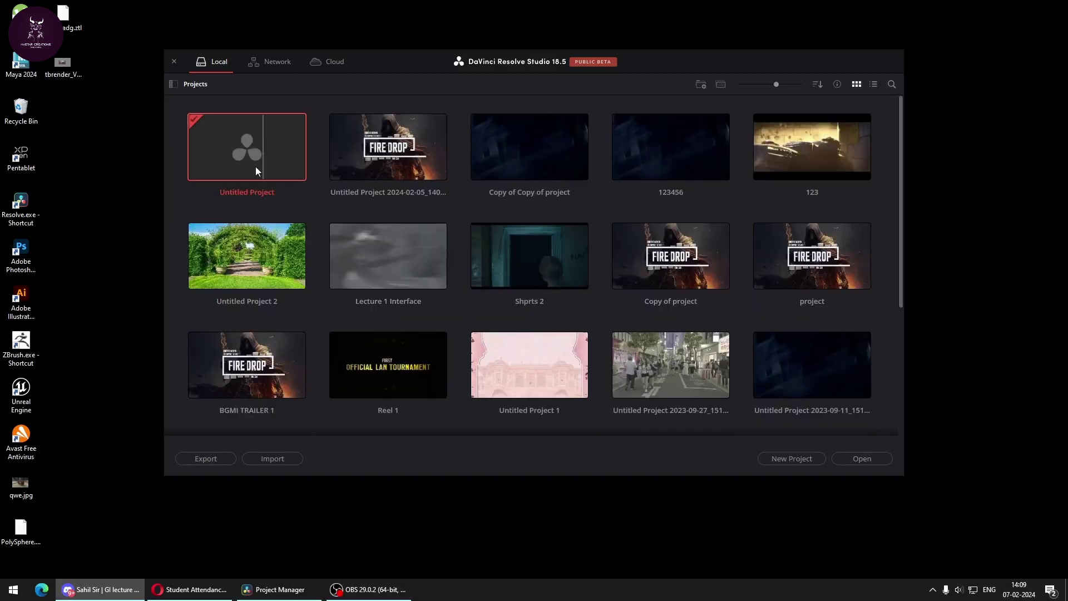
Open the Untitled Project and tour its Media, Cut, Edit, Color, Fusion, Fairlight and Deliver pages.
{"action": "double_click", "coordinate": [255, 146]}
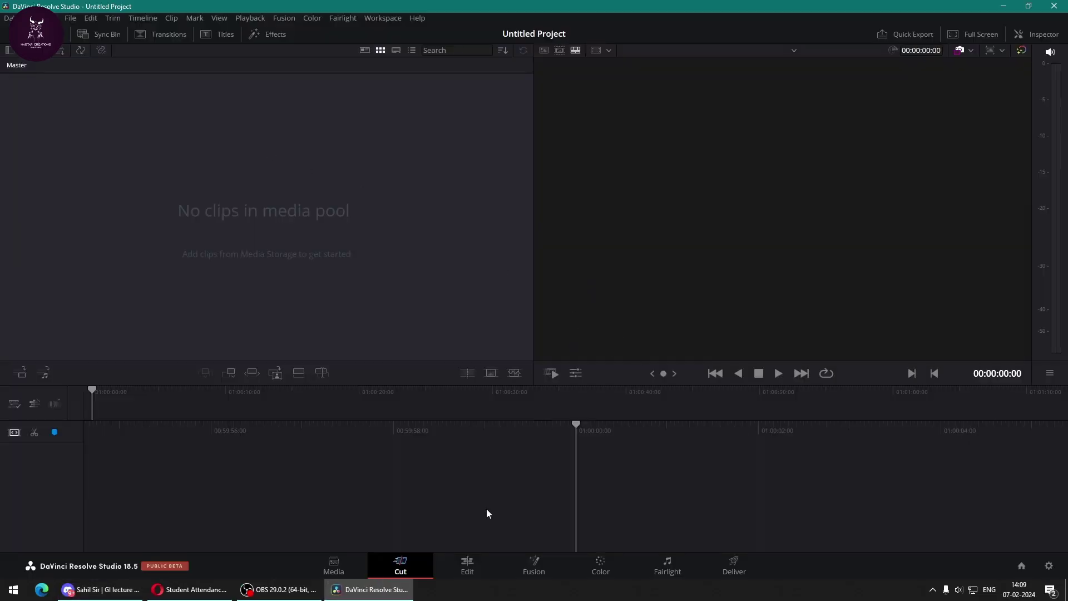
{"action": "left_click", "coordinate": [335, 562]}
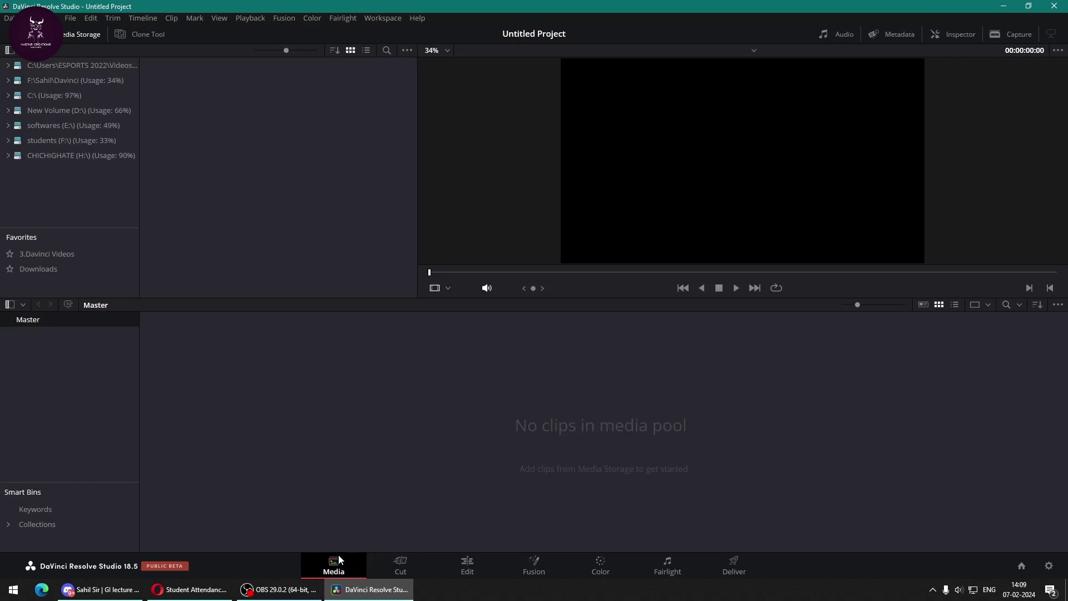
{"action": "left_click", "coordinate": [402, 571]}
{"action": "left_click", "coordinate": [469, 568]}
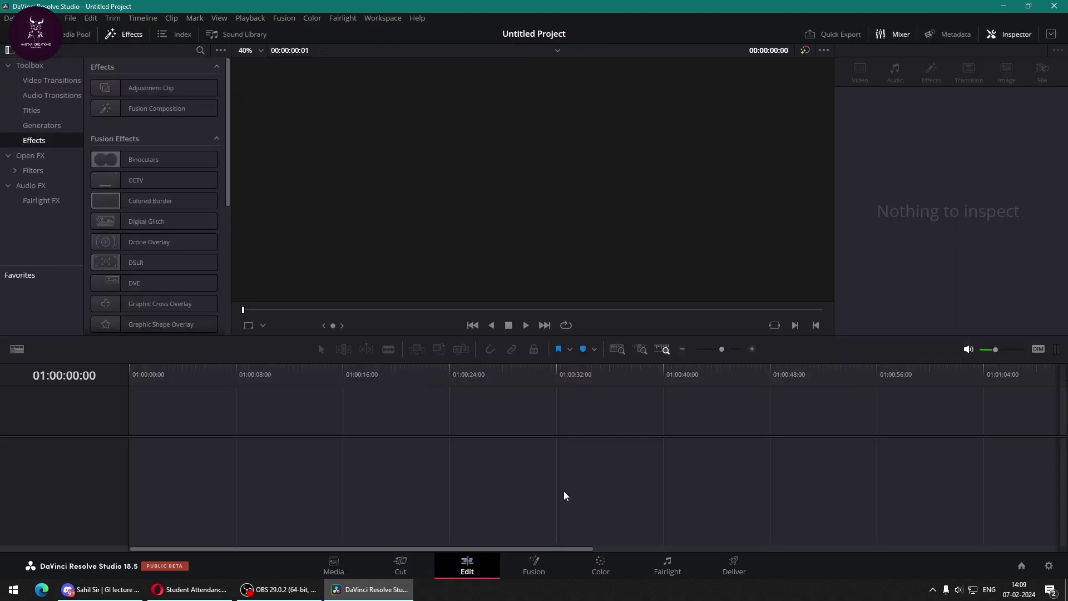
{"action": "left_click", "coordinate": [614, 556]}
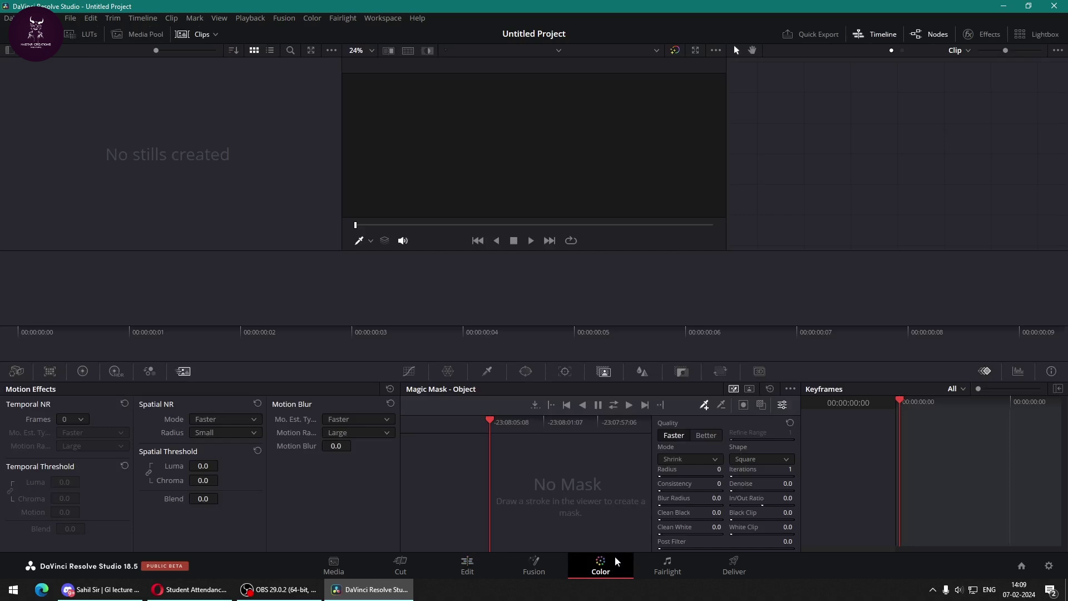
{"action": "left_click", "coordinate": [533, 565]}
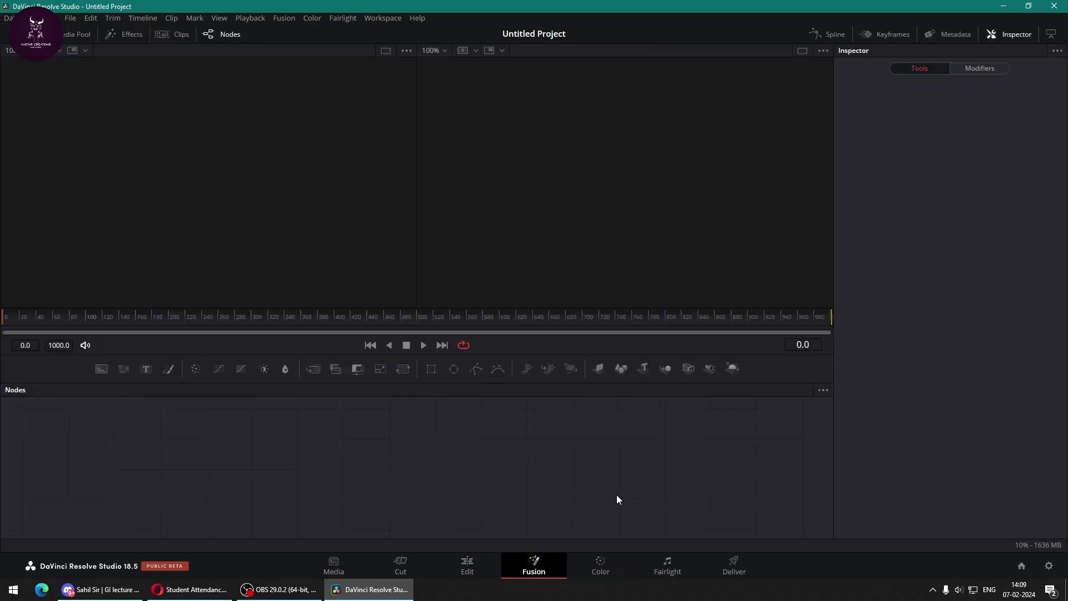
{"action": "left_click", "coordinate": [676, 571]}
{"action": "left_click", "coordinate": [752, 570]}
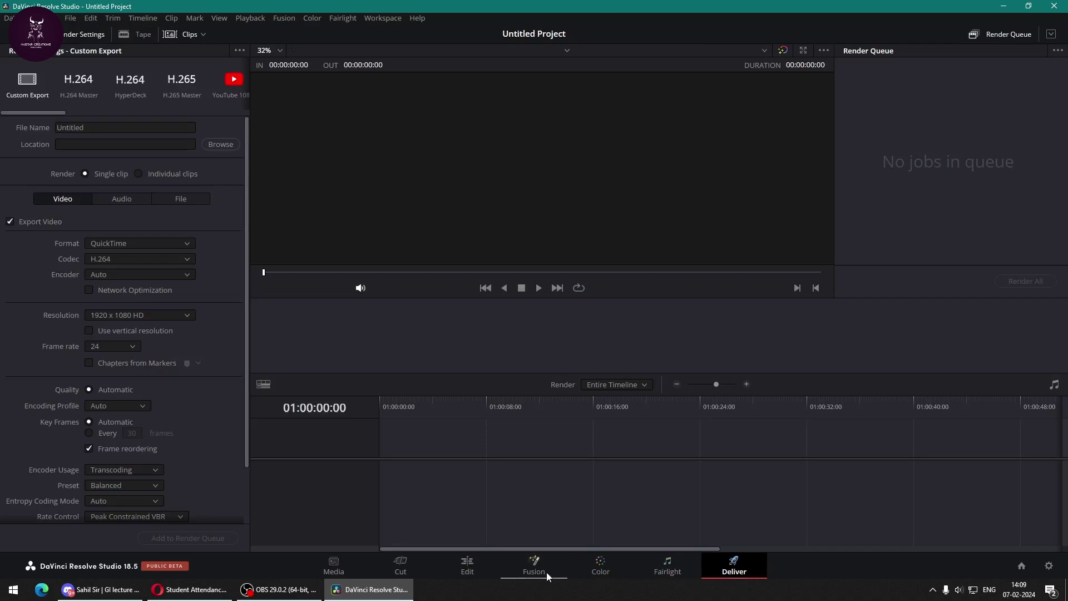
Revisit the Fusion, Color and Fairlight pages to compare their empty workspaces.
{"action": "left_click", "coordinate": [543, 570]}
{"action": "left_click", "coordinate": [590, 569]}
{"action": "left_click", "coordinate": [641, 575]}
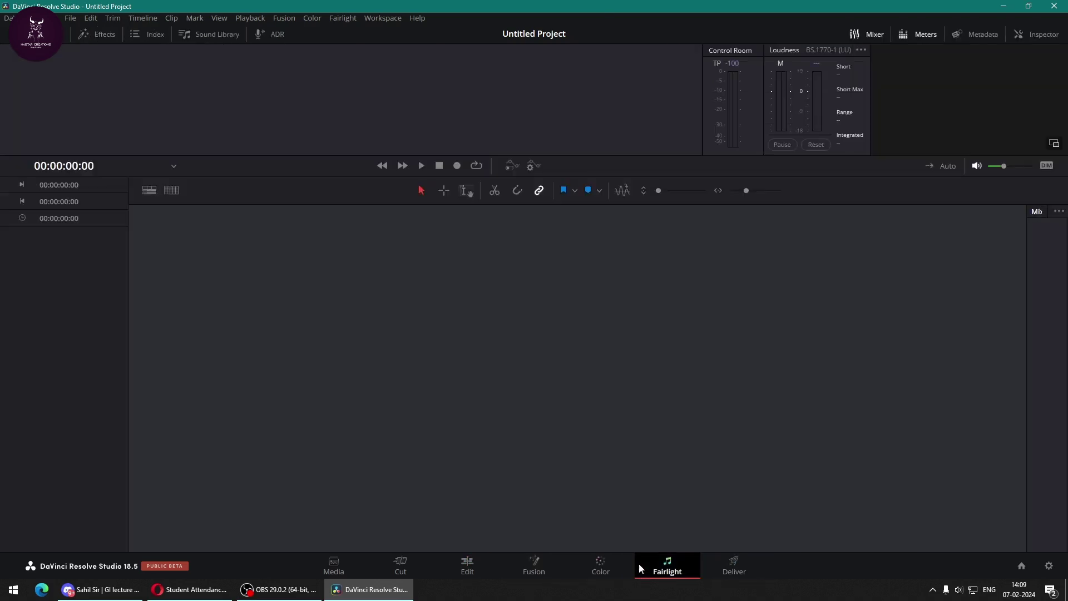
{"action": "left_click", "coordinate": [615, 570]}
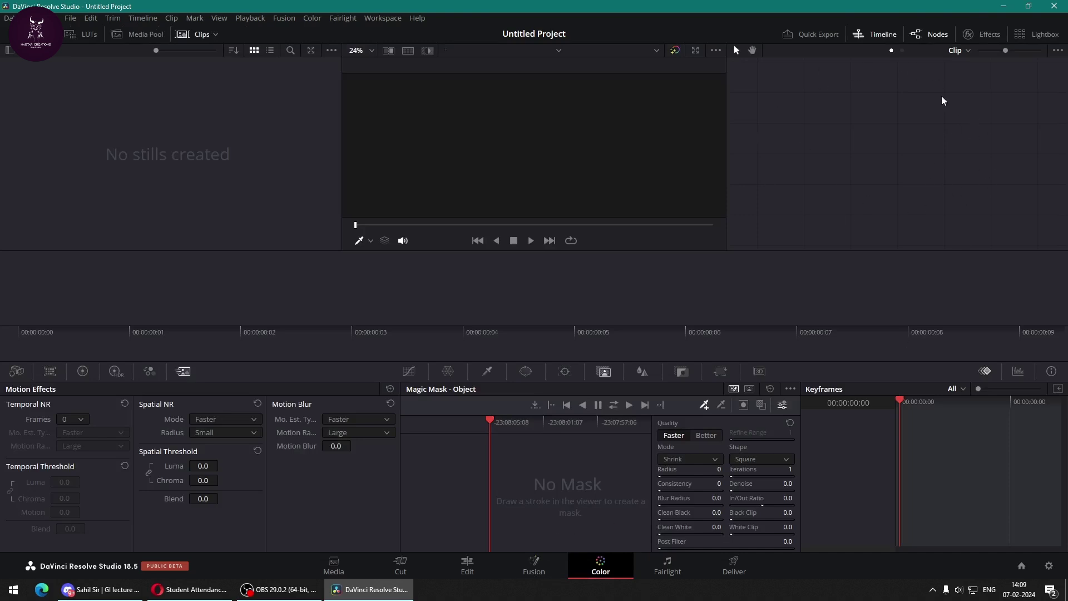
{"action": "left_click", "coordinate": [534, 564]}
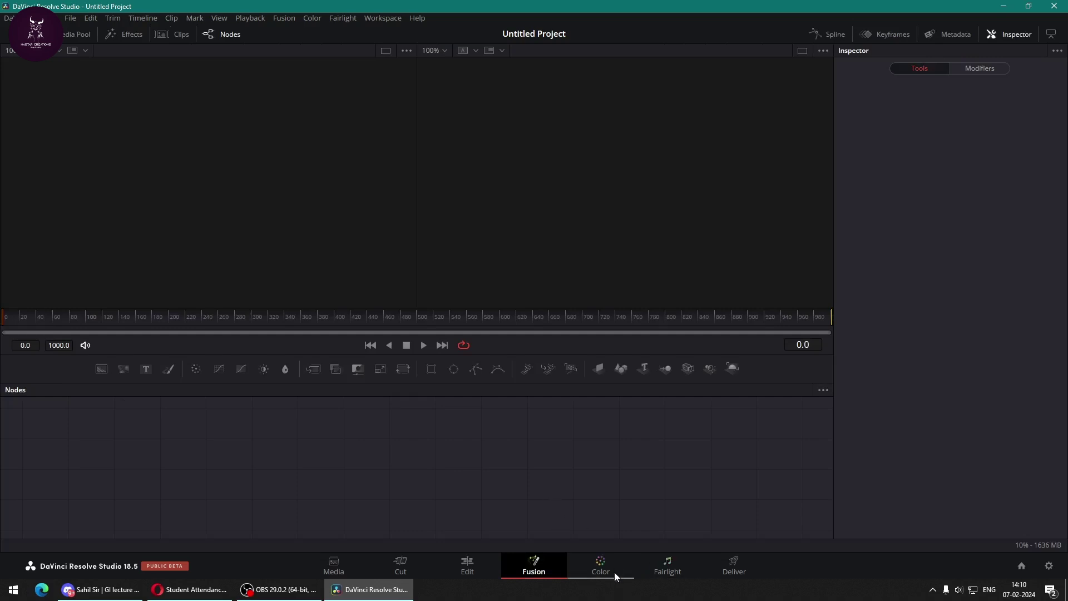
On the Media page, browse the CHICHIGHATE (H:) drive's 3.Davinci Videos folder down to the Pexels clips.
{"action": "left_click", "coordinate": [338, 565]}
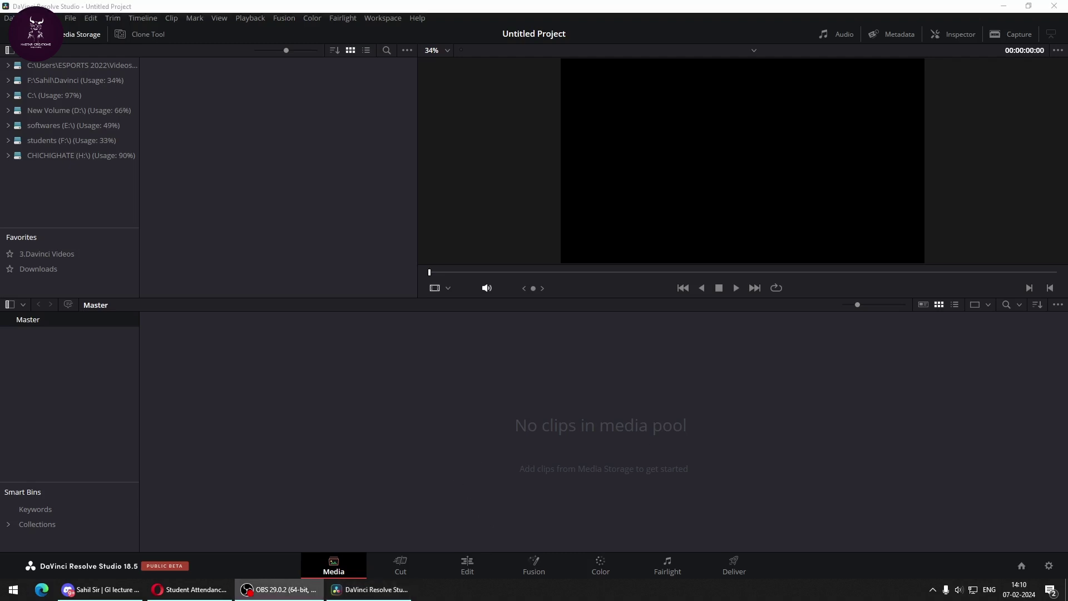
{"action": "left_click", "coordinate": [46, 155]}
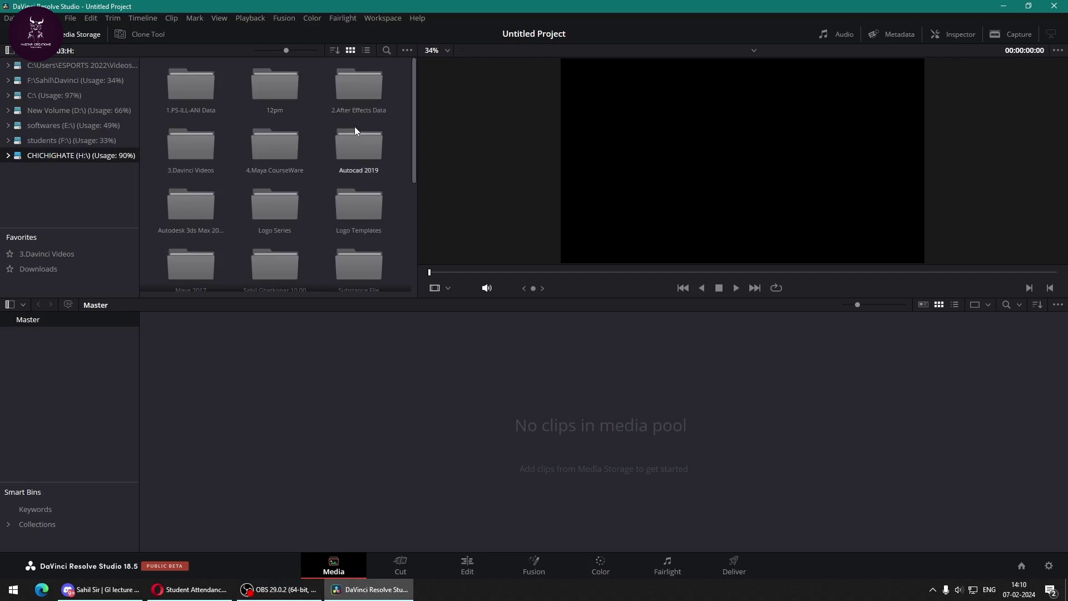
{"action": "double_click", "coordinate": [205, 146]}
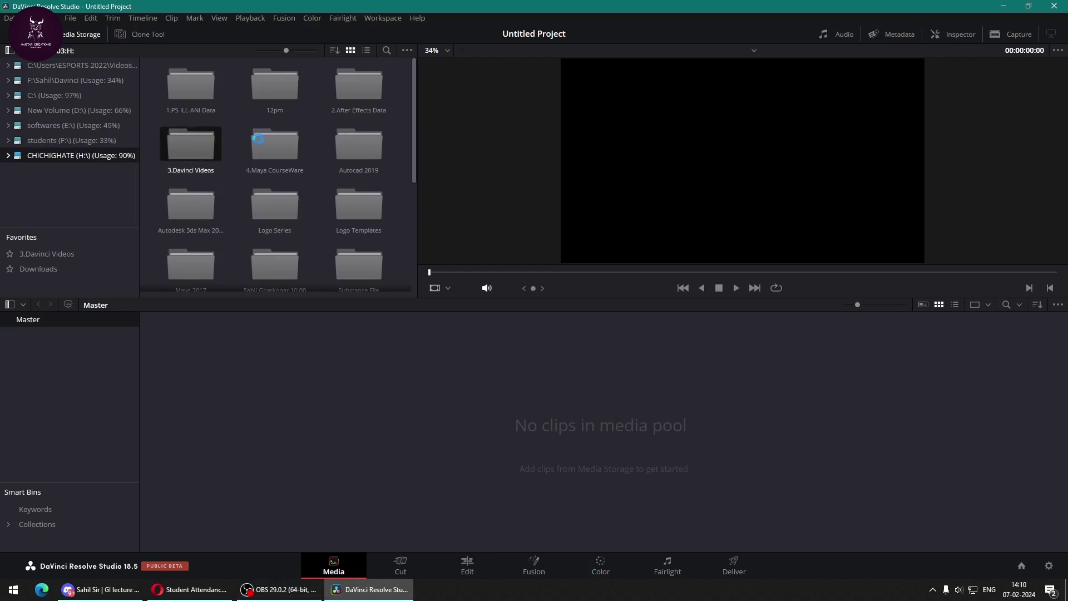
{"action": "scroll", "coordinate": [316, 236], "scroll_direction": "down", "scroll_amount": 4}
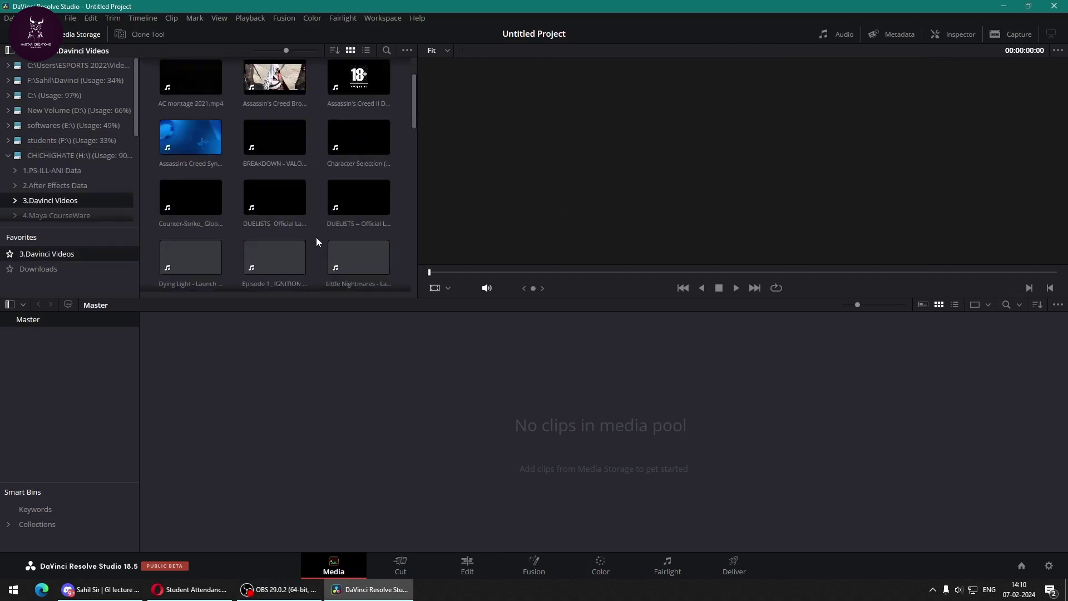
{"action": "scroll", "coordinate": [320, 239], "scroll_direction": "down", "scroll_amount": 3}
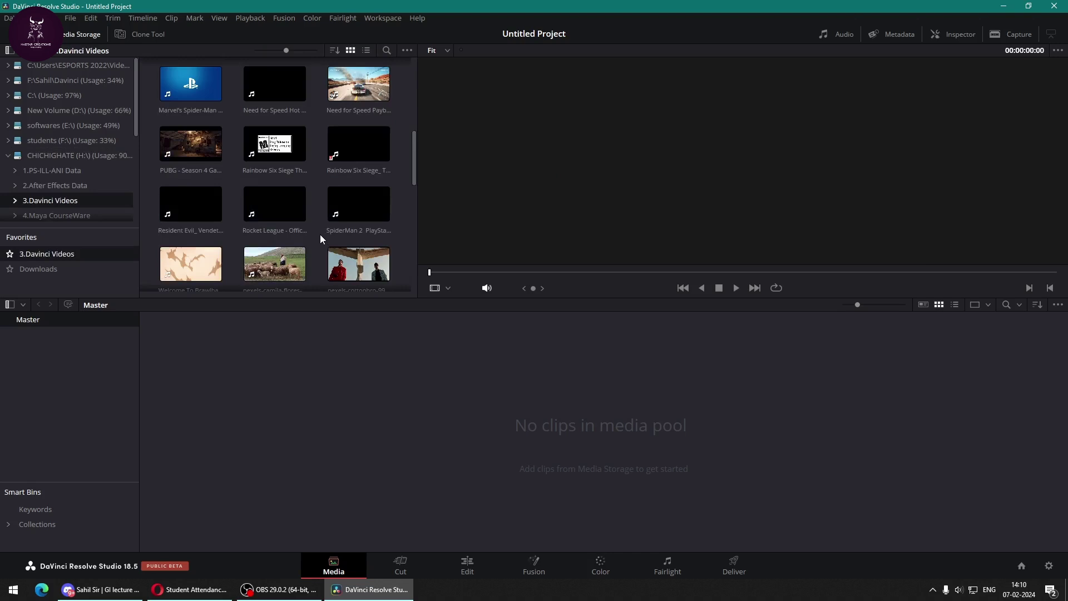
{"action": "scroll", "coordinate": [320, 239], "scroll_direction": "down", "scroll_amount": 3}
{"action": "scroll", "coordinate": [321, 240], "scroll_direction": "down", "scroll_amount": 1}
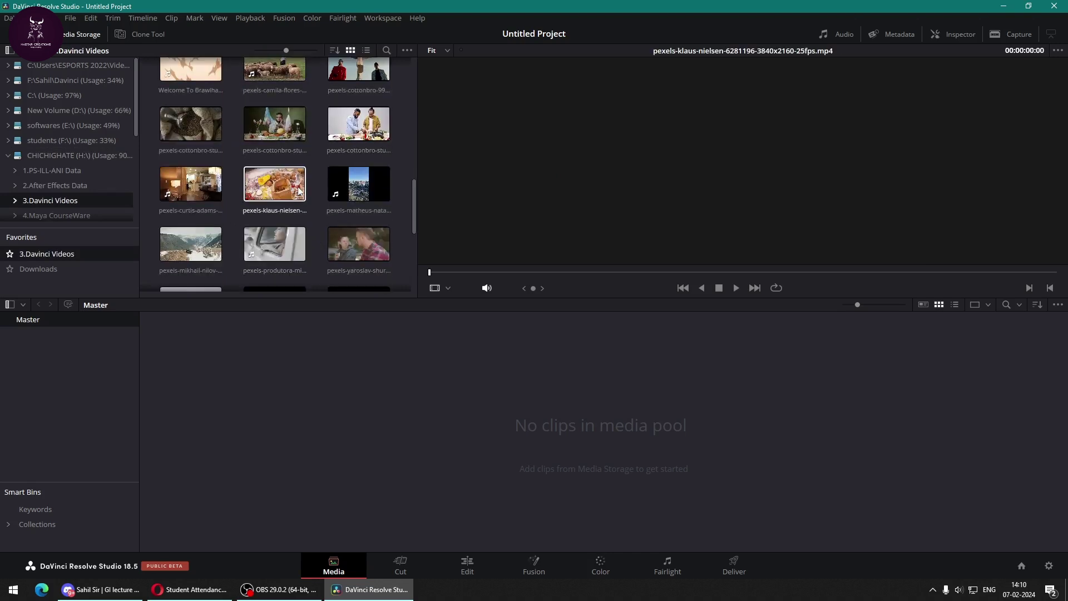
Add four Pexels clips (sack, food basket, couple, woman in car) and the Fujifilm street clip to the media pool, changing the project frame rate to match.
{"action": "left_click", "coordinate": [191, 124]}
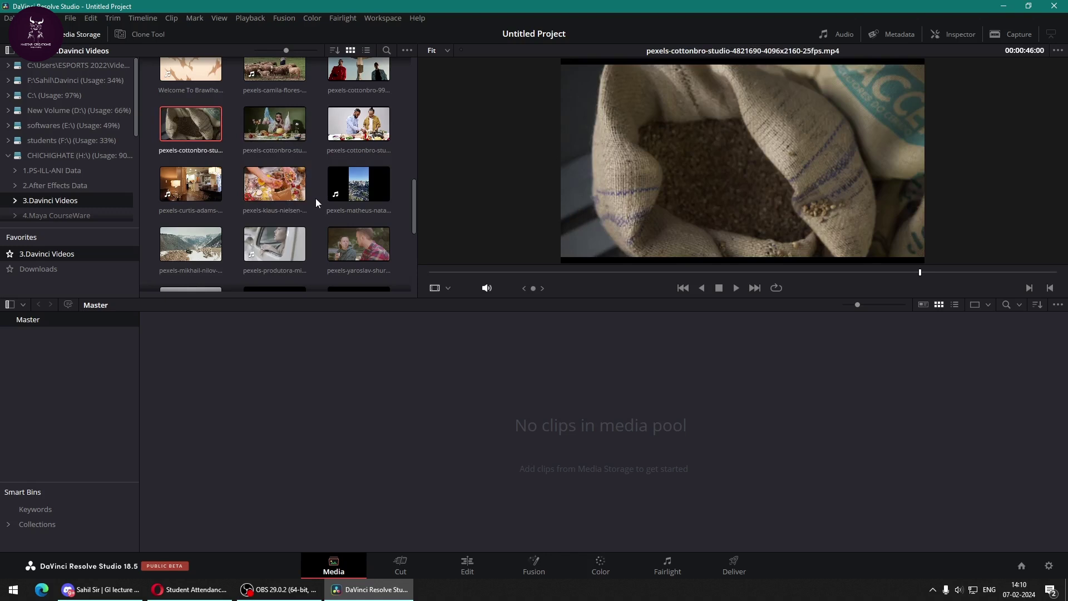
{"action": "left_click", "coordinate": [278, 186]}
{"action": "left_click", "coordinate": [368, 243]}
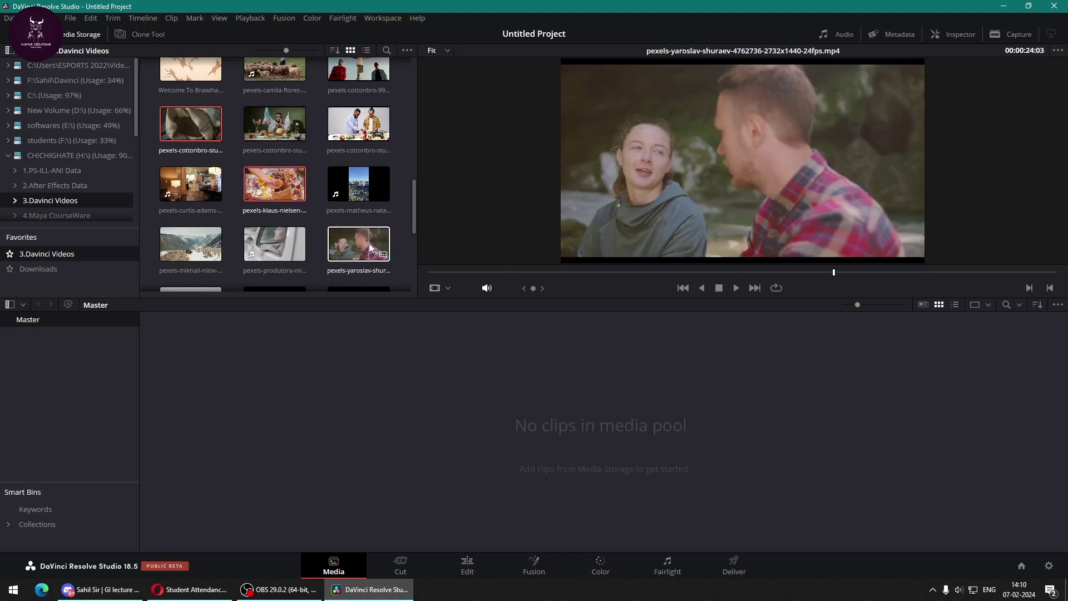
{"action": "left_click", "coordinate": [300, 241]}
{"action": "left_click", "coordinate": [298, 241], "text": "ctrl"}
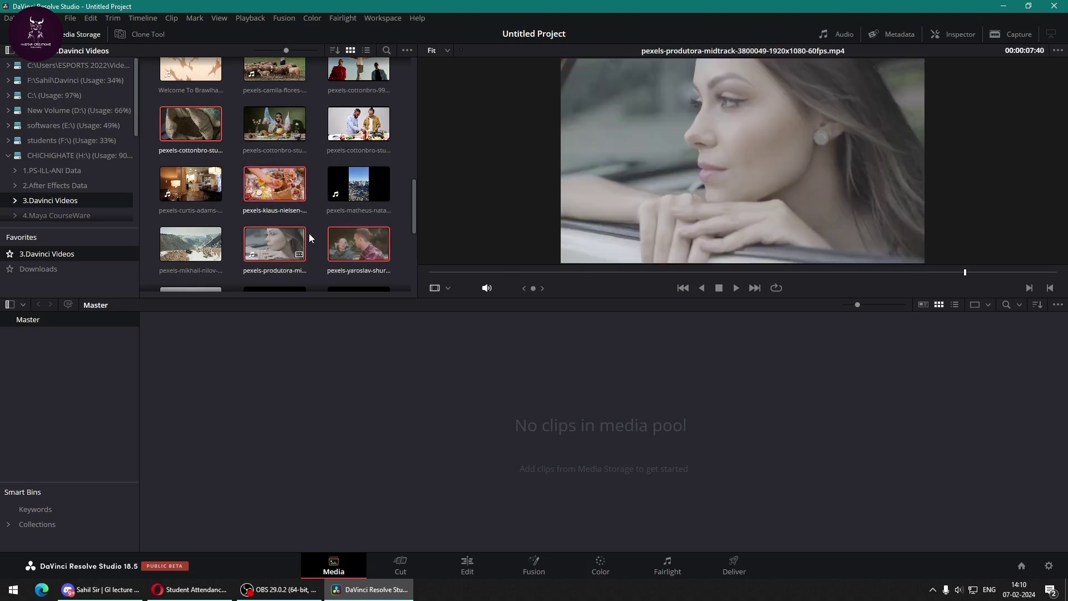
{"action": "scroll", "coordinate": [373, 207], "scroll_direction": "down", "scroll_amount": 3}
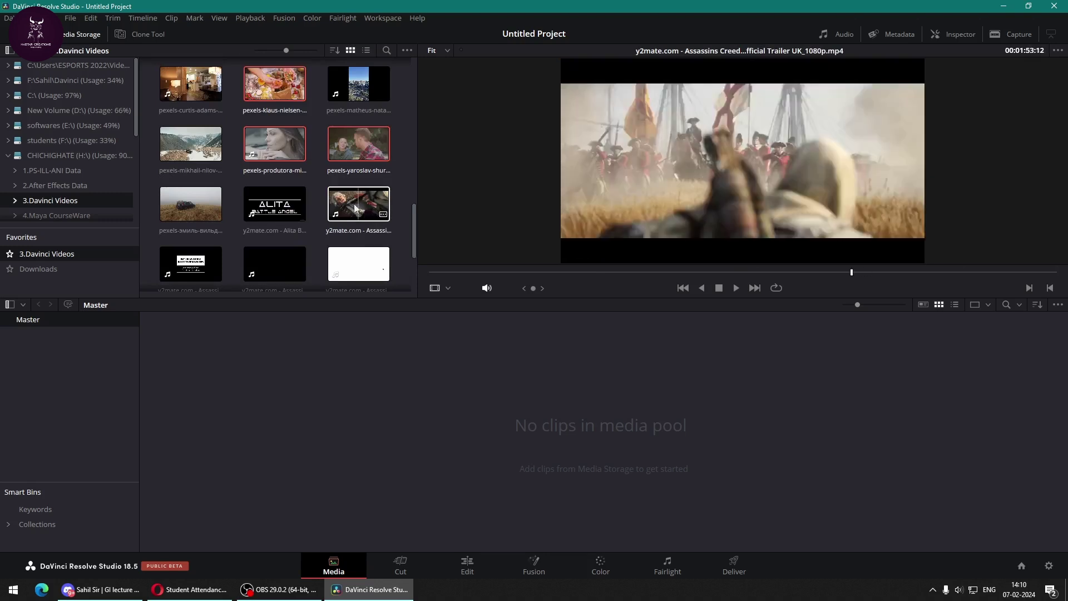
{"action": "scroll", "coordinate": [312, 199], "scroll_direction": "down", "scroll_amount": 3}
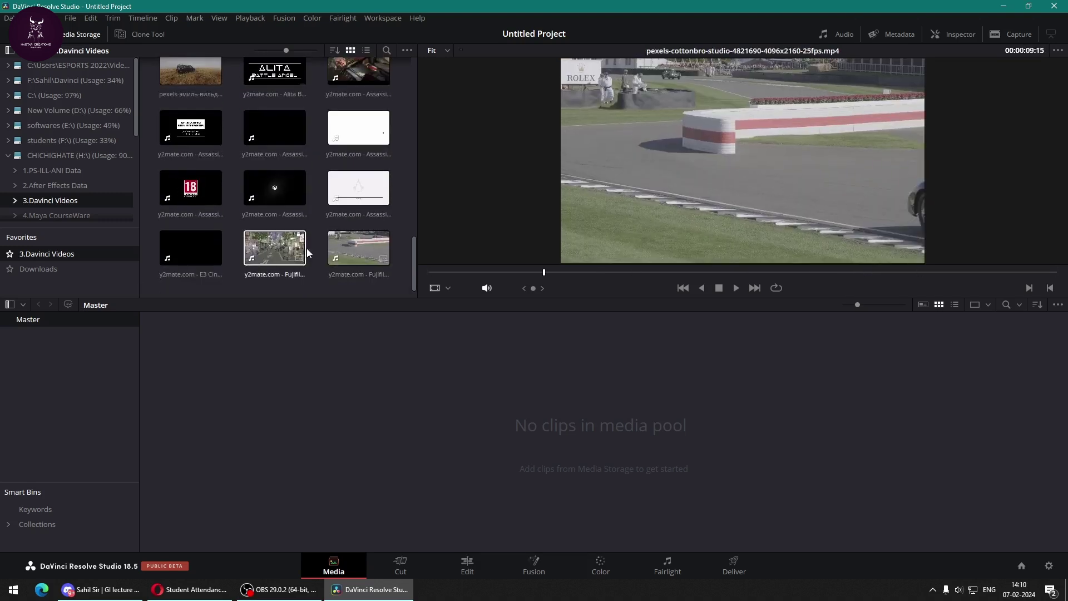
{"action": "left_click_drag", "start_coordinate": [306, 252], "coordinate": [329, 389]}
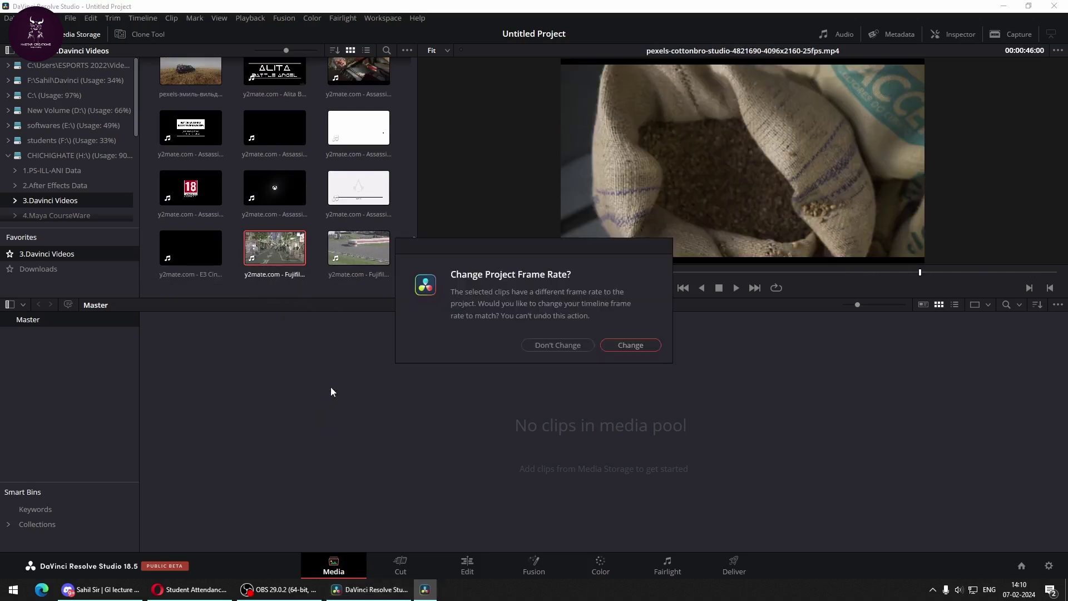
{"action": "left_click", "coordinate": [622, 347]}
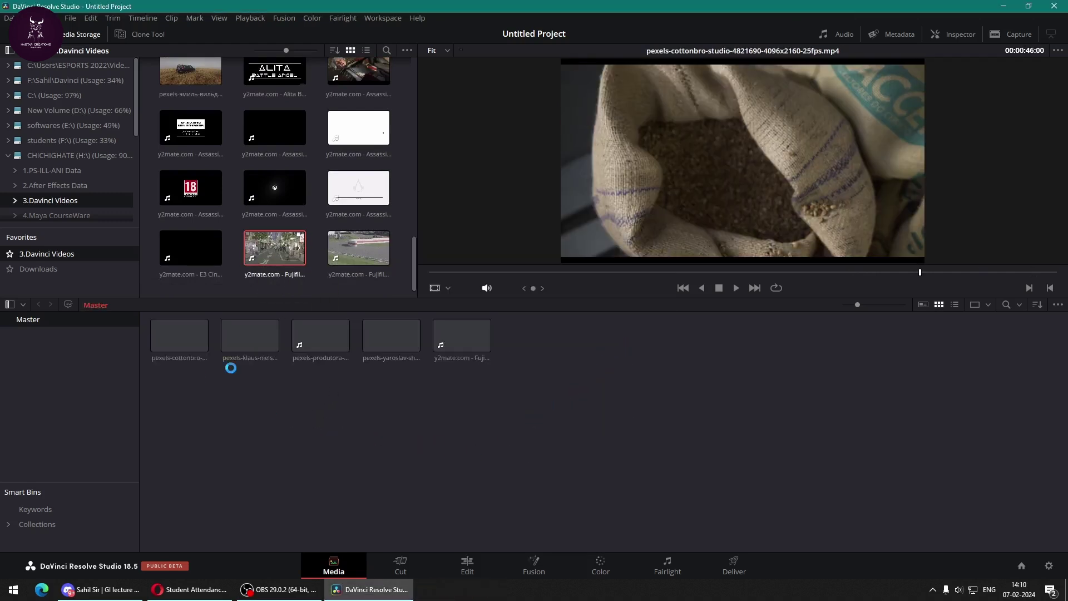
{"action": "left_click", "coordinate": [159, 361]}
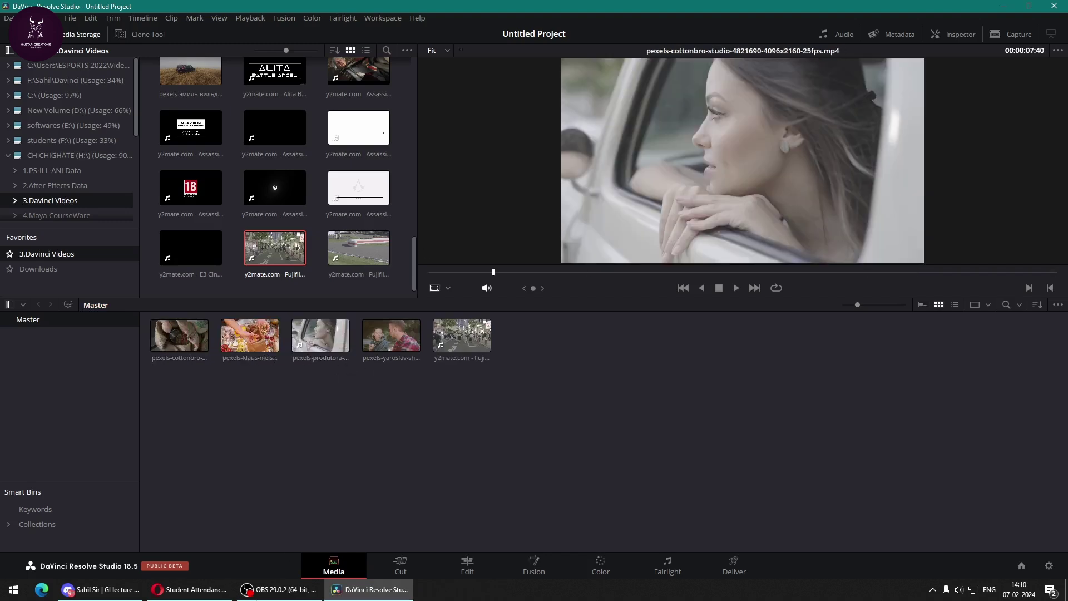
Switch to the Opera browser and open the YouTube home page in a new tab through a web search.
{"action": "left_click", "coordinate": [192, 588]}
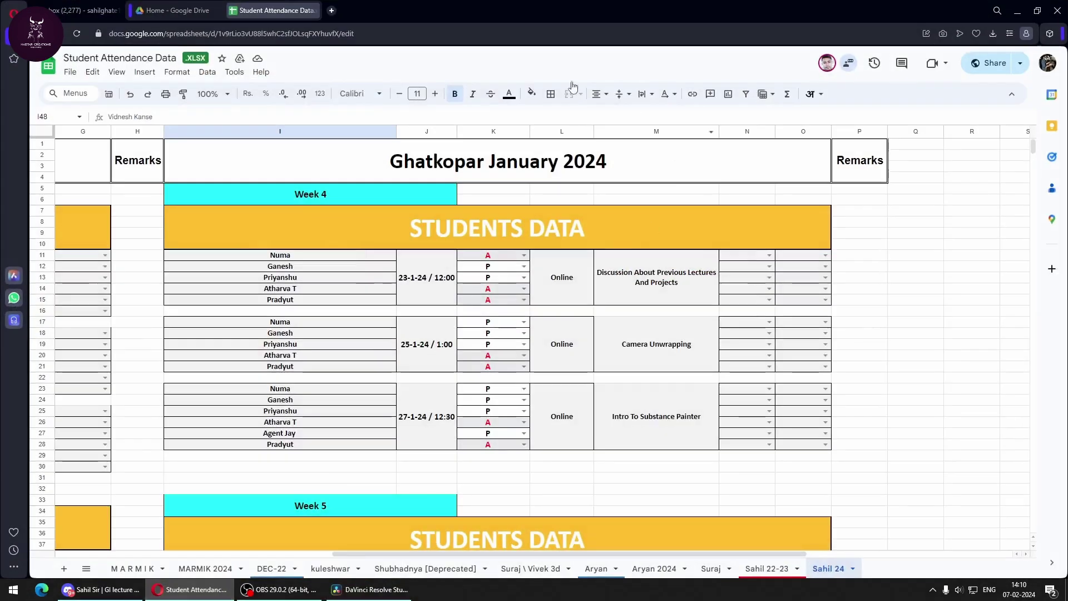
{"action": "left_click", "coordinate": [331, 10]}
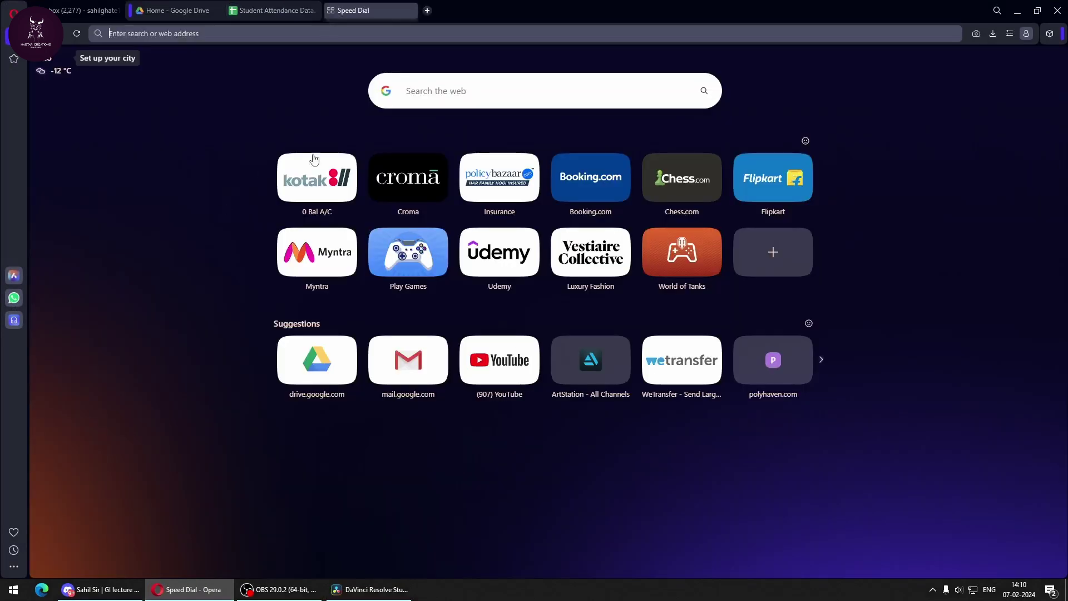
{"action": "left_click", "coordinate": [439, 89]}
{"action": "type", "text": "you"}
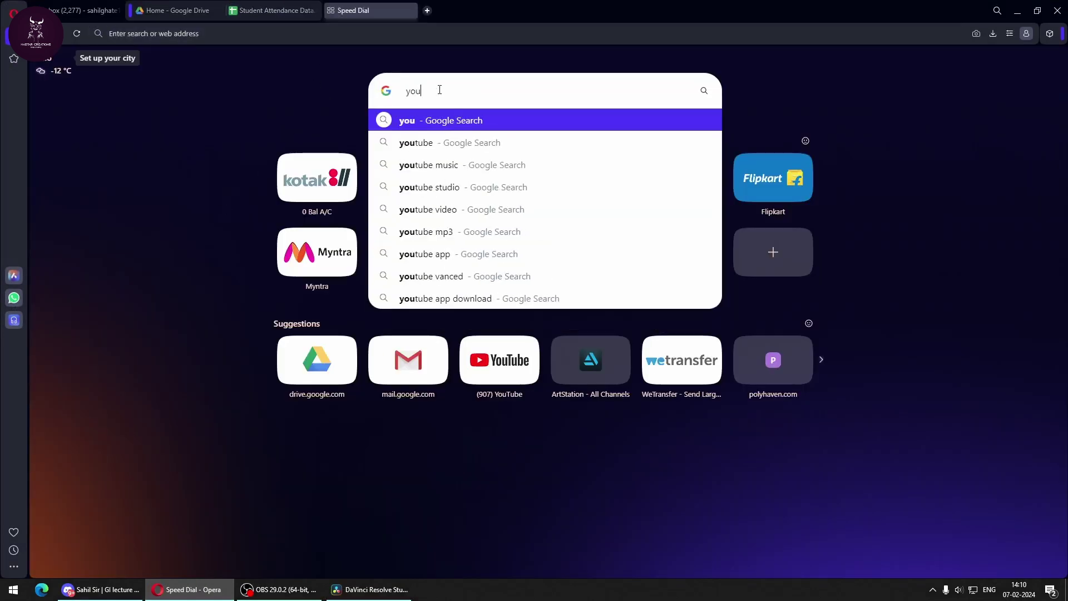
{"action": "type", "text": "tub"}
{"action": "key", "text": "Return"}
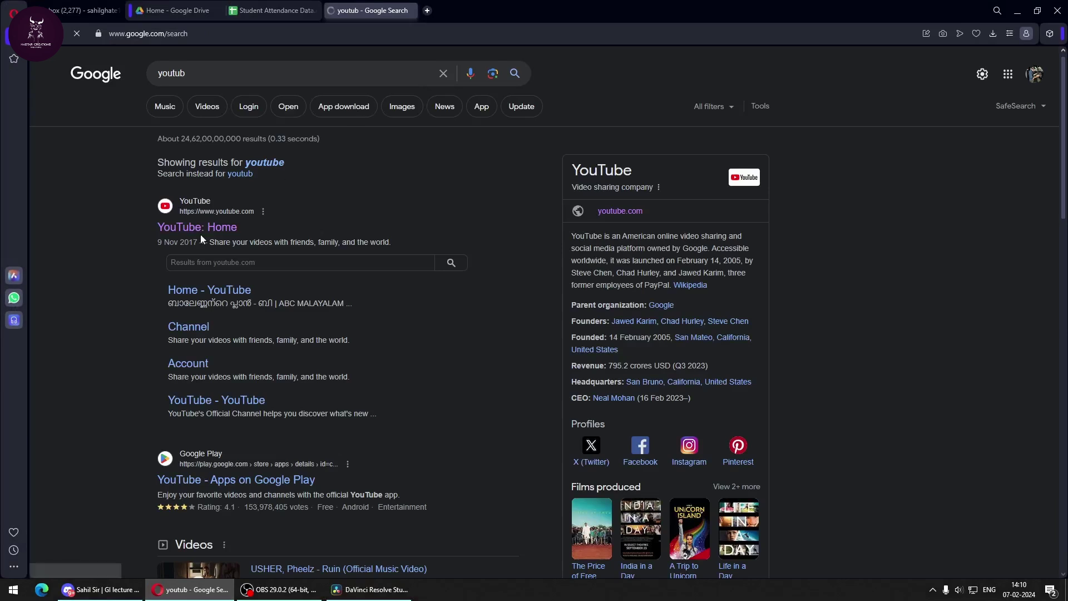
{"action": "left_click", "coordinate": [204, 226]}
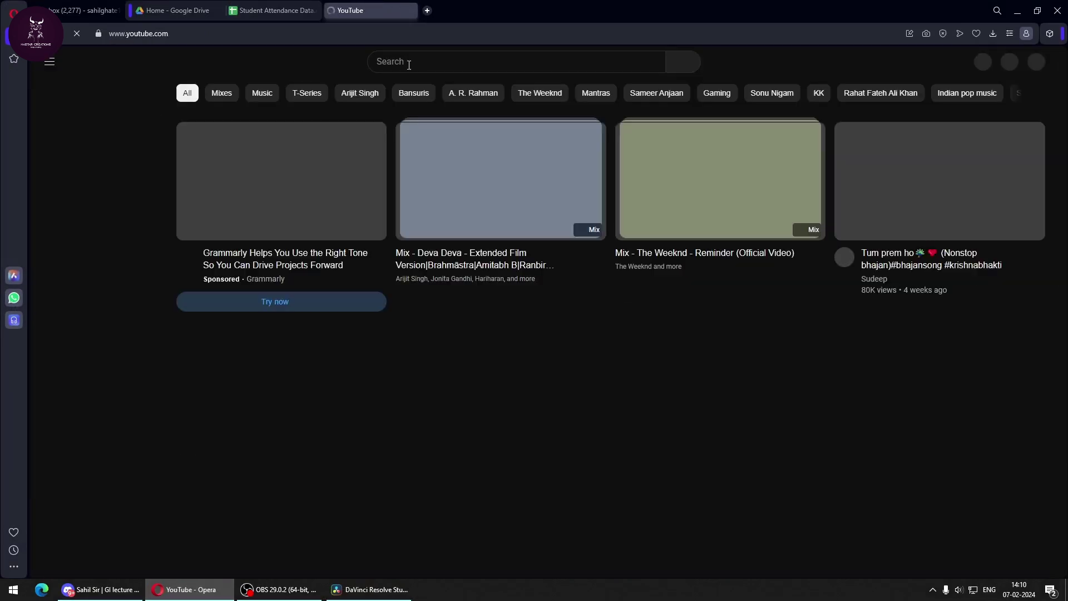
Search YouTube for "color correction stock videos" and open the Colorgrading Practice Footage playlist.
{"action": "left_click", "coordinate": [407, 61]}
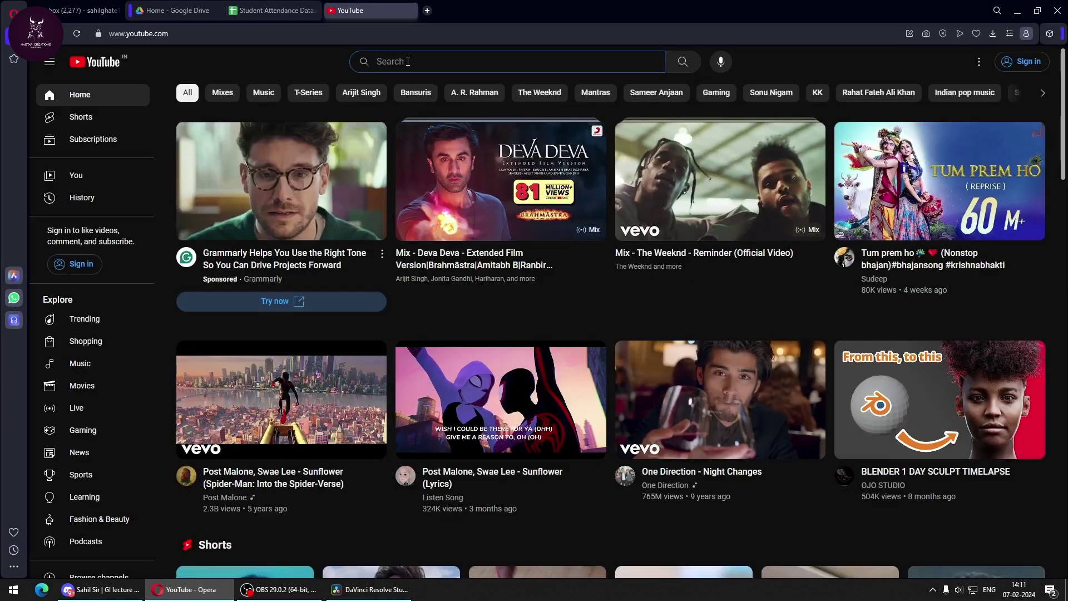
{"action": "type", "text": "ciolo"}
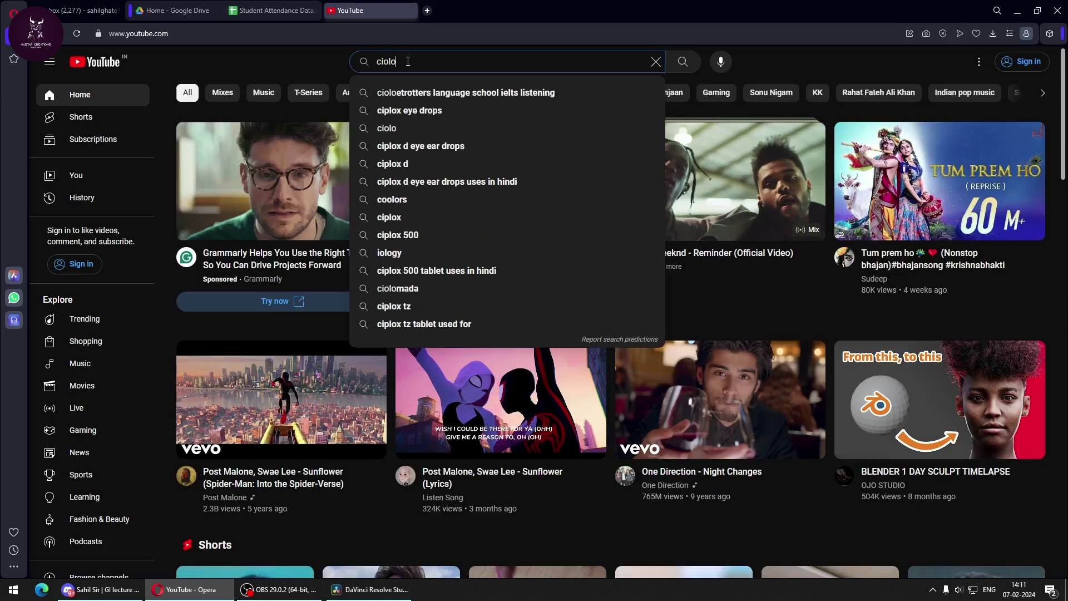
{"action": "key", "text": "BackSpace"}
{"action": "key", "text": "BackSpace"}
{"action": "key", "text": "BackSpace"}
{"action": "key", "text": "BackSpace"}
{"action": "key", "text": "BackSpace"}
{"action": "type", "text": "color"}
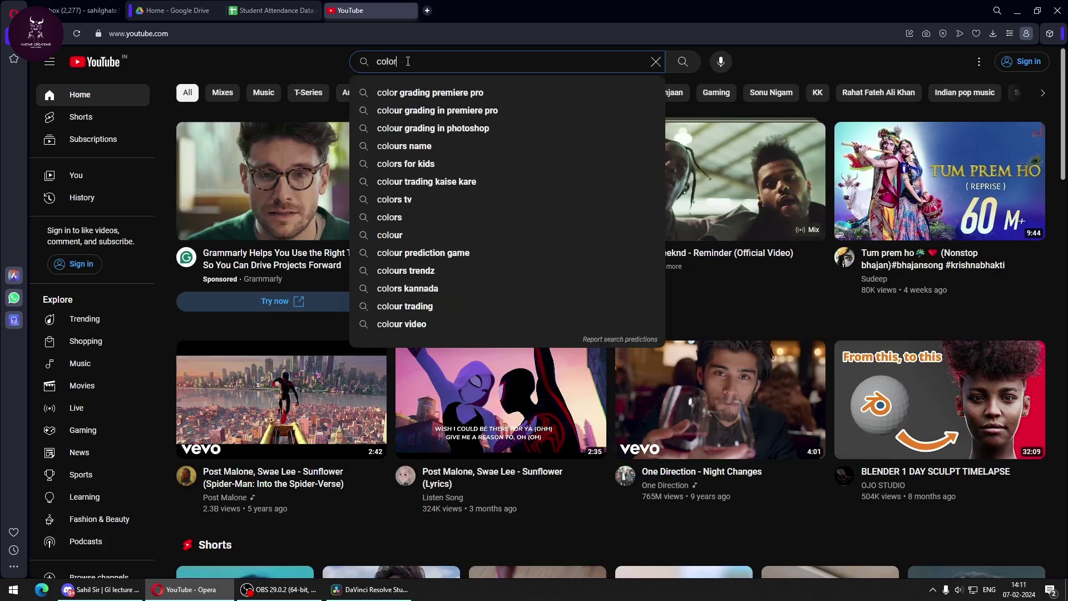
{"action": "type", "text": " correct"}
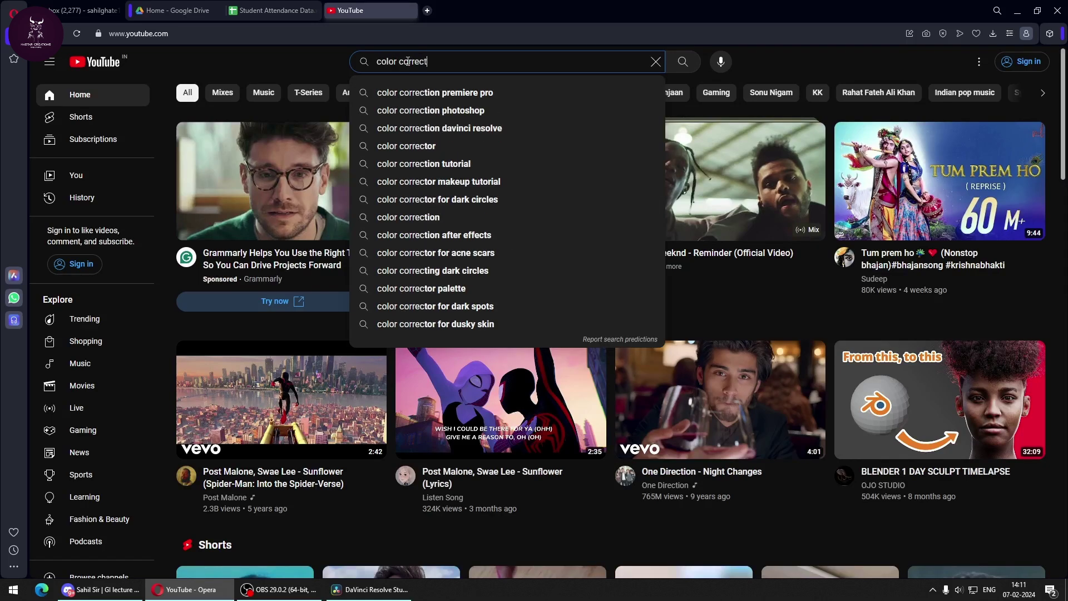
{"action": "type", "text": "ion stock"}
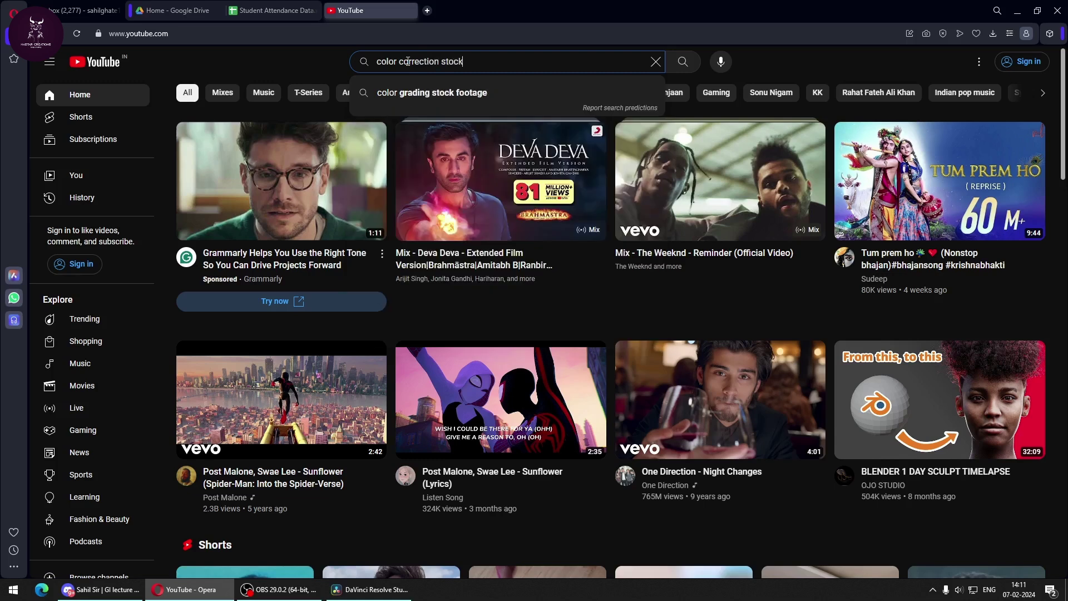
{"action": "type", "text": " videos"}
{"action": "key", "text": "Return"}
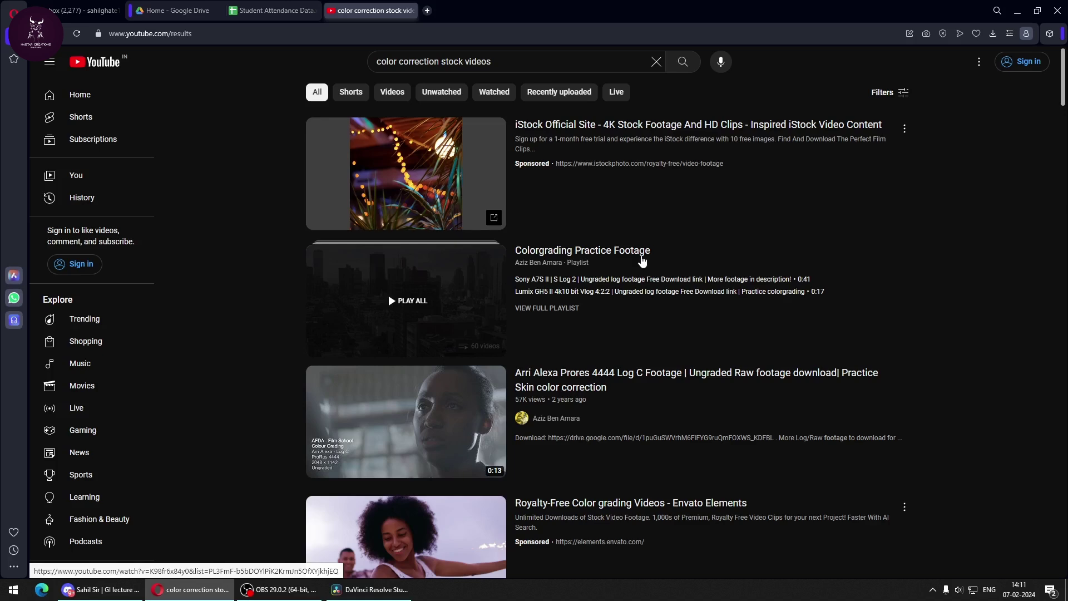
{"action": "left_click", "coordinate": [640, 257]}
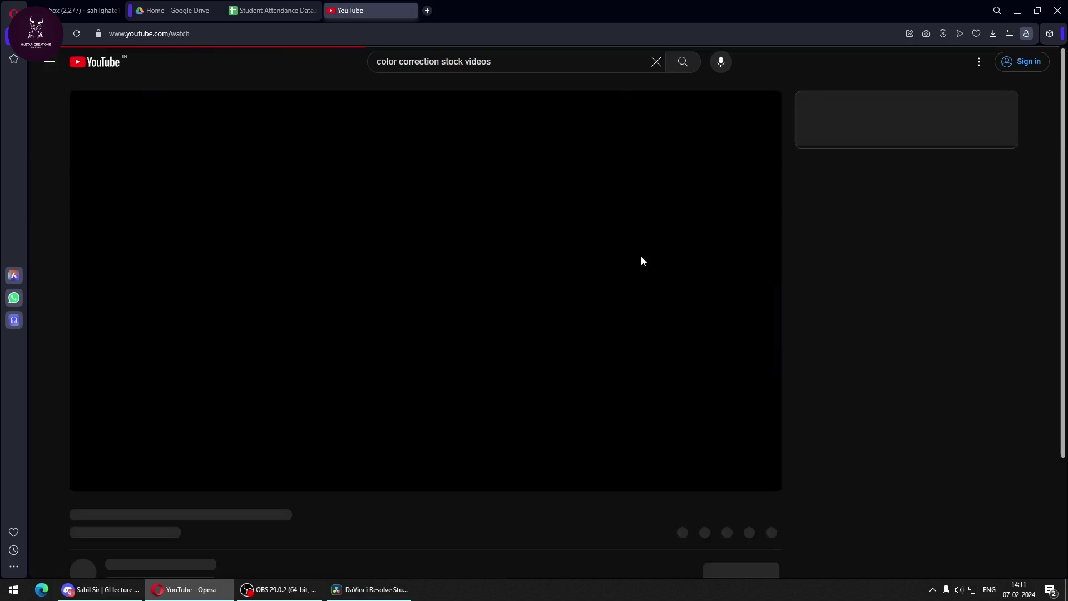
Browse the Colorgrading Practice Footage playlist and open its fifth video, the Fujifilm GFX 100 4k F-Log footage.
{"action": "key", "text": "space"}
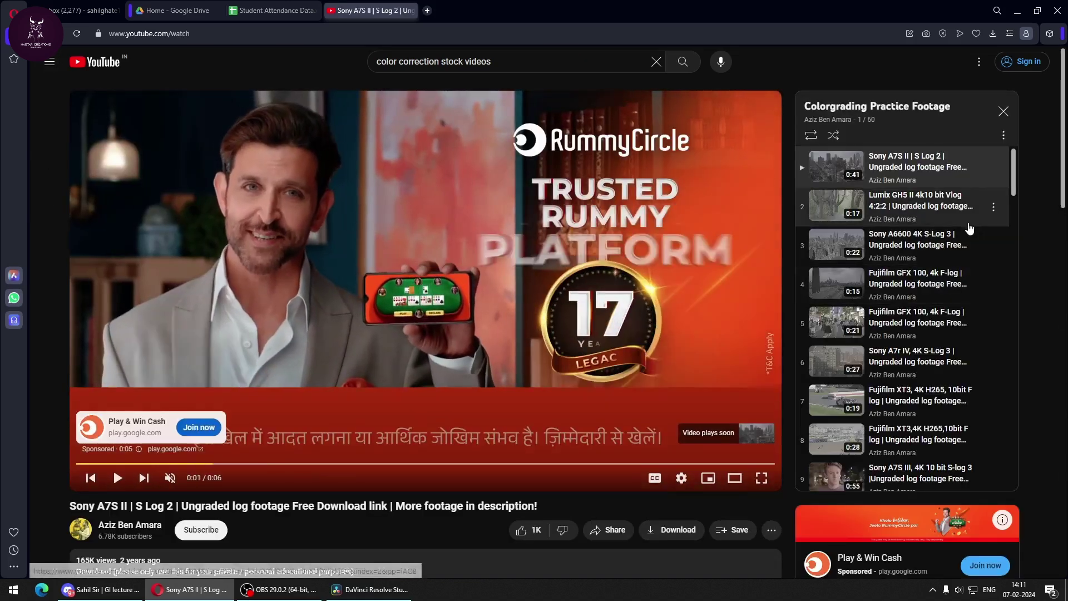
{"action": "scroll", "coordinate": [948, 230], "scroll_direction": "down", "scroll_amount": 20}
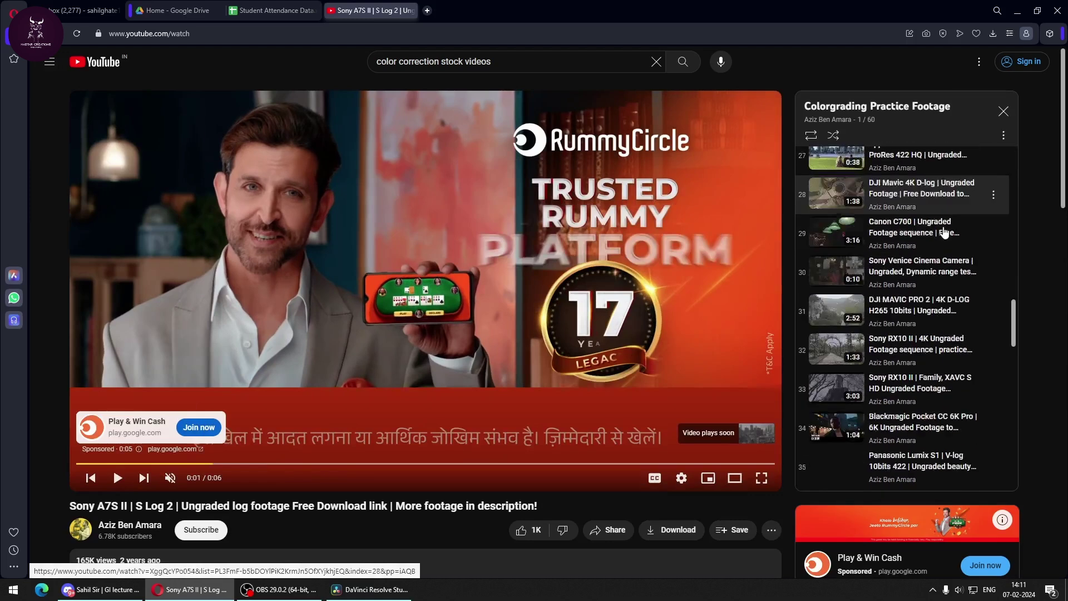
{"action": "scroll", "coordinate": [944, 232], "scroll_direction": "down", "scroll_amount": 8}
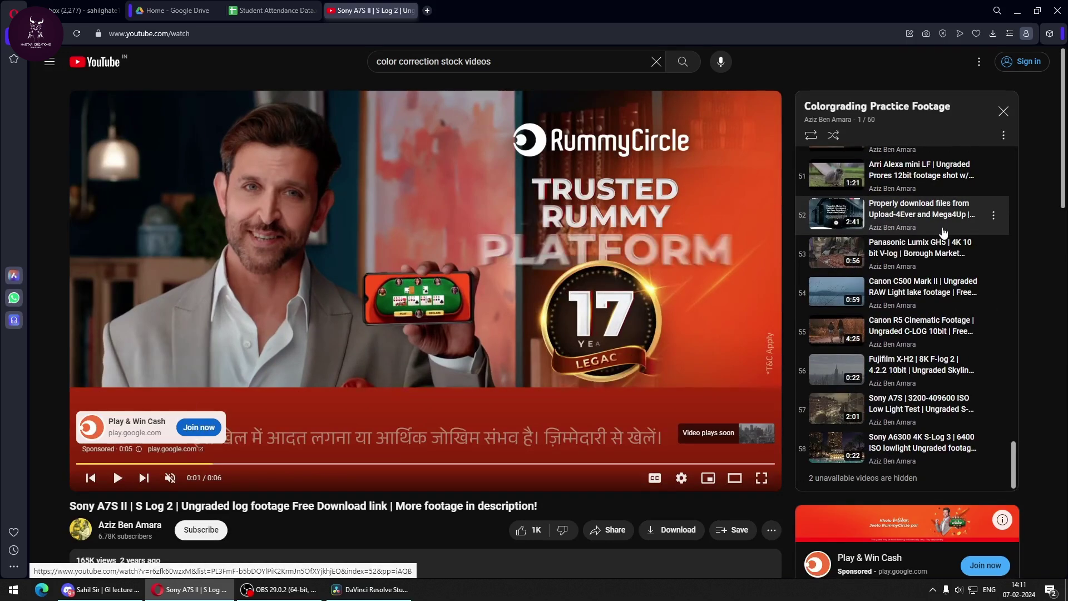
{"action": "scroll", "coordinate": [945, 233], "scroll_direction": "up", "scroll_amount": 13}
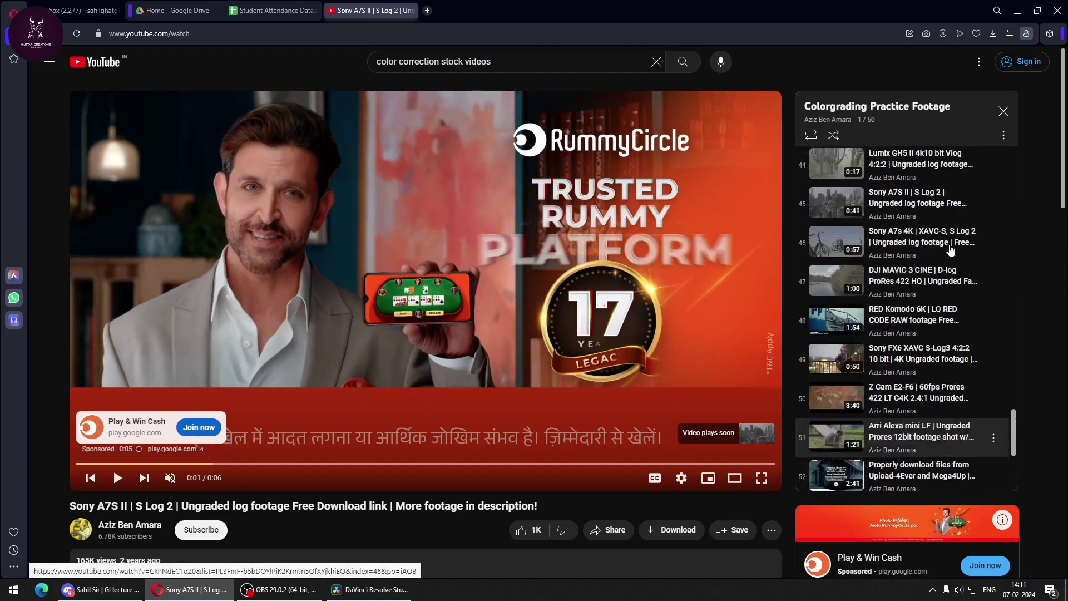
{"action": "scroll", "coordinate": [955, 253], "scroll_direction": "up", "scroll_amount": 18}
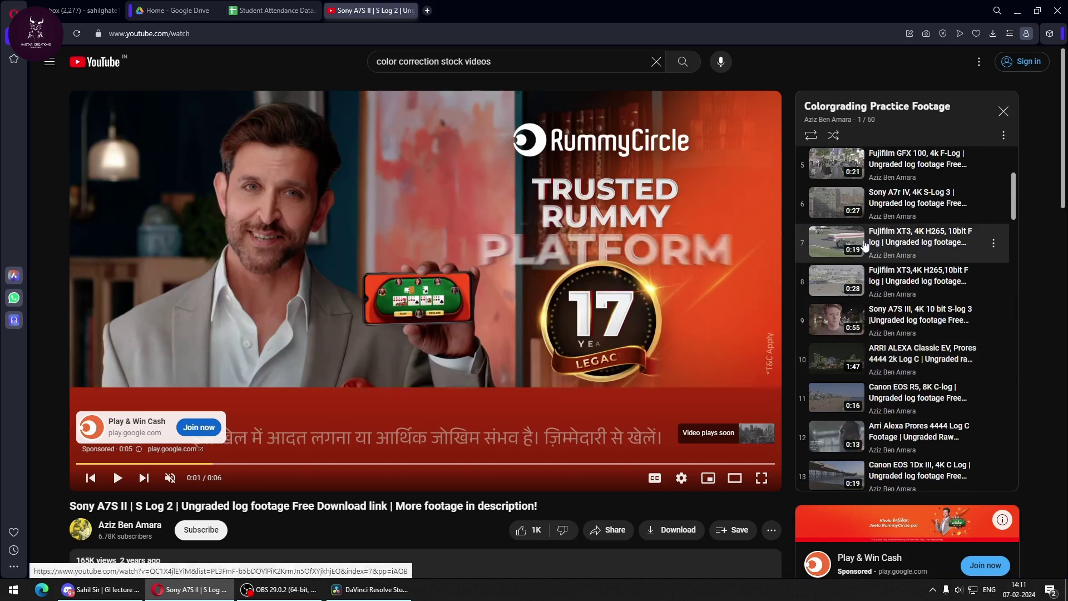
{"action": "left_click", "coordinate": [857, 161]}
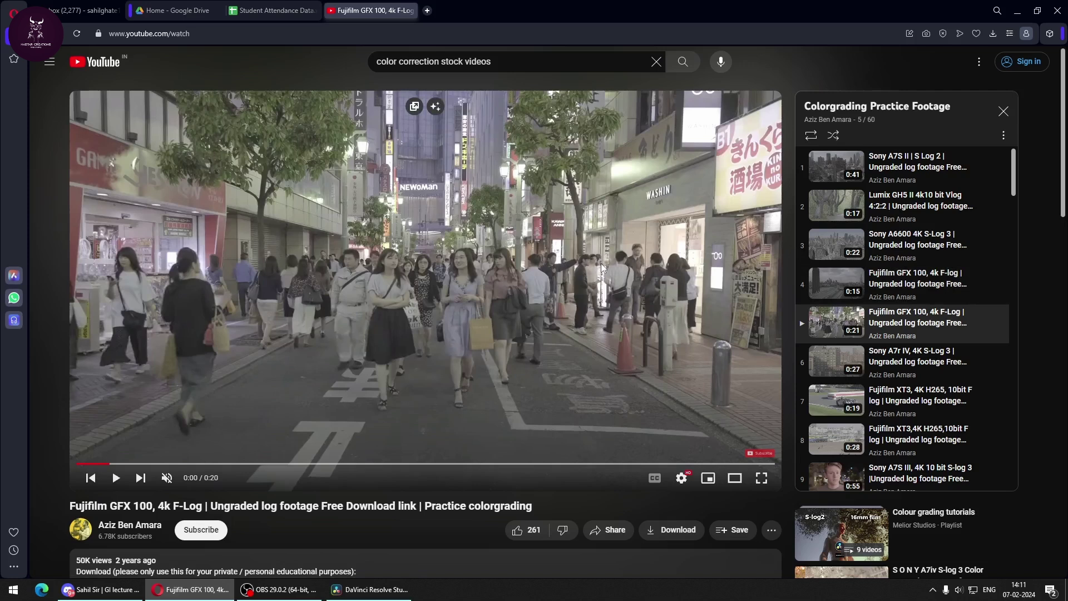
Switch to DaVinci Resolve and look through the Color page's grading palettes, from Camera Raw to the HDR color wheels and Motion Effects.
{"action": "left_click", "coordinate": [398, 590]}
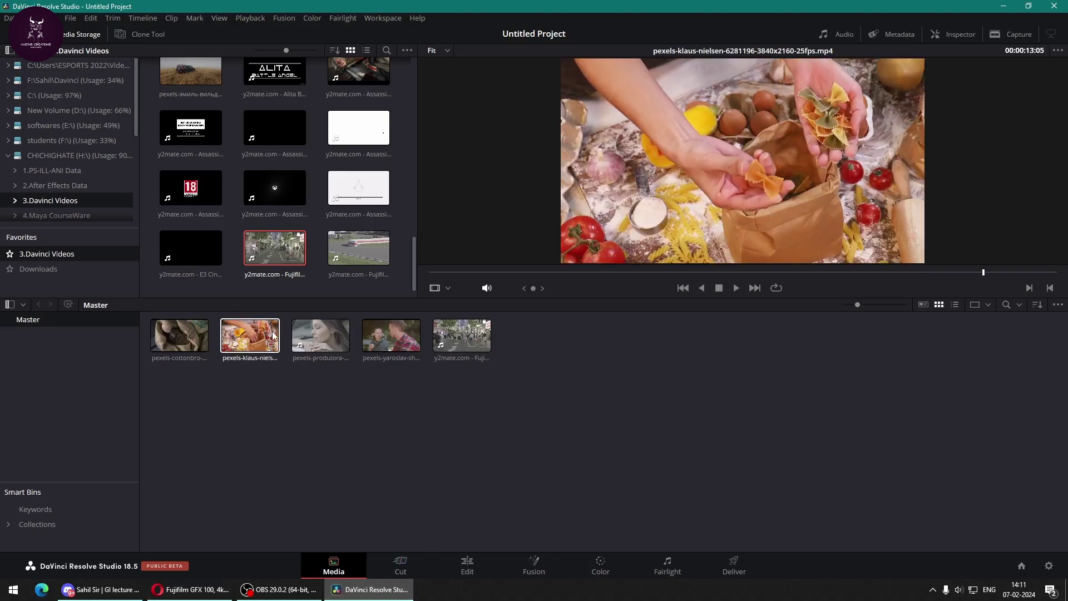
{"action": "left_click", "coordinate": [313, 347]}
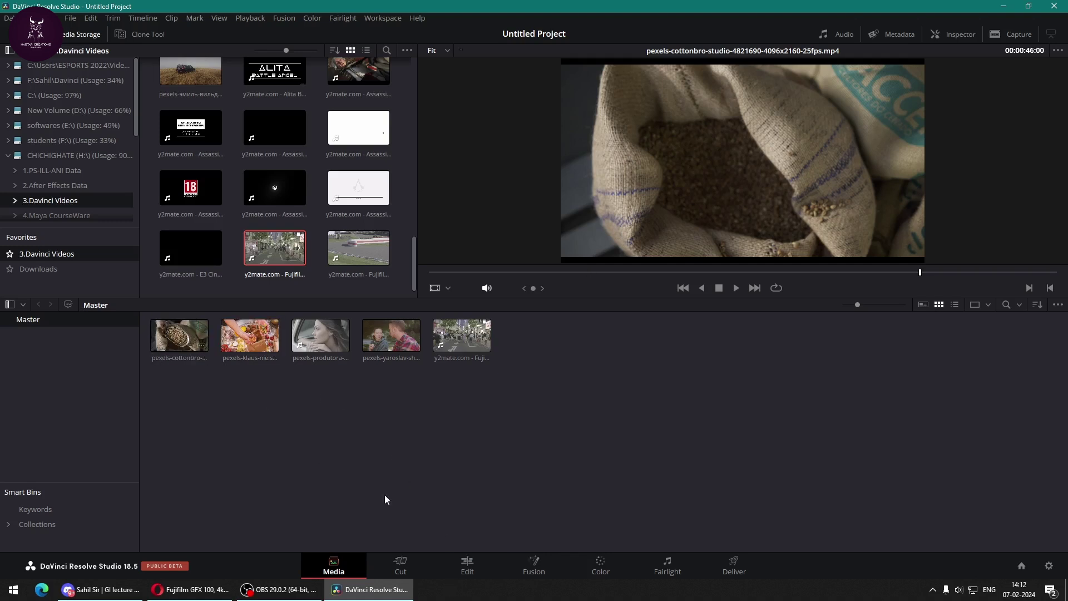
{"action": "left_click", "coordinate": [619, 569]}
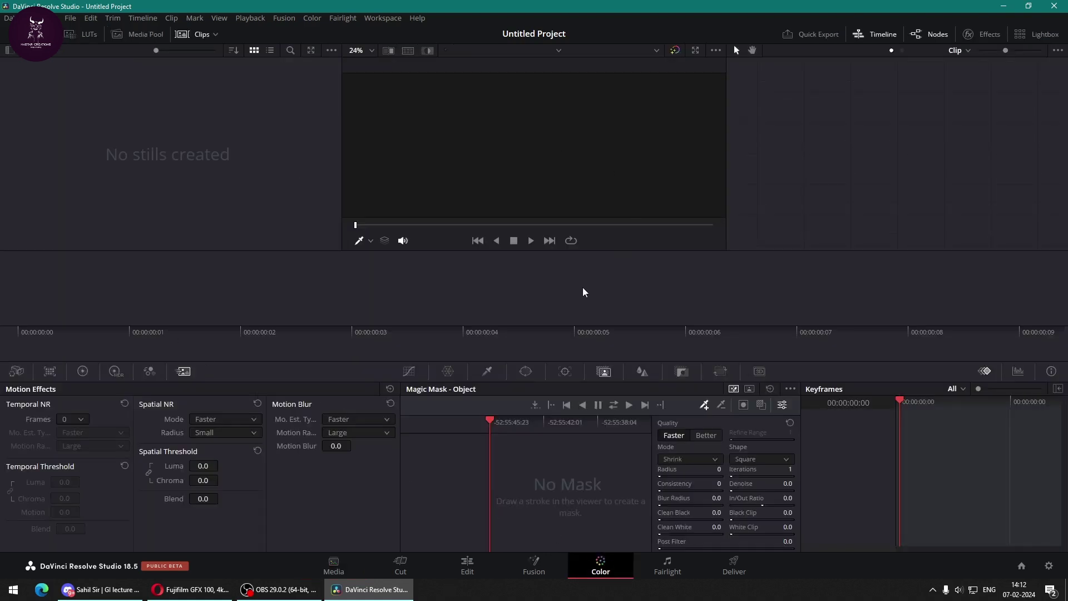
{"action": "left_click", "coordinate": [18, 371]}
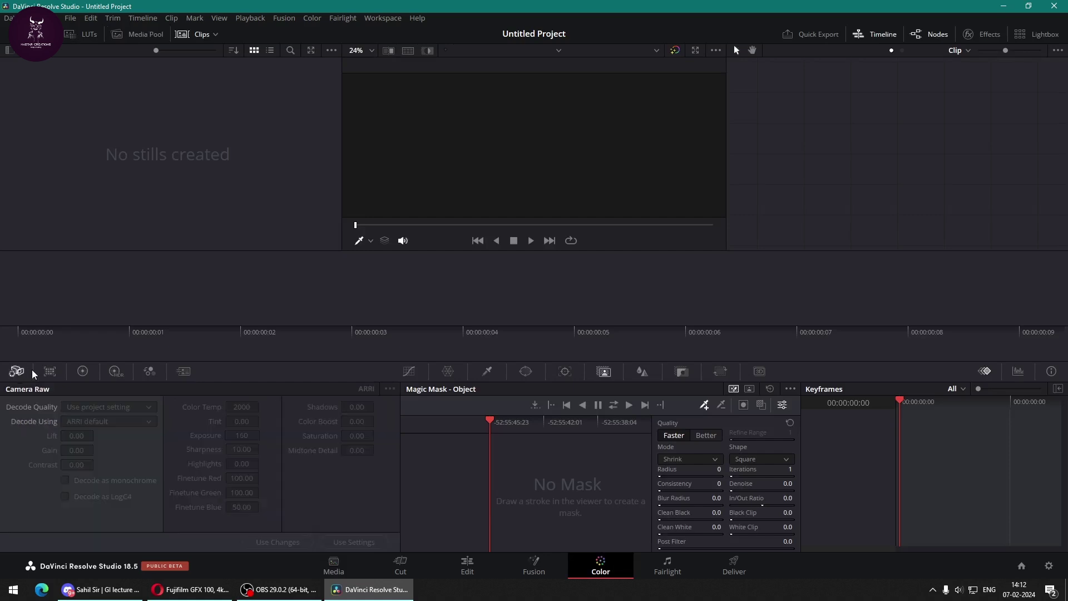
{"action": "left_click", "coordinate": [50, 371]}
{"action": "left_click", "coordinate": [82, 371]}
{"action": "left_click", "coordinate": [116, 371]}
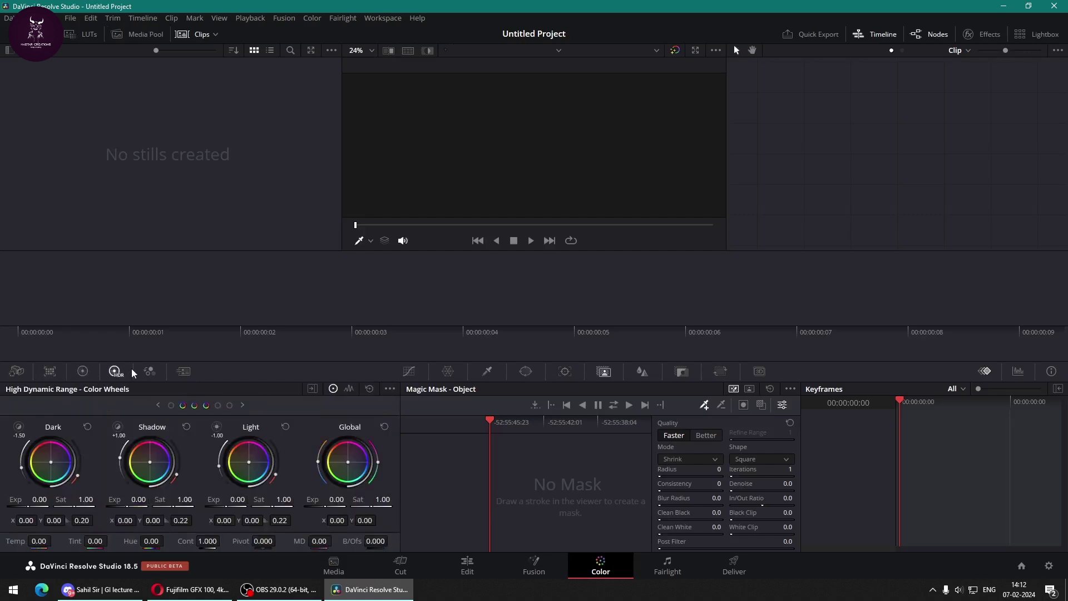
{"action": "left_click", "coordinate": [184, 371]}
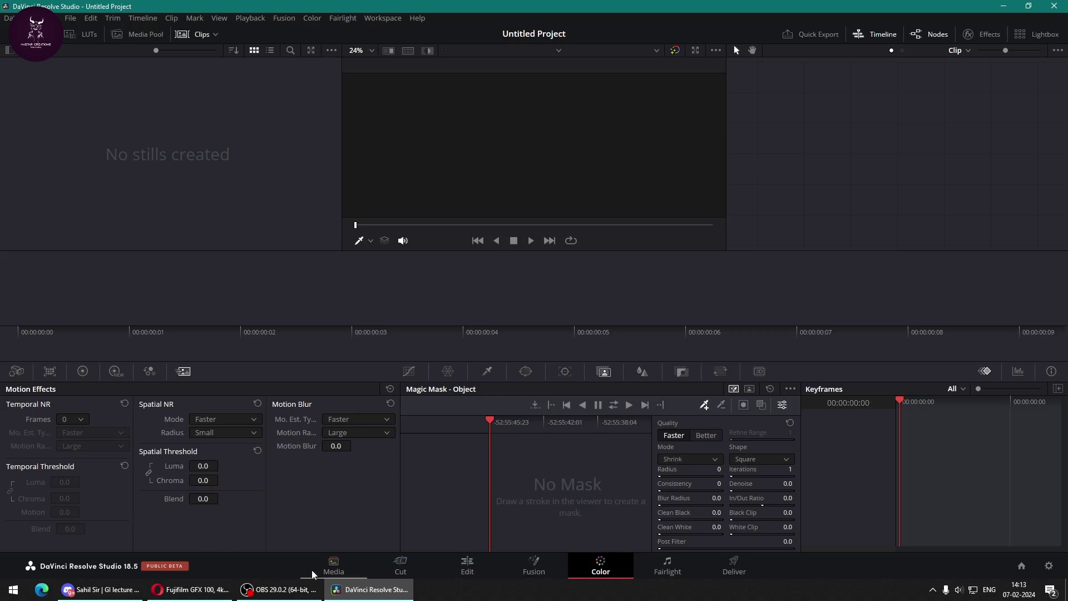
Switch to the Opera browser and open the YouTube home page in a new tab.
{"action": "left_click", "coordinate": [189, 589]}
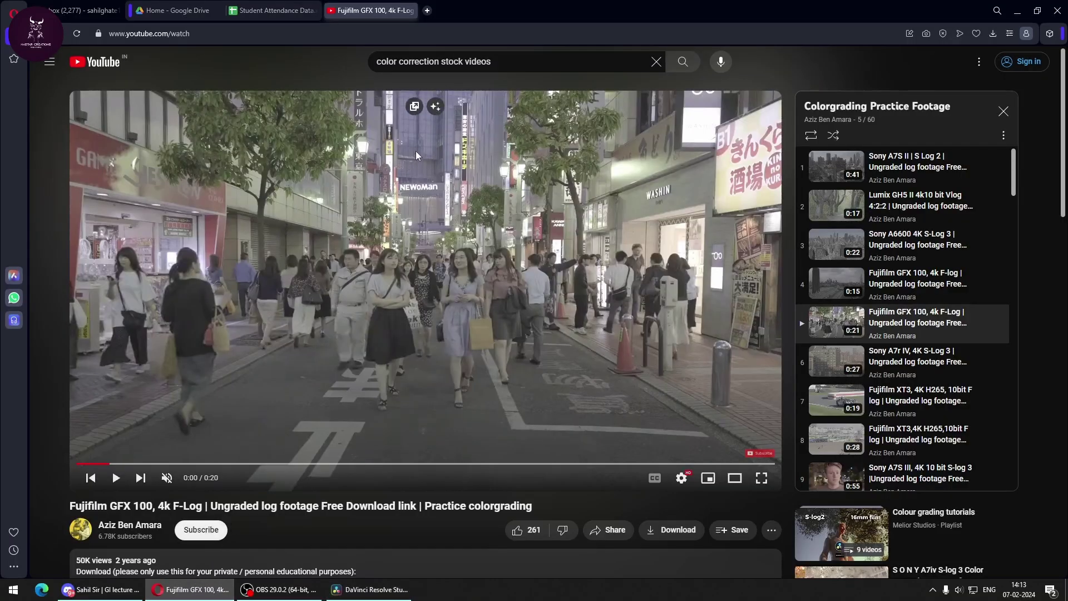
{"action": "left_click", "coordinate": [427, 10]}
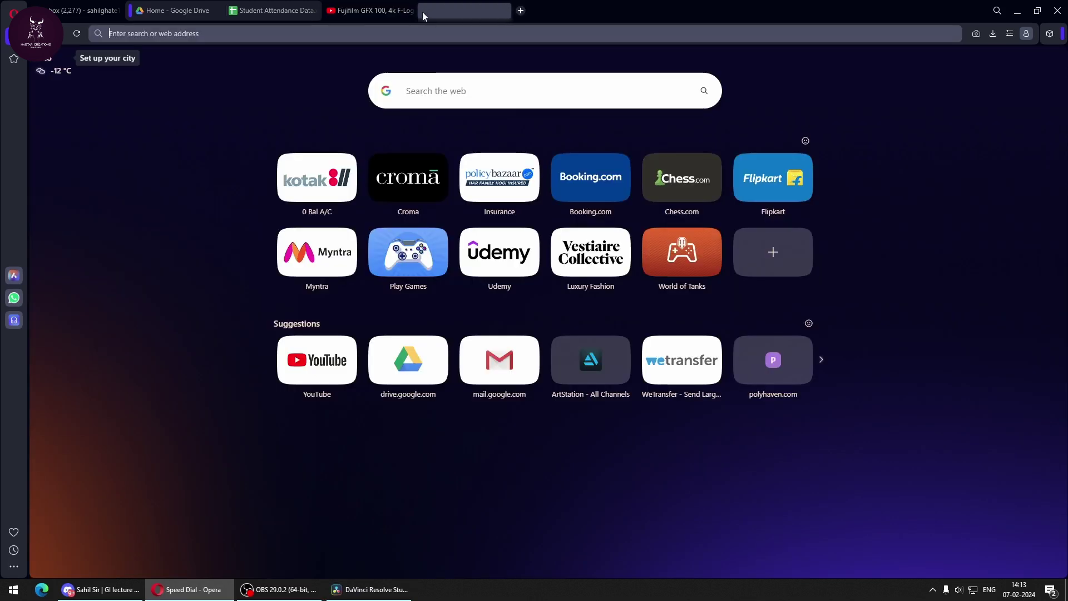
{"action": "left_click", "coordinate": [317, 360]}
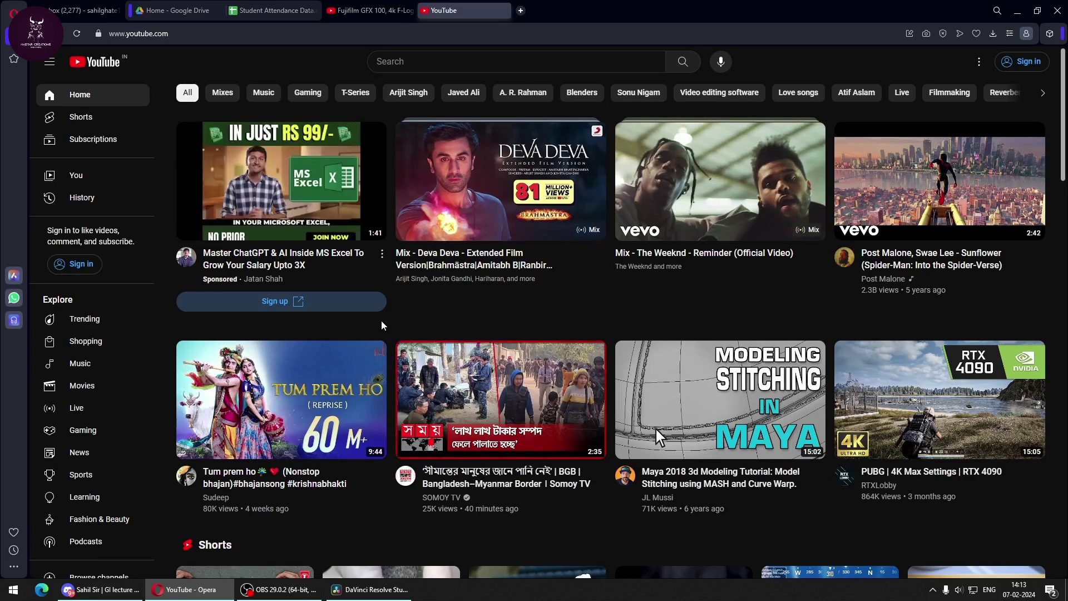
Search YouTube for "dilwale" and open the official Gerua song video.
{"action": "left_click", "coordinate": [421, 61]}
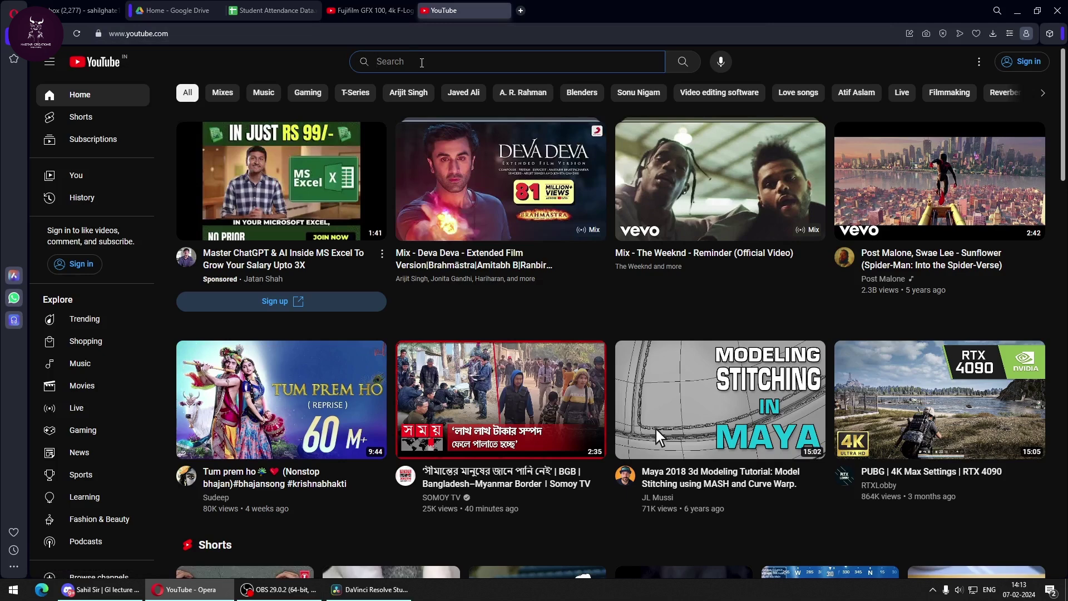
{"action": "type", "text": "dilwale"}
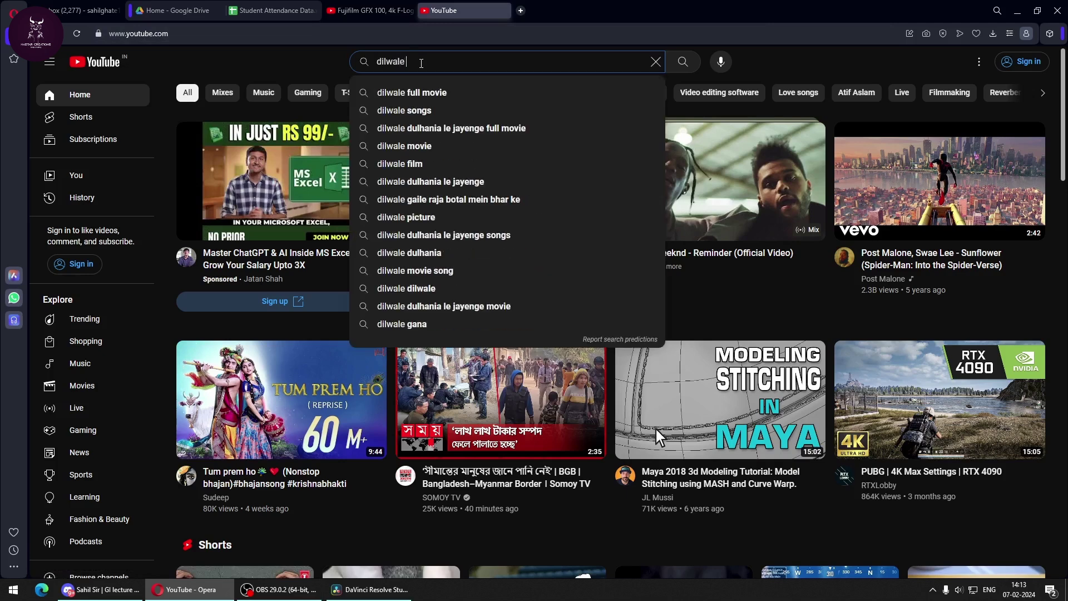
{"action": "key", "text": "Return"}
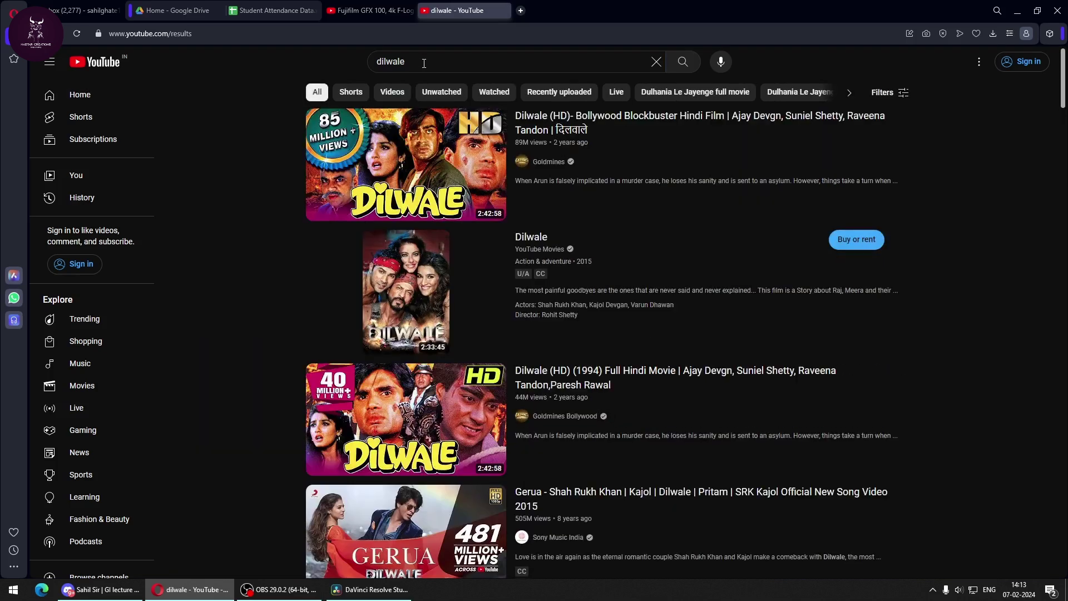
{"action": "scroll", "coordinate": [554, 262], "scroll_direction": "down", "scroll_amount": 2}
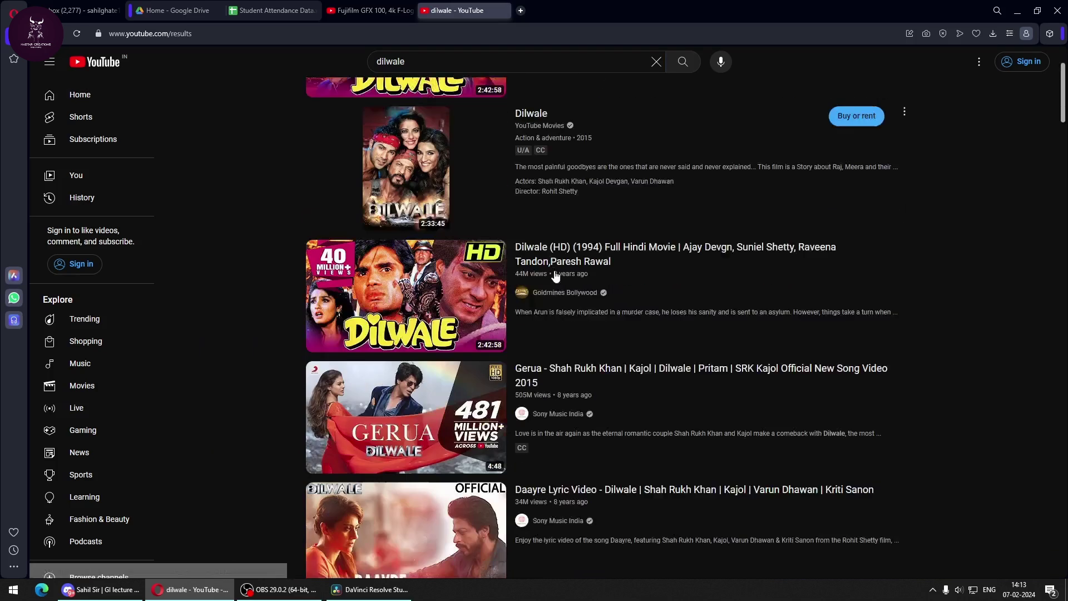
{"action": "scroll", "coordinate": [555, 276], "scroll_direction": "down", "scroll_amount": 1}
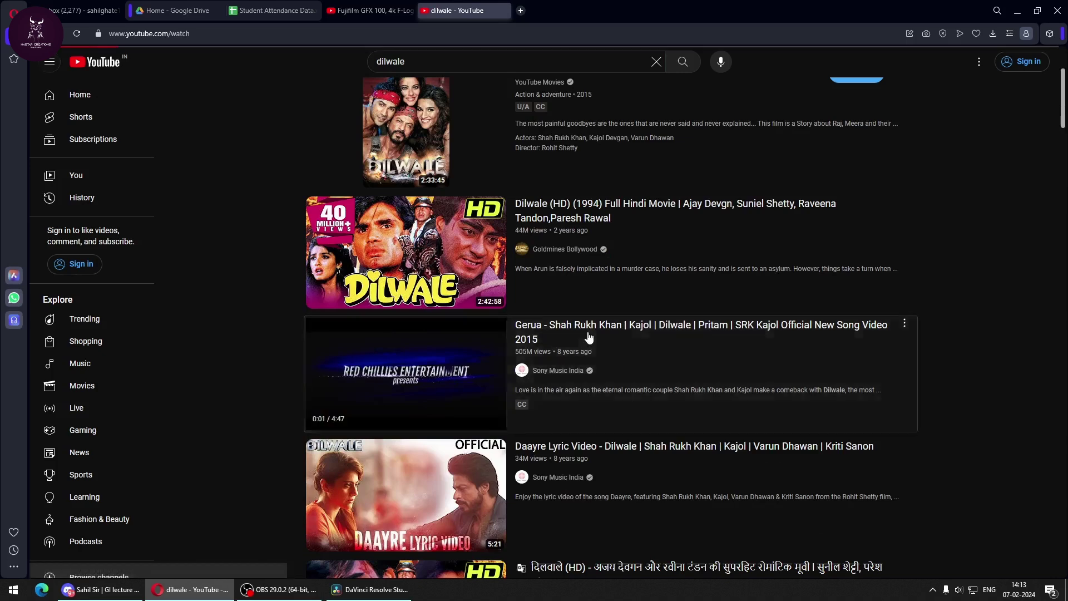
{"action": "left_click", "coordinate": [588, 337]}
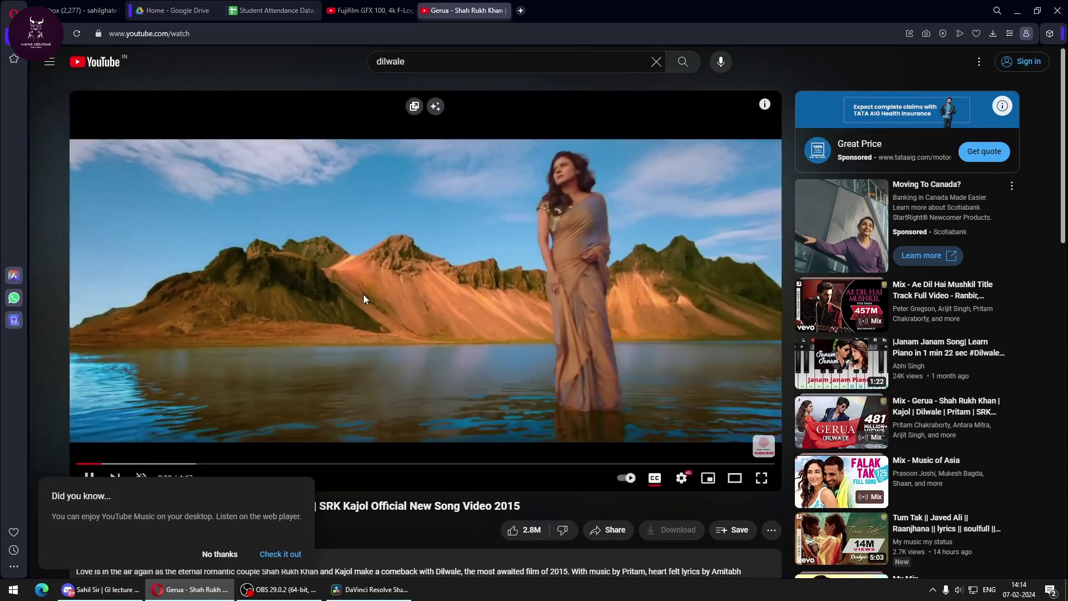
Examine the color grading in several shots of the Gerua video, pausing at 0:33, and dismiss the YouTube Music prompt.
{"action": "left_click", "coordinate": [363, 296]}
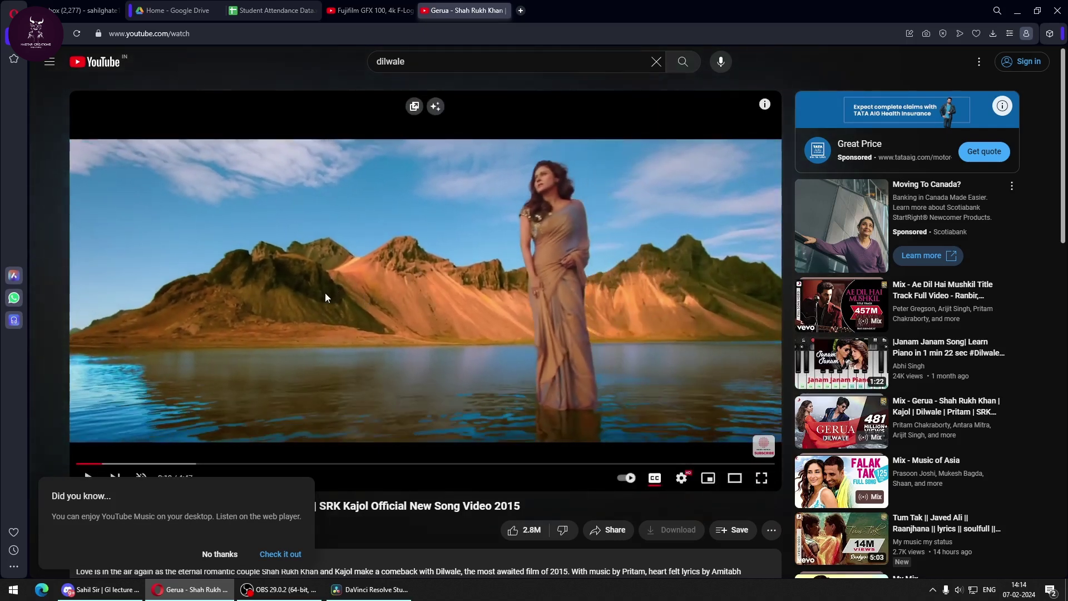
{"action": "left_click", "coordinate": [325, 293]}
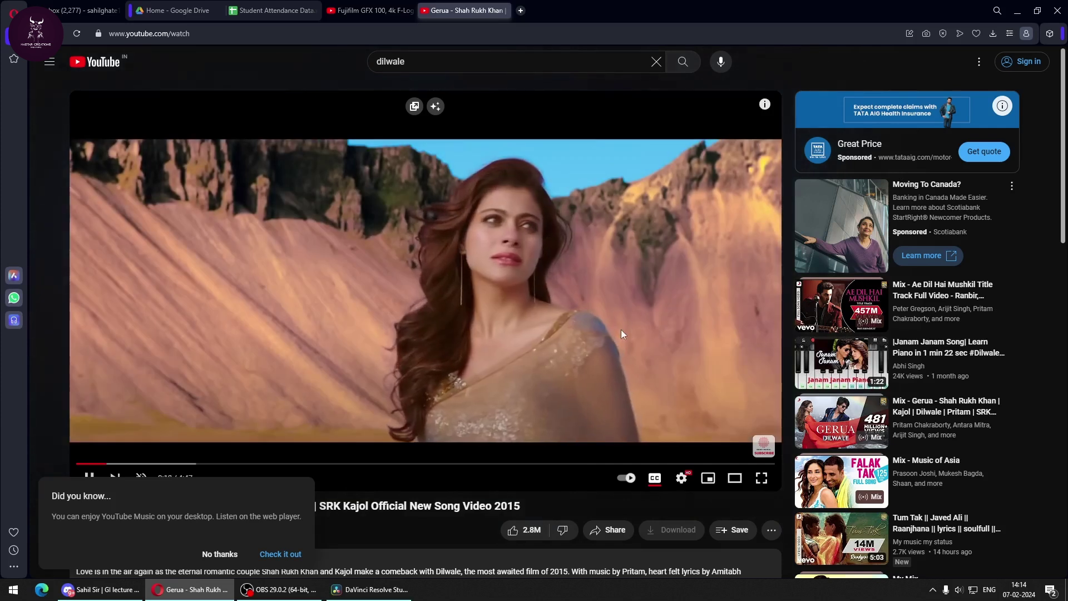
{"action": "left_click", "coordinate": [596, 282]}
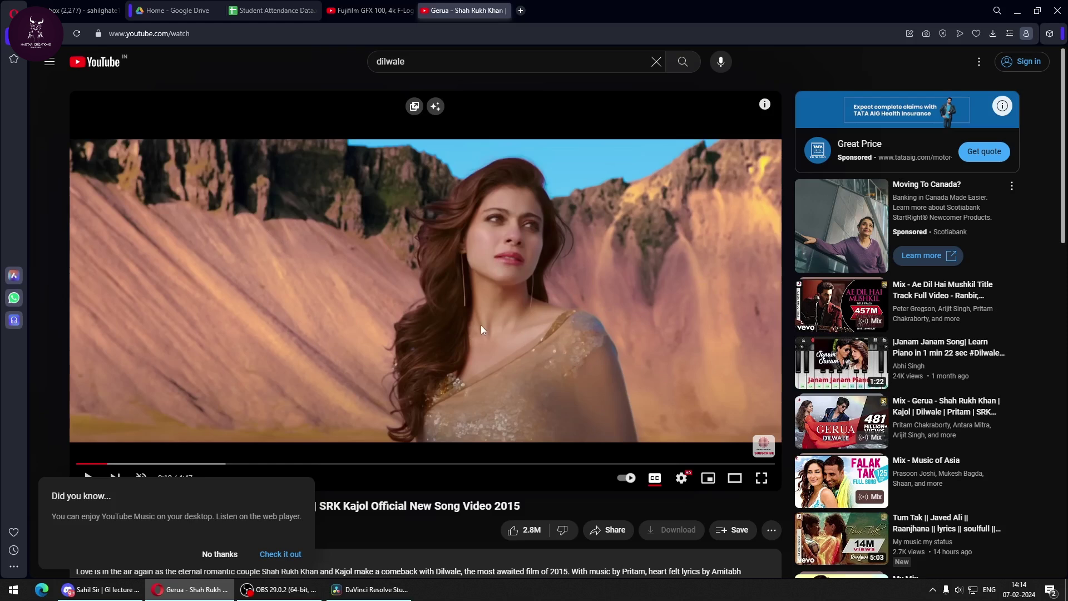
{"action": "left_click", "coordinate": [497, 307]}
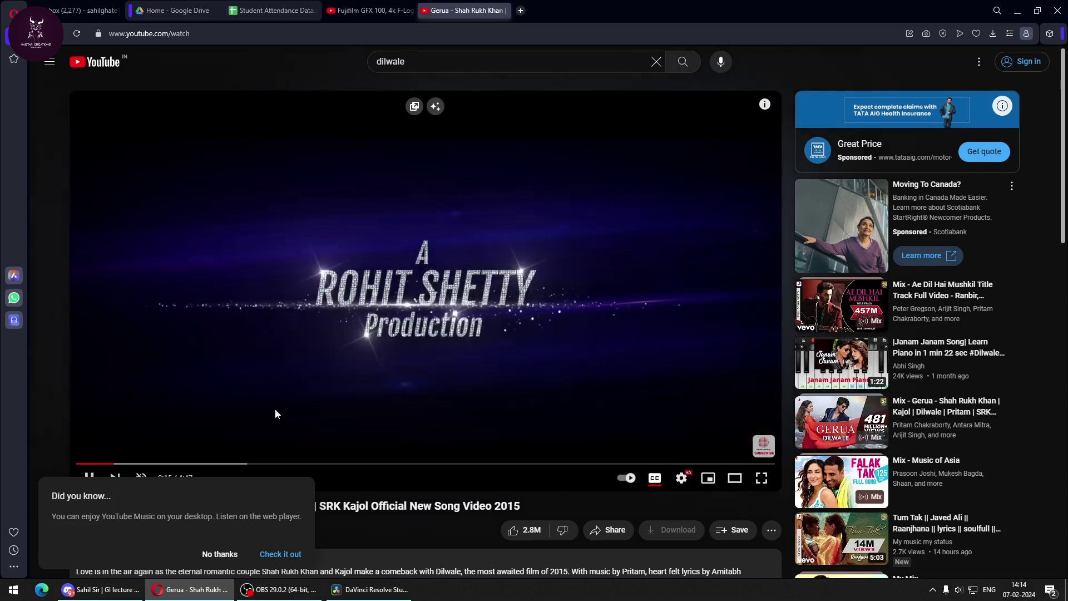
{"action": "left_click", "coordinate": [140, 462]}
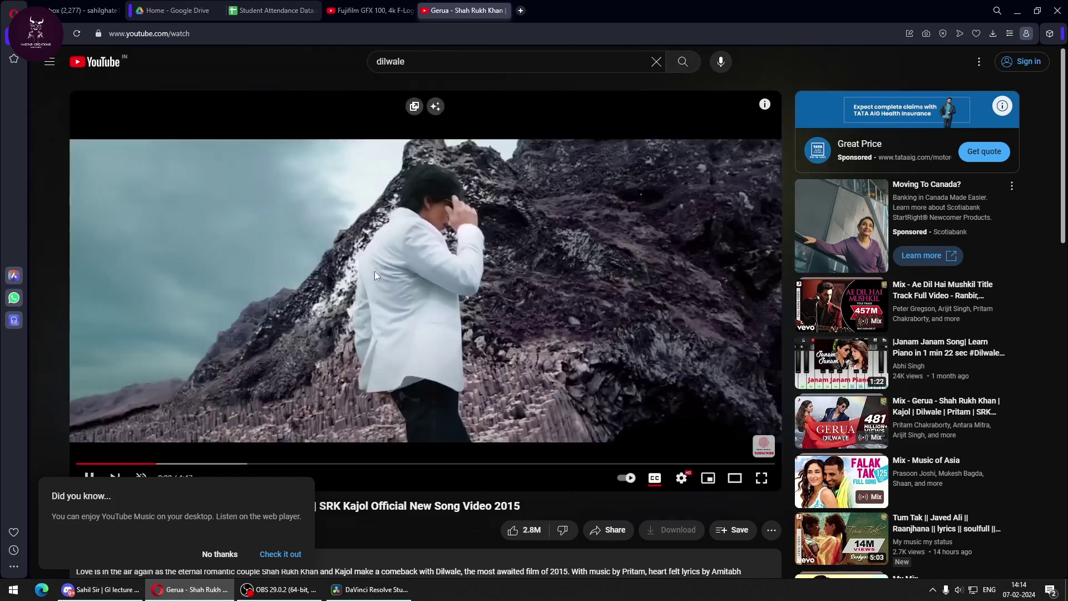
{"action": "left_click", "coordinate": [375, 271]}
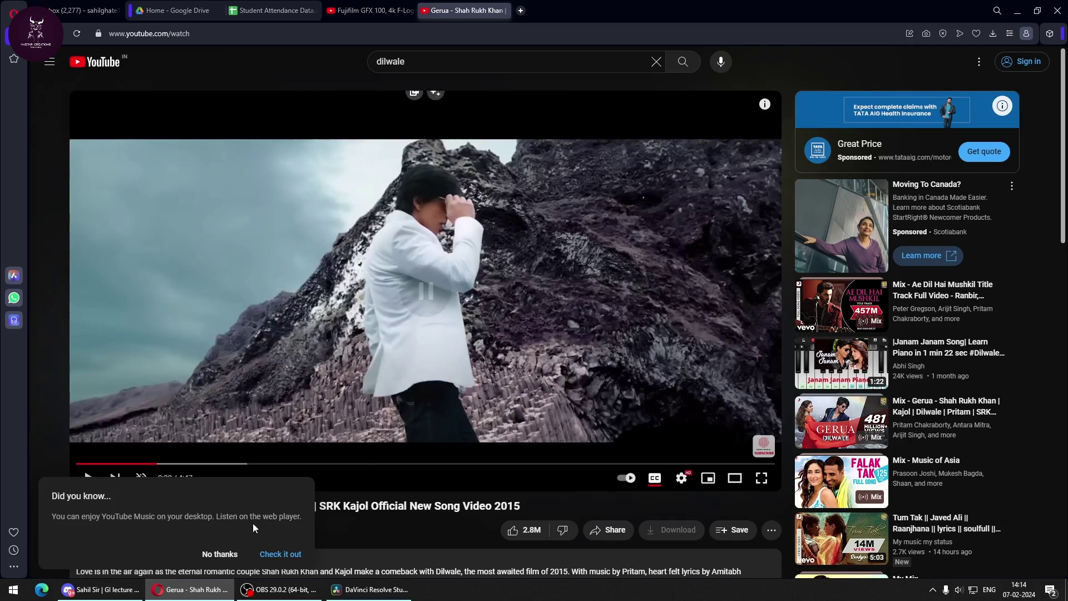
{"action": "left_click", "coordinate": [220, 554]}
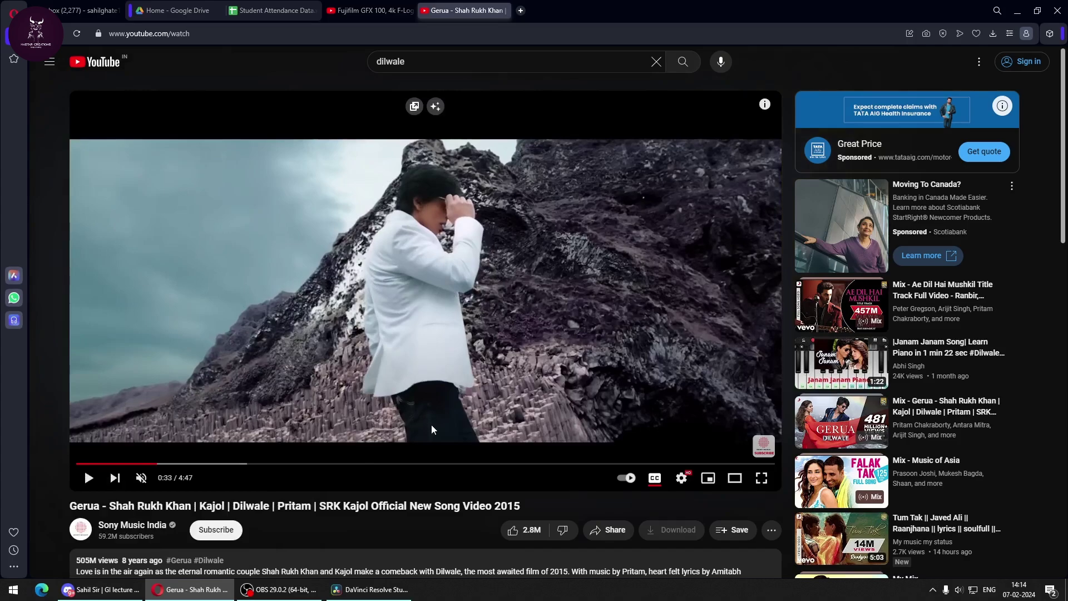
Switch to DaVinci Resolve, review the imported clips on the Media page, and show the media pool on the Color page.
{"action": "left_click", "coordinate": [361, 589]}
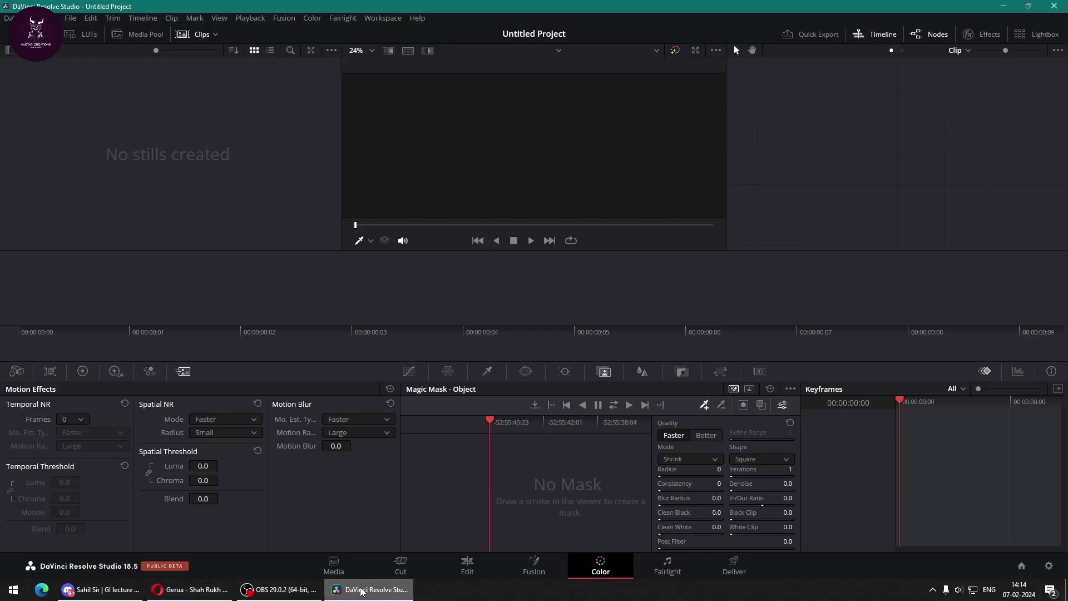
{"action": "left_click", "coordinate": [349, 568]}
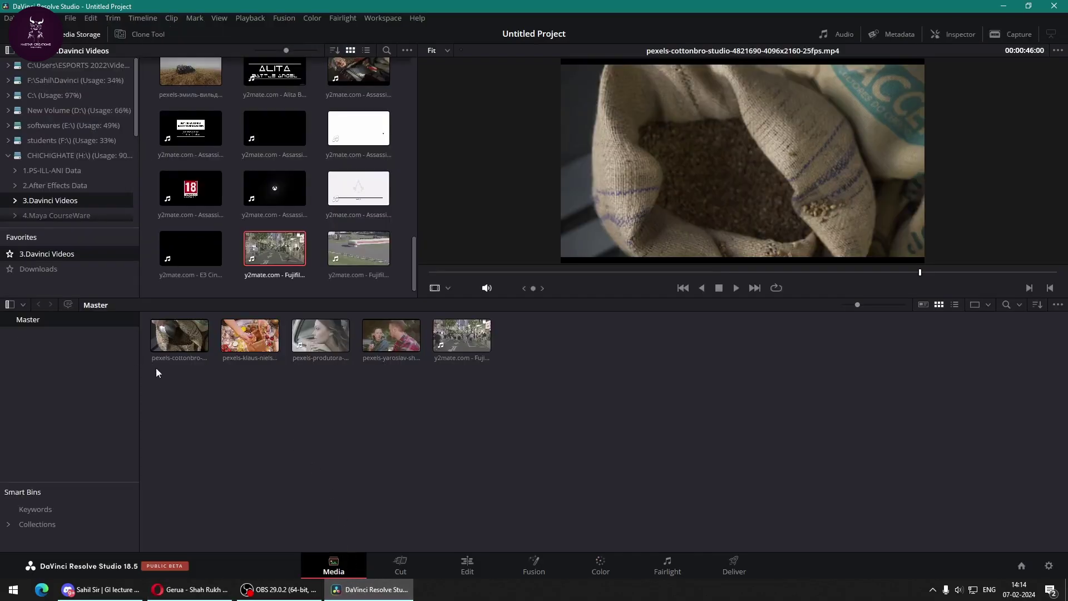
{"action": "left_click_drag", "start_coordinate": [184, 412], "coordinate": [501, 347]}
{"action": "left_click", "coordinate": [514, 396]}
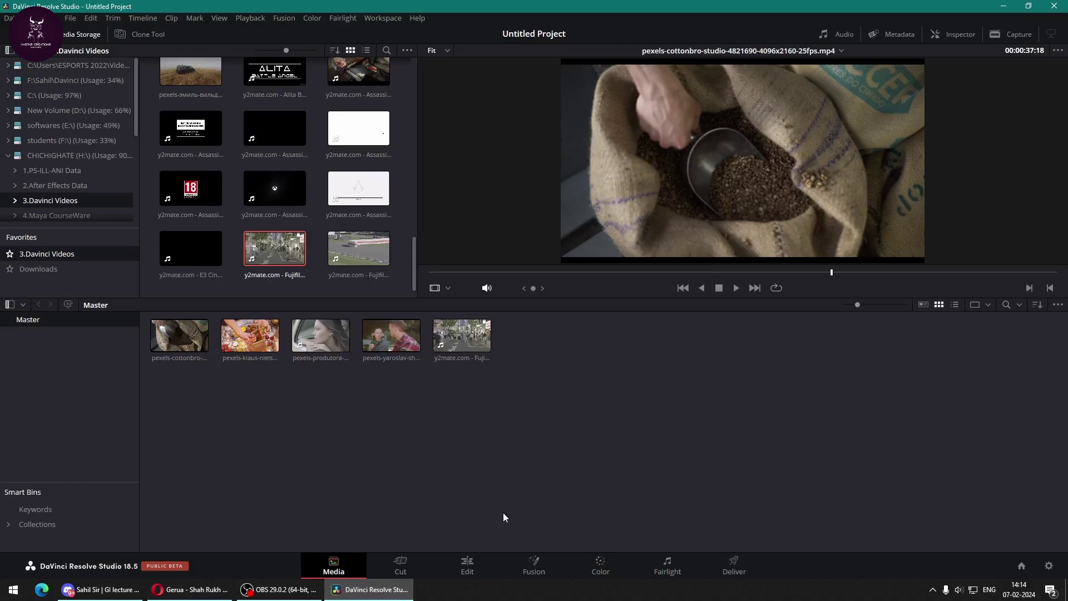
{"action": "left_click", "coordinate": [599, 564]}
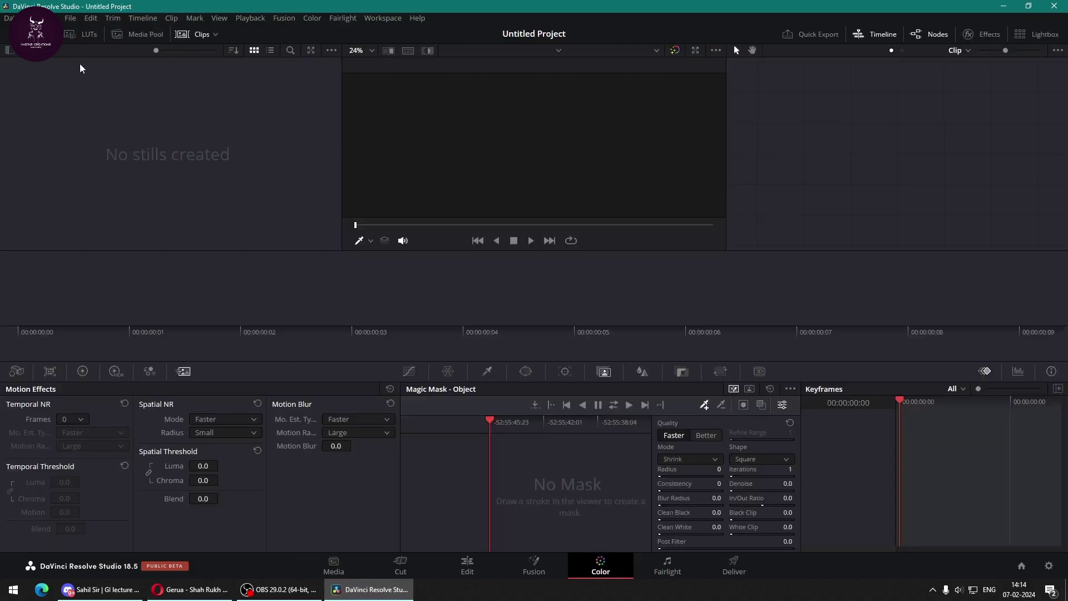
{"action": "left_click", "coordinate": [126, 36]}
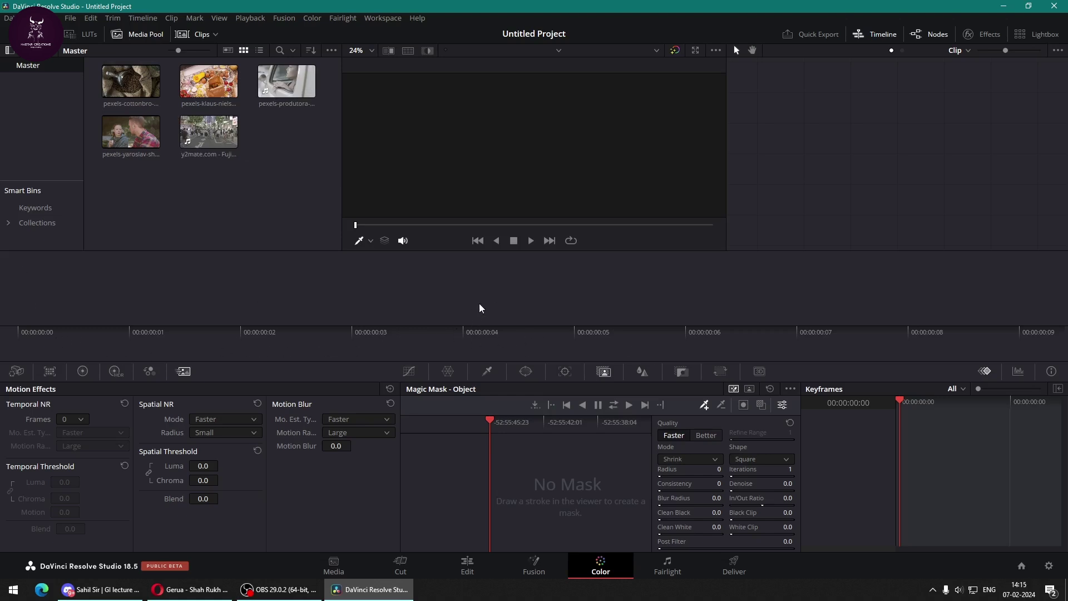
On the Edit page, show the media pool and place all five imported clips on a new timeline's first video track.
{"action": "left_click", "coordinate": [473, 571]}
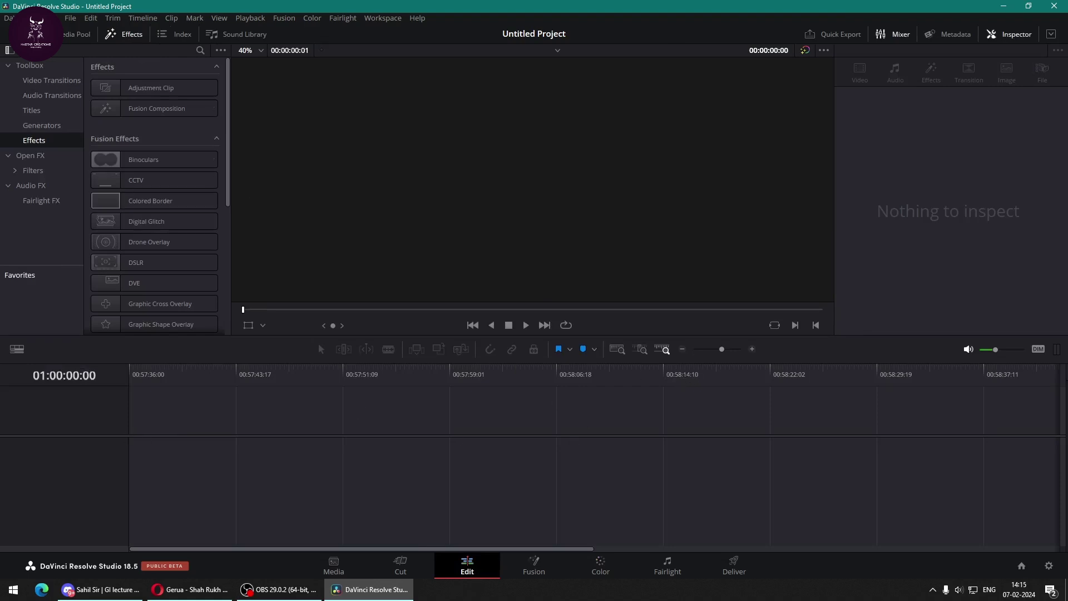
{"action": "left_click", "coordinate": [77, 34]}
{"action": "left_click_drag", "start_coordinate": [186, 233], "coordinate": [203, 466]}
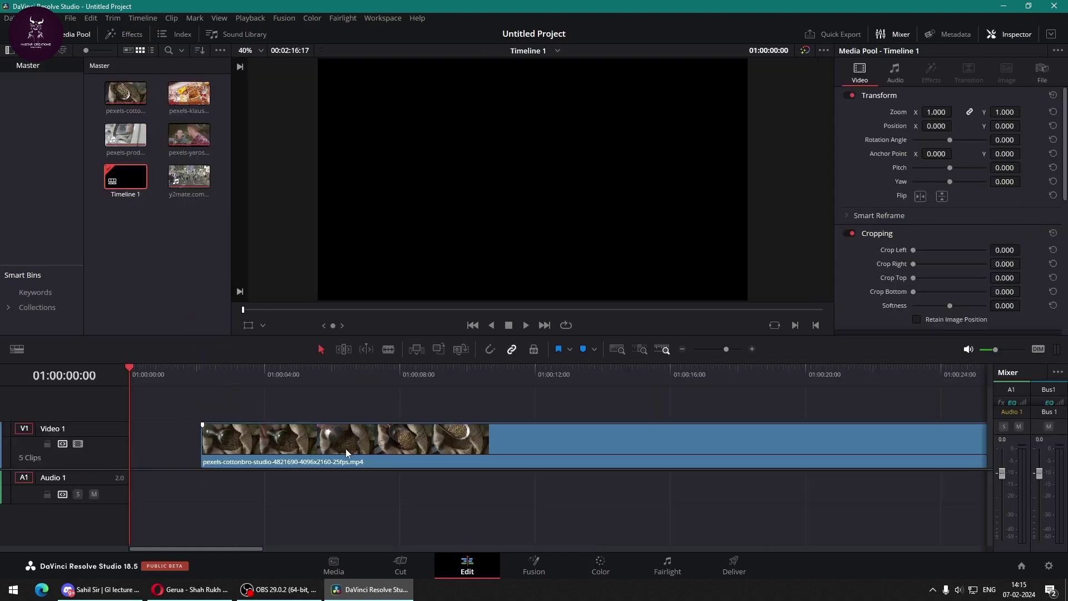
Move the clips to the start of Timeline 1, turn on snapping, and close the gap after the first clip.
{"action": "left_click_drag", "start_coordinate": [289, 461], "coordinate": [219, 461]}
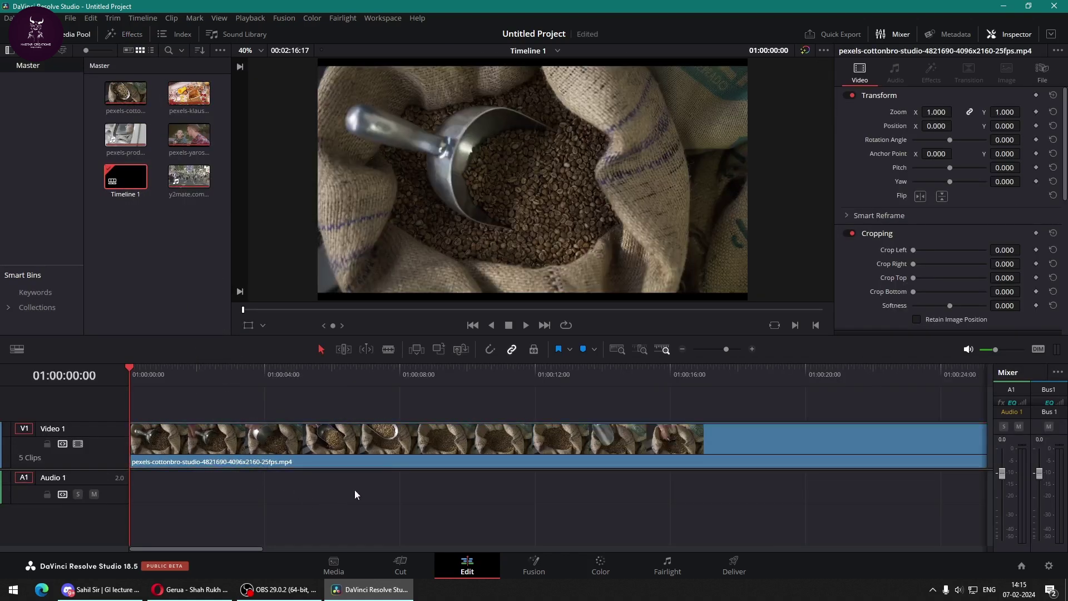
{"action": "key", "text": "shift+z"}
{"action": "scroll", "coordinate": [408, 492], "scroll_direction": "down", "scroll_amount": 1}
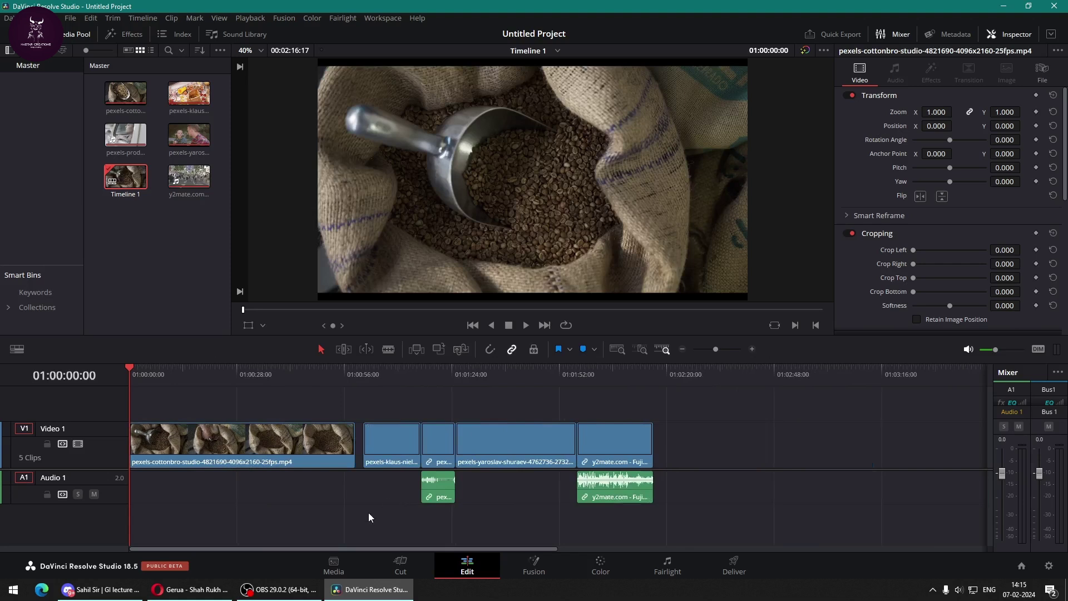
{"action": "left_click_drag", "start_coordinate": [376, 437], "coordinate": [482, 445]}
{"action": "left_click", "coordinate": [490, 348]}
{"action": "left_click_drag", "start_coordinate": [619, 459], "coordinate": [611, 459]}
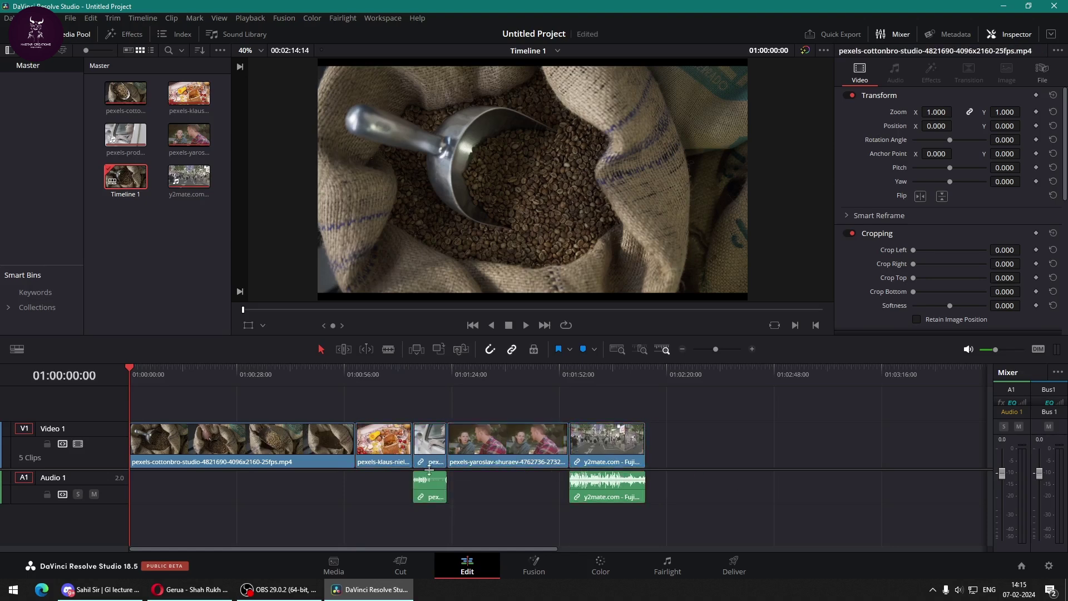
Scrub through the assembled clips on the Edit page and return the playhead to the timeline's start.
{"action": "left_click", "coordinate": [212, 381]}
{"action": "left_click_drag", "start_coordinate": [214, 380], "coordinate": [616, 380]}
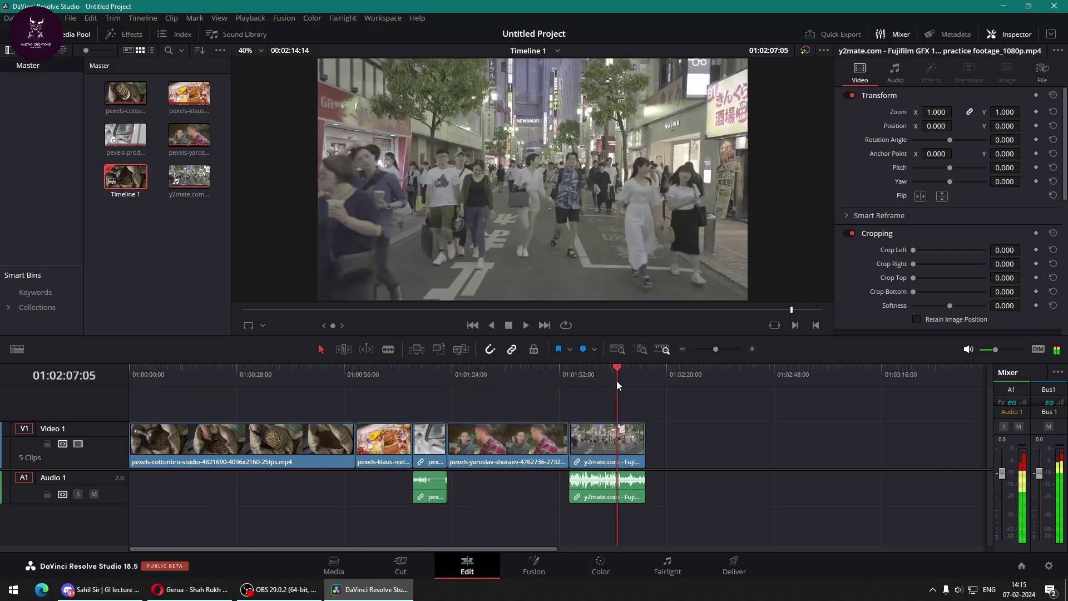
{"action": "left_click_drag", "start_coordinate": [293, 383], "coordinate": [129, 379]}
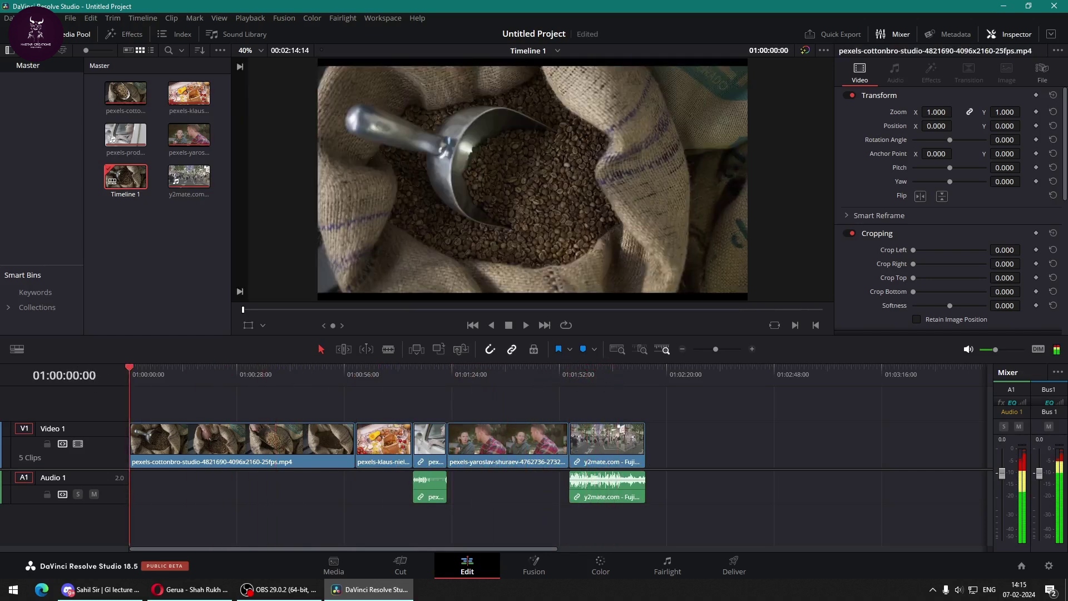
View the clip arrangement on the Color page, return to the Edit page, and inspect the second to fifth clips there.
{"action": "left_click", "coordinate": [582, 569]}
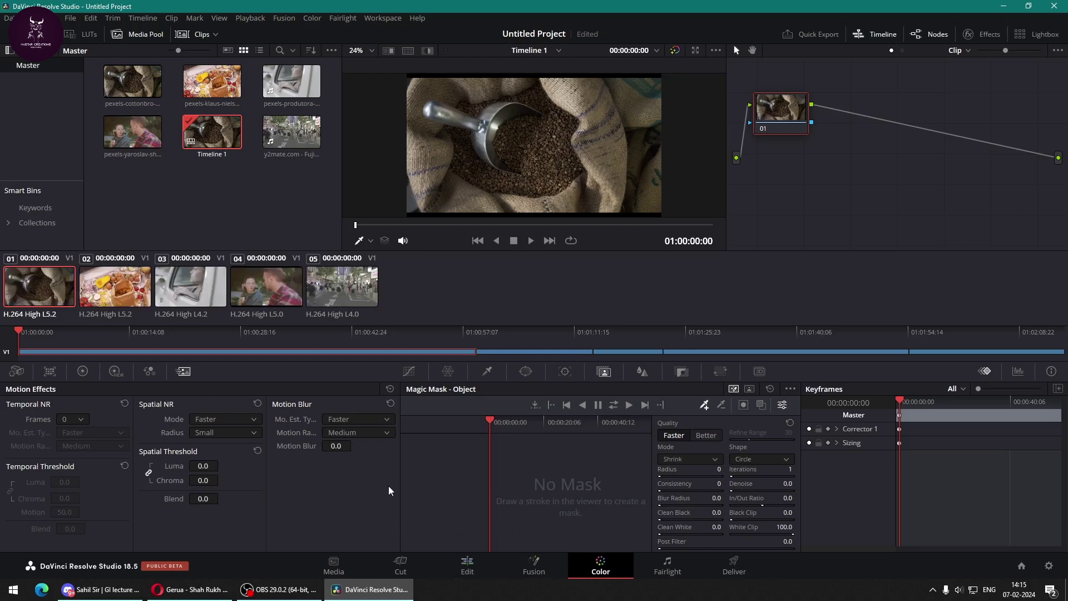
{"action": "left_click", "coordinate": [451, 566]}
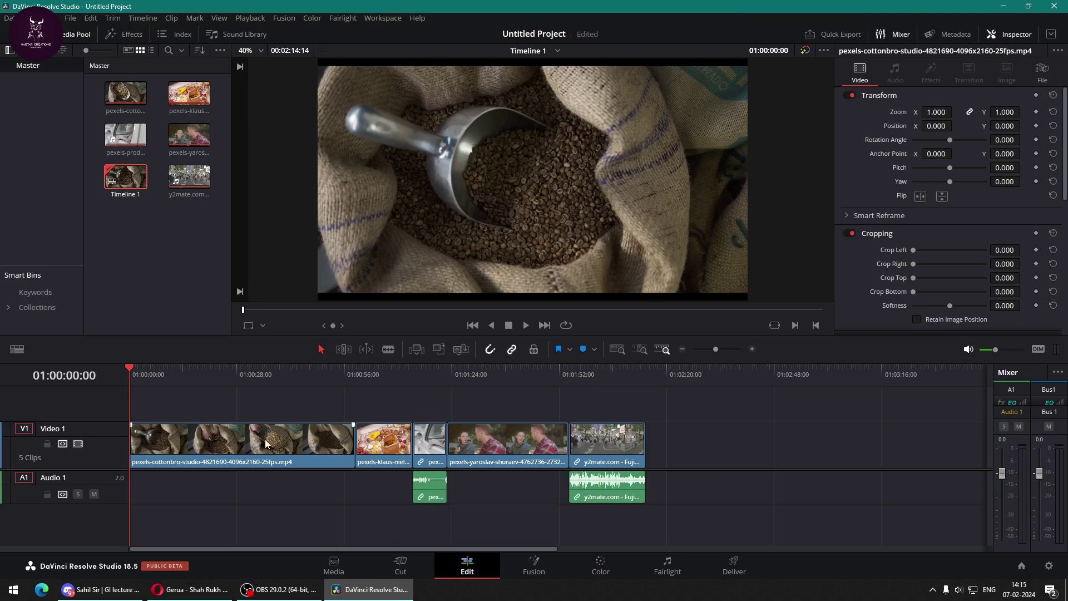
{"action": "left_click", "coordinate": [369, 453]}
{"action": "left_click", "coordinate": [437, 438]}
{"action": "left_click", "coordinate": [495, 448]}
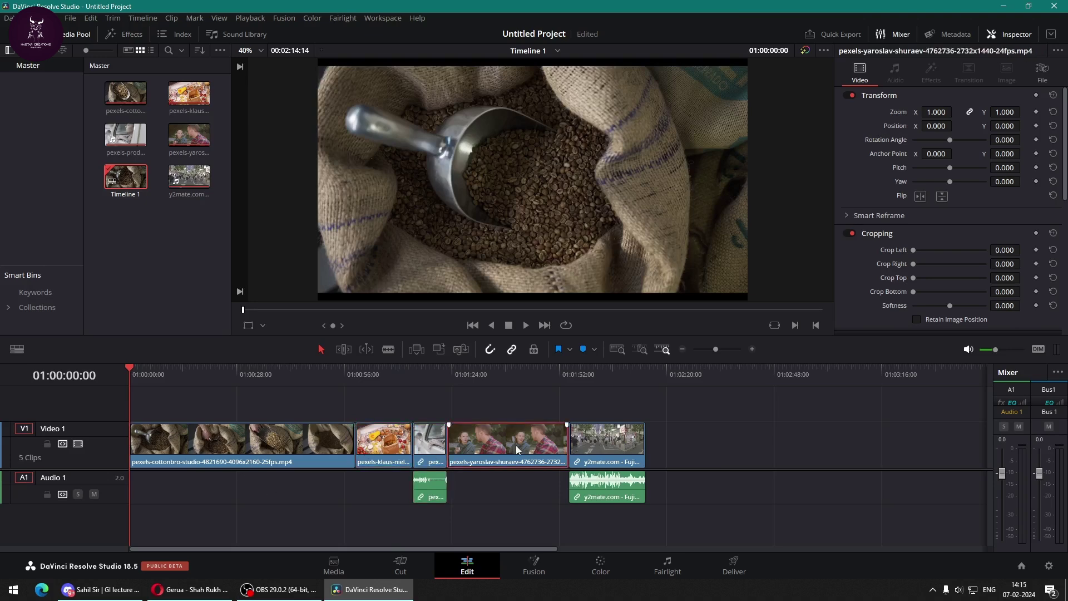
{"action": "left_click", "coordinate": [605, 475]}
On the Color page, view clips 02, 03, 04 and 05 one after another in the viewer.
{"action": "left_click", "coordinate": [594, 570]}
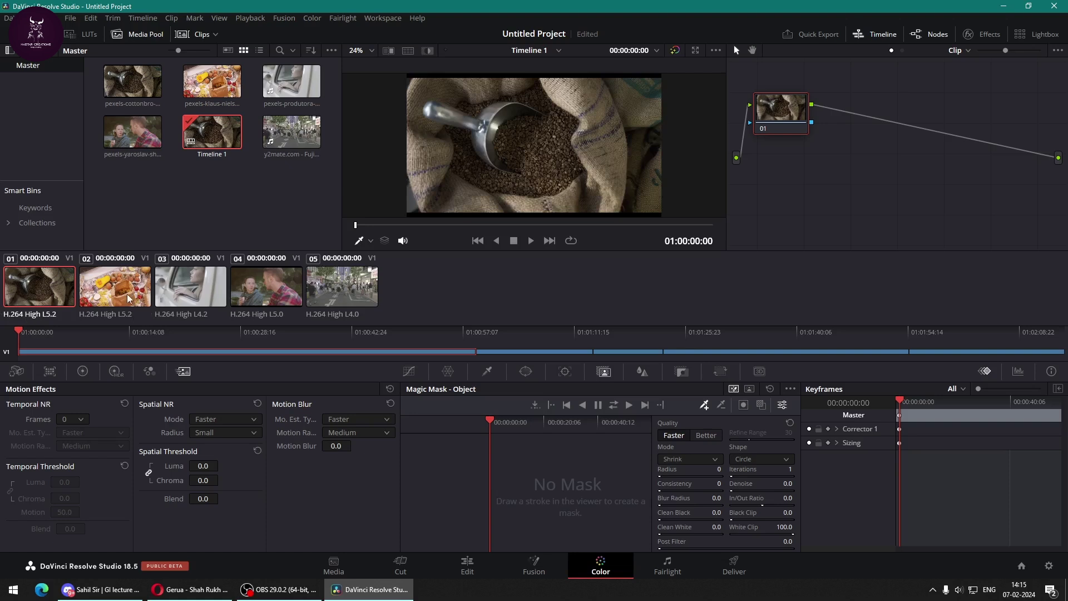
{"action": "left_click", "coordinate": [110, 298]}
{"action": "left_click", "coordinate": [191, 294]}
{"action": "left_click", "coordinate": [264, 295]}
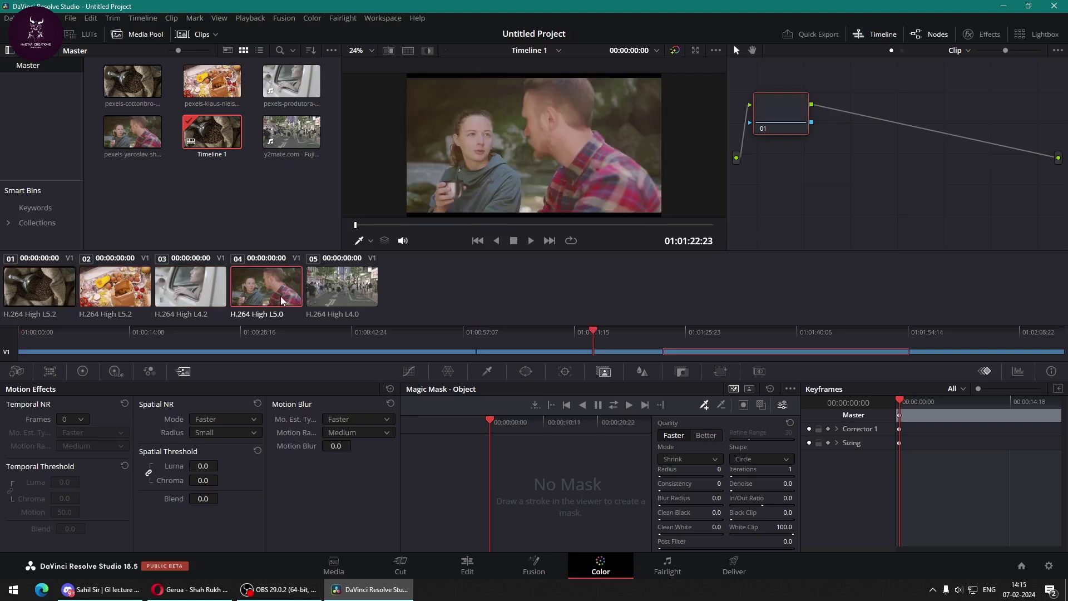
{"action": "left_click", "coordinate": [332, 296]}
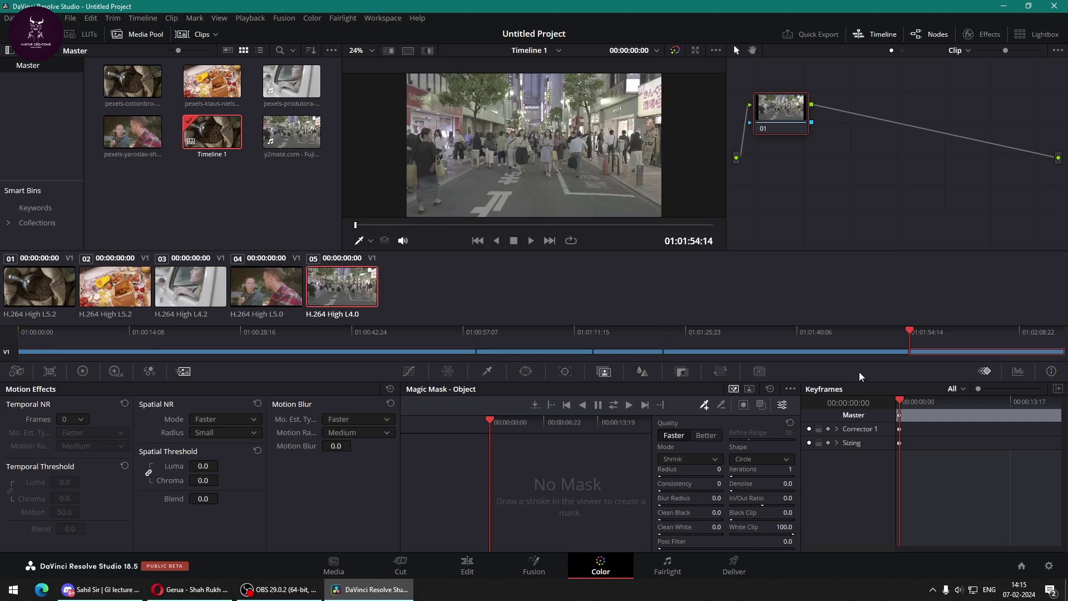
Scrub across the Color page's mini timeline to examine frames from the different clips.
{"action": "left_click", "coordinate": [239, 344]}
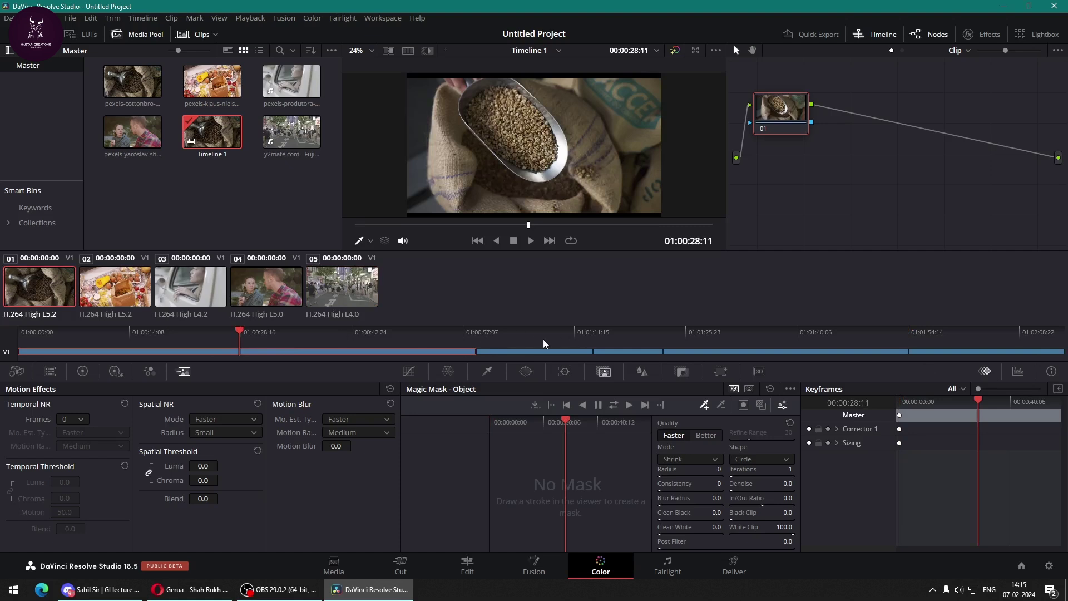
{"action": "left_click_drag", "start_coordinate": [543, 339], "coordinate": [957, 343]}
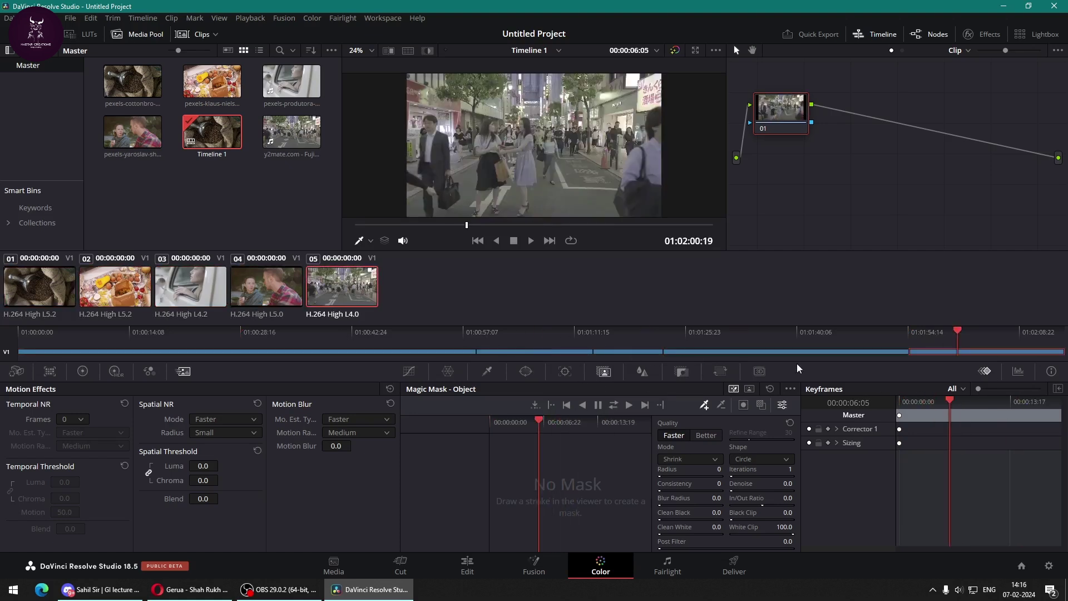
{"action": "left_click", "coordinate": [55, 336]}
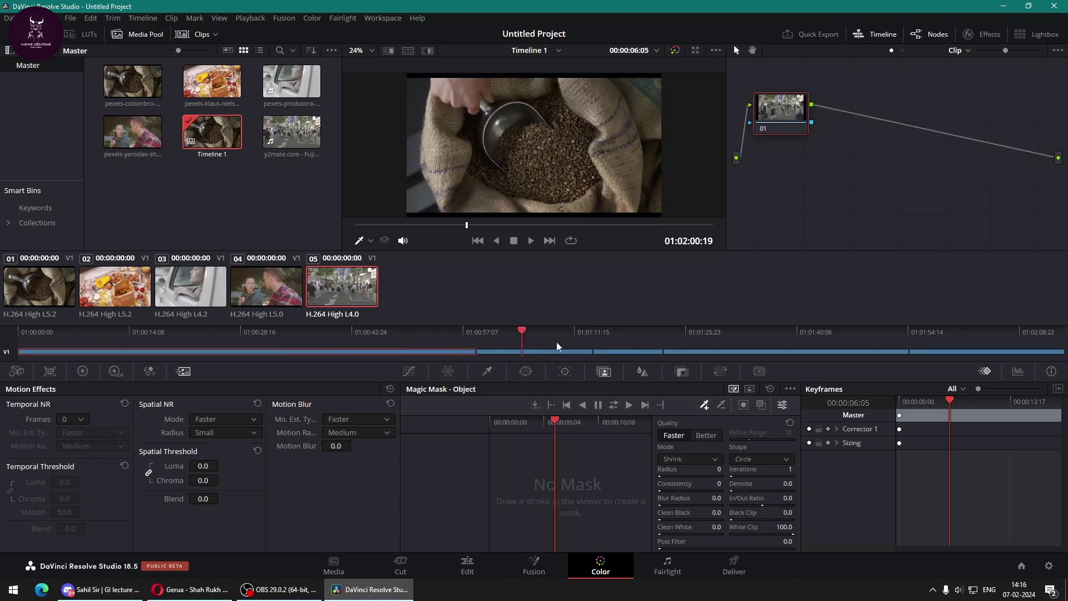
{"action": "left_click", "coordinate": [996, 353]}
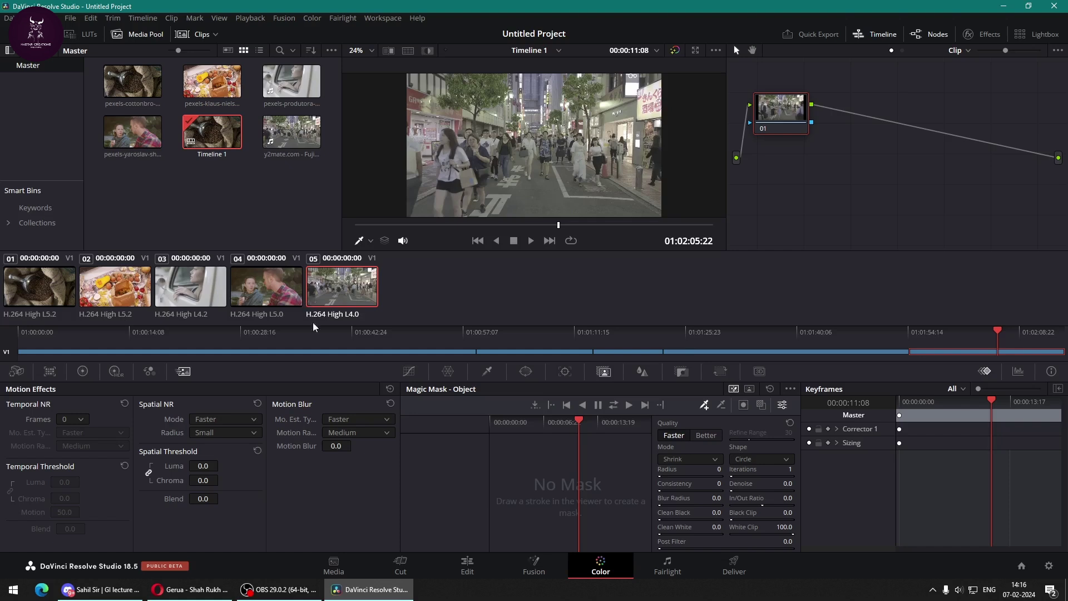
{"action": "left_click", "coordinate": [355, 335]}
{"action": "left_click", "coordinate": [639, 352]}
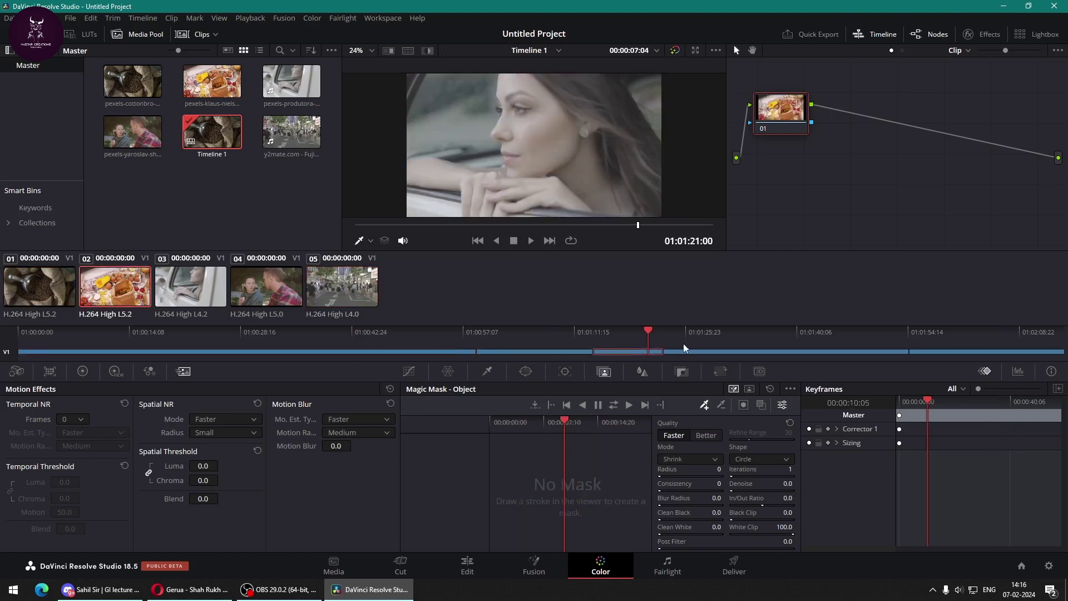
{"action": "left_click", "coordinate": [723, 352]}
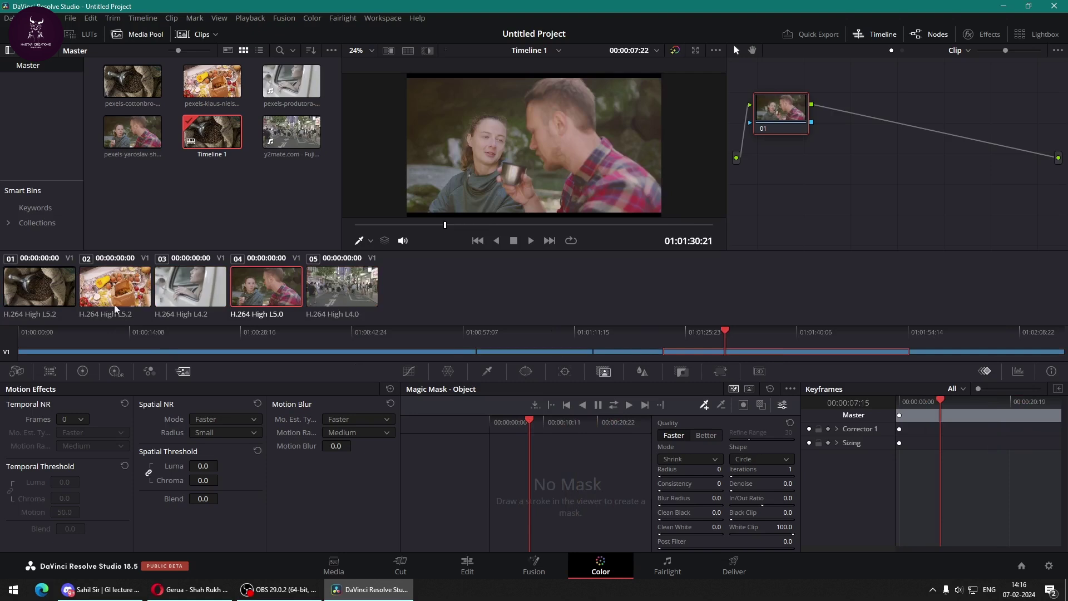
Hide the Color page's mini timeline, keep the clip thumbnails shown, and select clip 01.
{"action": "left_click", "coordinate": [195, 34]}
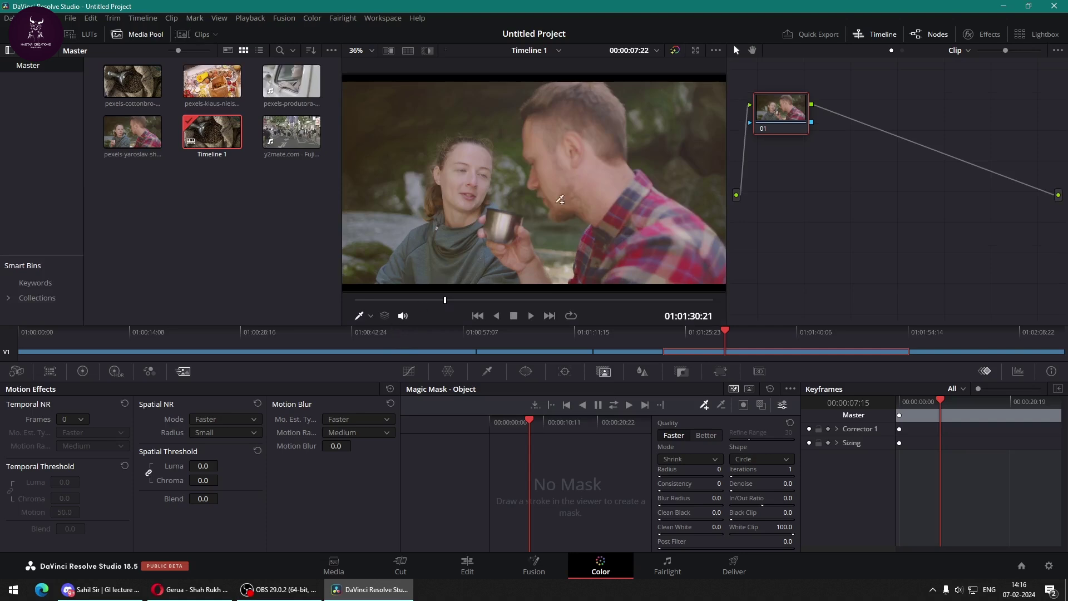
{"action": "left_click", "coordinate": [885, 34]}
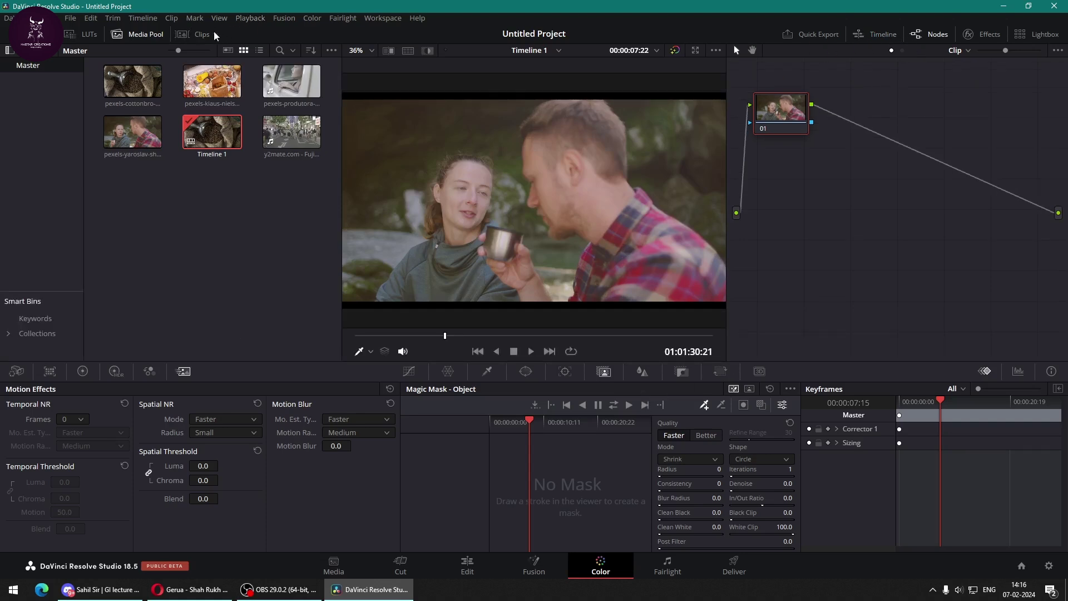
{"action": "left_click", "coordinate": [191, 35]}
{"action": "left_click", "coordinate": [192, 34]}
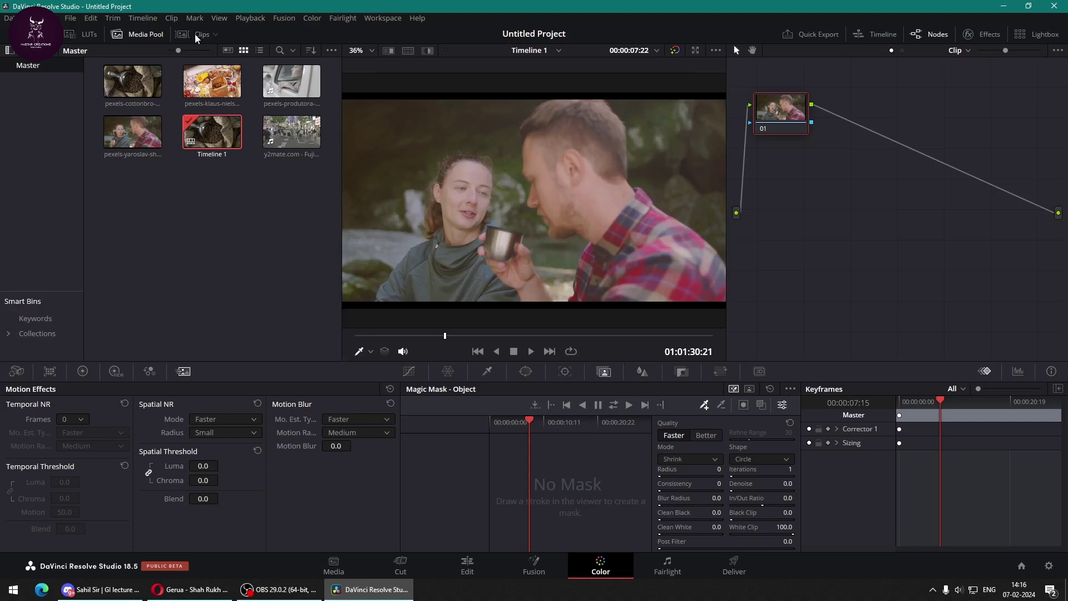
{"action": "left_click", "coordinate": [875, 40]}
{"action": "left_click", "coordinate": [875, 41]}
{"action": "left_click", "coordinate": [192, 34]}
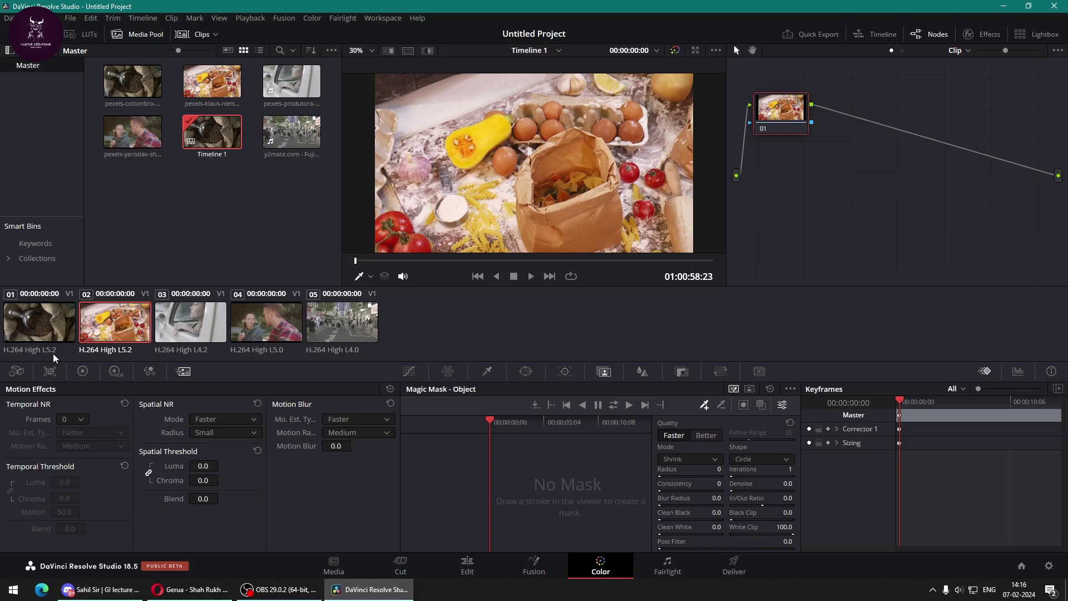
{"action": "left_click", "coordinate": [45, 330]}
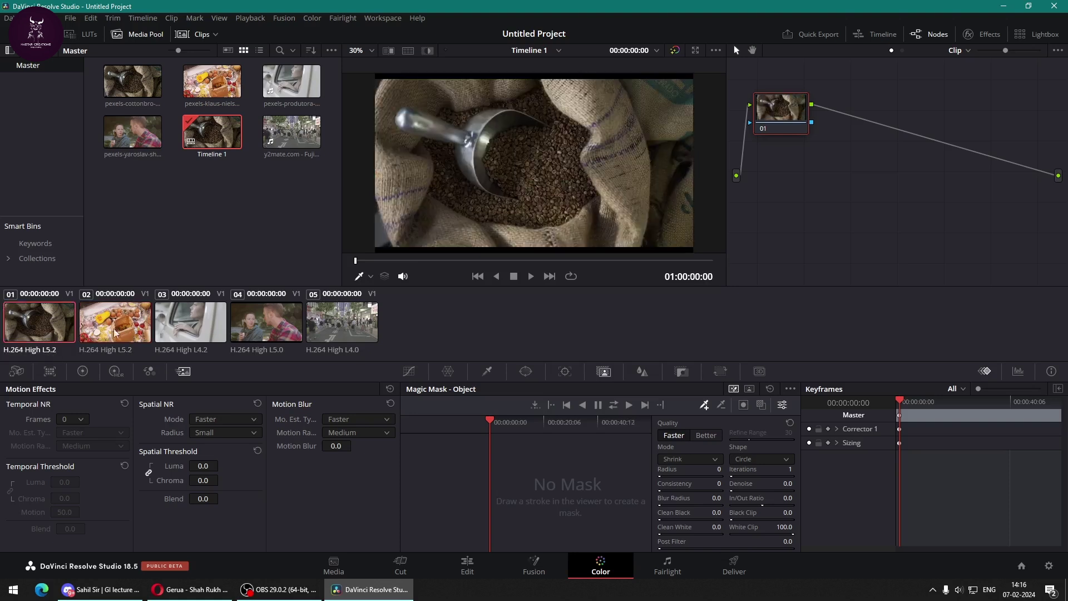
Show the LUT library on the Color page and browse its list of LUT folders.
{"action": "left_click", "coordinate": [87, 34]}
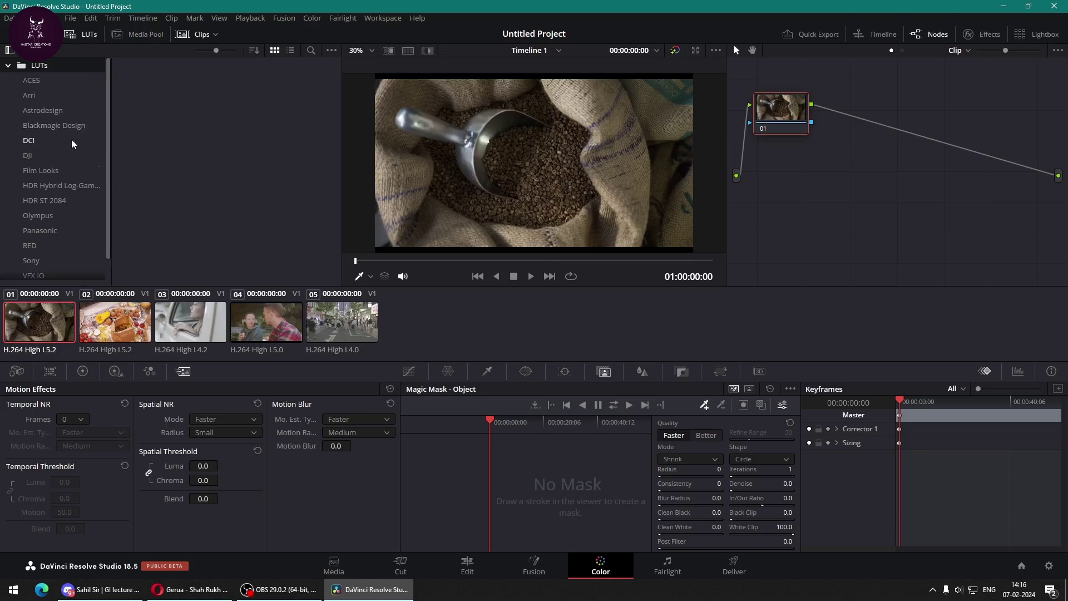
{"action": "scroll", "coordinate": [69, 147], "scroll_direction": "down", "scroll_amount": 1}
{"action": "scroll", "coordinate": [78, 167], "scroll_direction": "up", "scroll_amount": 1}
{"action": "scroll", "coordinate": [78, 196], "scroll_direction": "down", "scroll_amount": 1}
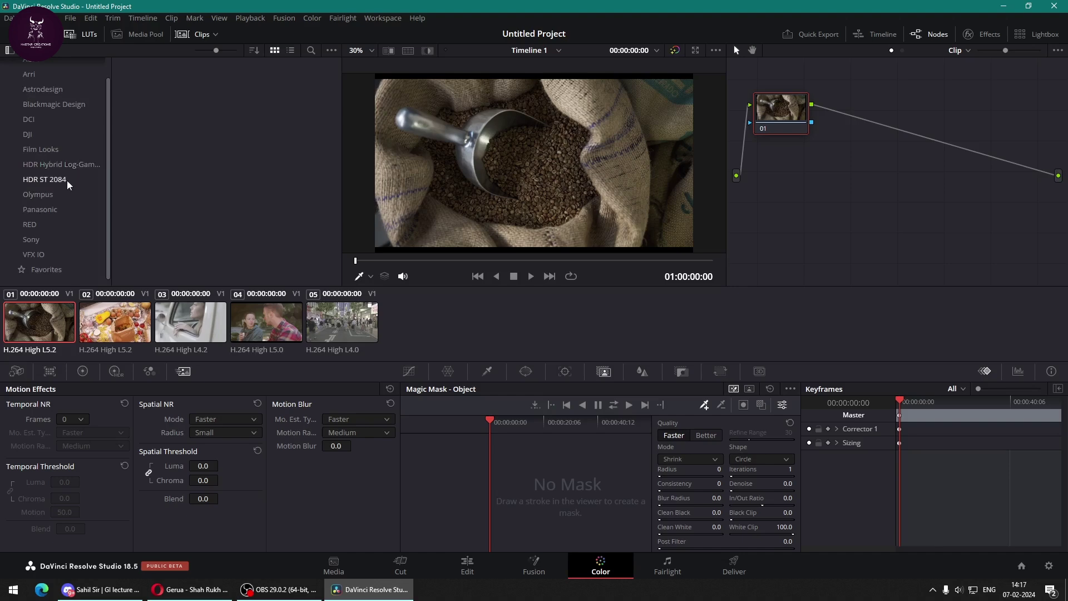
Show the effects library on the Edit page, browse the Toolbox effects, and return to the Color page.
{"action": "left_click", "coordinate": [487, 557]}
{"action": "left_click", "coordinate": [123, 37]}
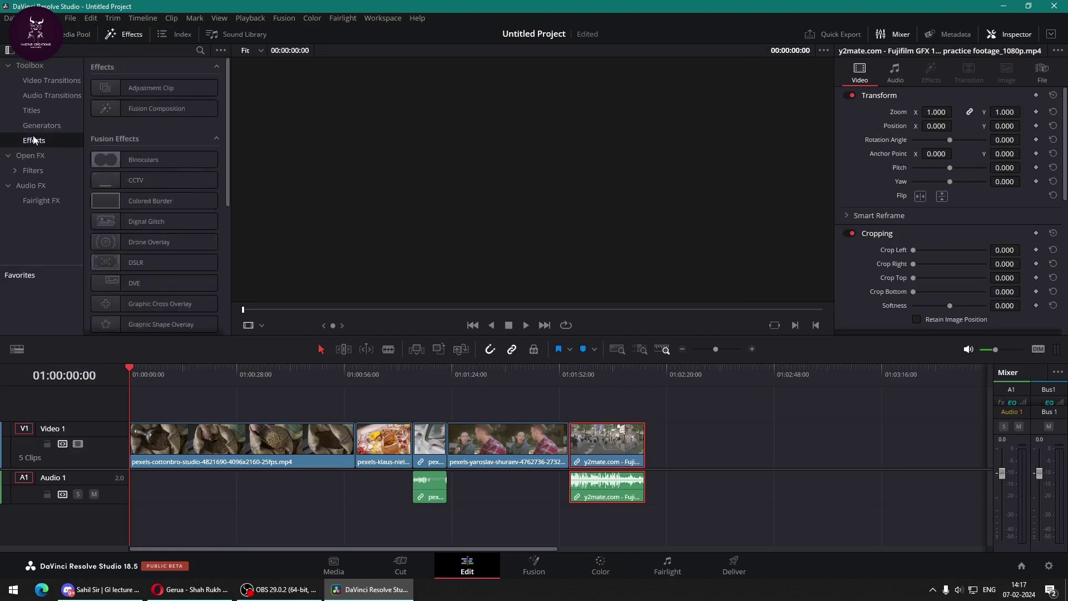
{"action": "scroll", "coordinate": [165, 259], "scroll_direction": "down", "scroll_amount": 3}
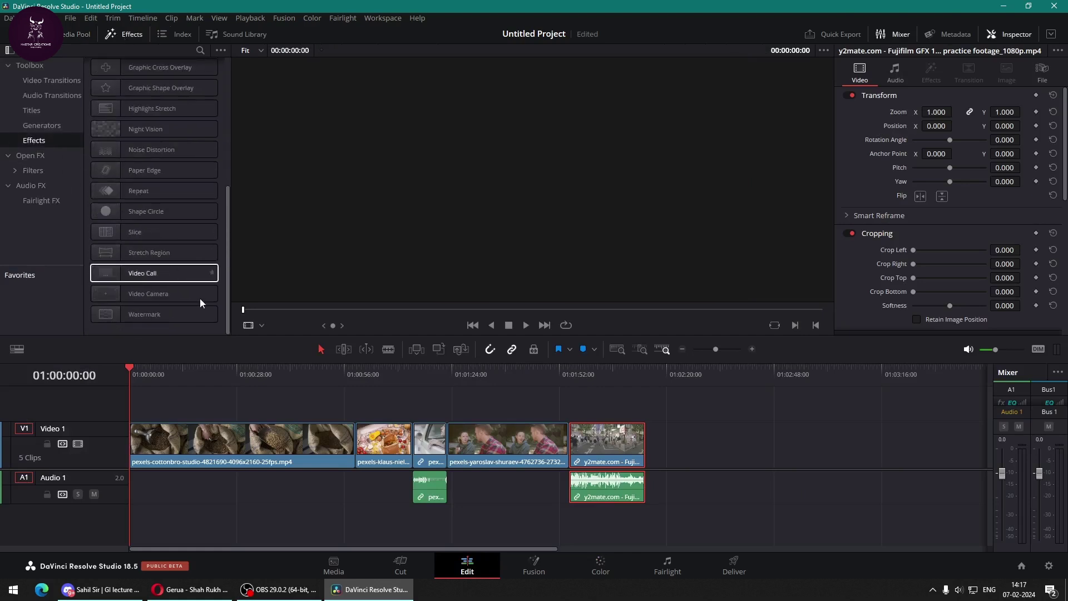
{"action": "left_click", "coordinate": [530, 567]}
{"action": "left_click", "coordinate": [588, 575]}
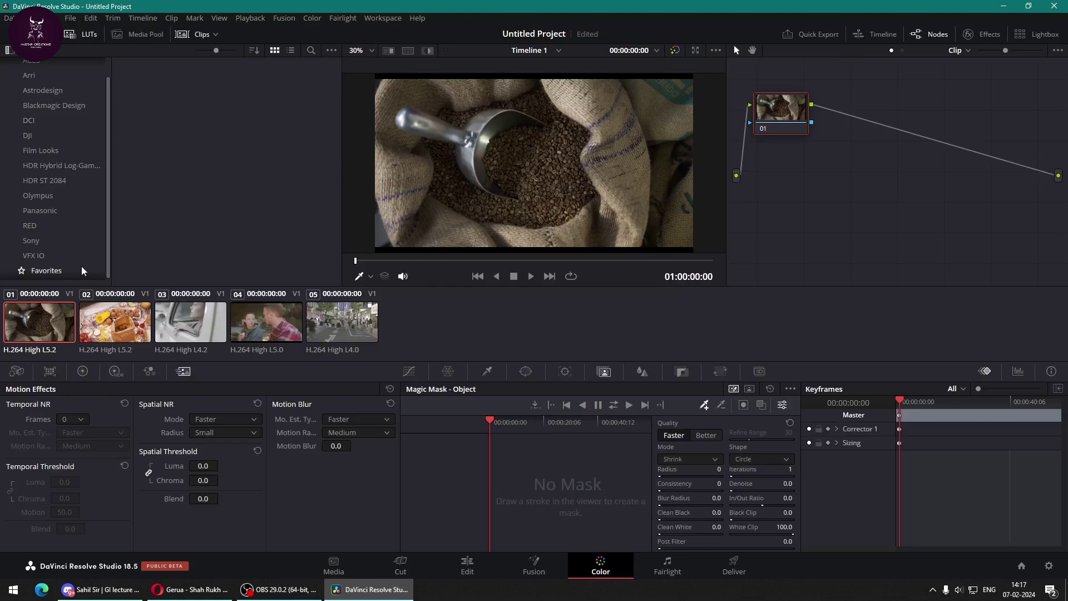
Open the ACES folder in the LUT library and review the library's Hover Scrub Preview options.
{"action": "scroll", "coordinate": [39, 200], "scroll_direction": "up", "scroll_amount": 1}
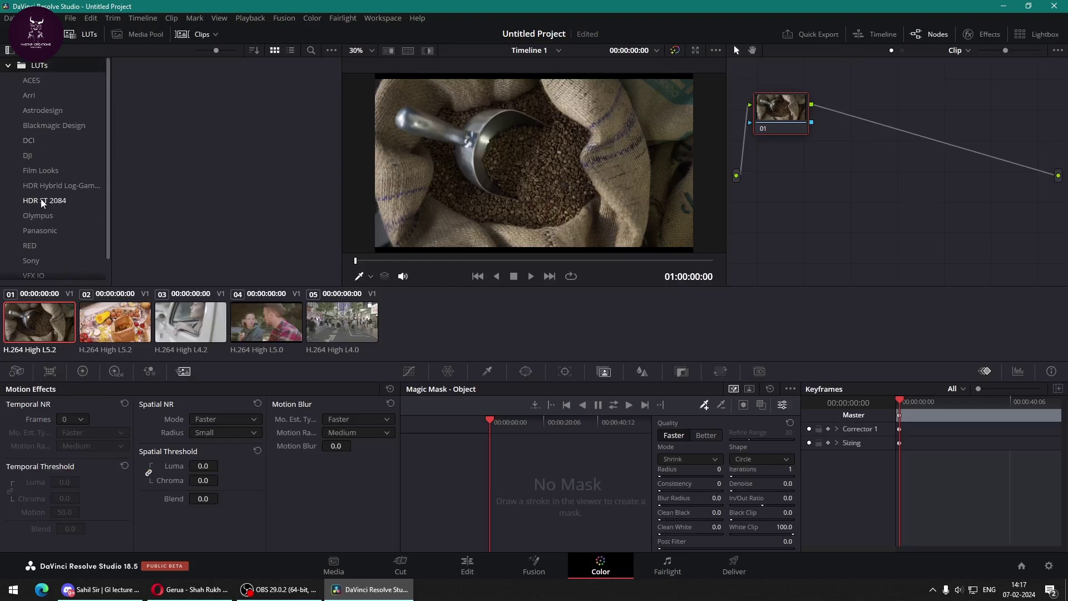
{"action": "left_click", "coordinate": [332, 50]}
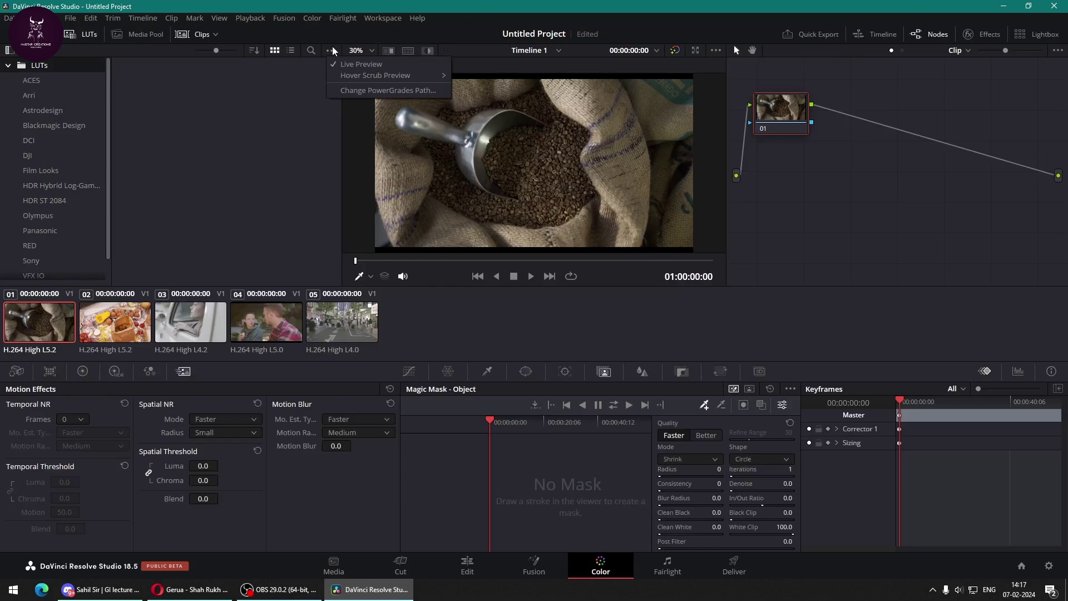
{"action": "left_click", "coordinate": [10, 80]}
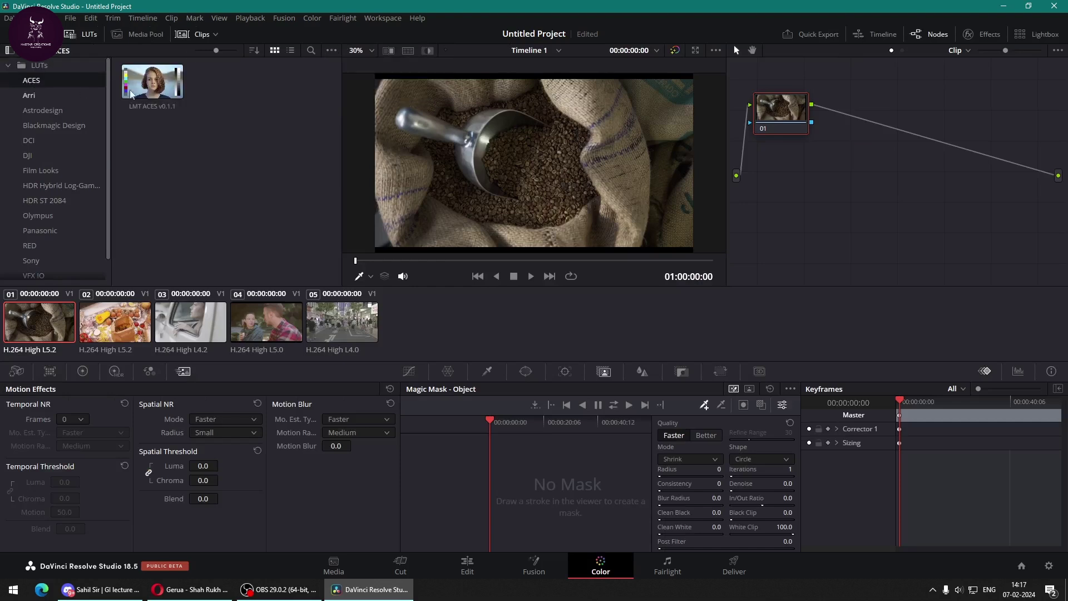
{"action": "left_click", "coordinate": [332, 50]}
{"action": "mouse_move", "coordinate": [352, 75]}
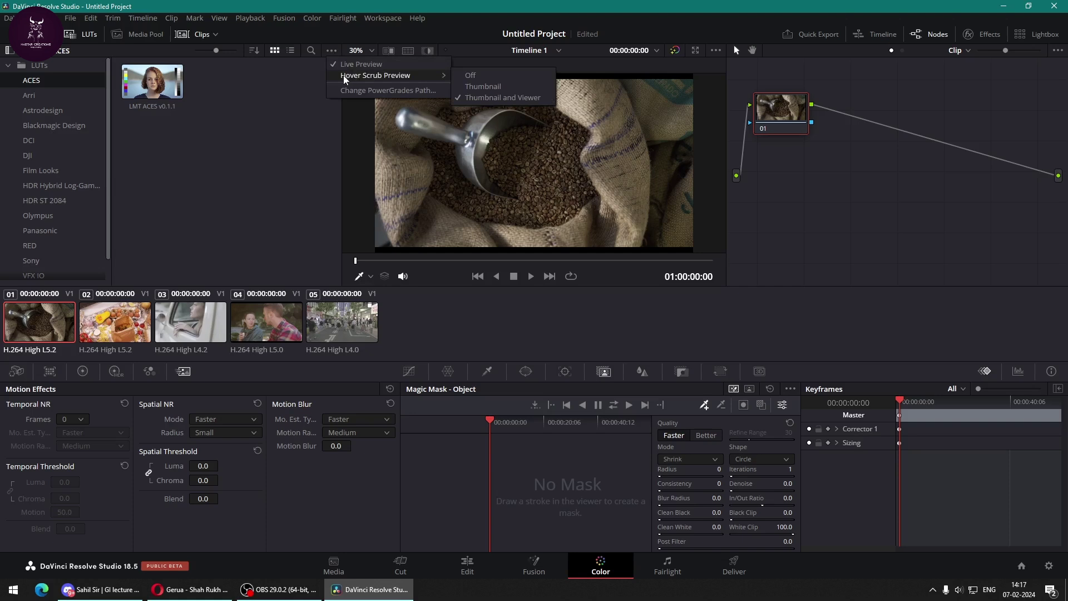
{"action": "left_click", "coordinate": [175, 191]}
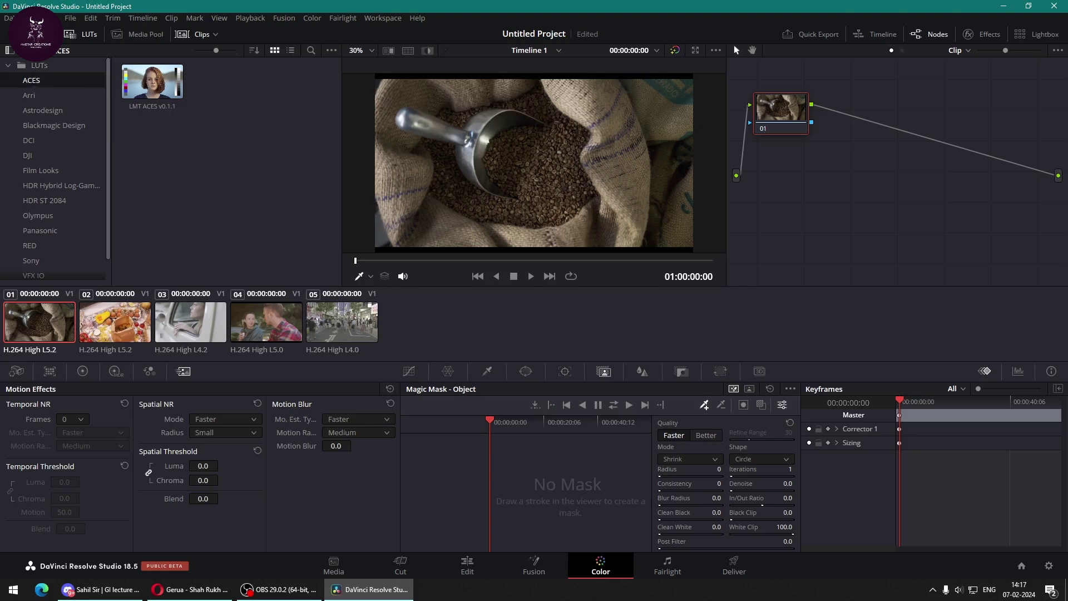
Hide the LUT library, show it again, and look through its list of LUT folders.
{"action": "left_click", "coordinate": [40, 34]}
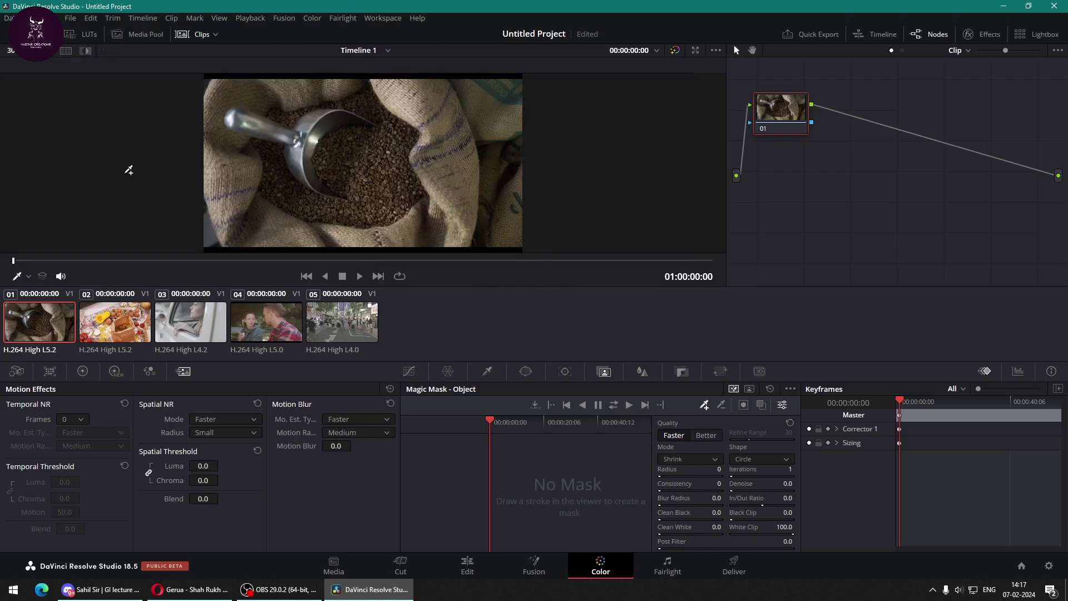
{"action": "left_click", "coordinate": [84, 34]}
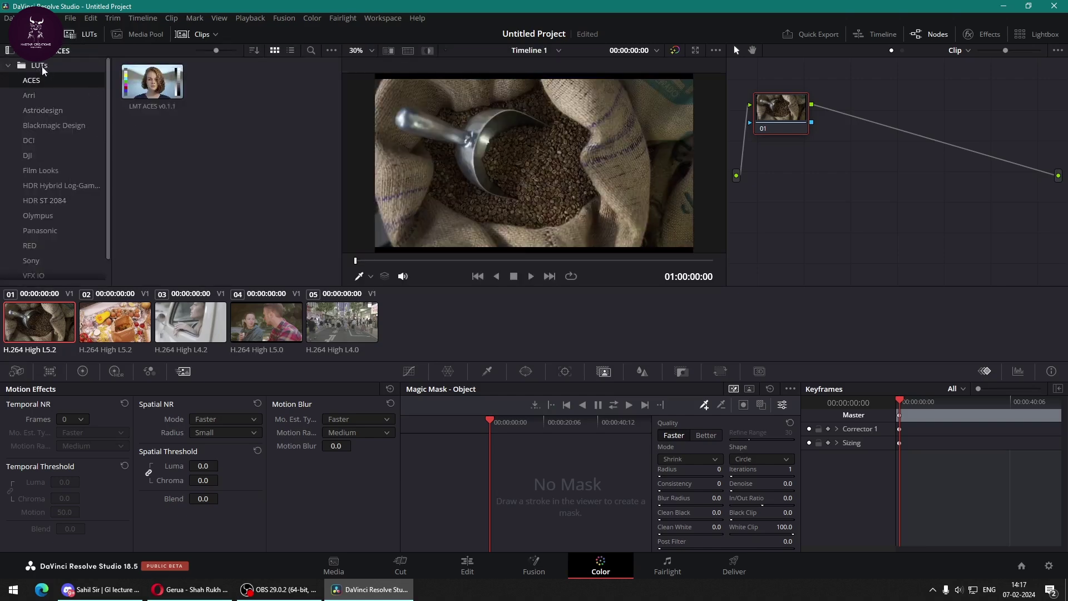
{"action": "scroll", "coordinate": [52, 92], "scroll_direction": "down", "scroll_amount": 1}
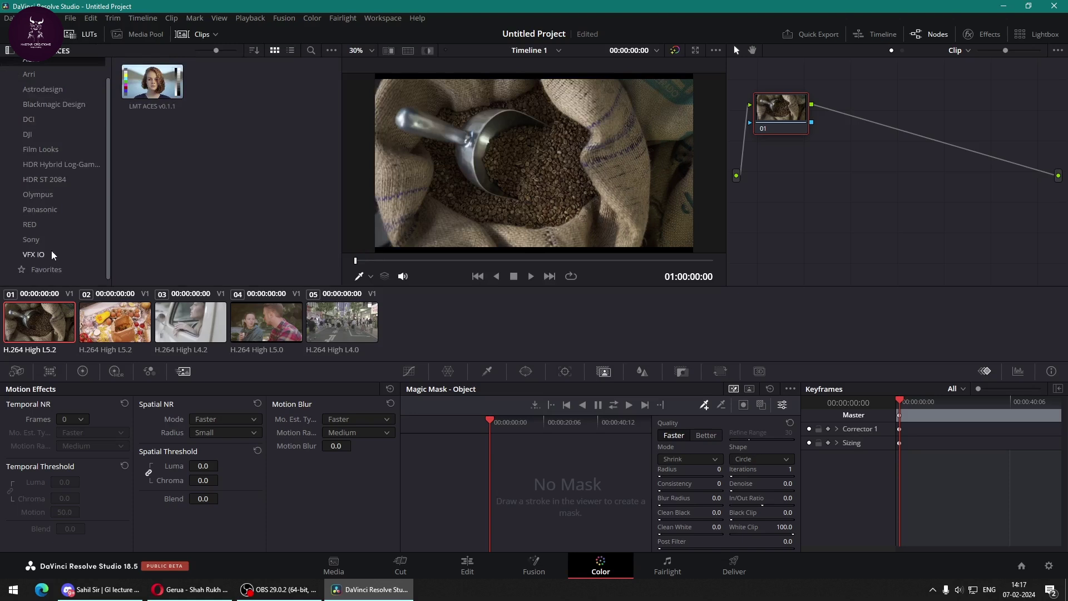
Browse the Sony, RED, HDR Hybrid Log-Gamma and DJI LUT folders and open the Blackmagic Design folder.
{"action": "left_click", "coordinate": [36, 241]}
{"action": "left_click", "coordinate": [43, 224]}
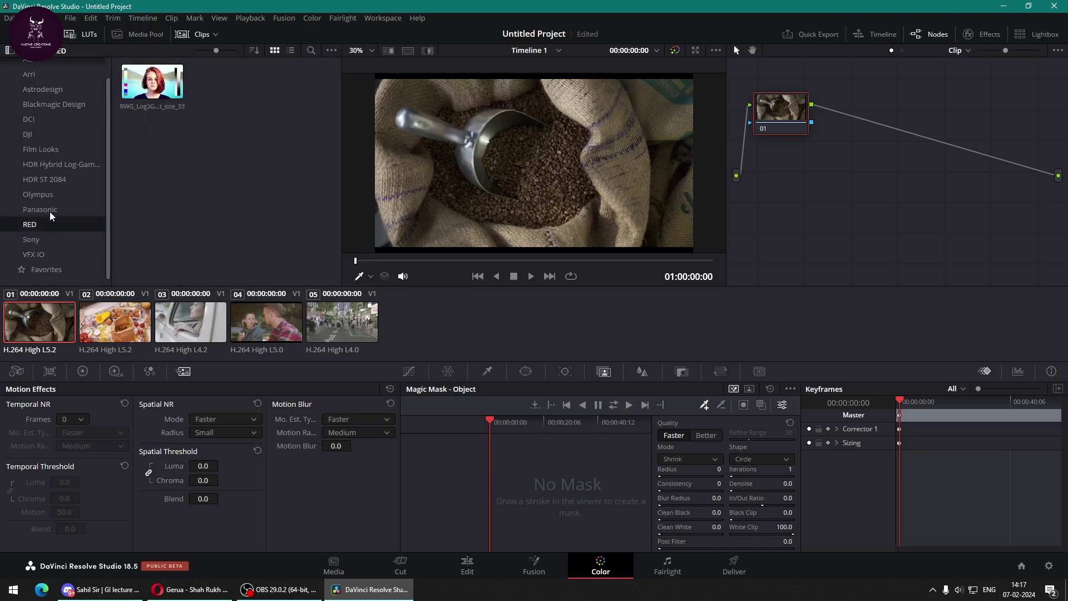
{"action": "left_click", "coordinate": [60, 165]}
{"action": "left_click", "coordinate": [65, 134]}
{"action": "left_click", "coordinate": [66, 106]}
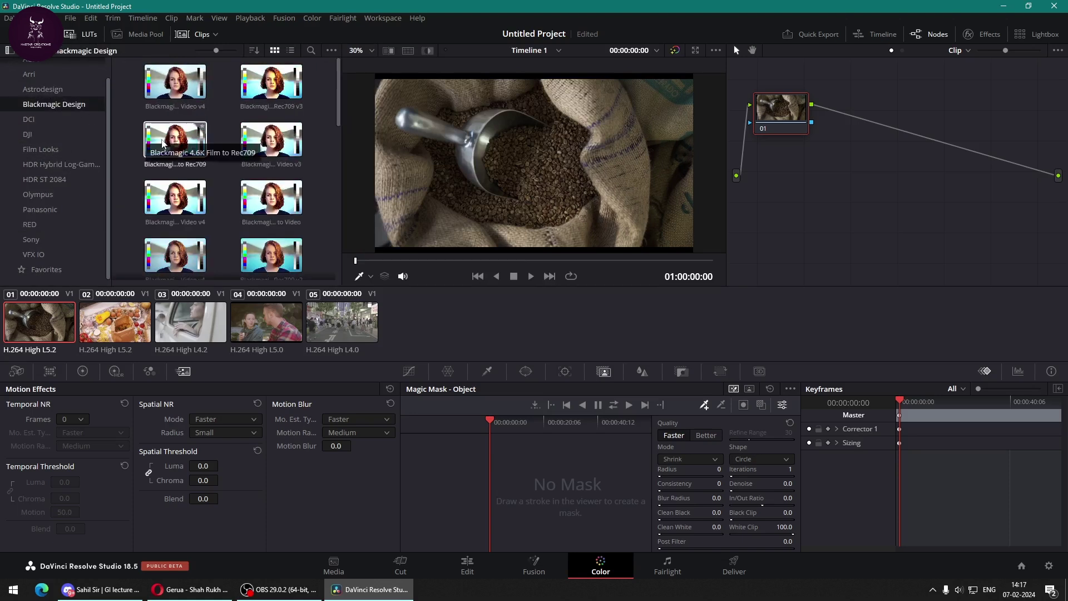
Apply the Blackmagic 4.6K Film to Rec709 LUT to node 01 and toggle the grade bypass to compare before and after.
{"action": "left_click_drag", "start_coordinate": [176, 139], "coordinate": [786, 118]}
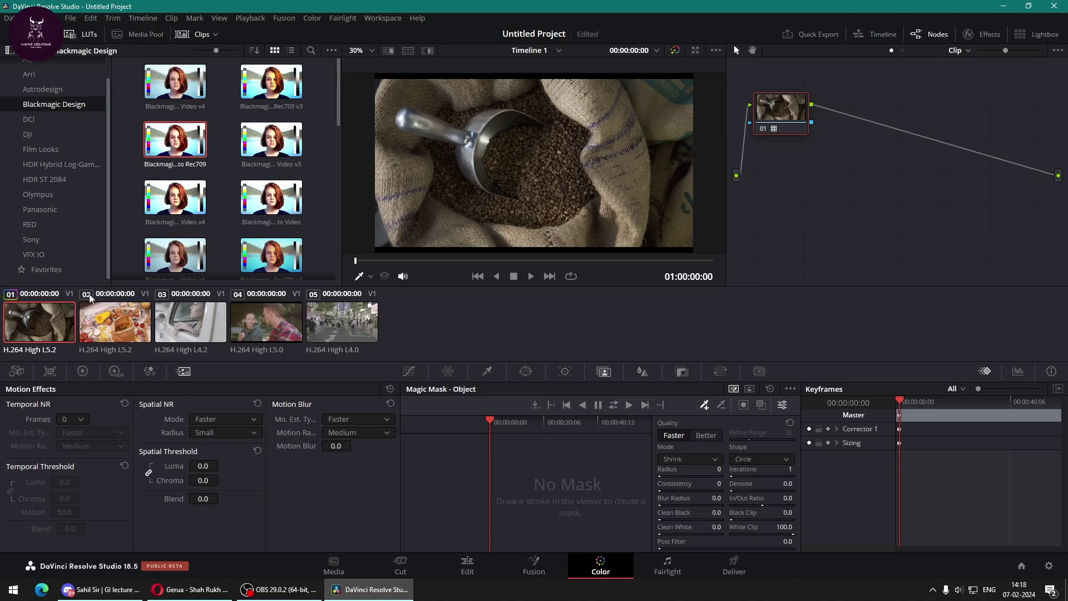
{"action": "key", "text": "shift+d"}
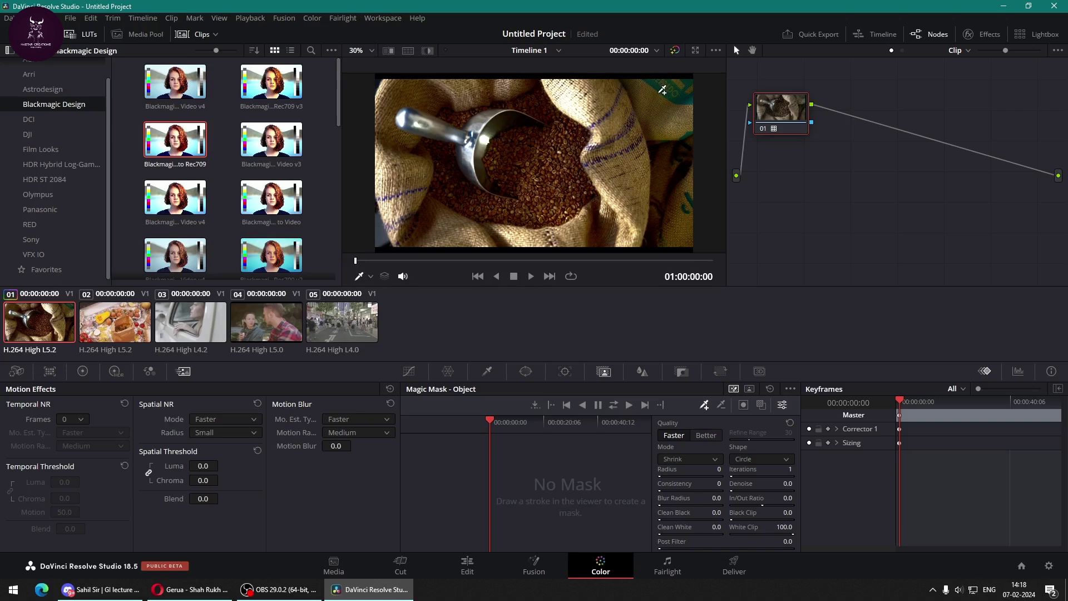
{"action": "left_click", "coordinate": [673, 51]}
{"action": "left_click", "coordinate": [671, 53]}
{"action": "left_click", "coordinate": [671, 52]}
{"action": "left_click", "coordinate": [670, 54]}
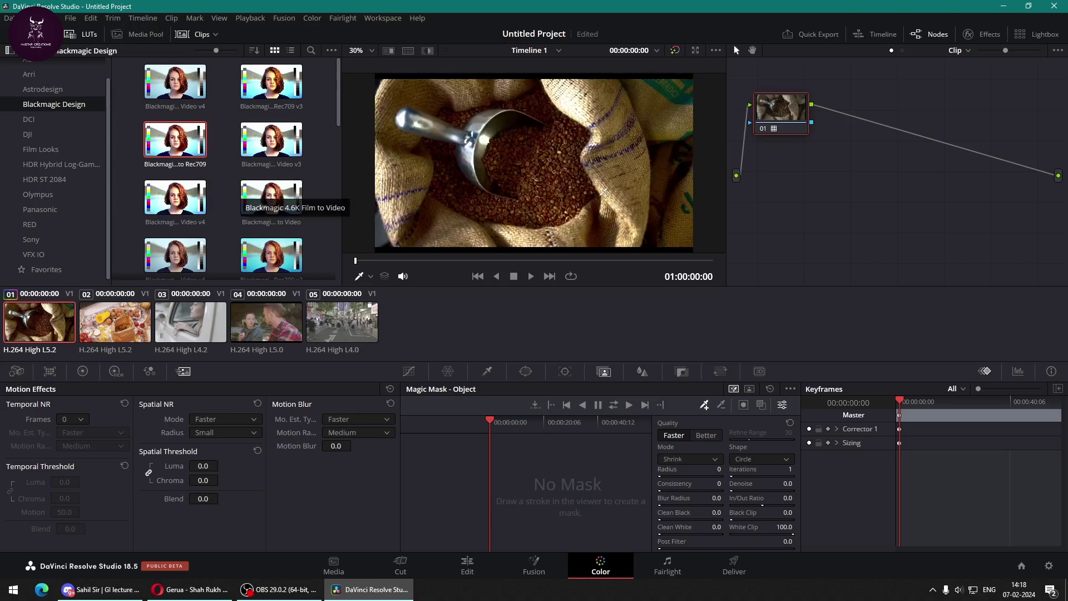
Apply the Blackmagic 4.6K Film to Rec709 LUT to node 01 again and reset the node grade.
{"action": "left_click_drag", "start_coordinate": [156, 141], "coordinate": [775, 123]}
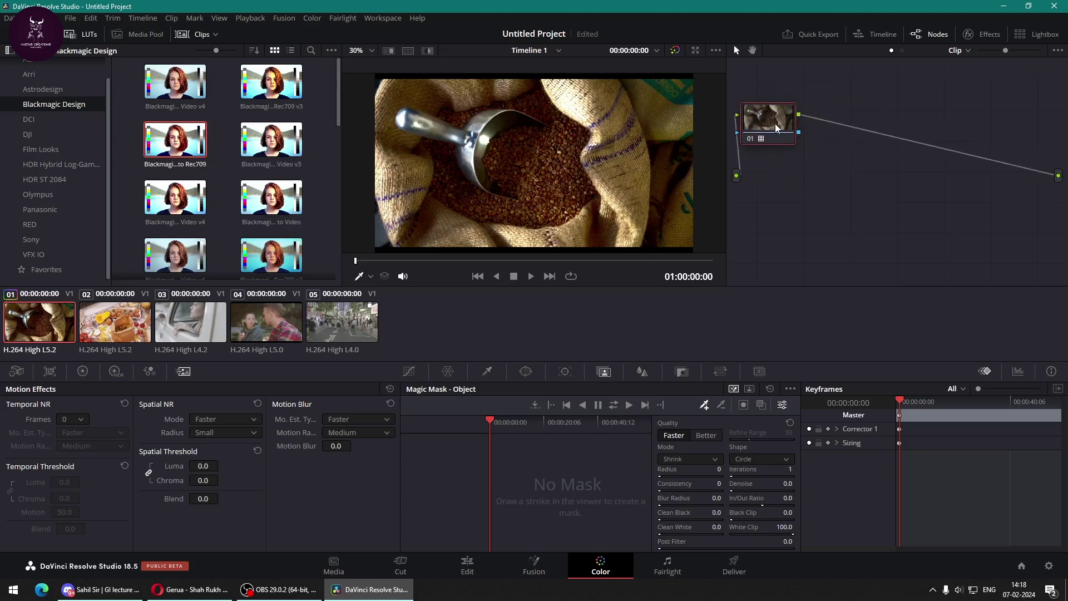
{"action": "right_click", "coordinate": [775, 123]}
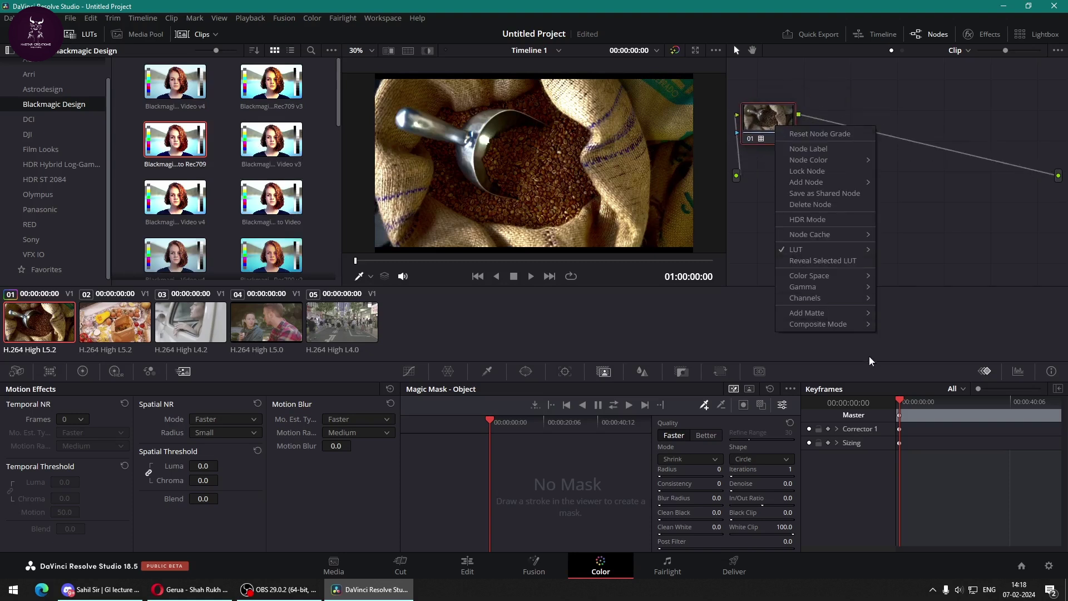
{"action": "left_click", "coordinate": [845, 135]}
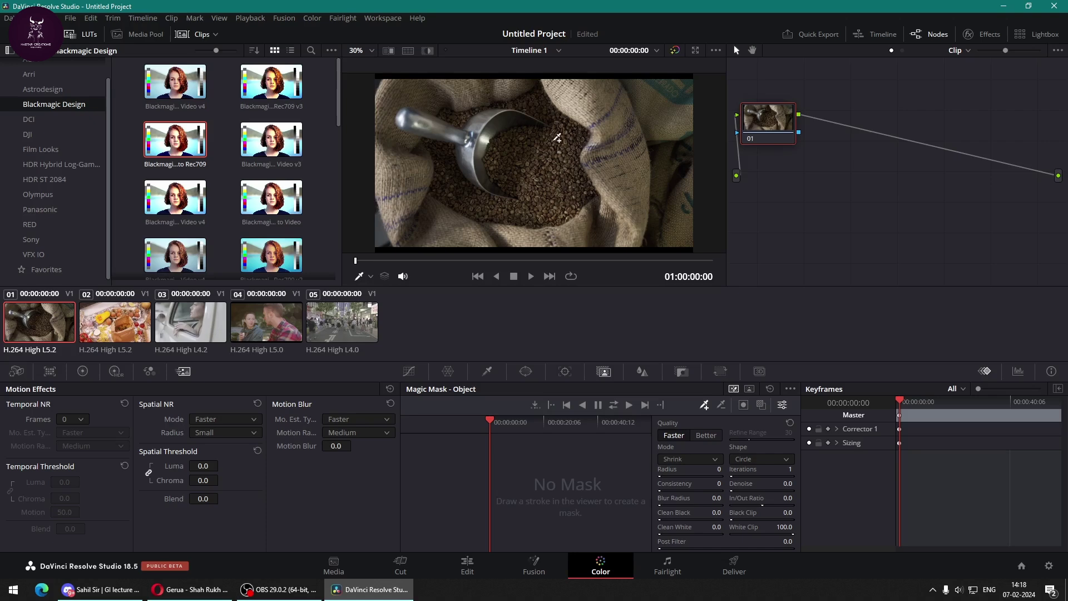
Move node 01 higher in the node graph and preview LUTs from the Blackmagic Design and DCI folders on the clip.
{"action": "left_click_drag", "start_coordinate": [778, 128], "coordinate": [810, 94]}
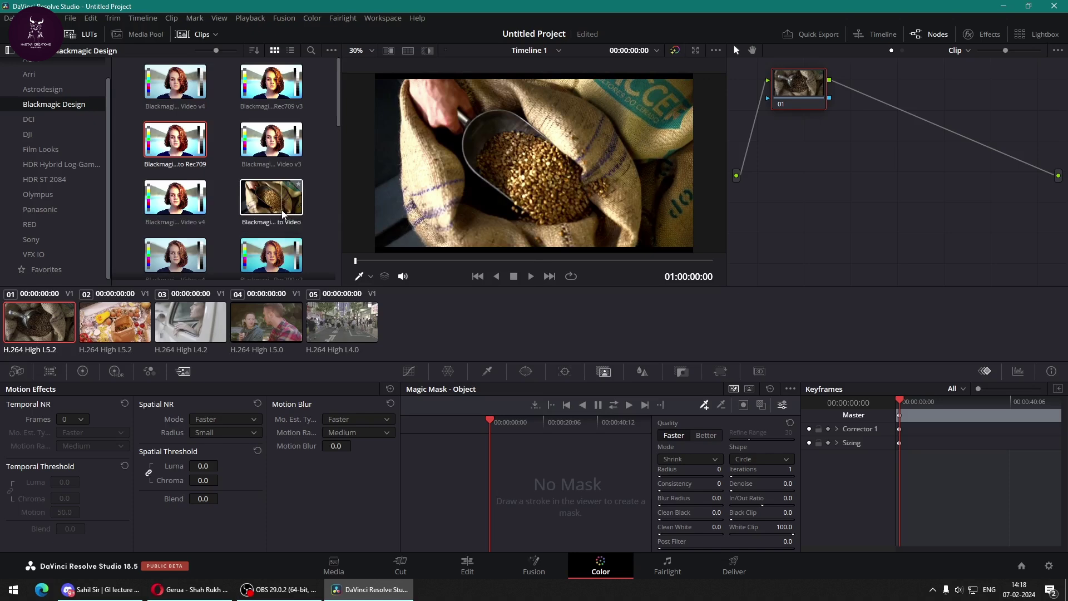
{"action": "left_click", "coordinate": [28, 119]}
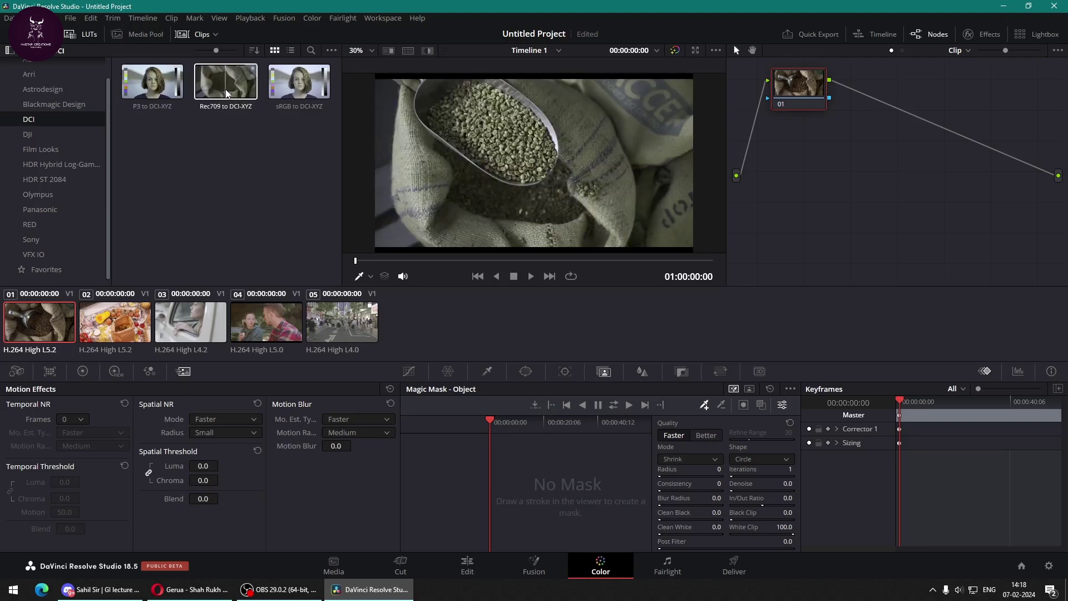
{"action": "left_click", "coordinate": [54, 103]}
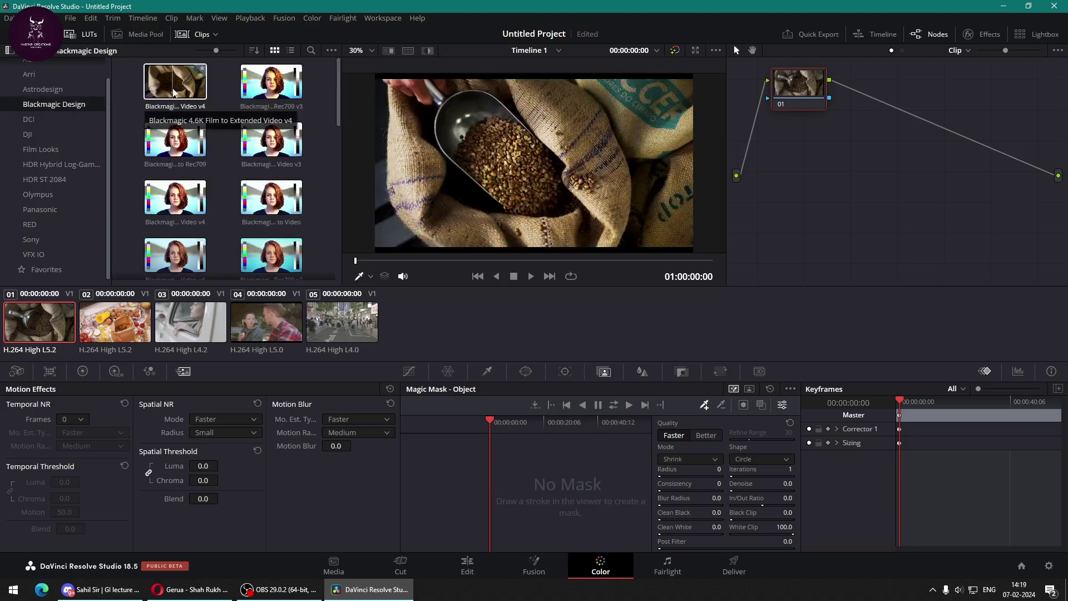
Try the Blackmagic 4.6K Film to Extended Video v4 LUT on node 01, compare it with the bypassed image, and reset the node grade.
{"action": "left_click_drag", "start_coordinate": [173, 92], "coordinate": [811, 114]}
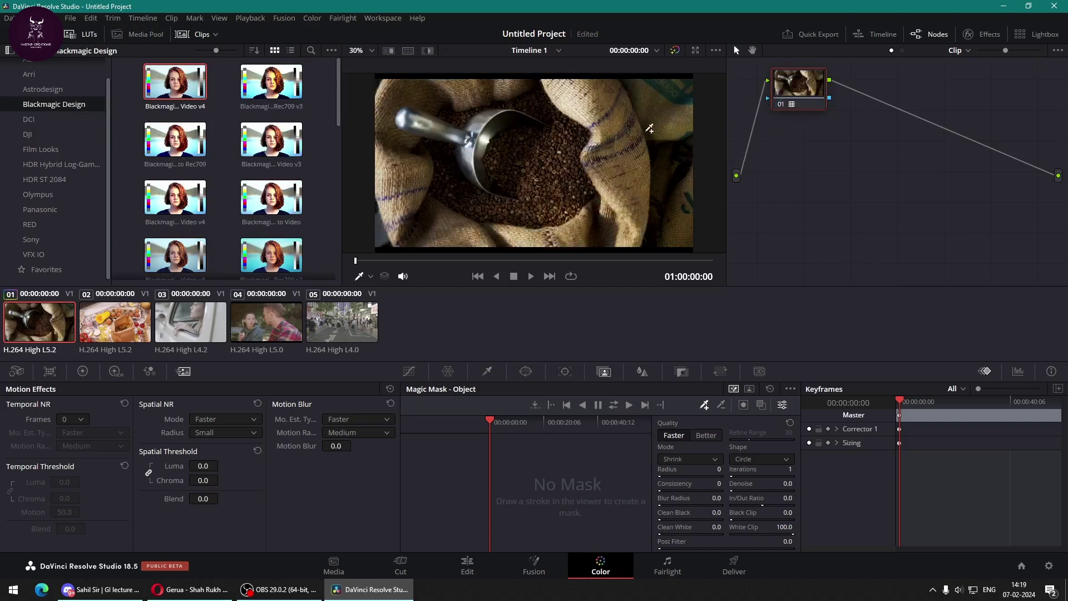
{"action": "left_click", "coordinate": [673, 51]}
{"action": "left_click", "coordinate": [674, 50]}
{"action": "right_click", "coordinate": [816, 79]}
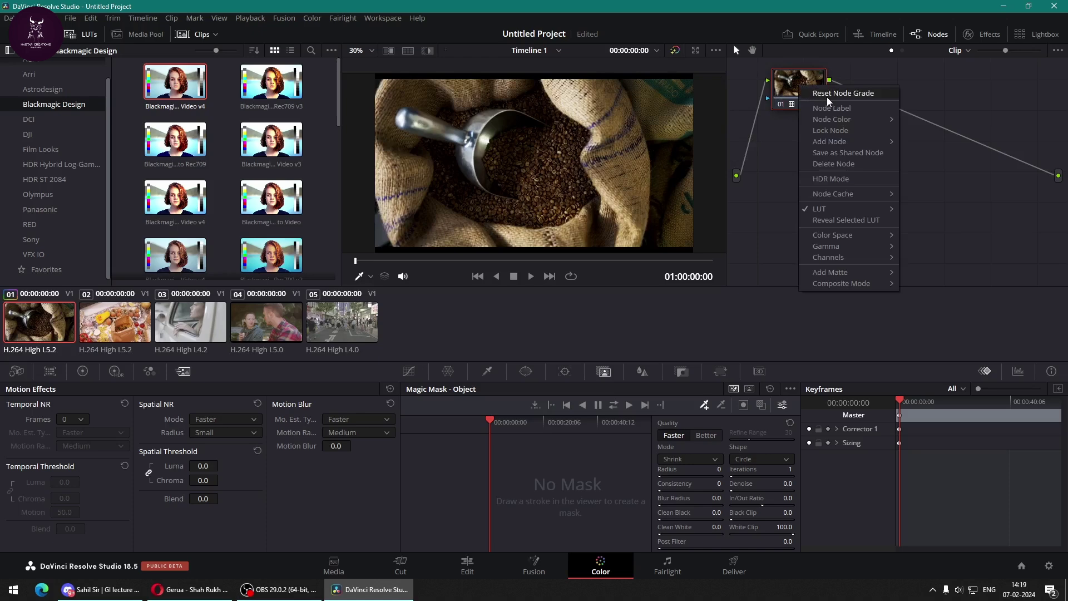
{"action": "left_click", "coordinate": [826, 97]}
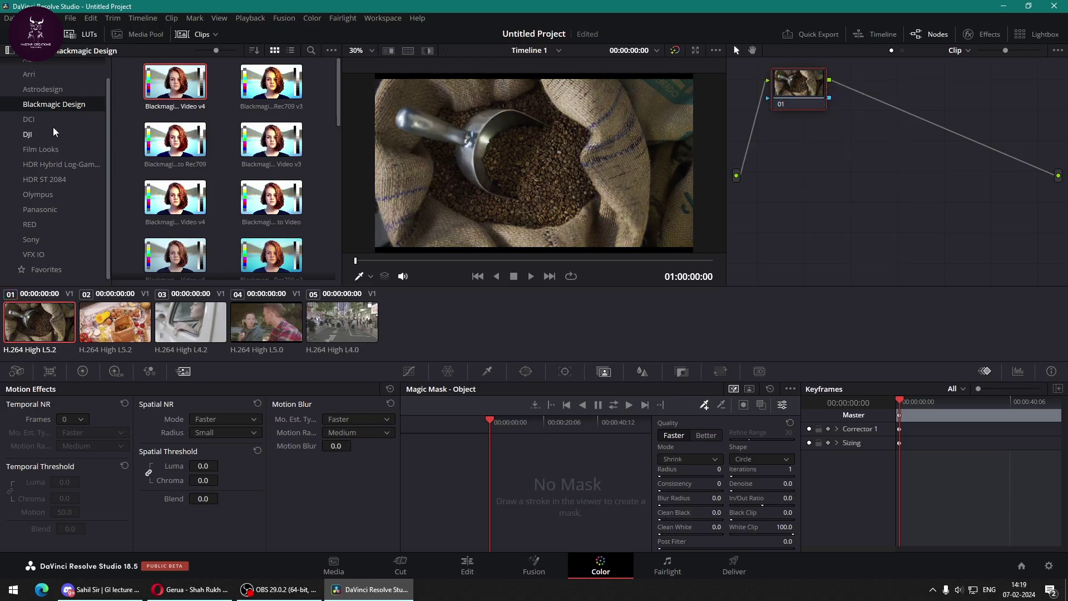
Look through the LUT folders from the start of the list to VFX IO, and view the Favorites collection.
{"action": "scroll", "coordinate": [52, 127], "scroll_direction": "up", "scroll_amount": 1}
{"action": "left_click", "coordinate": [34, 80]}
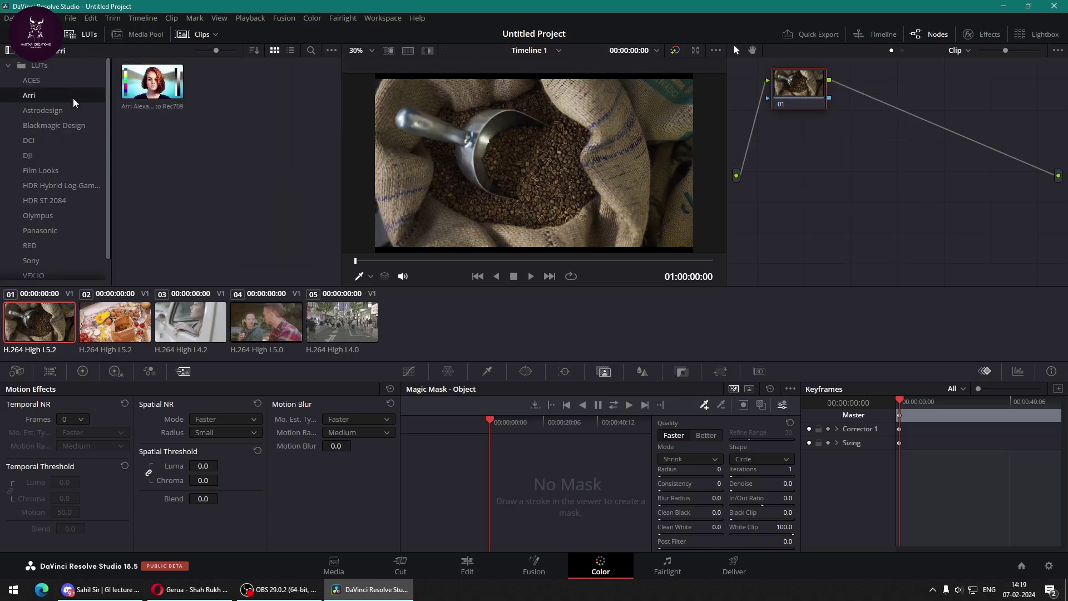
{"action": "left_click", "coordinate": [64, 125]}
{"action": "scroll", "coordinate": [66, 133], "scroll_direction": "down", "scroll_amount": 1}
{"action": "left_click", "coordinate": [77, 118]}
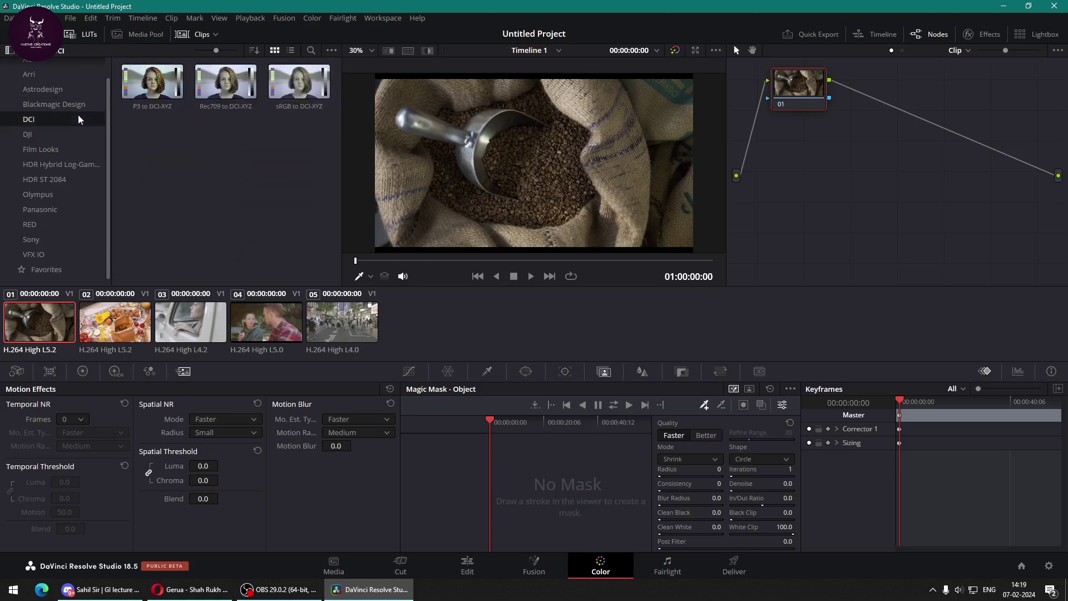
{"action": "left_click", "coordinate": [77, 132]}
{"action": "left_click", "coordinate": [78, 151]}
{"action": "left_click", "coordinate": [75, 165]}
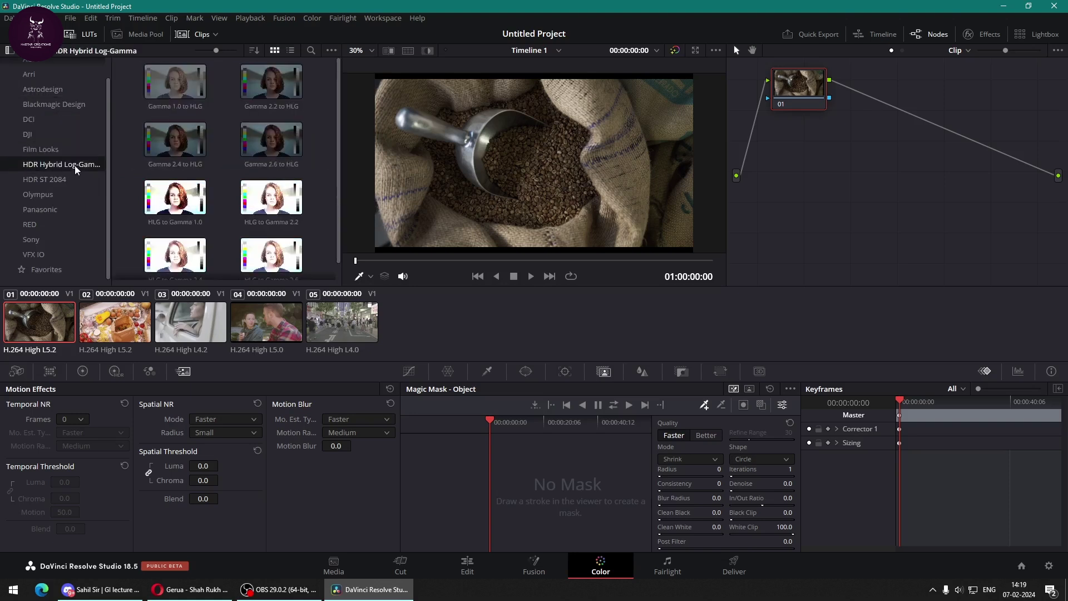
{"action": "left_click", "coordinate": [74, 180]}
{"action": "left_click", "coordinate": [66, 195]}
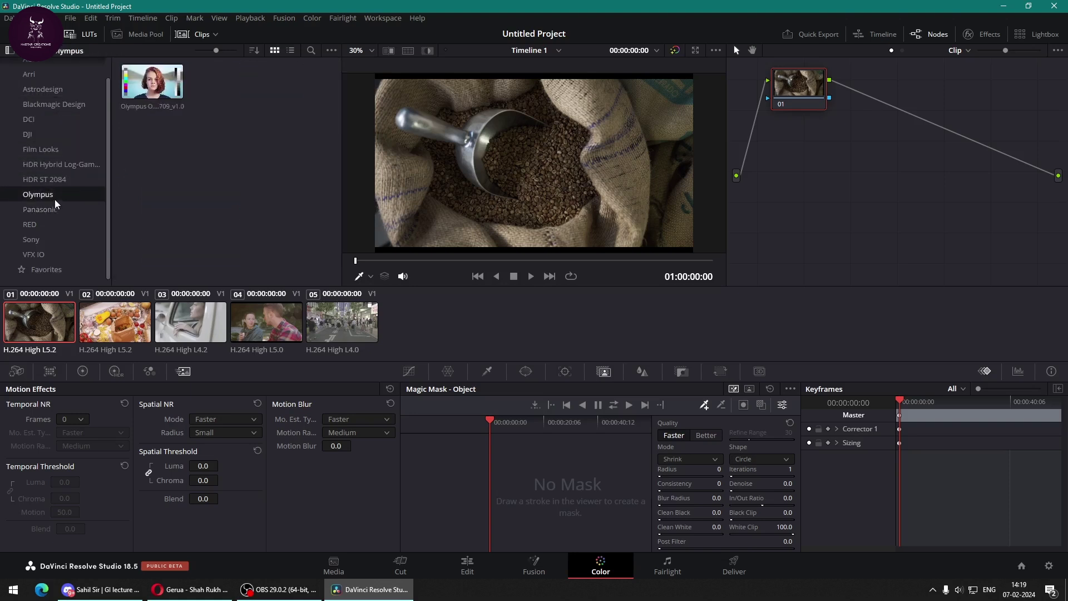
{"action": "left_click", "coordinate": [56, 210]}
{"action": "left_click", "coordinate": [50, 224]}
{"action": "left_click", "coordinate": [48, 239]}
{"action": "left_click", "coordinate": [45, 253]}
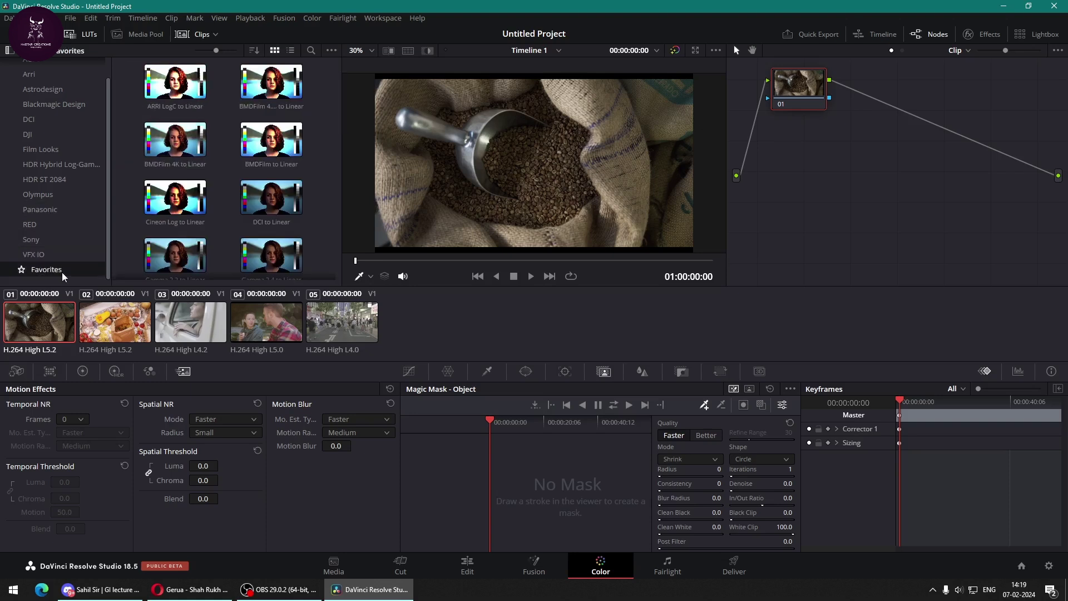
{"action": "left_click", "coordinate": [60, 270]}
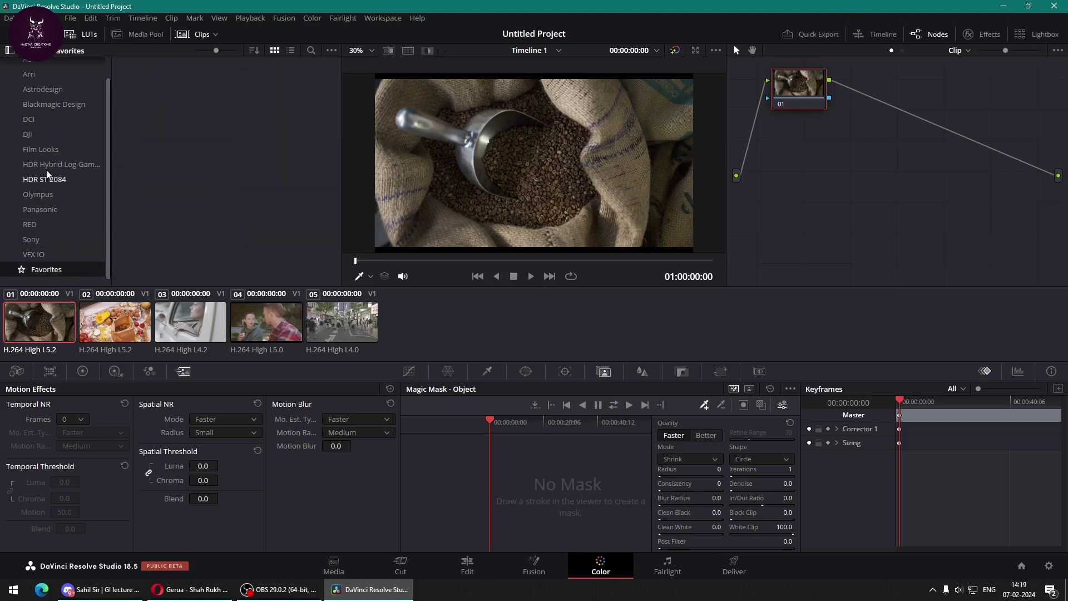
Mark the Astrodesign LUT ALog to ARRI Log C as a favorite and show the Favorites collection.
{"action": "left_click", "coordinate": [45, 91]}
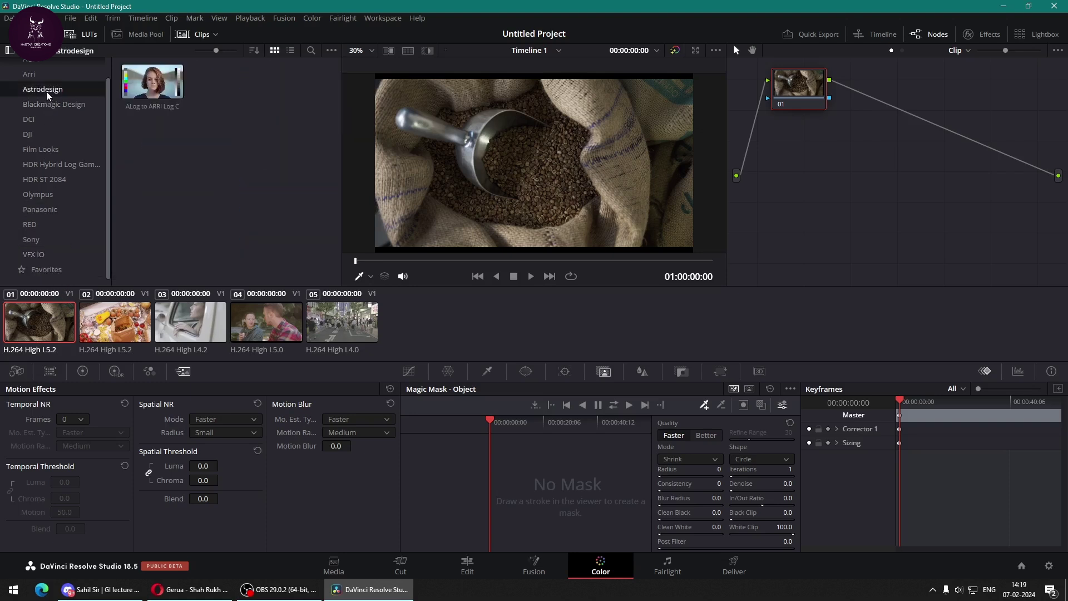
{"action": "left_click", "coordinate": [179, 69]}
{"action": "left_click", "coordinate": [46, 270]}
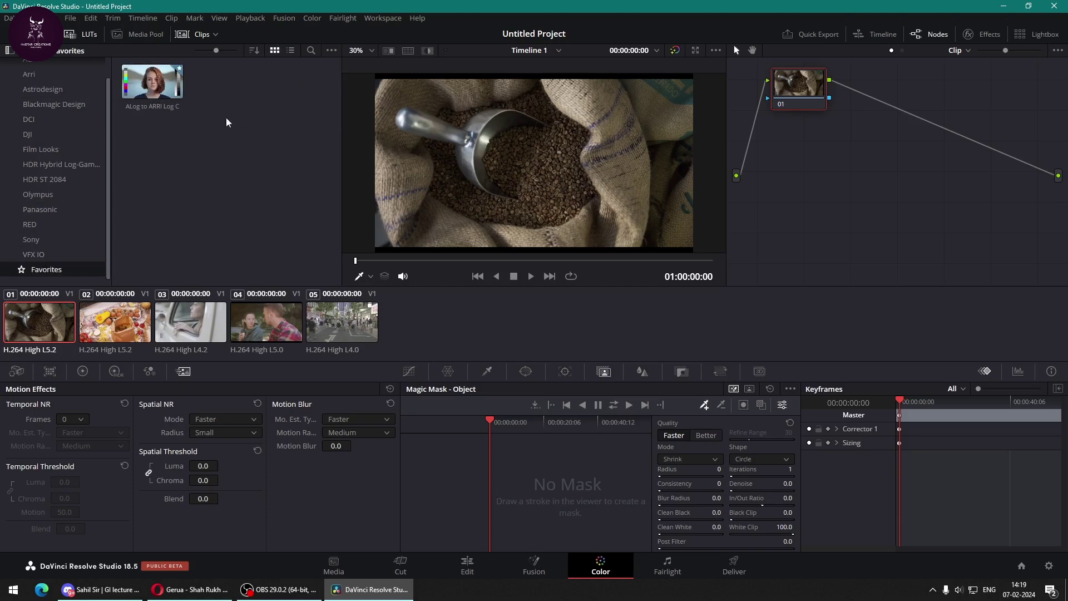
Add the HDR ST 2084 LUTs Gamma 2.4 to HDR 1000 nits and Gamma 2.4 to HDR 2000 nits to the favorites.
{"action": "left_click", "coordinate": [55, 179]}
{"action": "left_click", "coordinate": [202, 68]}
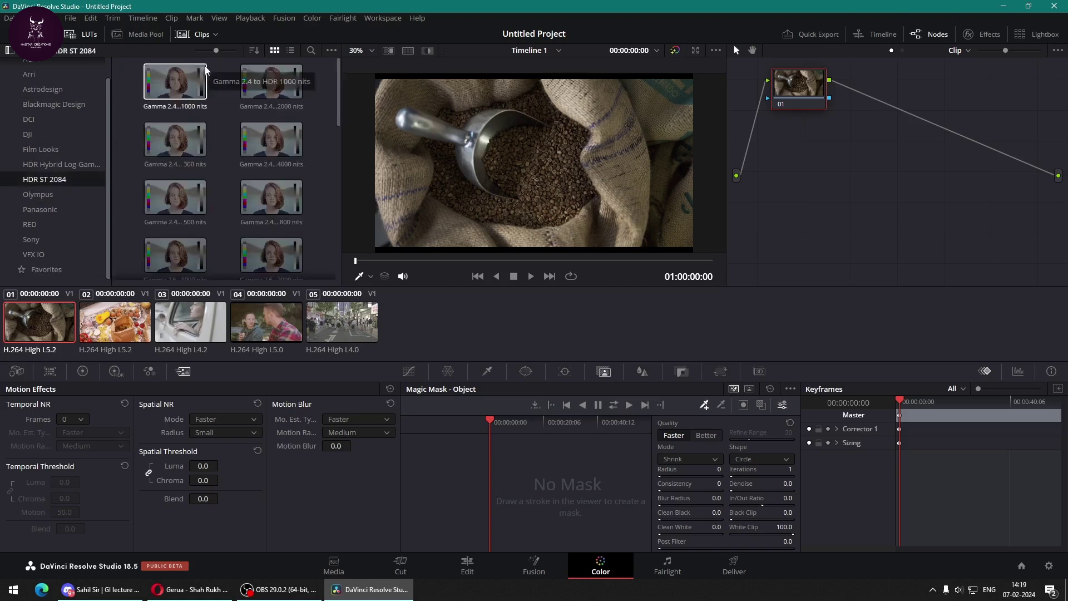
{"action": "left_click", "coordinate": [299, 68]}
Add DJI_Phantom3_DLOG2sRGB_Improv, DJI_X7_DLOG2Rec709 and the RED folder's LUT to the favorites, and show the Favorites collection.
{"action": "left_click", "coordinate": [27, 134]}
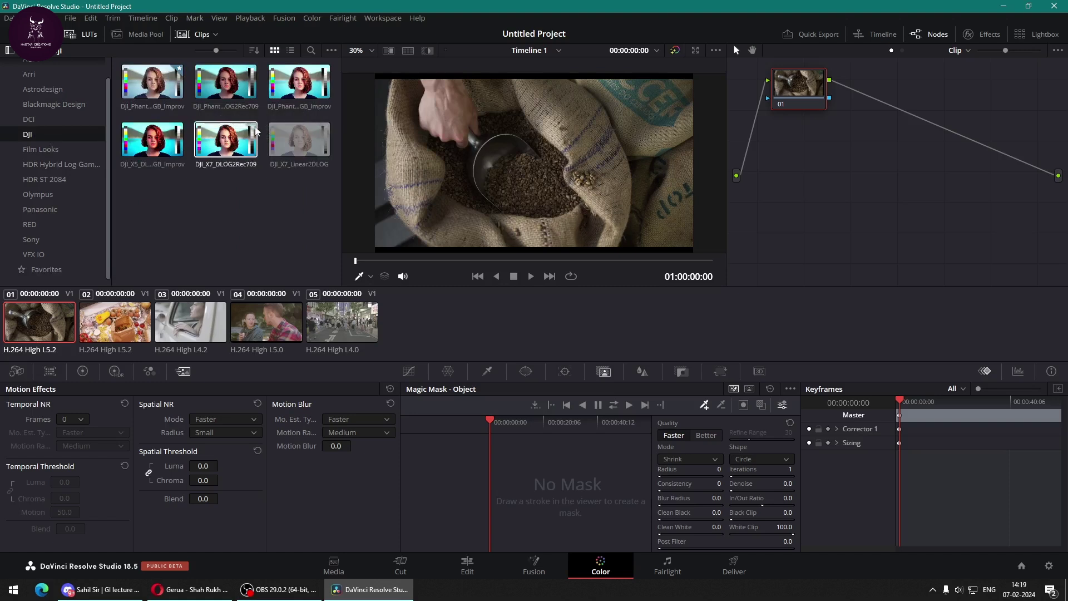
{"action": "left_click", "coordinate": [61, 224]}
{"action": "left_click", "coordinate": [179, 67]}
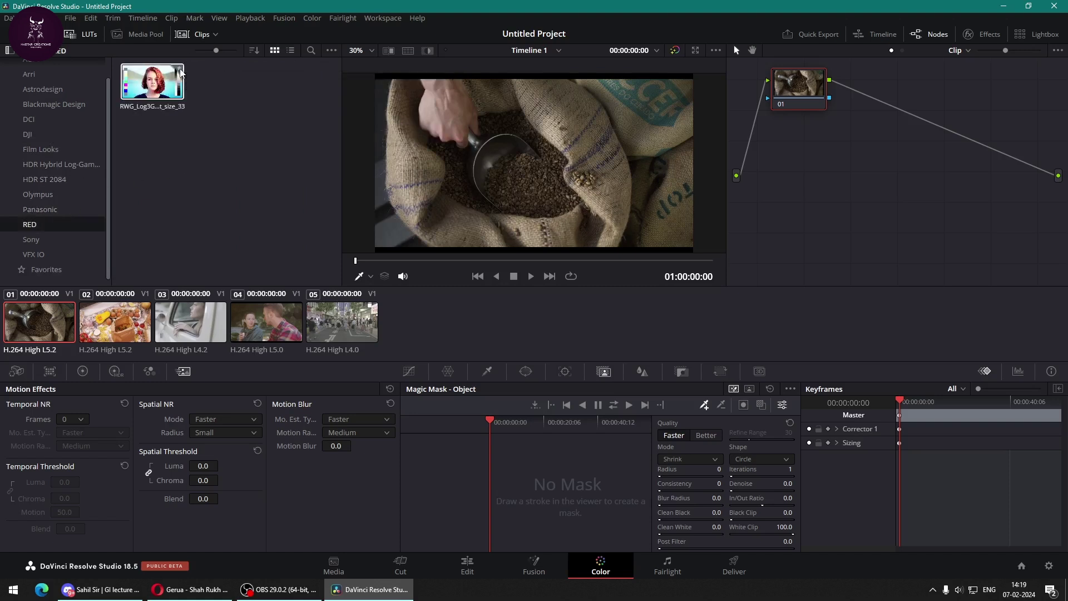
{"action": "left_click", "coordinate": [69, 264]}
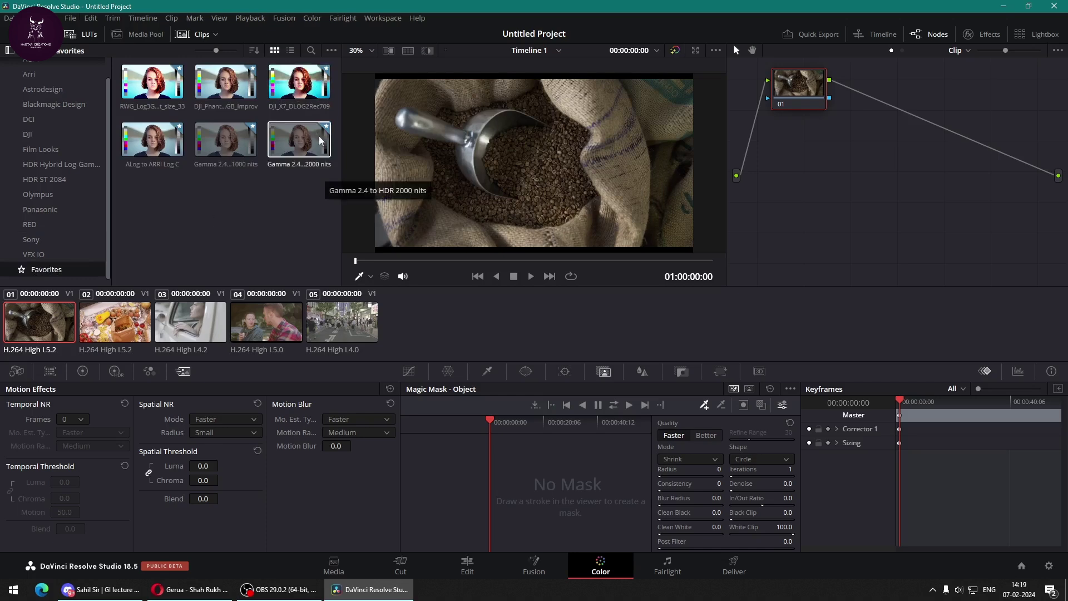
Try the favorite LUTs ALog to ARRI Log C, DJI_Phantom3_DLOG2sRGB_Improv and the RED LUT on the clip in turn, and reset node 01's grade.
{"action": "left_click_drag", "start_coordinate": [144, 141], "coordinate": [560, 165]}
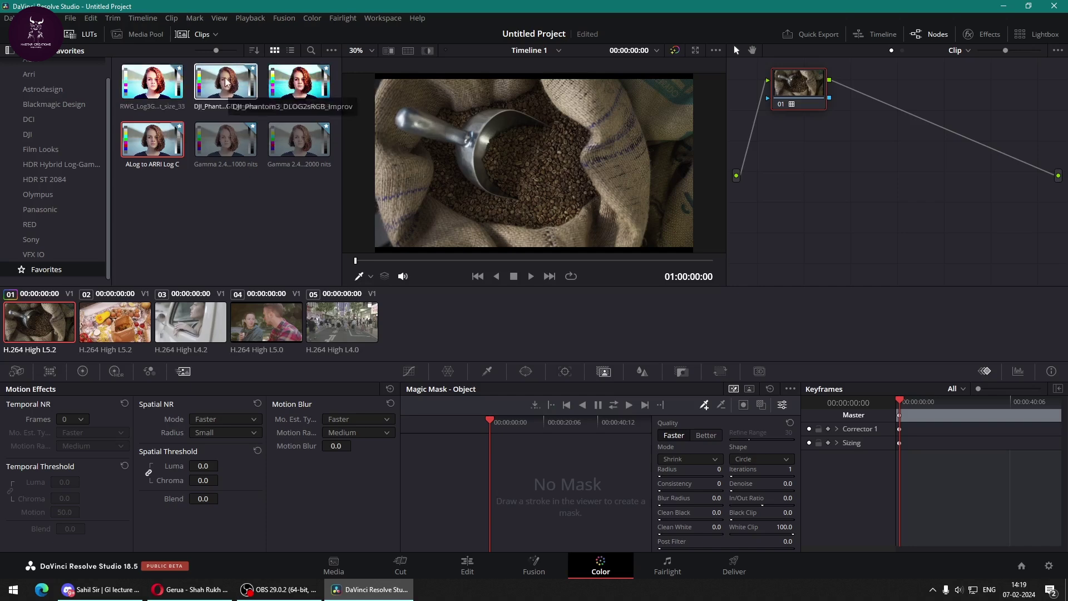
{"action": "mouse_move", "coordinate": [225, 83]}
{"action": "left_mouse_down"}
{"action": "mouse_move", "coordinate": [334, 92]}
{"action": "mouse_move", "coordinate": [580, 172]}
{"action": "left_mouse_up"}
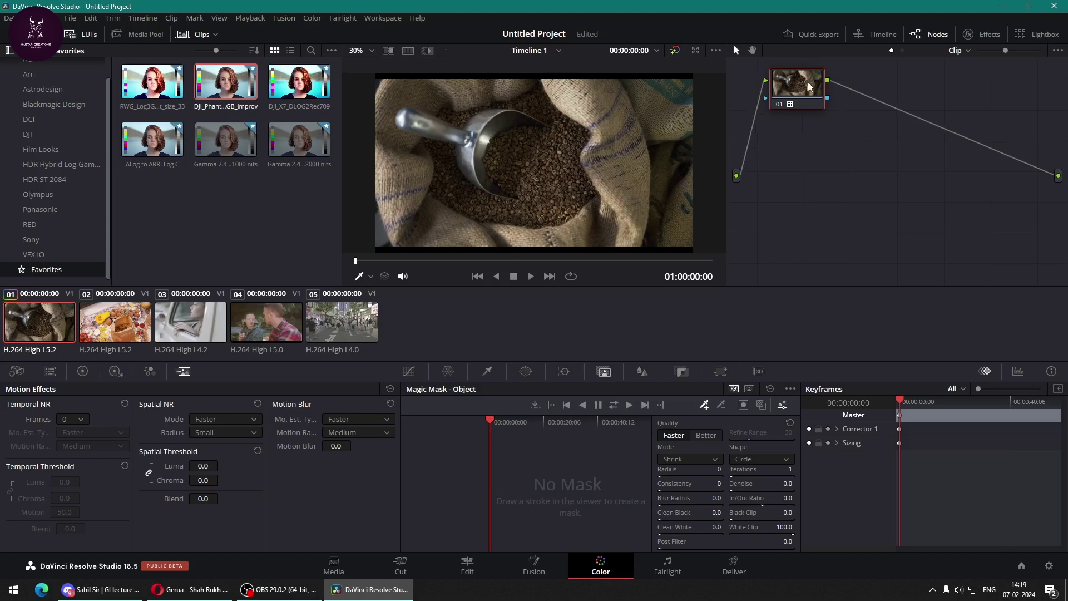
{"action": "left_click_drag", "start_coordinate": [799, 84], "coordinate": [795, 108]}
{"action": "left_click_drag", "start_coordinate": [151, 83], "coordinate": [667, 214]}
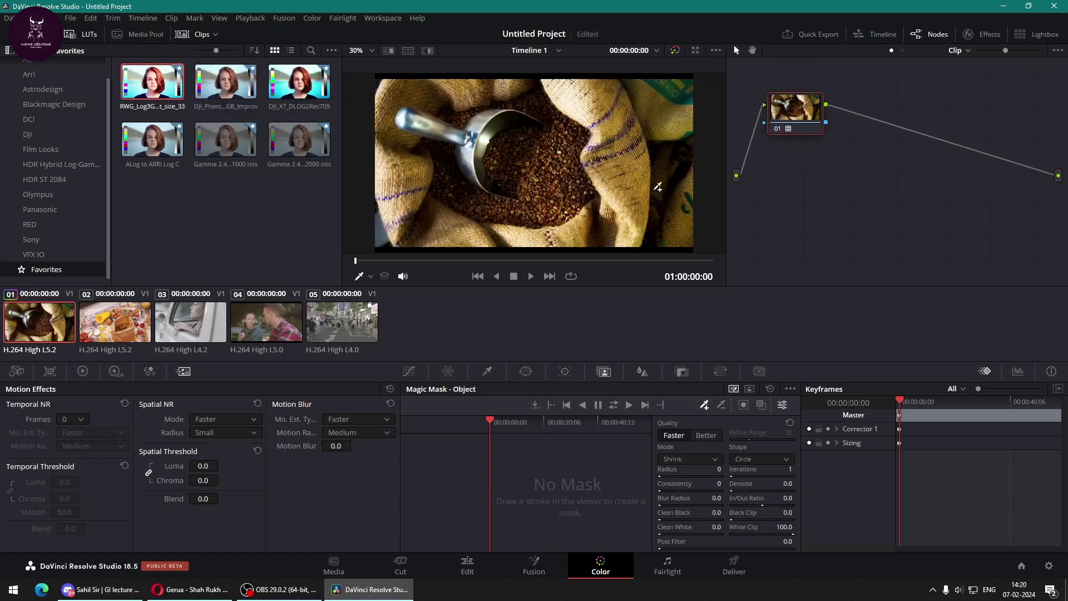
{"action": "right_click", "coordinate": [798, 114]}
{"action": "left_click", "coordinate": [823, 120]}
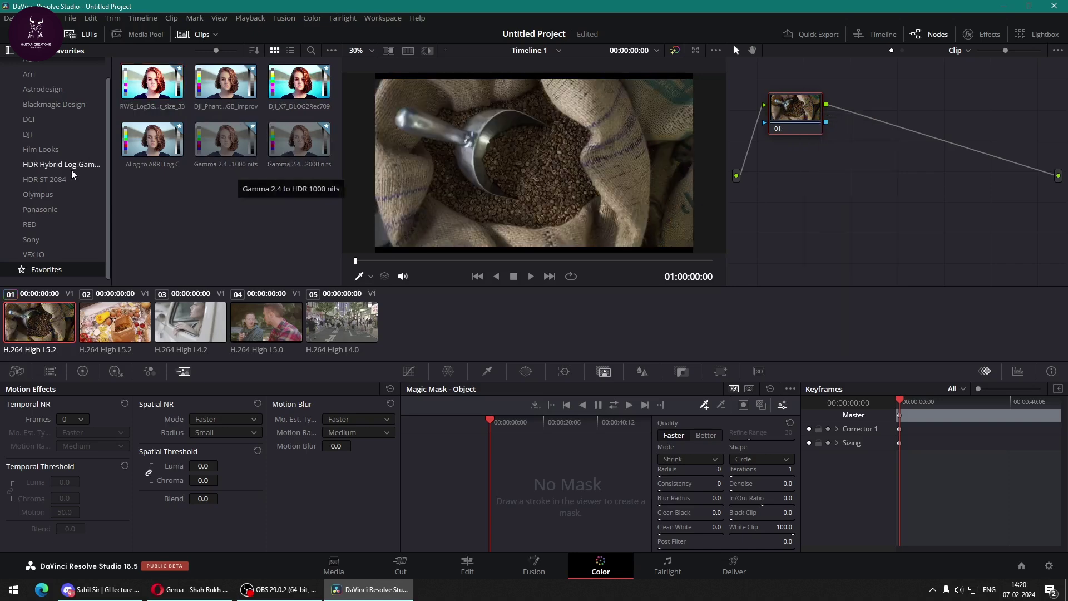
Try the Invert Color LUT from the main LUTs folder on the clip while scrubbing through it, and reset node 01's grade.
{"action": "scroll", "coordinate": [78, 156], "scroll_direction": "up", "scroll_amount": 2}
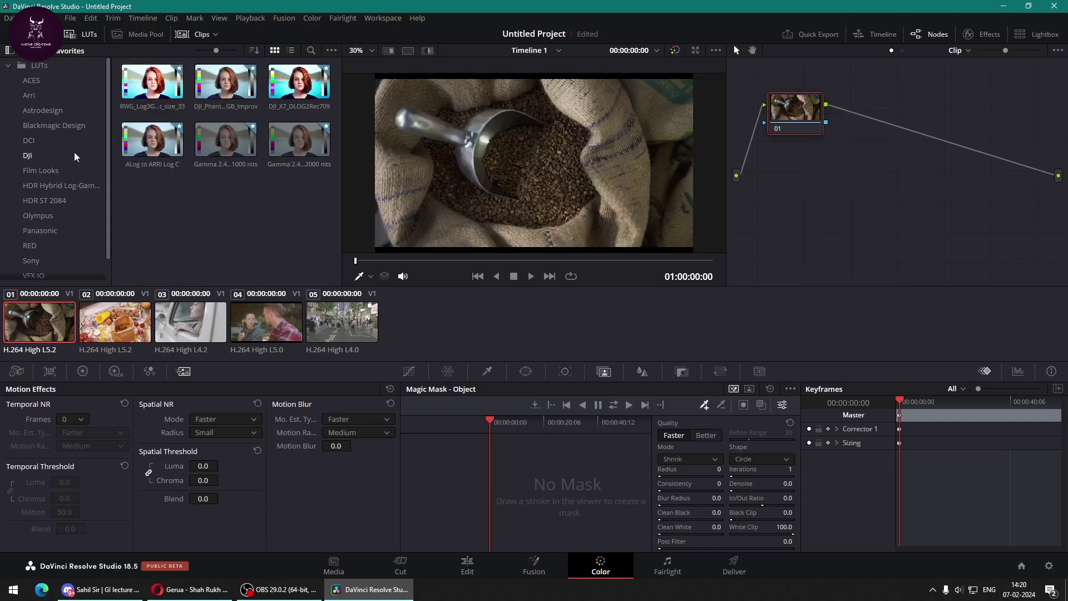
{"action": "left_click", "coordinate": [49, 65]}
{"action": "scroll", "coordinate": [158, 144], "scroll_direction": "down", "scroll_amount": 5}
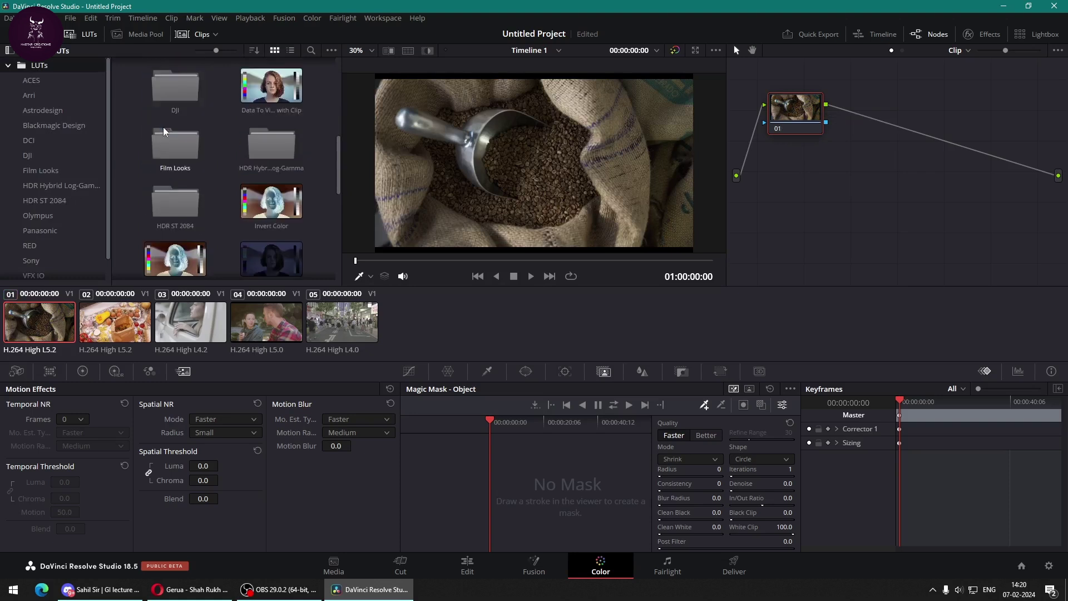
{"action": "left_click_drag", "start_coordinate": [261, 191], "coordinate": [573, 161]}
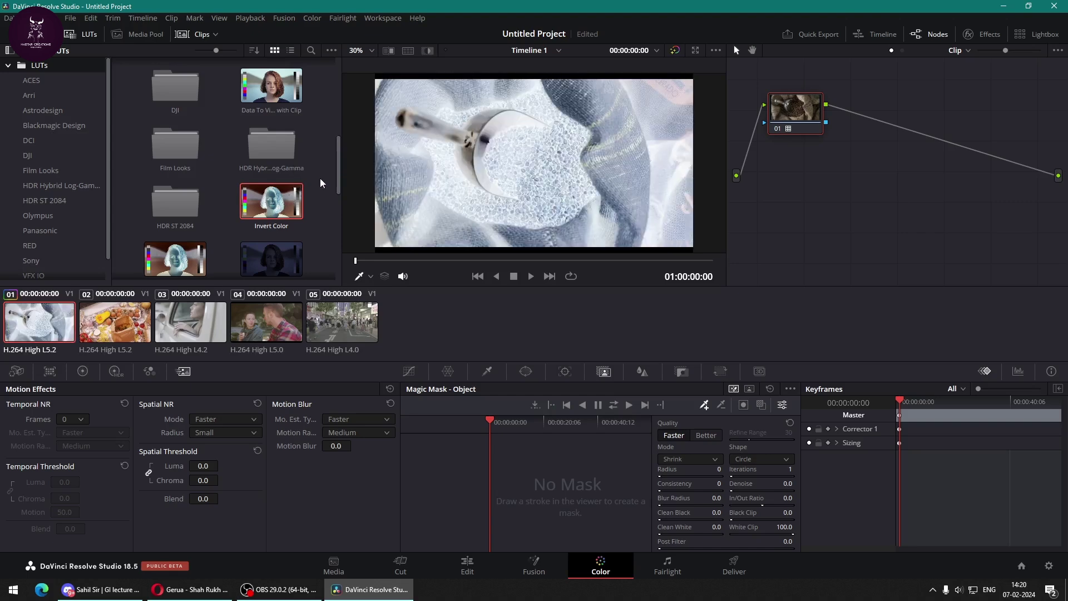
{"action": "left_click_drag", "start_coordinate": [410, 264], "coordinate": [670, 259]}
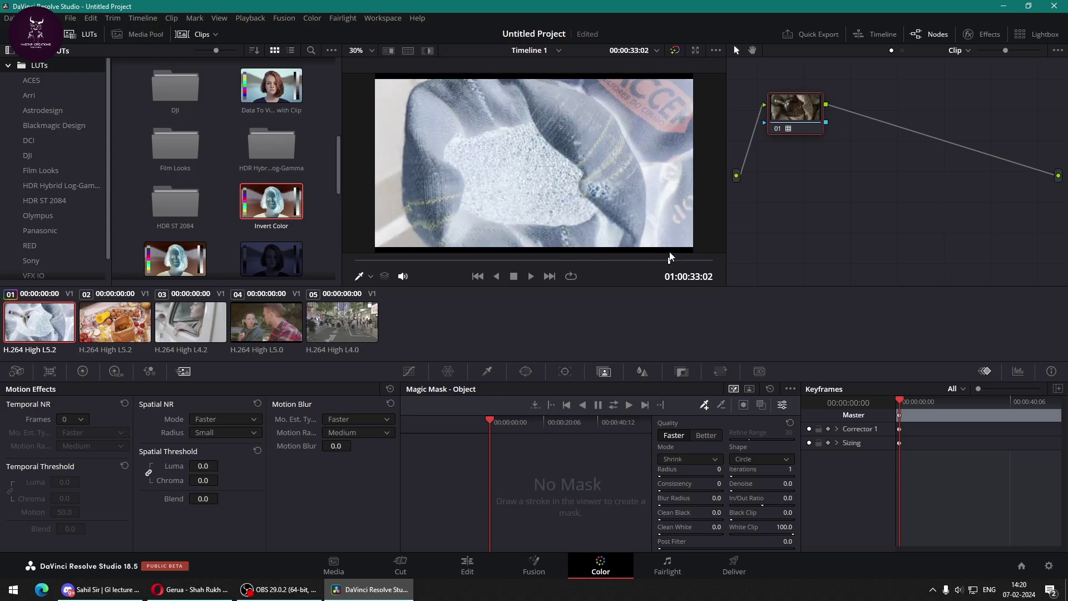
{"action": "right_click", "coordinate": [810, 109]}
{"action": "left_click", "coordinate": [835, 113]}
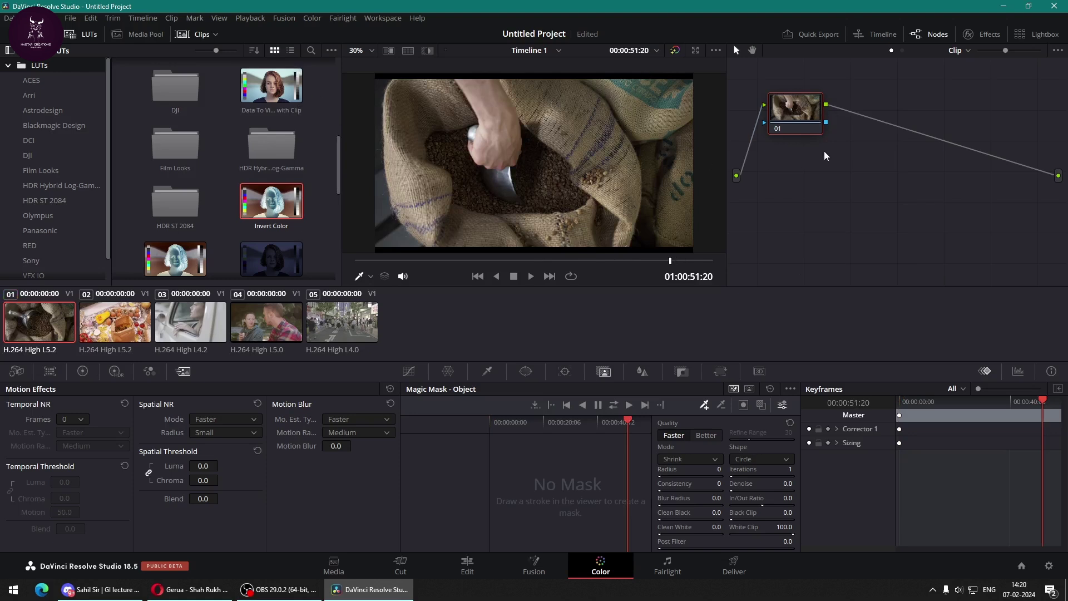
Reposition node 01 in the node graph, hide the clip thumbnails, and browse the LUT folders through to HDR ST 2084.
{"action": "left_click_drag", "start_coordinate": [782, 112], "coordinate": [833, 104]}
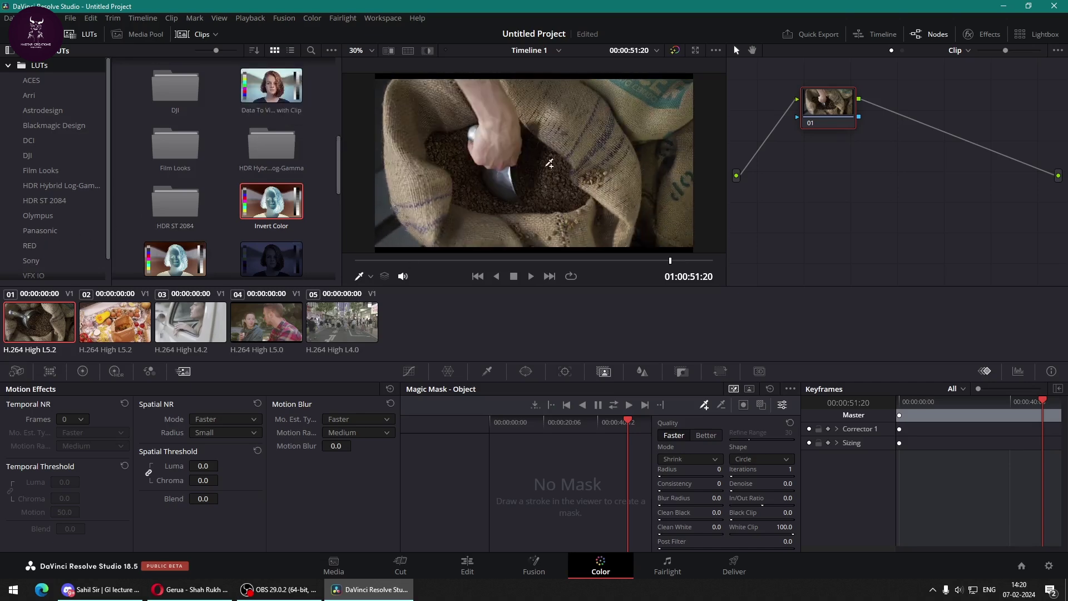
{"action": "left_click", "coordinate": [196, 34]}
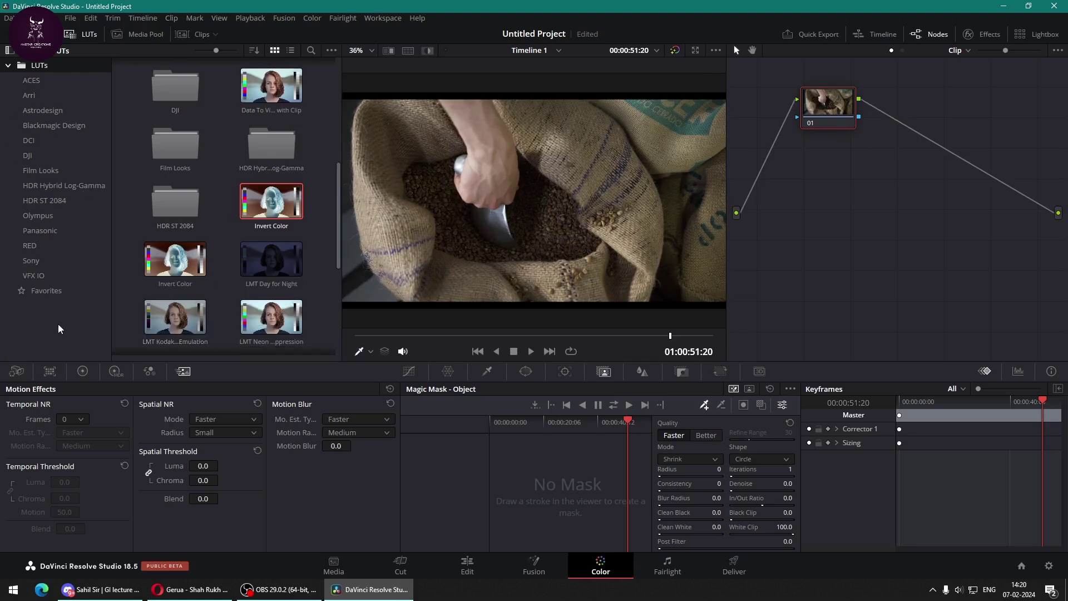
{"action": "left_click", "coordinate": [85, 231]}
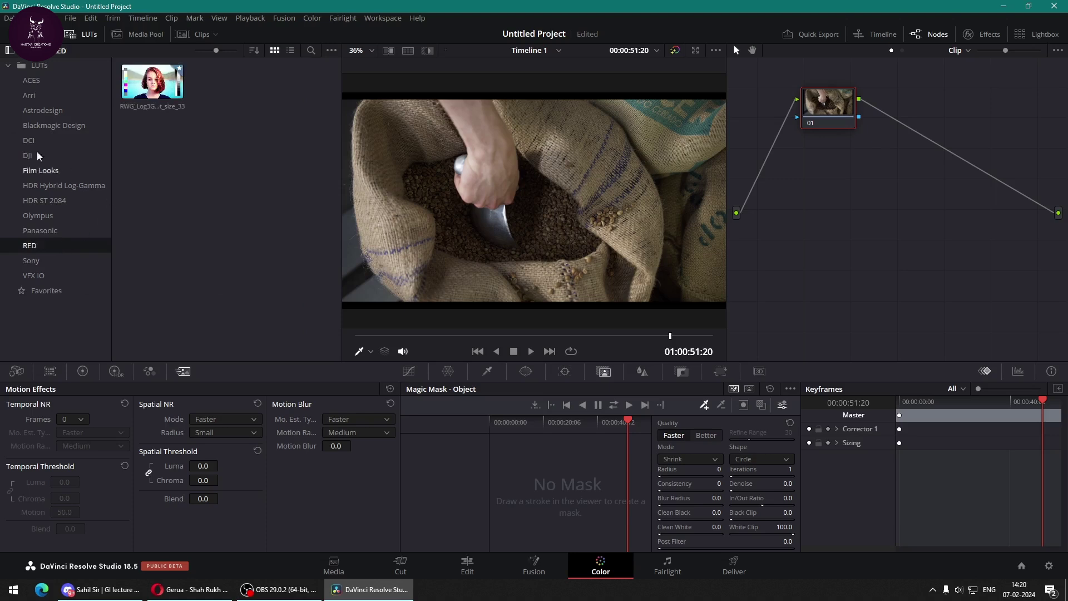
{"action": "left_click", "coordinate": [40, 170]}
{"action": "left_click", "coordinate": [49, 201]}
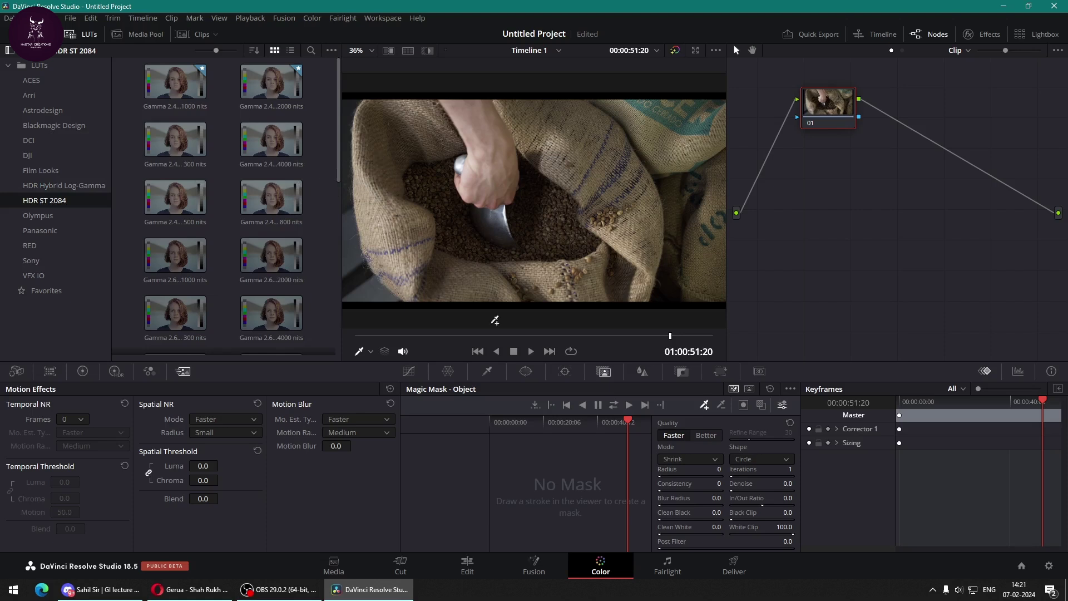
Play the timeline and skip clip by clip to the last clip, returning to the start of the first clip.
{"action": "left_click", "coordinate": [530, 353]}
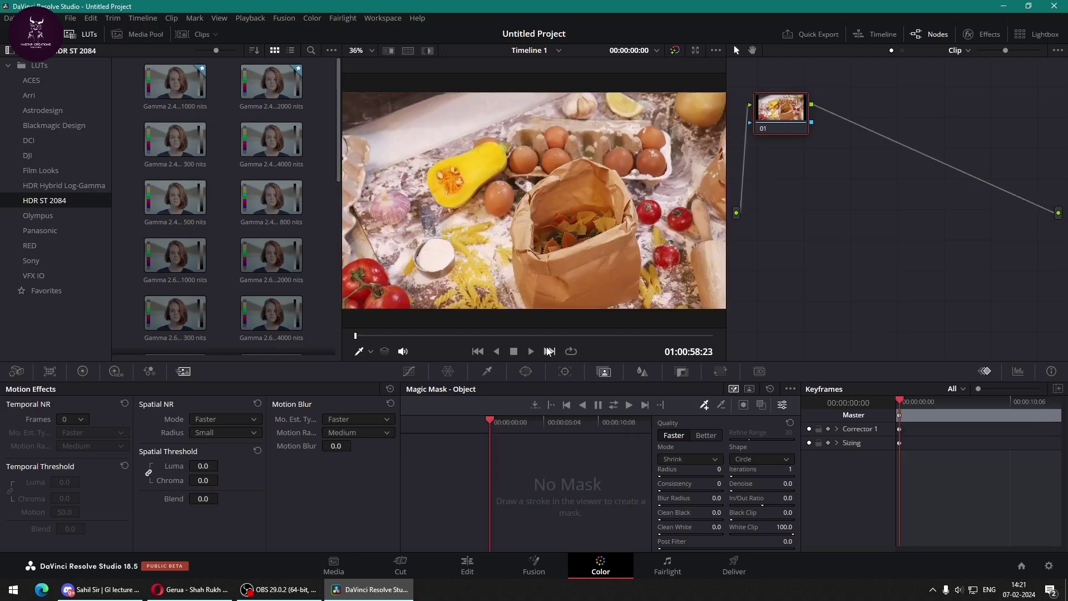
{"action": "left_click", "coordinate": [549, 351]}
{"action": "left_click", "coordinate": [550, 351]}
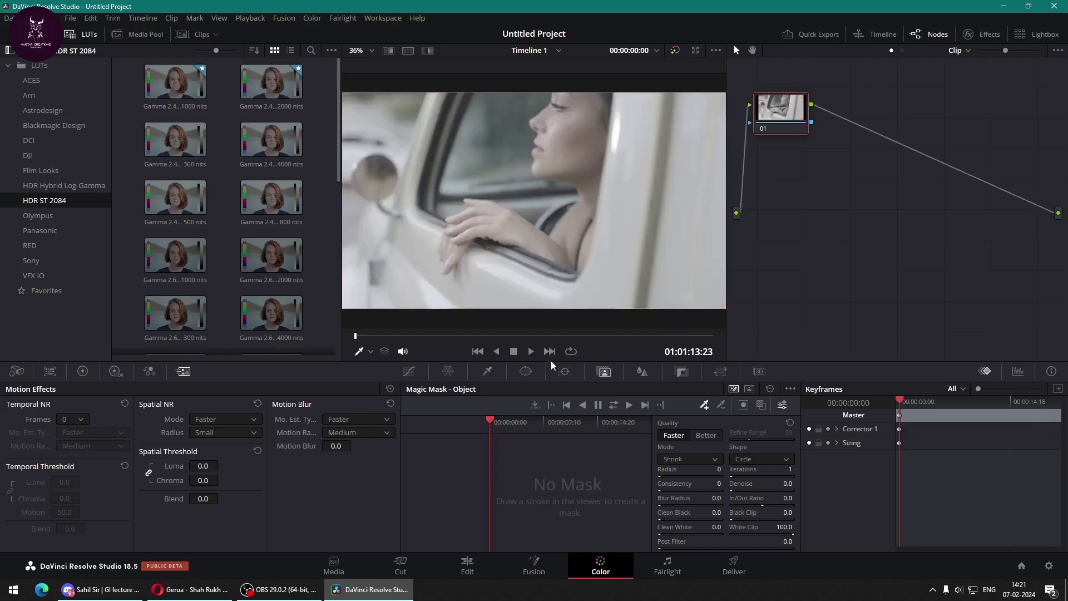
{"action": "left_click", "coordinate": [550, 351]}
{"action": "left_click", "coordinate": [548, 352]}
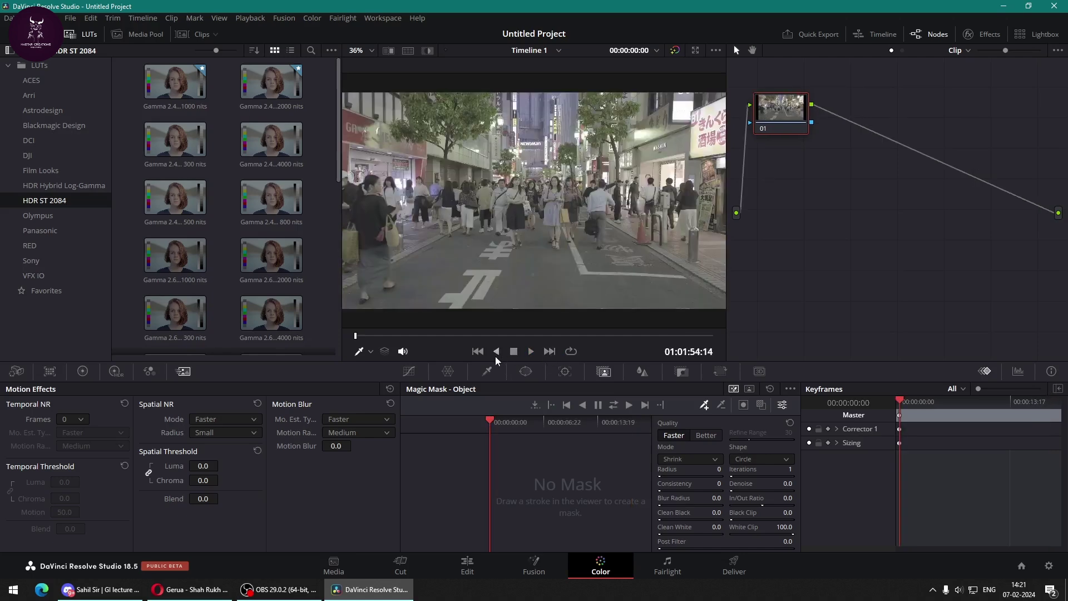
{"action": "left_click", "coordinate": [477, 352]}
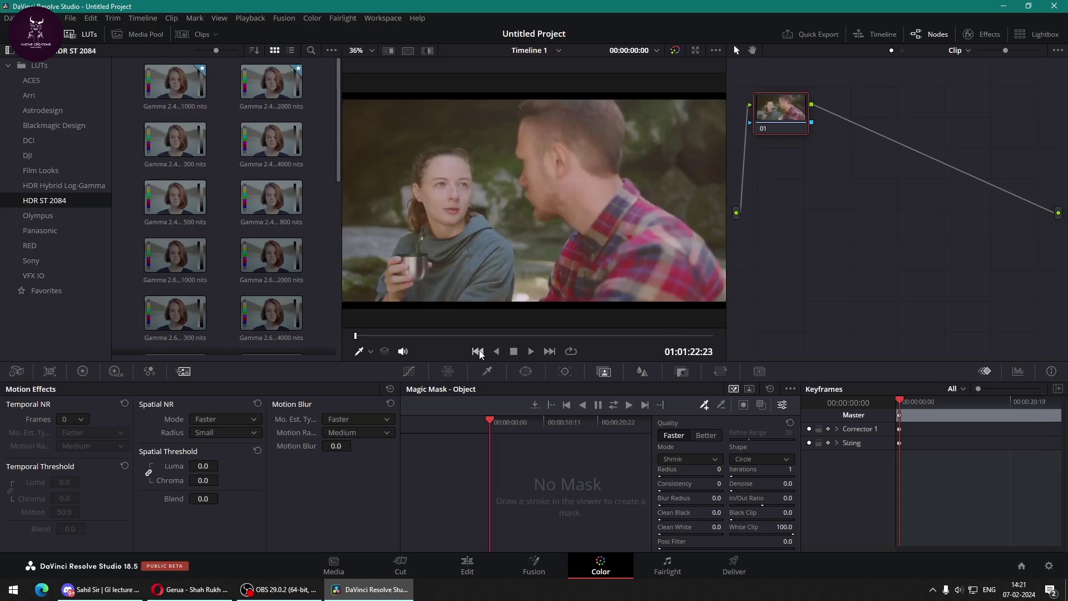
{"action": "left_click", "coordinate": [477, 351]}
{"action": "left_click", "coordinate": [478, 351]}
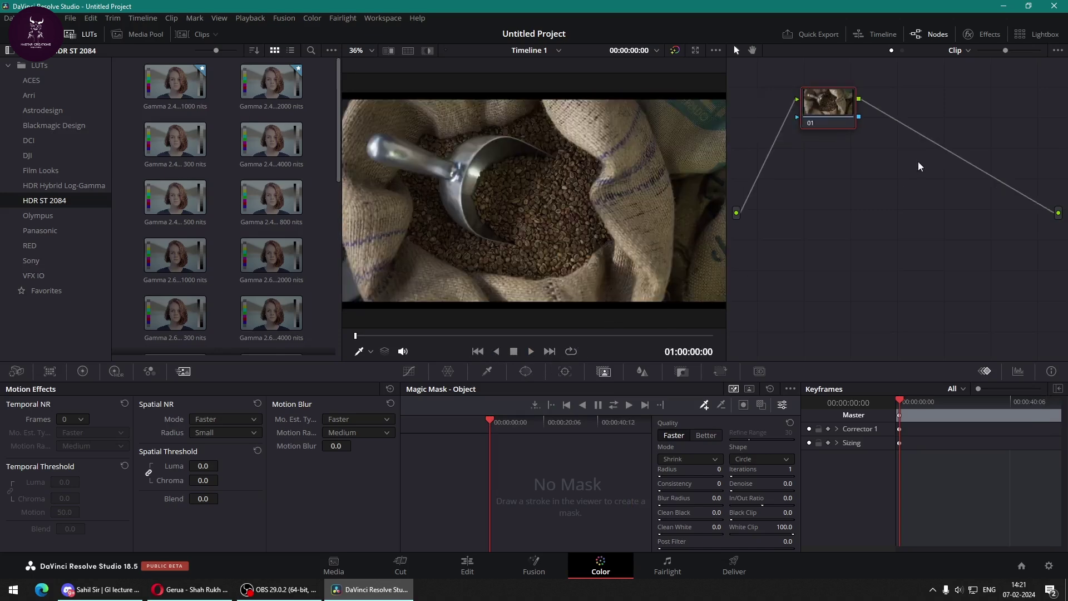
Move node 01 slightly lower in the node graph, and remove every LUT from the Favorites collection.
{"action": "left_click_drag", "start_coordinate": [833, 104], "coordinate": [847, 128]}
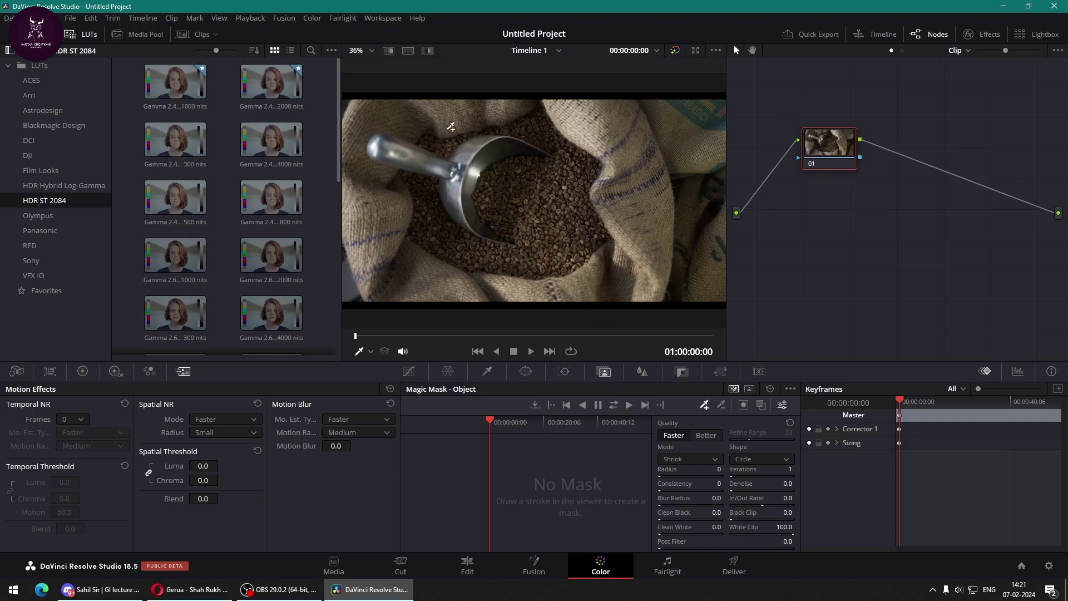
{"action": "left_click", "coordinate": [8, 65]}
{"action": "left_click", "coordinate": [56, 81]}
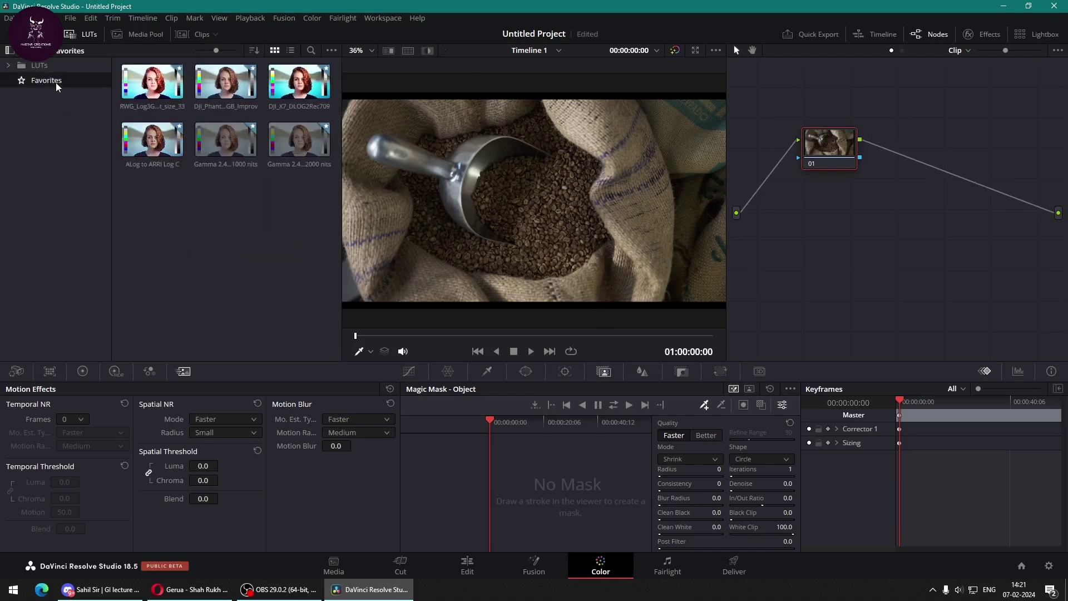
{"action": "left_click", "coordinate": [180, 68]}
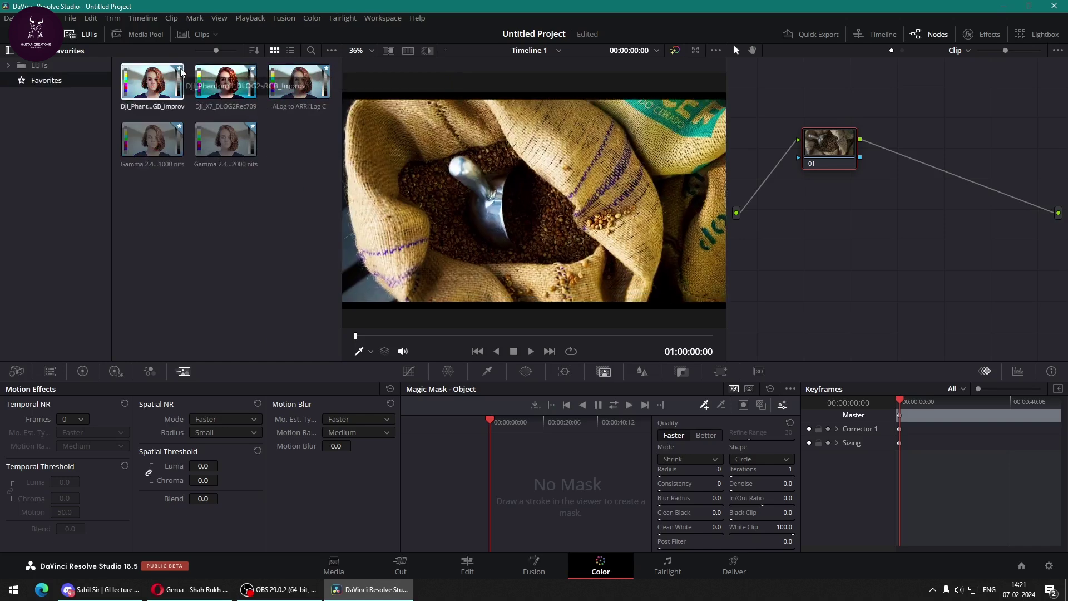
{"action": "left_click", "coordinate": [180, 68]}
{"action": "left_click", "coordinate": [181, 67]}
{"action": "left_click", "coordinate": [181, 68]}
{"action": "left_click", "coordinate": [180, 68]}
{"action": "left_click", "coordinate": [180, 68]}
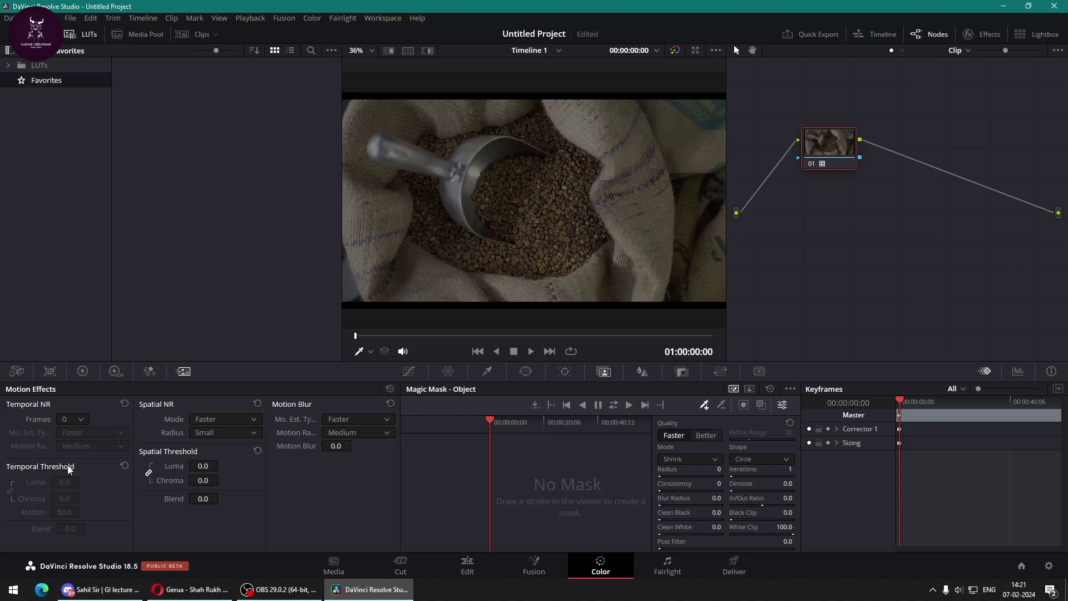
Open the Camera Raw palette, try the Canon Log to Cineon LUT from the main LUTs folder, and reset node 01's grade.
{"action": "left_click", "coordinate": [17, 374]}
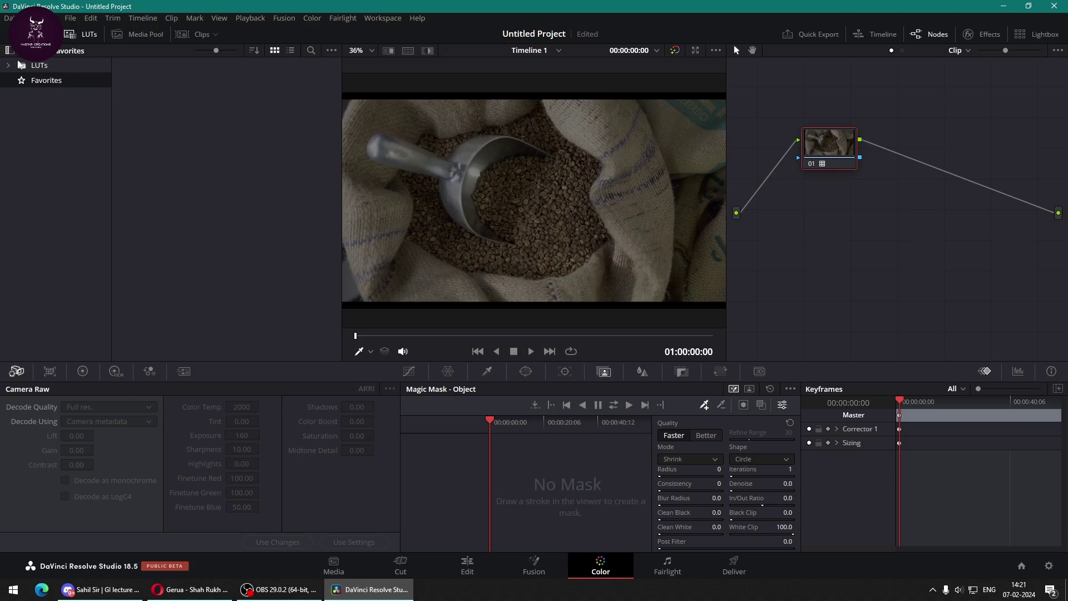
{"action": "left_click", "coordinate": [36, 65]}
{"action": "double_click", "coordinate": [181, 201]}
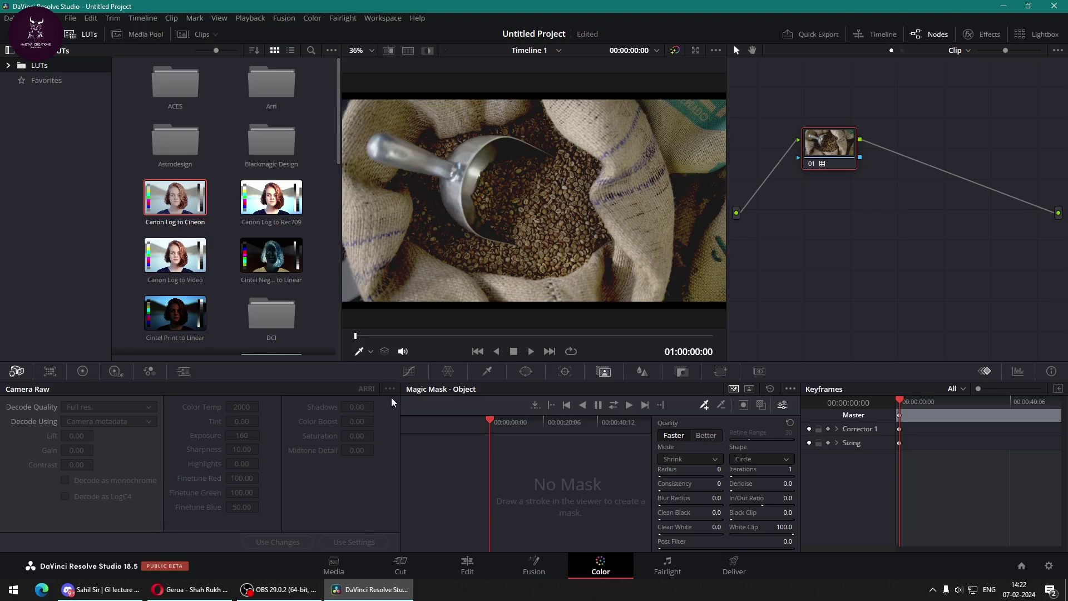
{"action": "right_click", "coordinate": [838, 156]}
{"action": "left_click", "coordinate": [874, 162]}
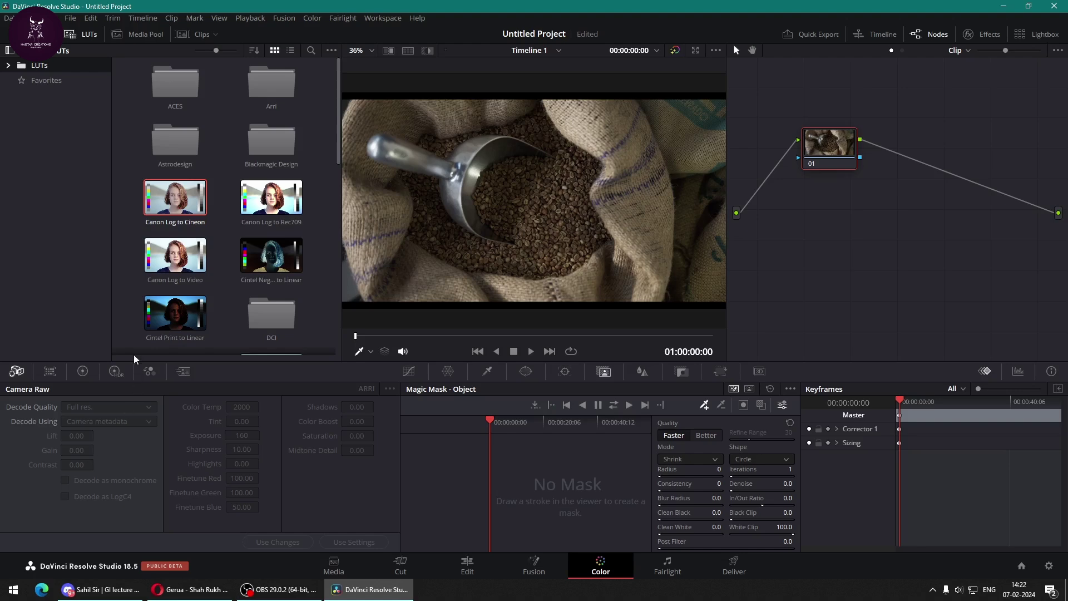
Show the clip thumbnails, view each of the five clips in turn, return to clip 01 and hide the thumbnails again.
{"action": "left_click", "coordinate": [200, 34]}
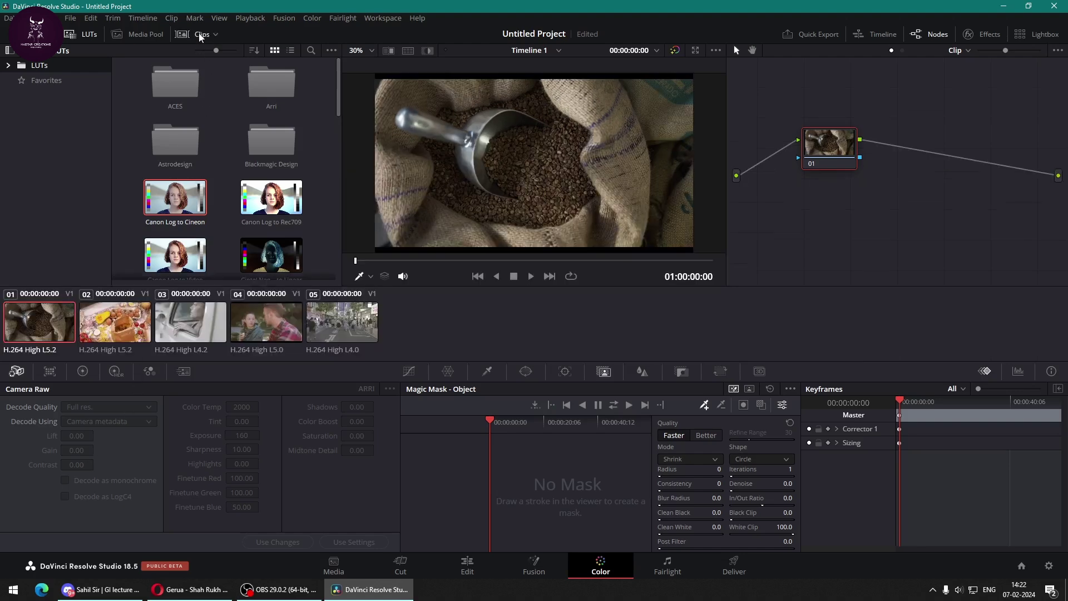
{"action": "left_click", "coordinate": [113, 315]}
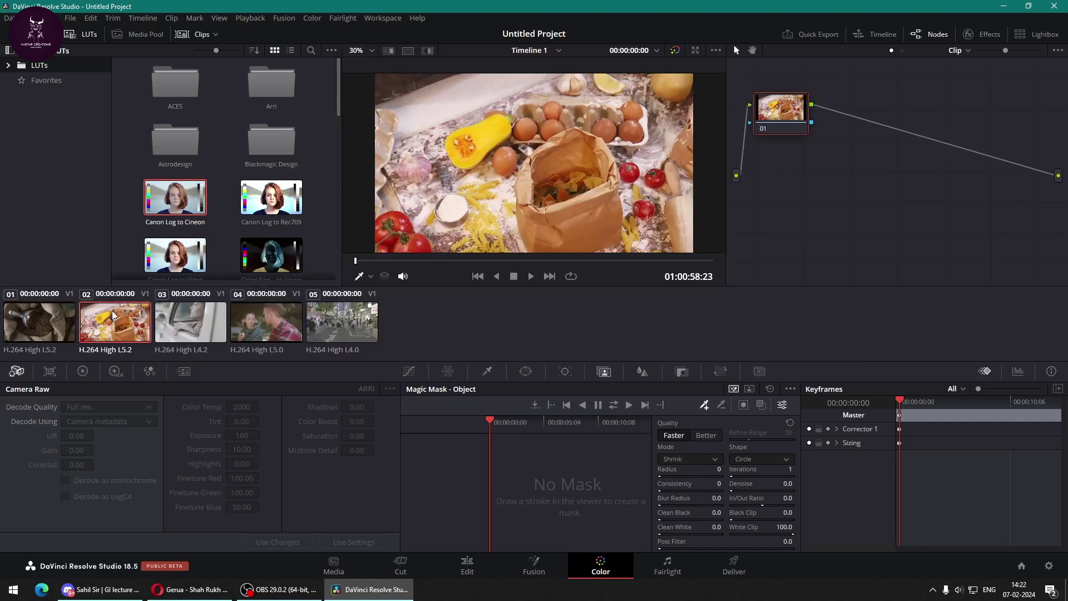
{"action": "left_click", "coordinate": [200, 315]}
{"action": "left_click", "coordinate": [272, 318]}
{"action": "left_click", "coordinate": [348, 319]}
{"action": "left_click", "coordinate": [274, 321]}
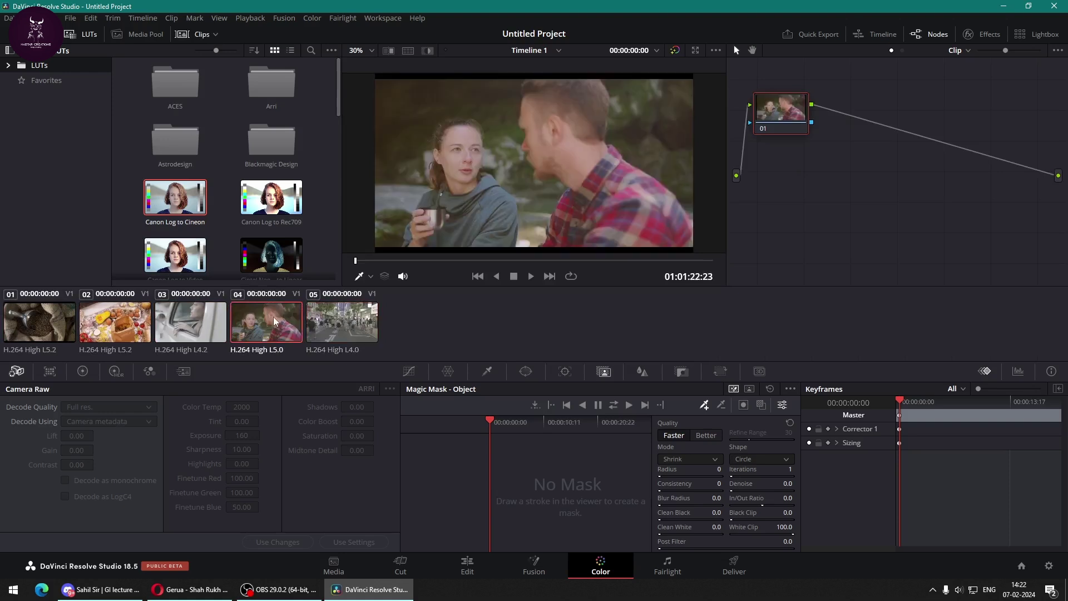
{"action": "left_click", "coordinate": [178, 320]}
{"action": "left_click", "coordinate": [50, 326]}
{"action": "left_click", "coordinate": [88, 326]}
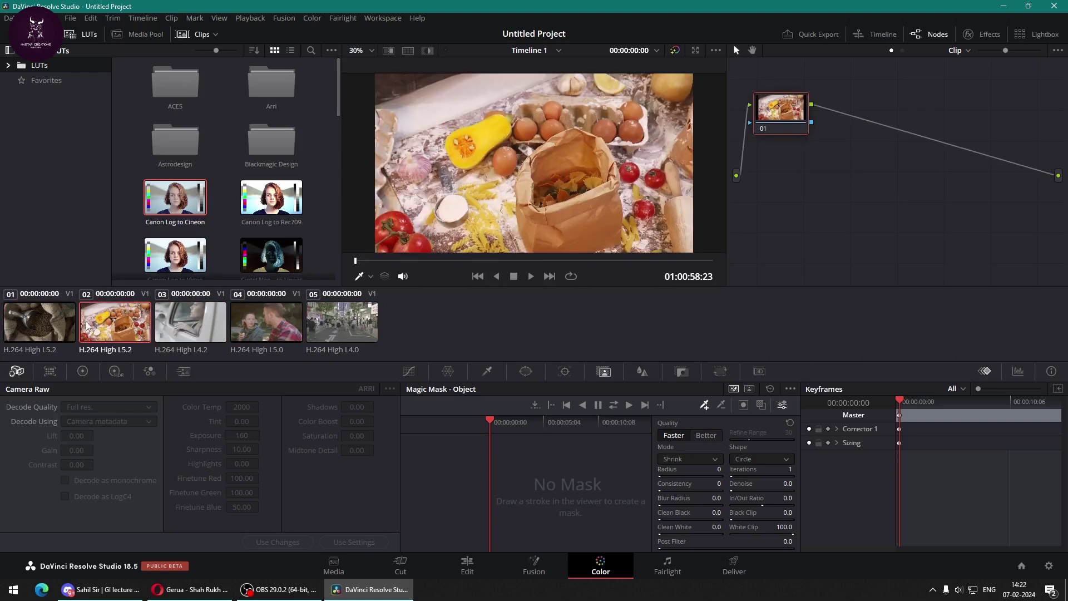
{"action": "left_click", "coordinate": [61, 326]}
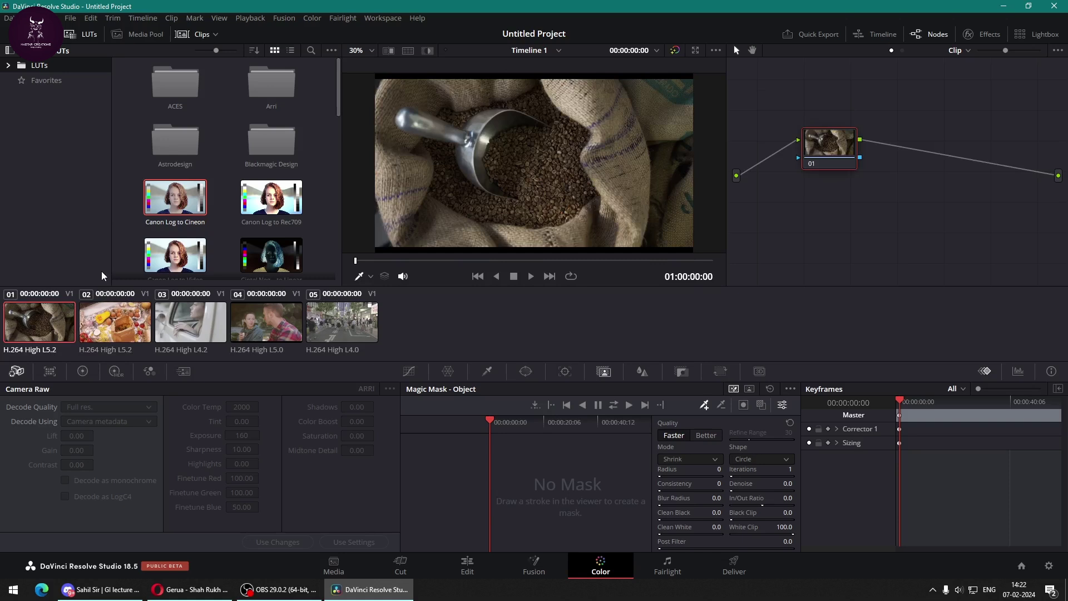
{"action": "left_click", "coordinate": [192, 34]}
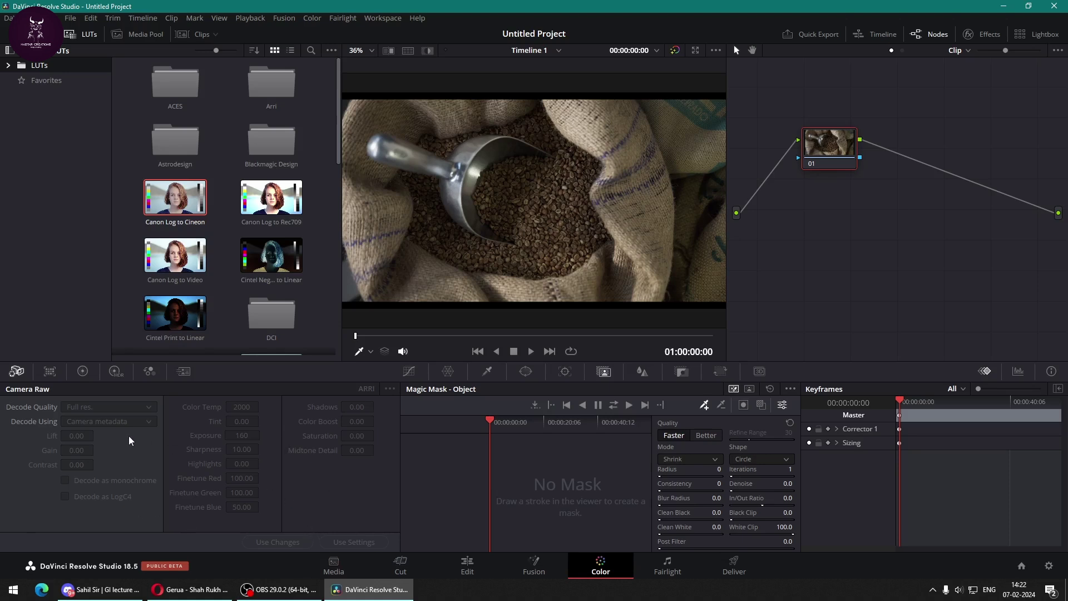
Try a Color Match on the clip with the default X-Rite ColorChecker Classic - Legacy settings, and undo the match.
{"action": "left_click", "coordinate": [49, 371]}
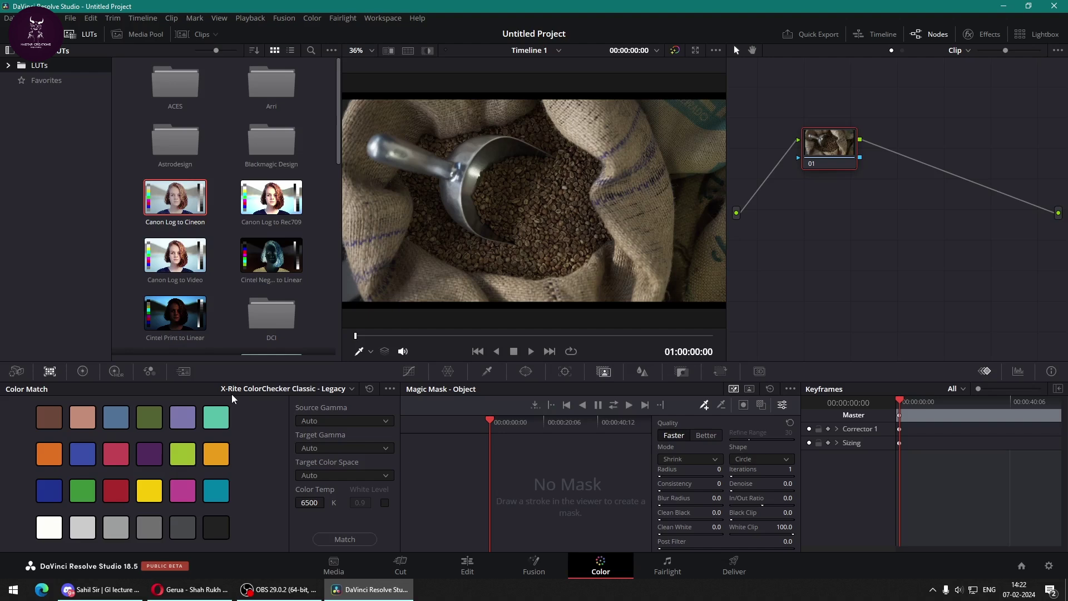
{"action": "left_click", "coordinate": [343, 540]}
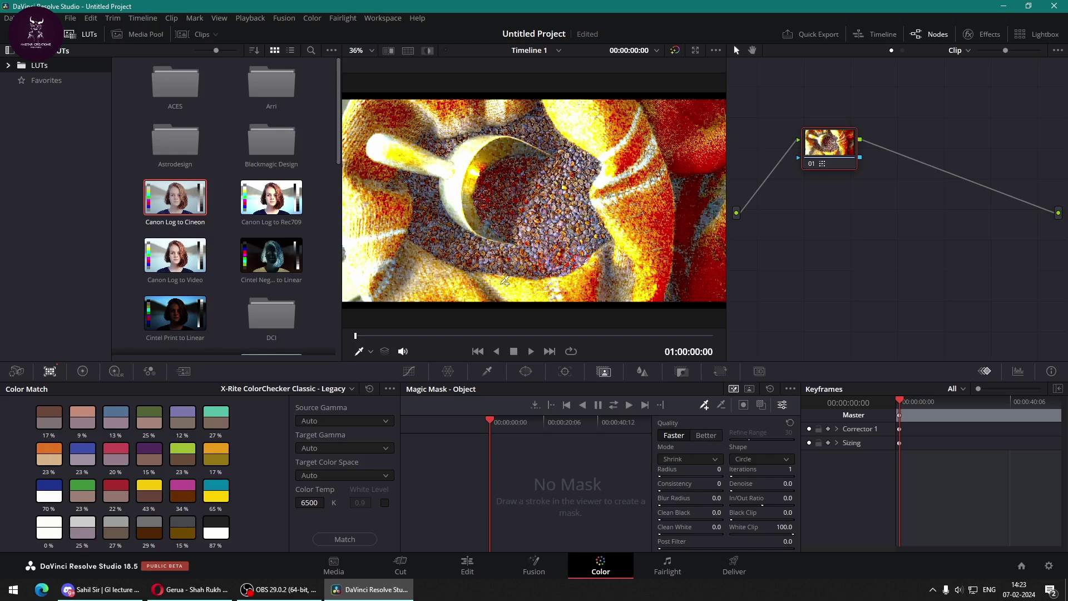
{"action": "key", "text": "ctrl+z"}
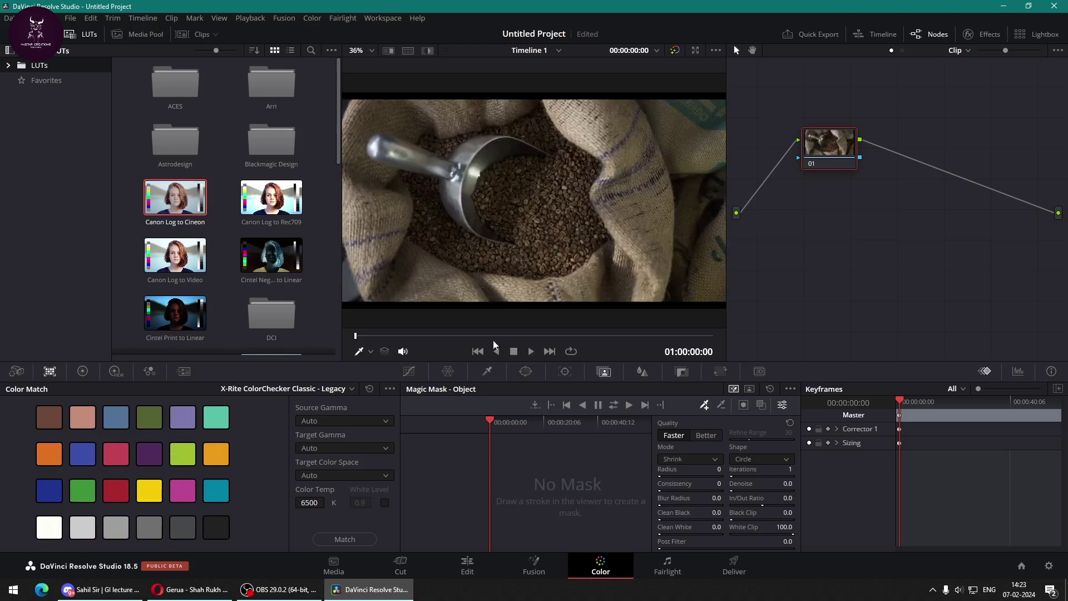
Try a Color Match with source gamma Blackmagic Design Video, target gamma Blackmagic Design 4K Film and a Blackmagic Film Gen 1 color space, and undo it.
{"action": "left_click", "coordinate": [348, 423]}
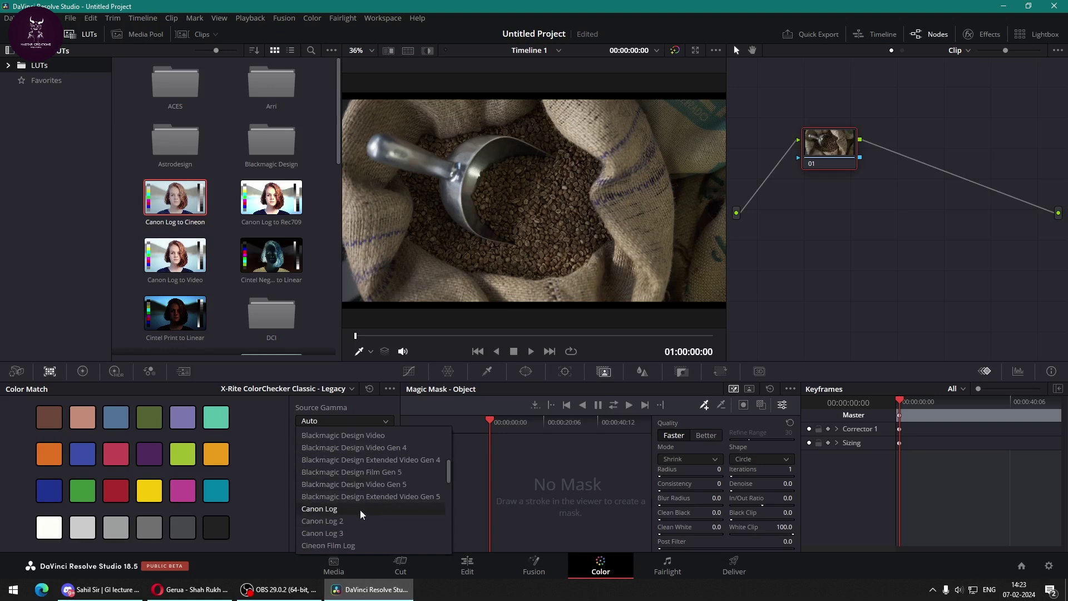
{"action": "scroll", "coordinate": [359, 509], "scroll_direction": "down", "scroll_amount": 2}
{"action": "scroll", "coordinate": [378, 484], "scroll_direction": "up", "scroll_amount": 1}
{"action": "left_click", "coordinate": [376, 476]}
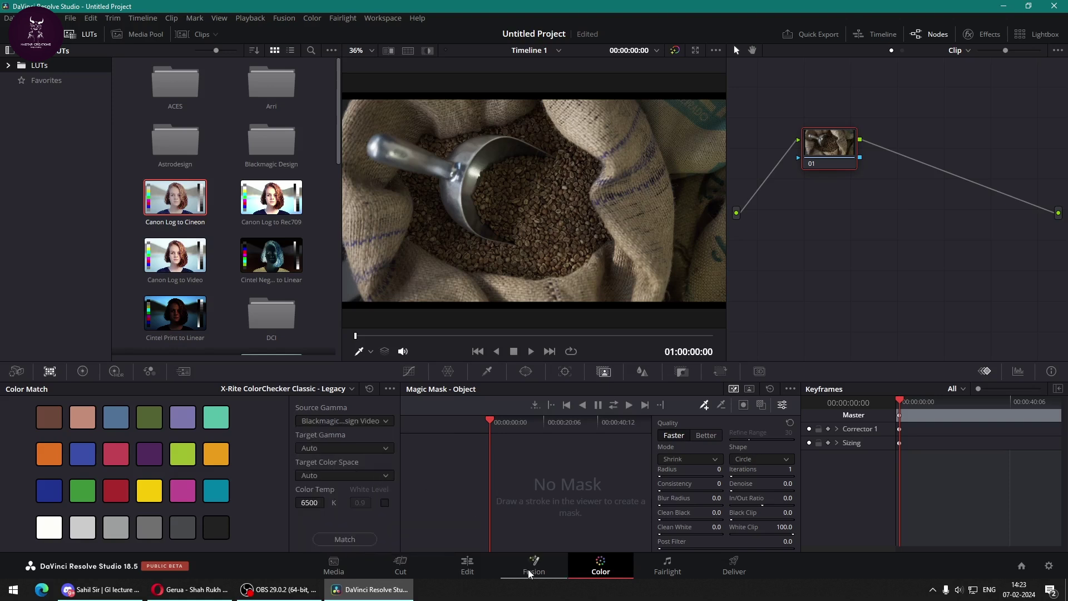
{"action": "left_click", "coordinate": [333, 447]}
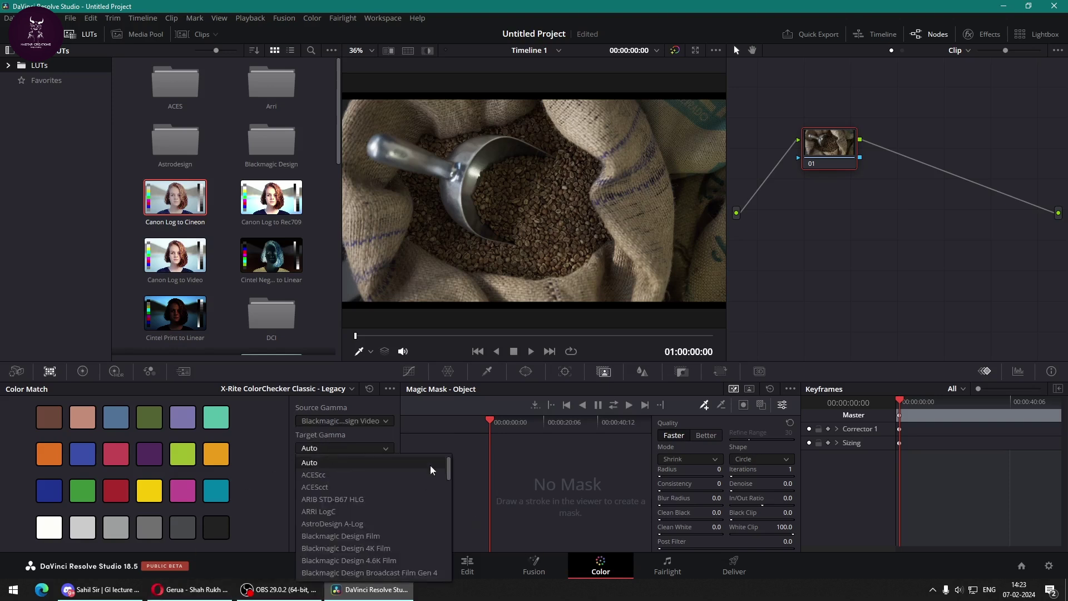
{"action": "left_click", "coordinate": [369, 543]}
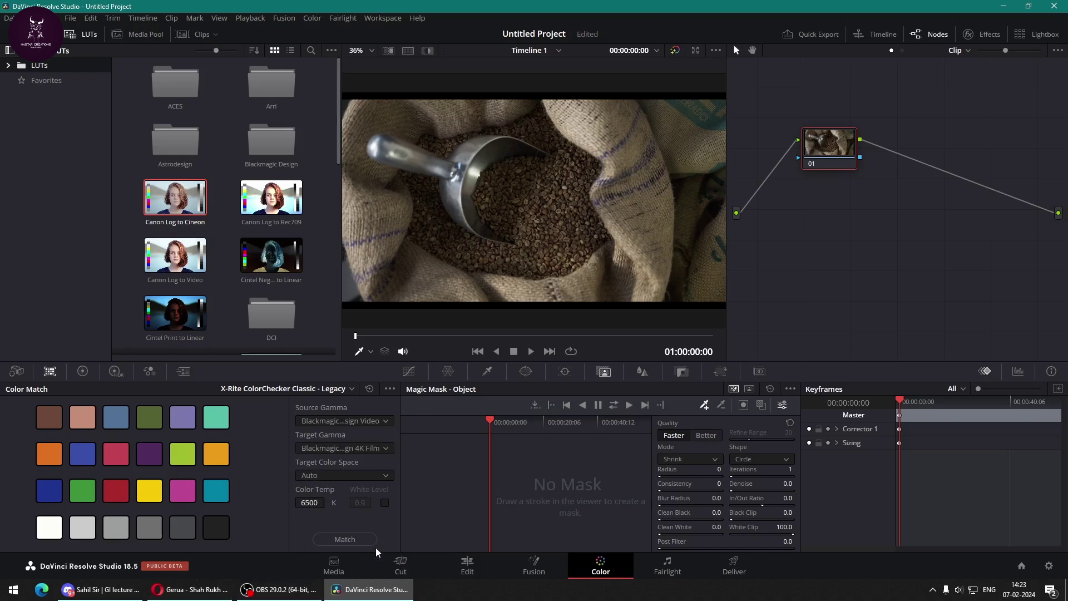
{"action": "left_click", "coordinate": [363, 473]}
{"action": "left_click", "coordinate": [345, 408]}
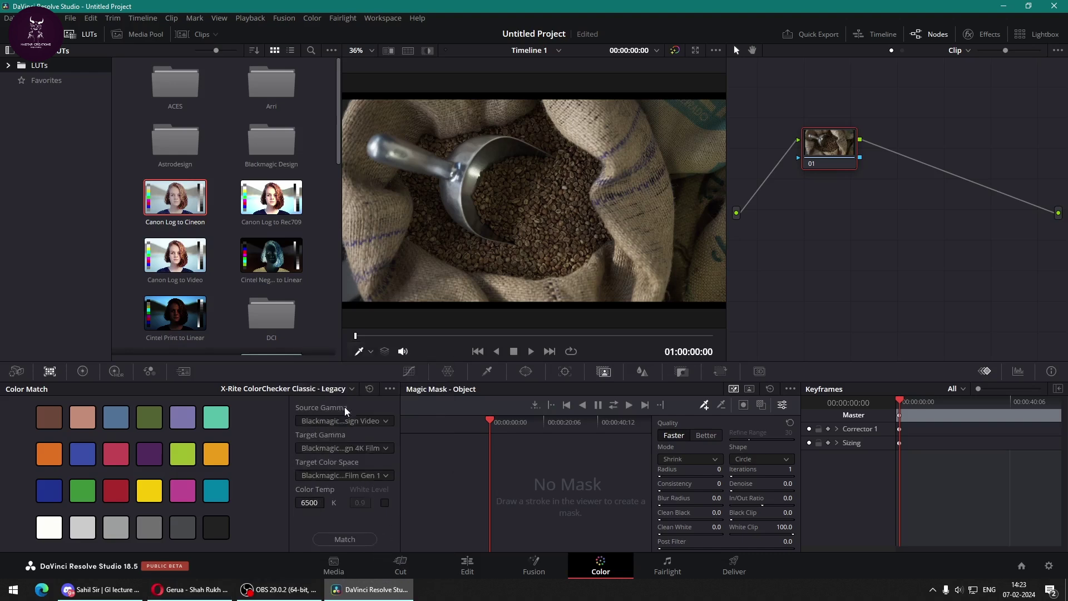
{"action": "left_click", "coordinate": [345, 540]}
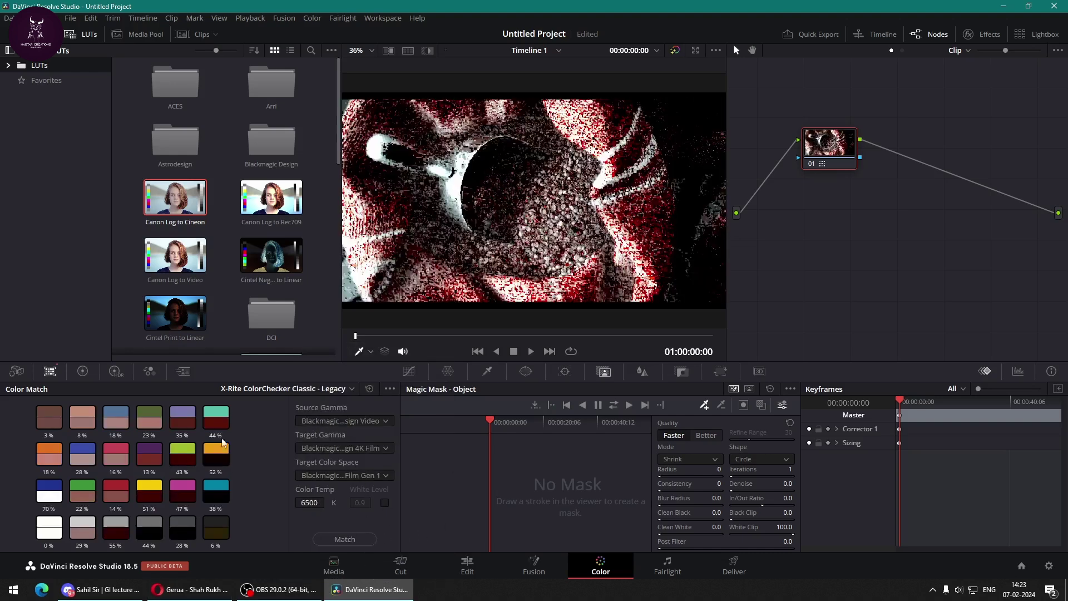
{"action": "key", "text": "ctrl+z"}
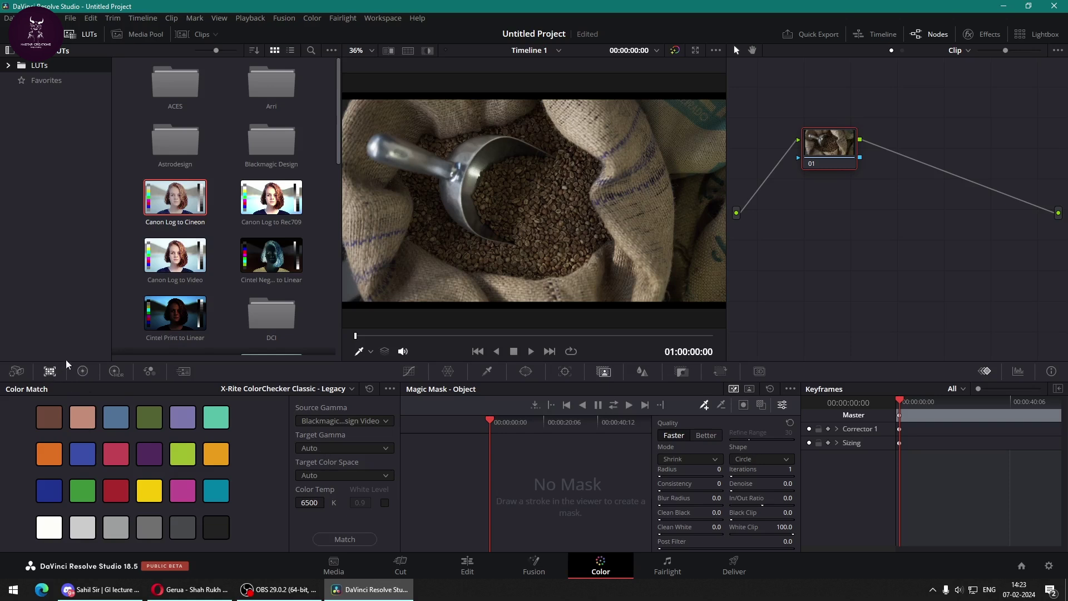
Open the Primaries palette and look through its color wheels, color bars and log wheels modes, finishing on the color bars.
{"action": "left_click", "coordinate": [82, 371]}
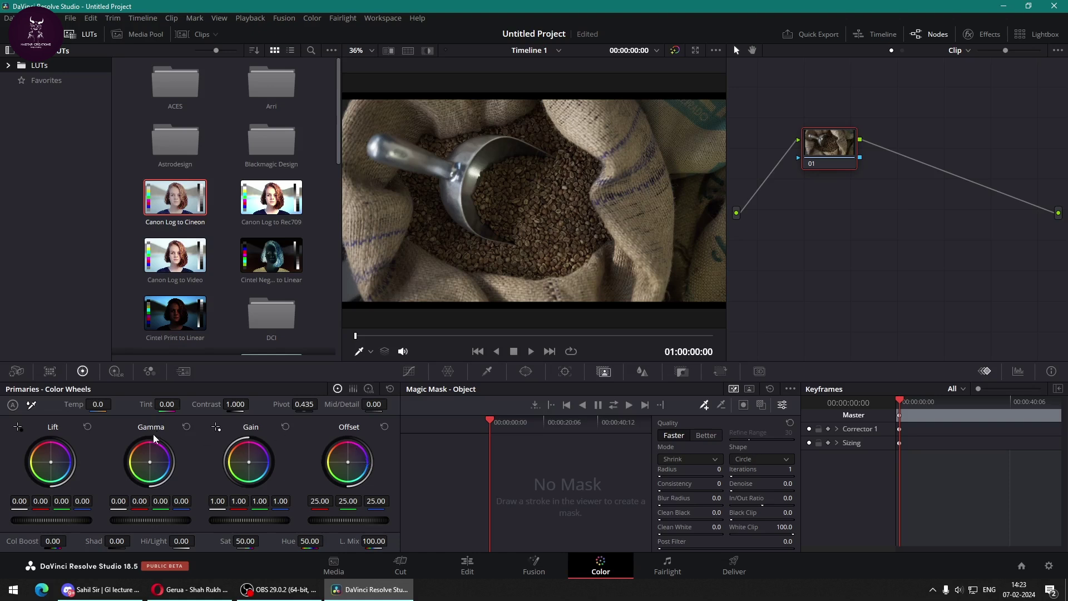
{"action": "left_click", "coordinate": [352, 388]}
{"action": "left_click", "coordinate": [367, 388]}
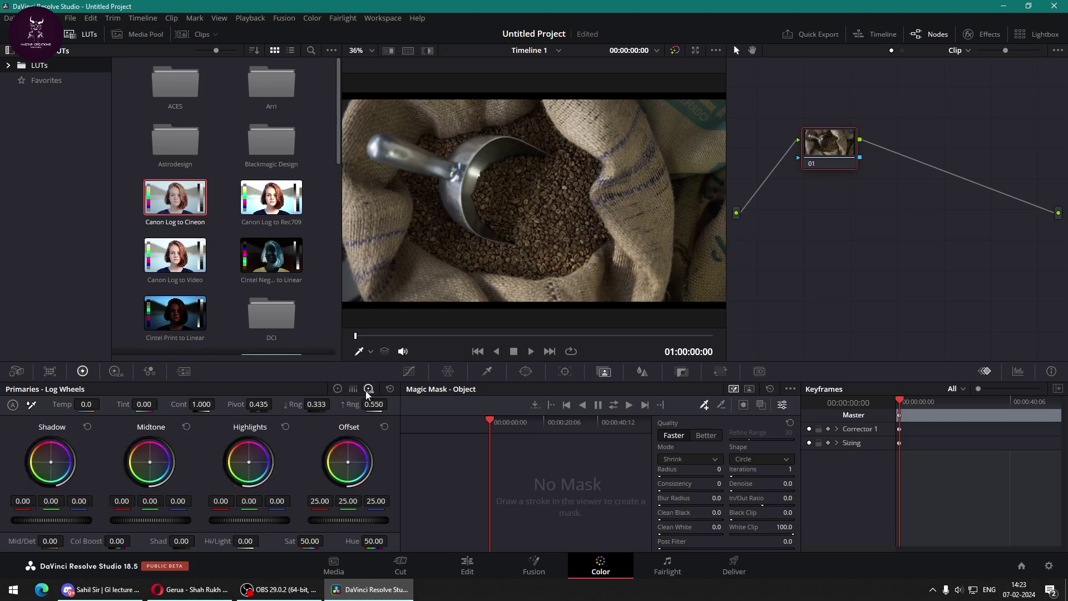
{"action": "left_click", "coordinate": [336, 388]}
{"action": "left_click", "coordinate": [354, 388]}
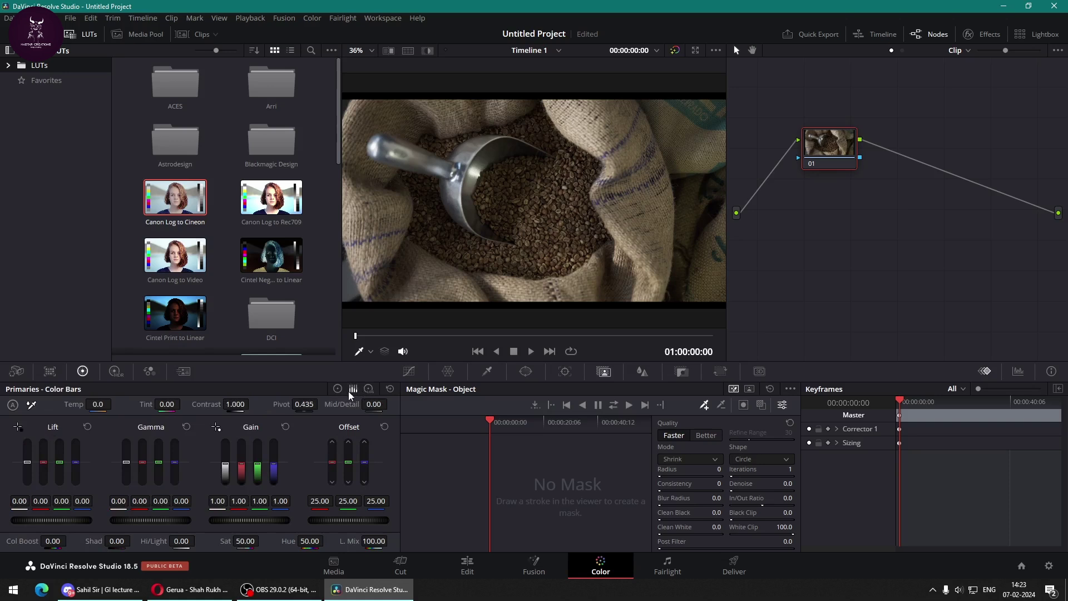
Compare the color wheels, color bars and log wheels modes of the Primaries palette again, finishing on the color wheels.
{"action": "left_click", "coordinate": [338, 389]}
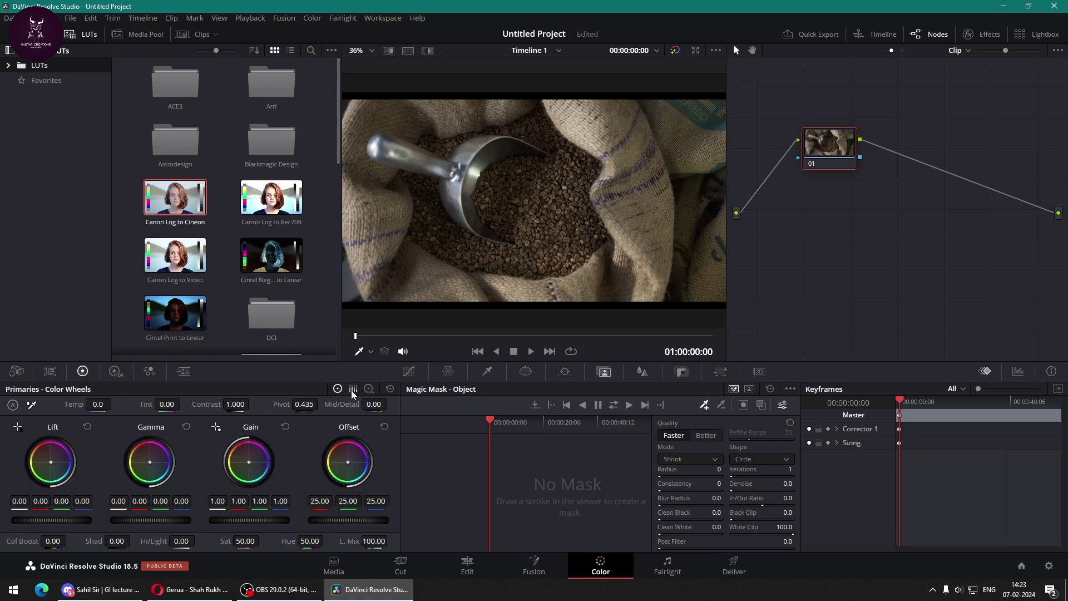
{"action": "left_click", "coordinate": [353, 389]}
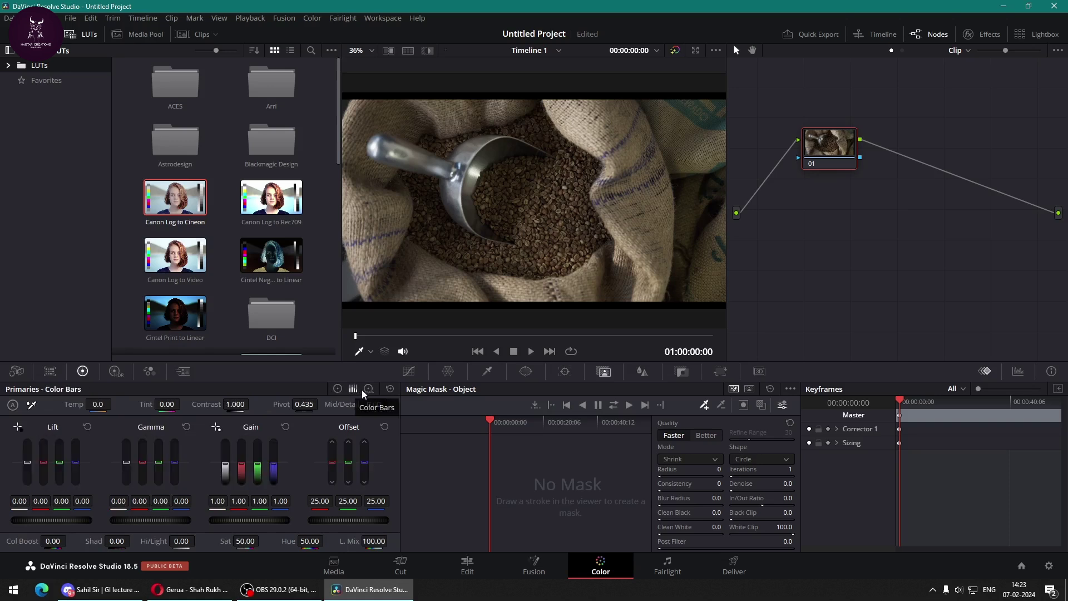
{"action": "left_click", "coordinate": [368, 389]}
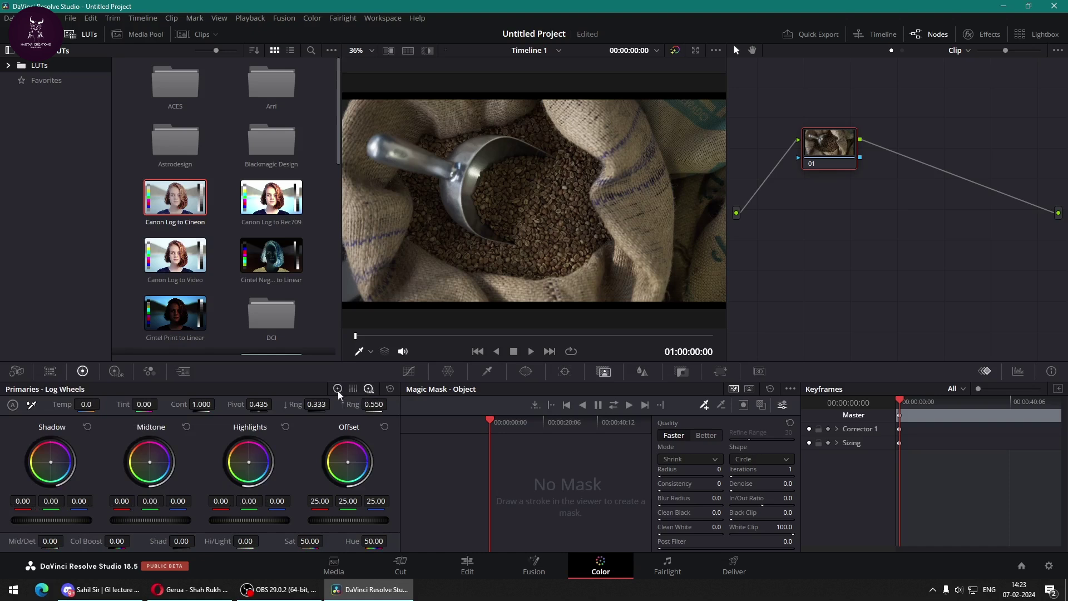
{"action": "left_click", "coordinate": [339, 389]}
{"action": "left_click", "coordinate": [354, 389]}
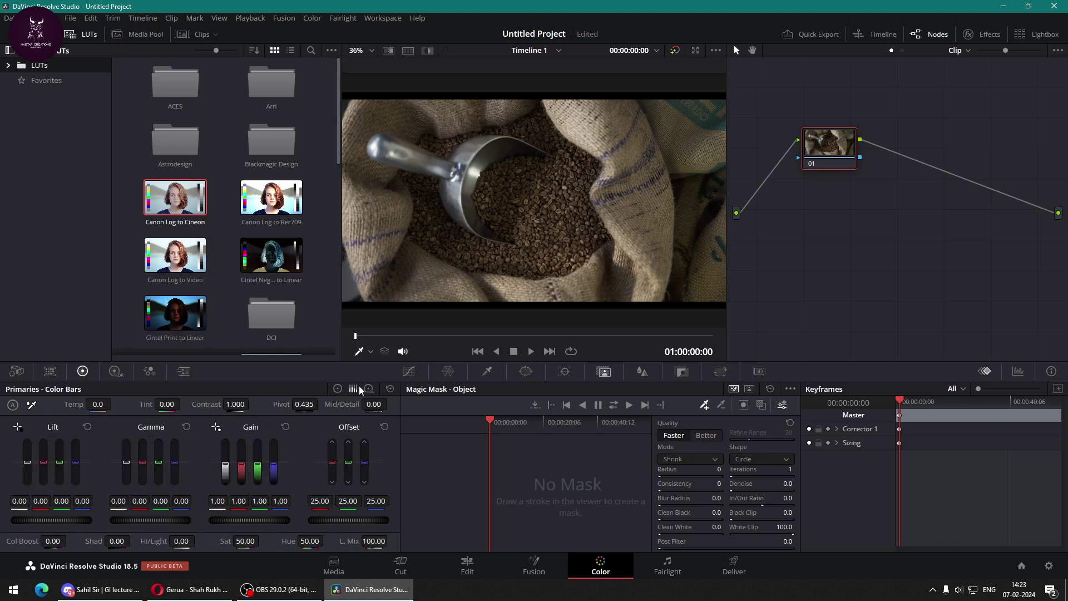
{"action": "left_click", "coordinate": [337, 389]}
{"action": "left_click", "coordinate": [354, 388]}
{"action": "left_click", "coordinate": [367, 388]}
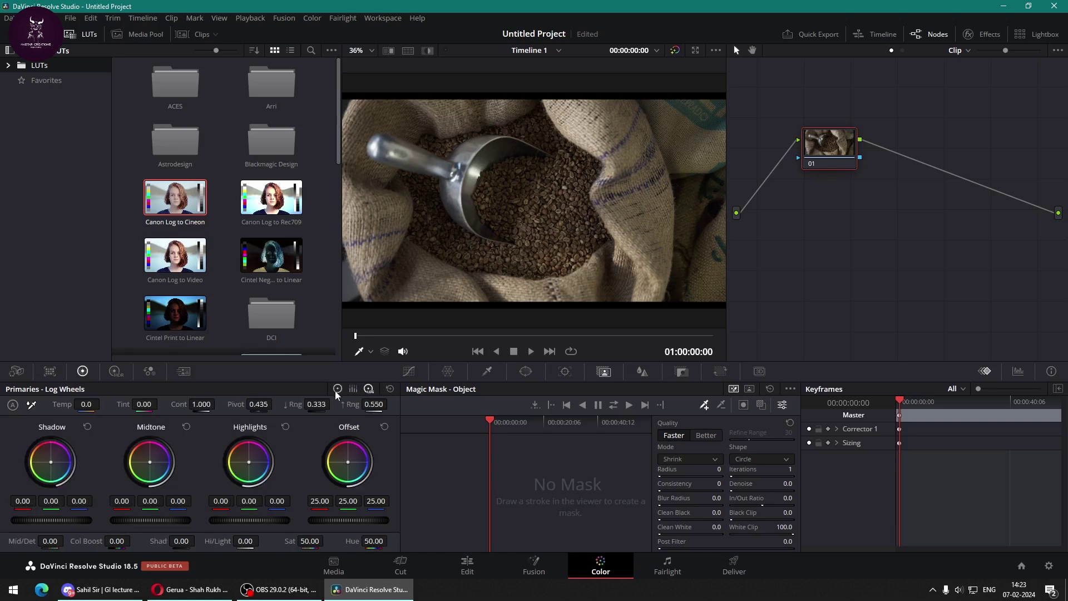
{"action": "left_click", "coordinate": [337, 388]}
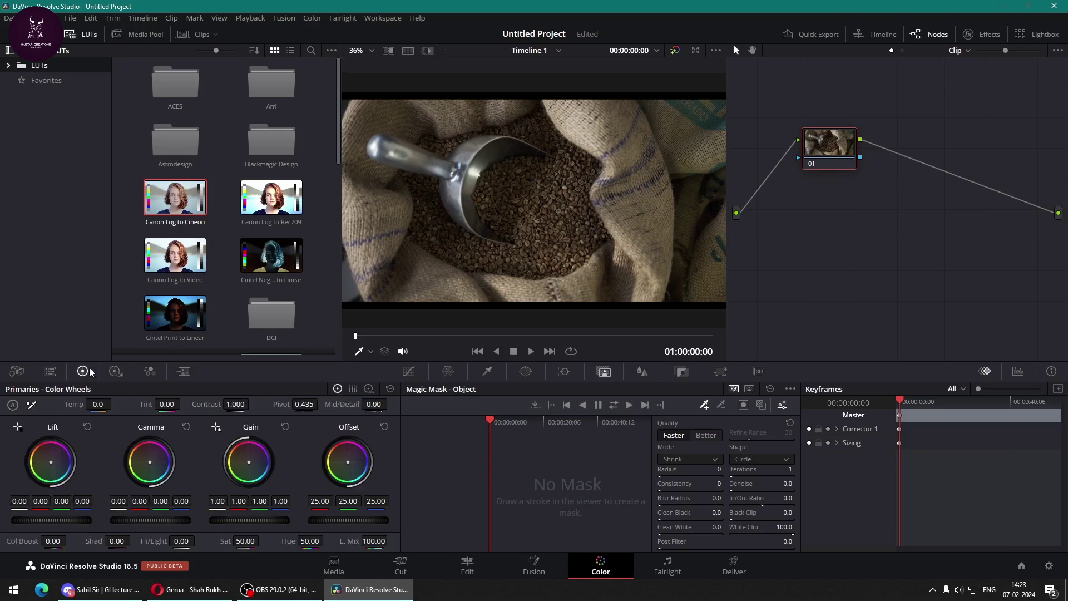
Look through the HDR, RGB Mixer and Motion Effects palettes, and return to the Primaries color wheels.
{"action": "left_click", "coordinate": [114, 371]}
{"action": "left_click", "coordinate": [149, 371]}
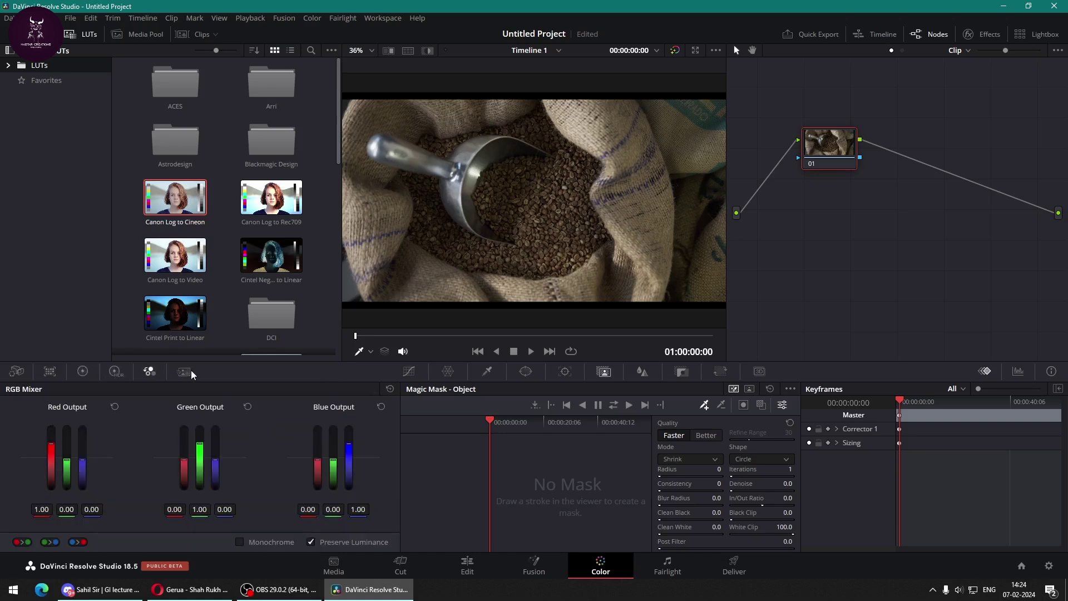
{"action": "left_click", "coordinate": [183, 371]}
{"action": "left_click", "coordinate": [82, 371]}
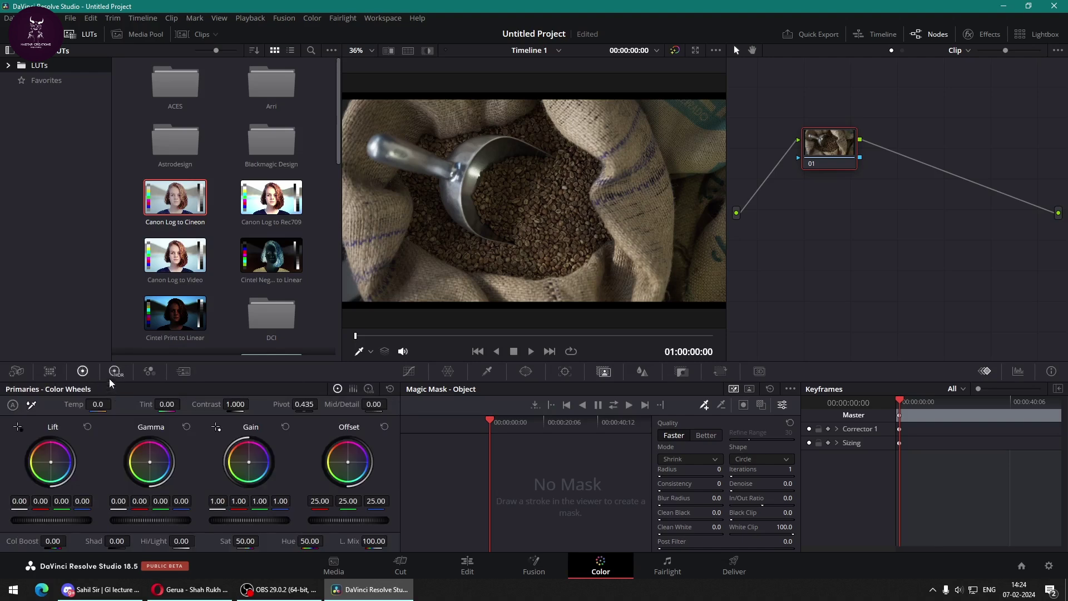
{"action": "left_click", "coordinate": [114, 371]}
{"action": "left_click", "coordinate": [142, 370]}
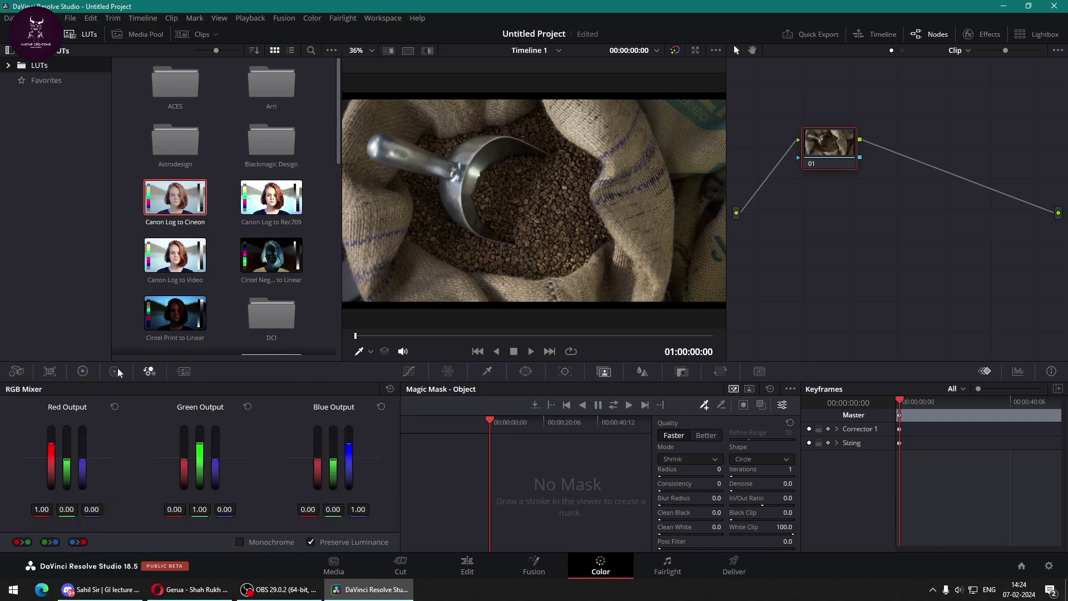
{"action": "left_click", "coordinate": [116, 369]}
{"action": "left_click", "coordinate": [147, 371]}
{"action": "left_click", "coordinate": [186, 371]}
{"action": "left_click", "coordinate": [82, 371]}
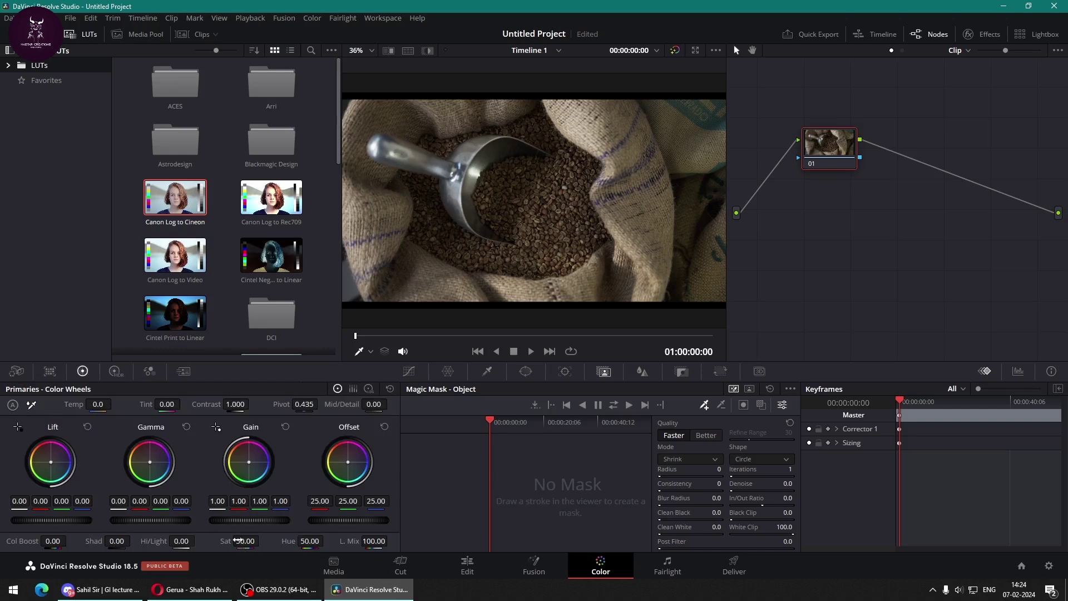
Browse the Curves, Color Warper, Qualifier, Window, Tracker, Magic Mask and Sizing palettes, and return to the custom curves.
{"action": "left_click", "coordinate": [409, 371]}
{"action": "left_click", "coordinate": [447, 372]}
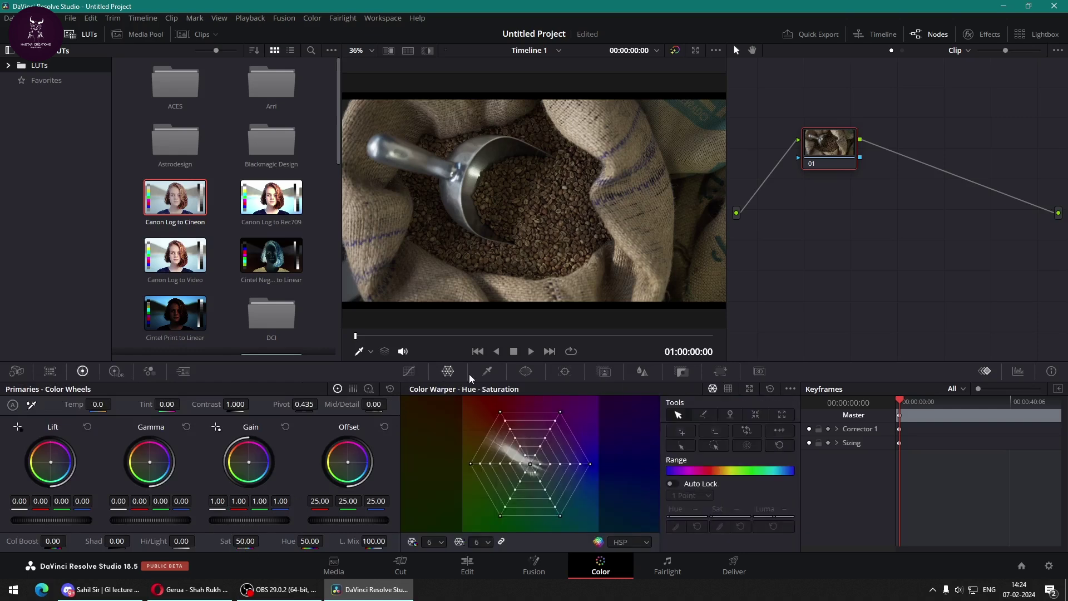
{"action": "left_click", "coordinate": [487, 372]}
{"action": "left_click", "coordinate": [523, 372]}
{"action": "left_click", "coordinate": [565, 373]}
{"action": "left_click", "coordinate": [604, 371]}
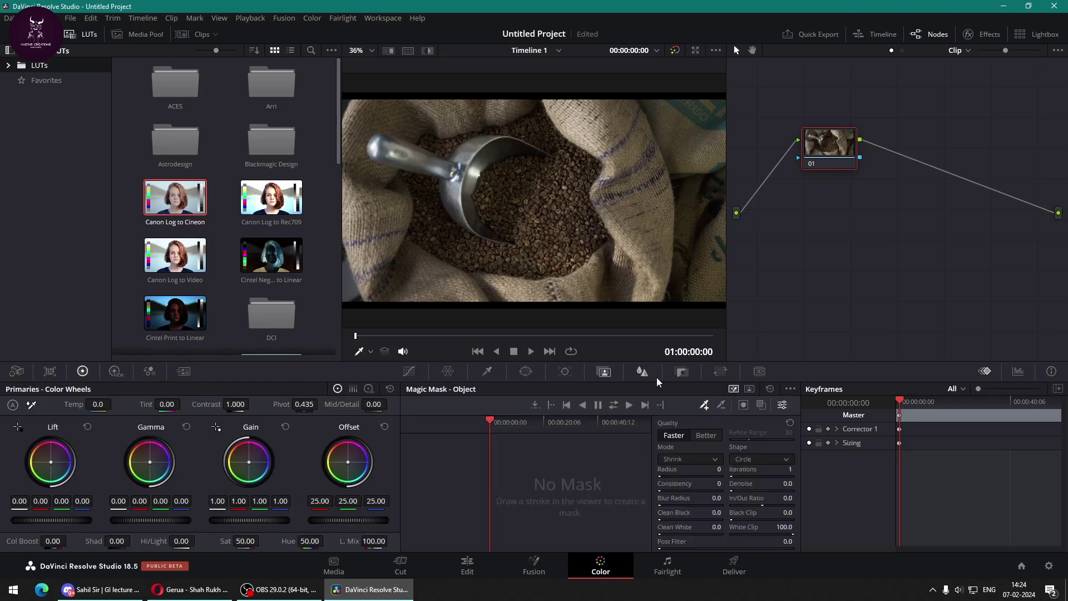
{"action": "left_click", "coordinate": [720, 372]}
{"action": "left_click", "coordinate": [408, 372]}
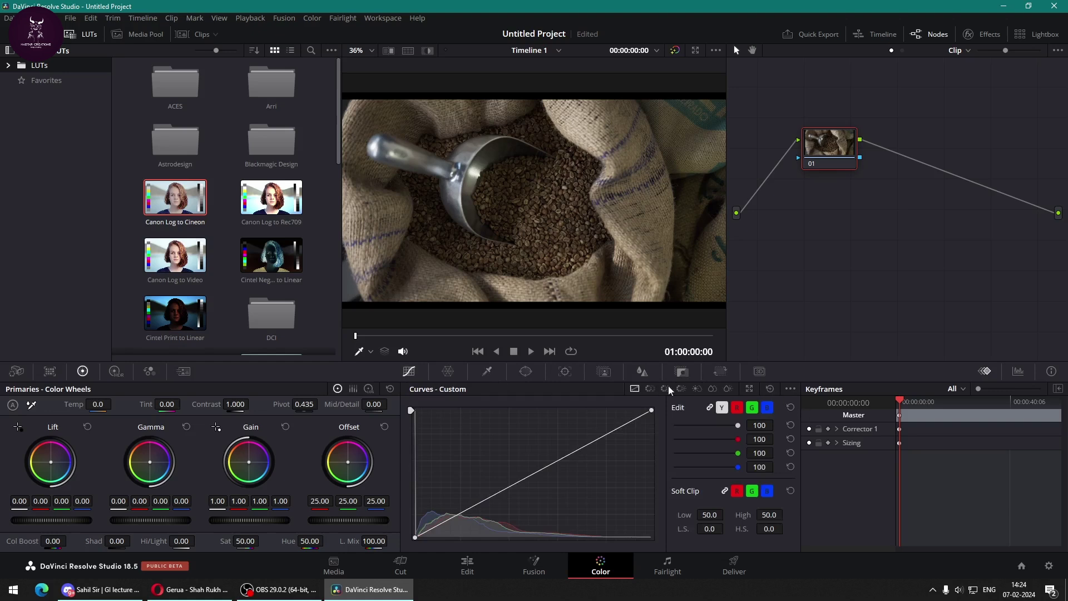
View both Color Warper modes, look through the Qualifier, Window, Tracker, Magic Mask and Key palettes, and reopen Curves.
{"action": "left_click", "coordinate": [447, 372]}
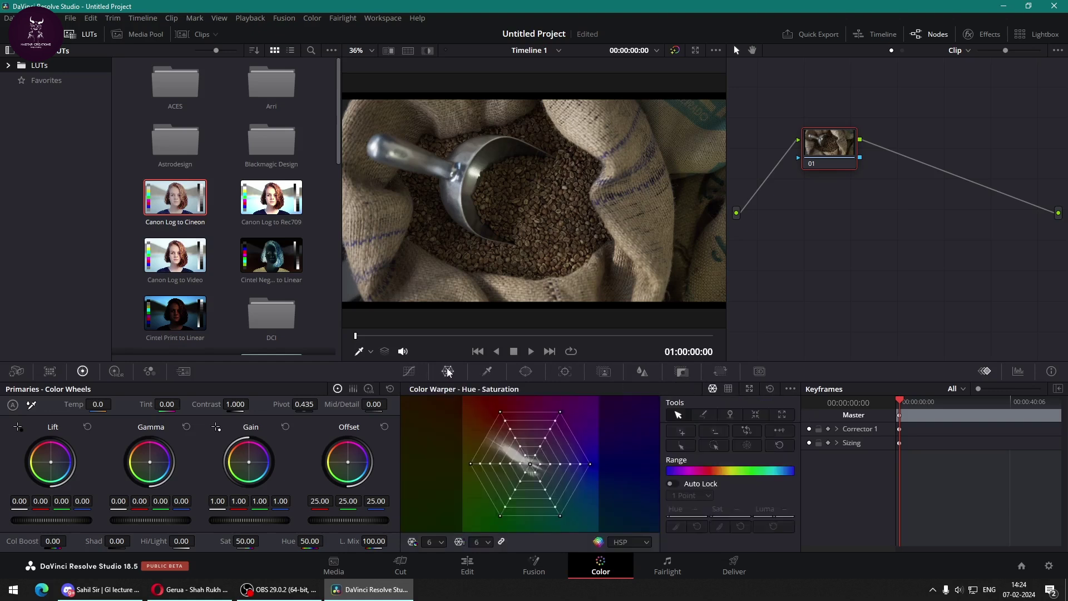
{"action": "left_click", "coordinate": [729, 389]}
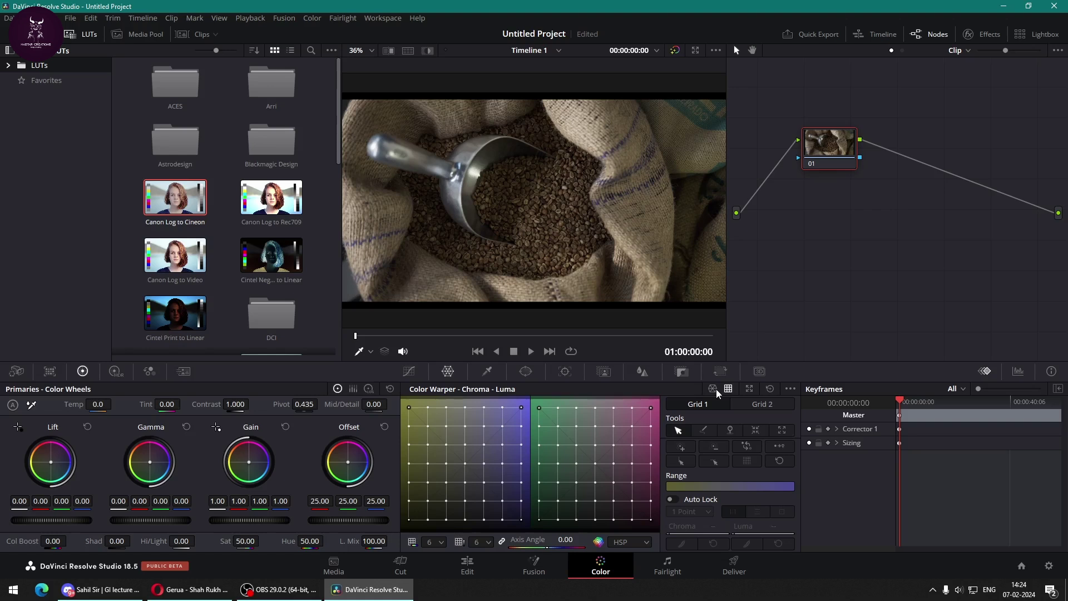
{"action": "left_click", "coordinate": [714, 388]}
{"action": "left_click", "coordinate": [486, 371]}
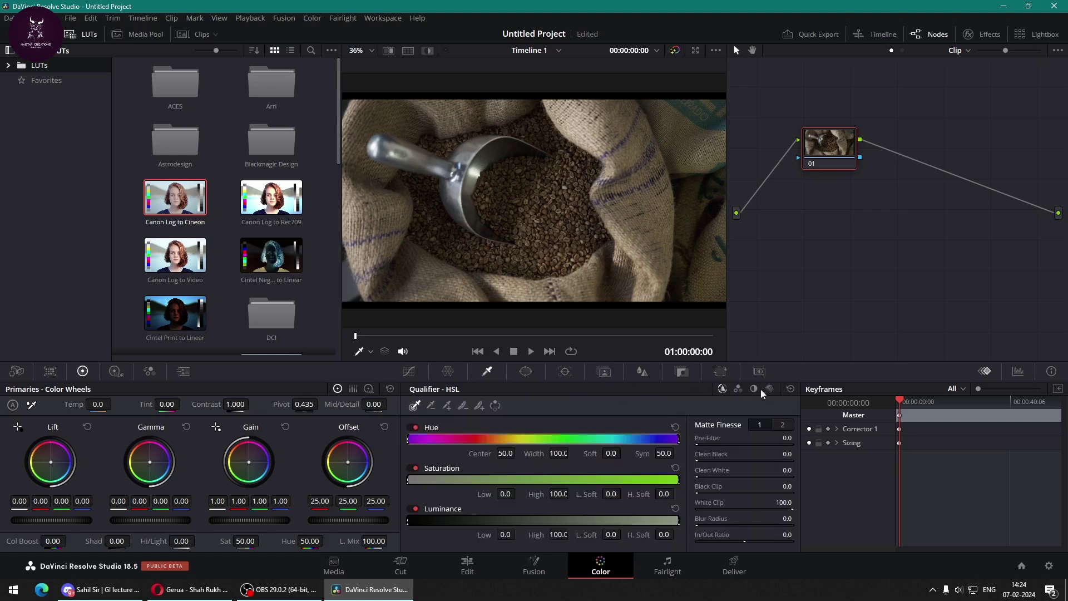
{"action": "left_click", "coordinate": [525, 371]}
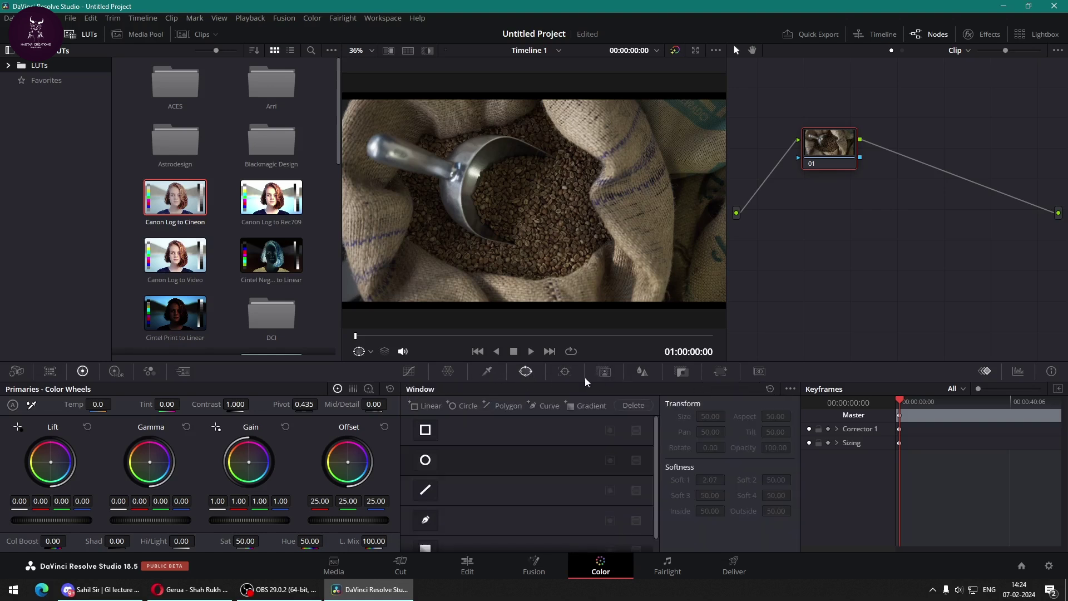
{"action": "left_click", "coordinate": [568, 372]}
{"action": "left_click", "coordinate": [605, 372]}
{"action": "left_click", "coordinate": [679, 373]}
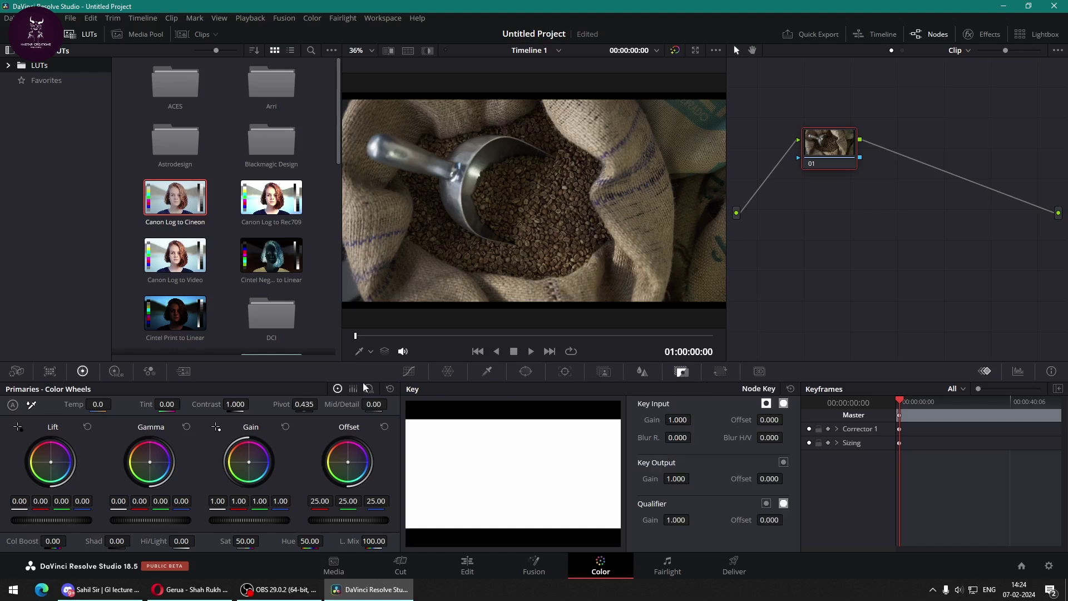
{"action": "left_click", "coordinate": [401, 373]}
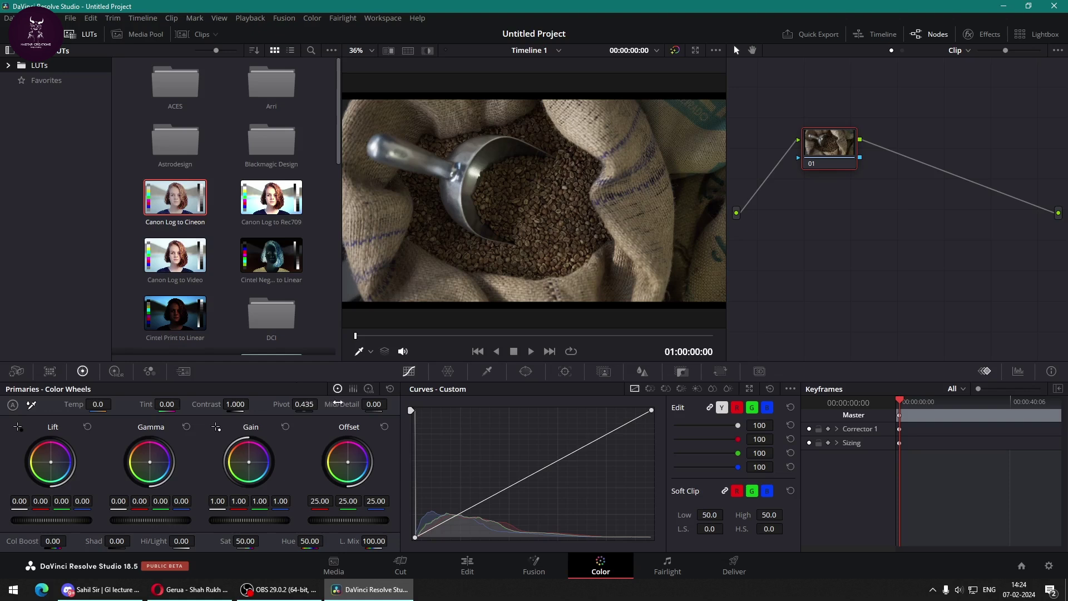
Show the Scopes in a floating window with parade, waveform, vectorscope and histogram, and move it over the node graph side.
{"action": "left_click", "coordinate": [1015, 376]}
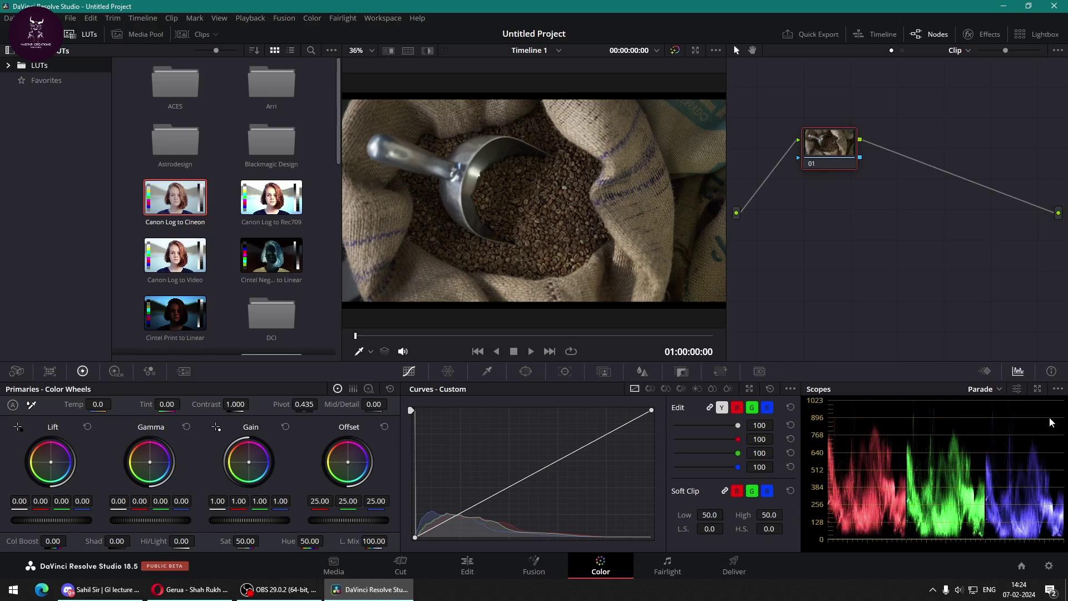
{"action": "left_click", "coordinate": [1037, 388]}
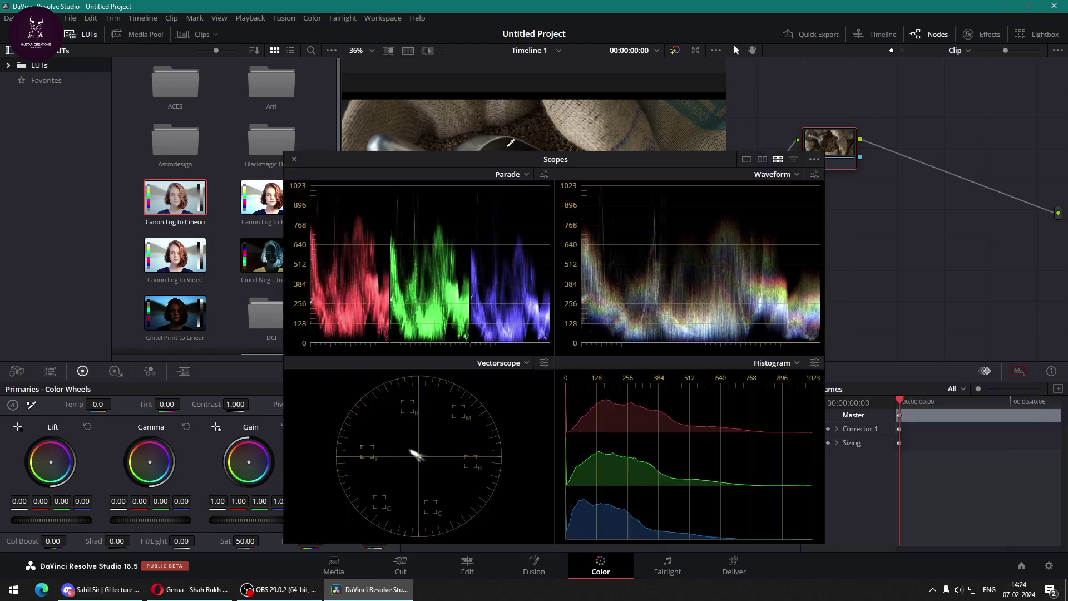
{"action": "left_click_drag", "start_coordinate": [507, 159], "coordinate": [594, 79]}
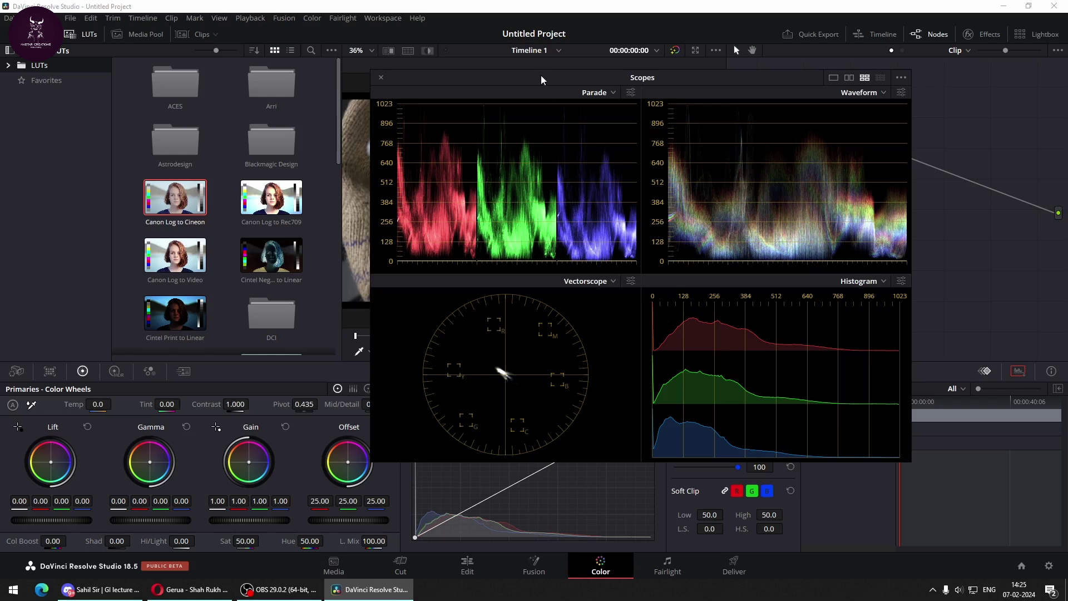
{"action": "left_click_drag", "start_coordinate": [540, 76], "coordinate": [652, 123]}
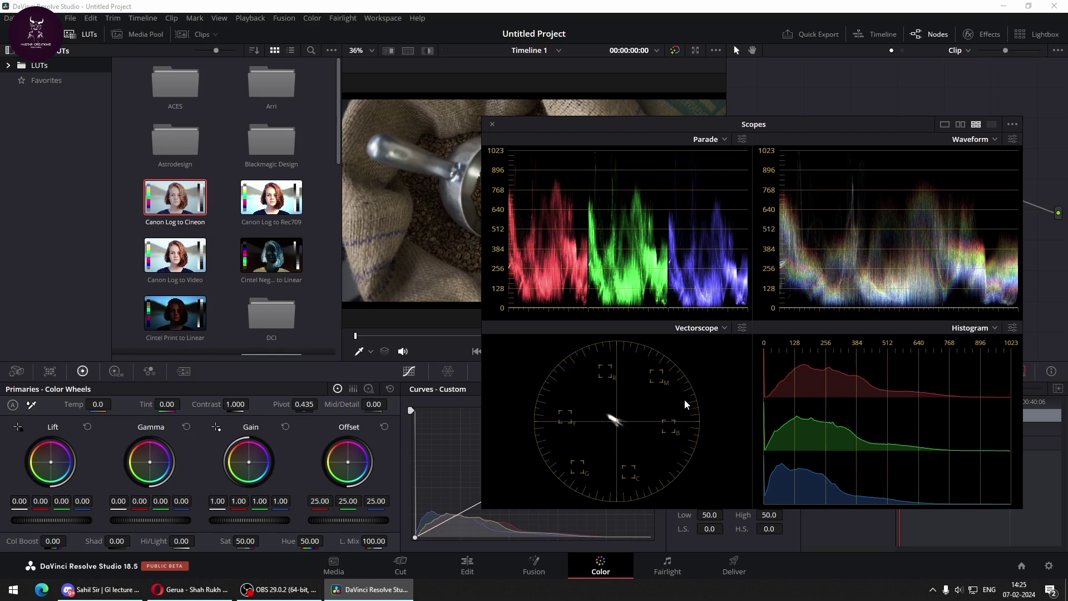
Look through the vectorscope's display settings, including the skin tone indicator, and the scopes' waveform and vectorscope scale style options.
{"action": "left_click", "coordinate": [741, 328]}
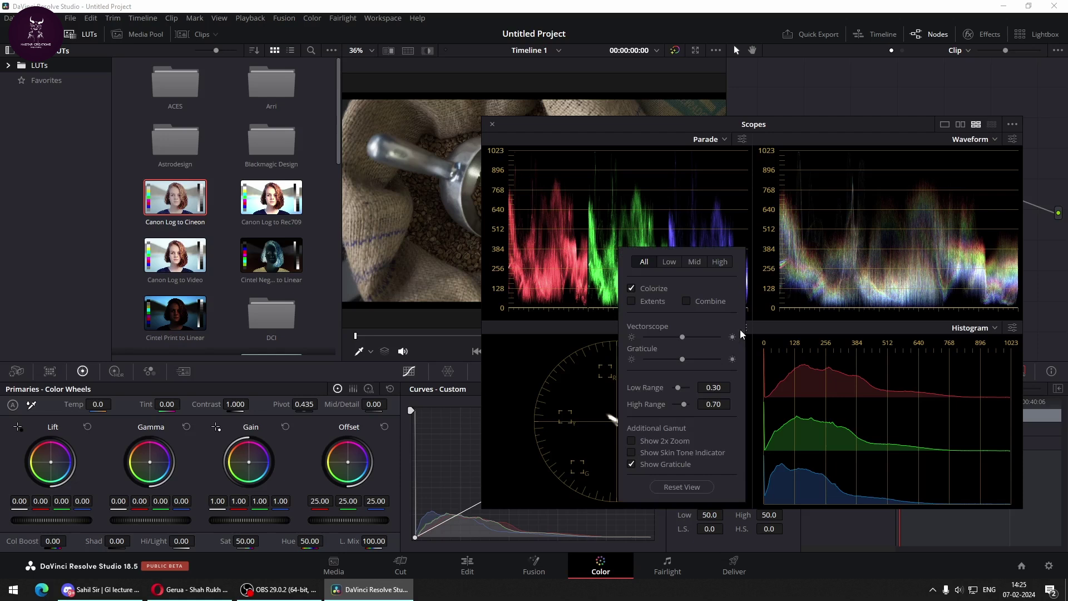
{"action": "left_click", "coordinate": [678, 453]}
{"action": "left_click", "coordinate": [558, 370]}
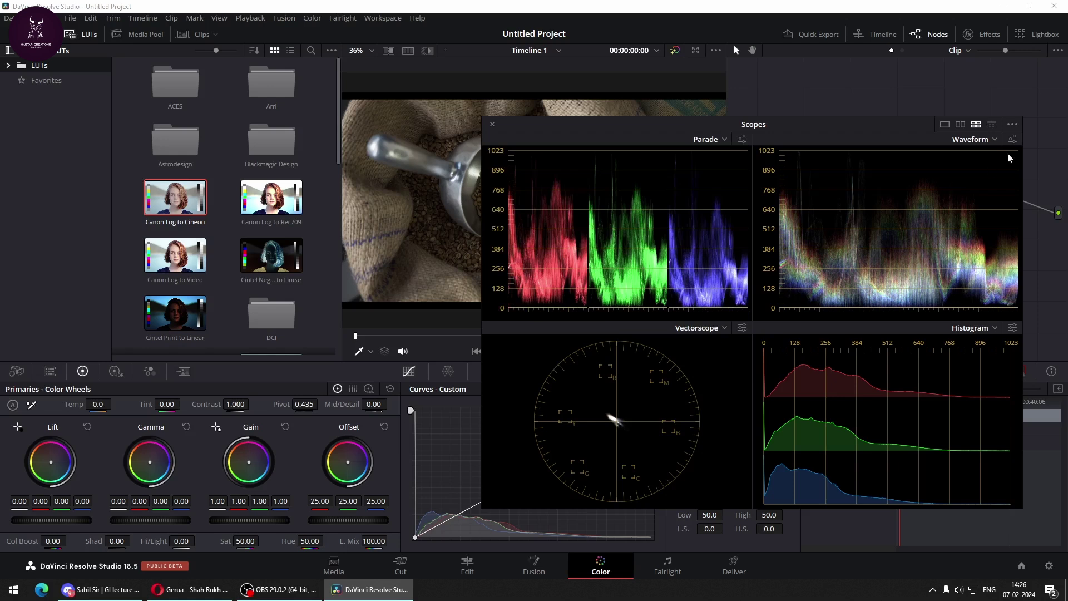
{"action": "left_click", "coordinate": [1012, 124]}
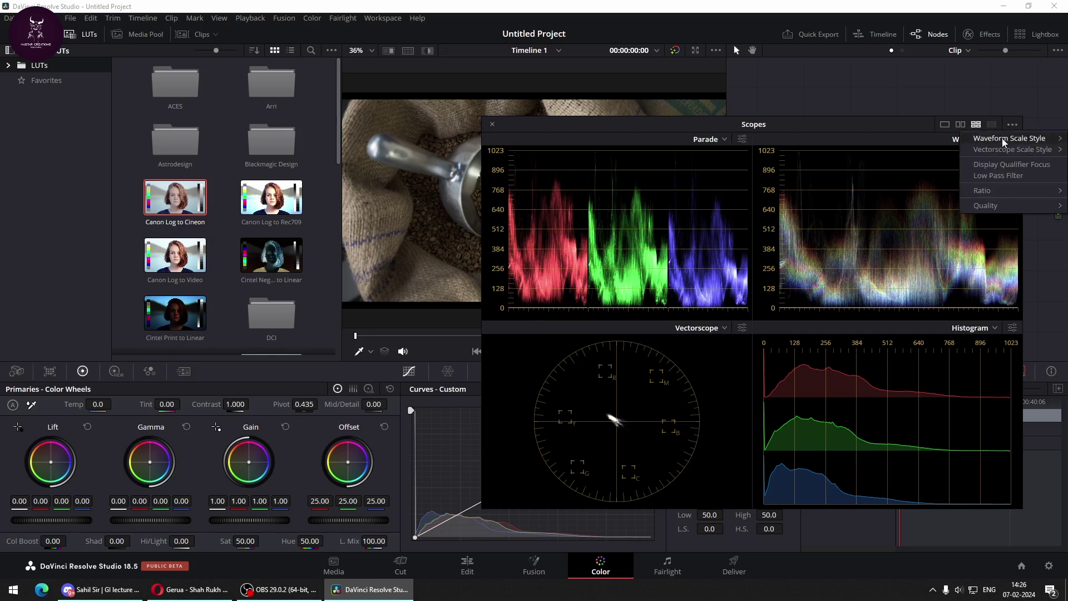
{"action": "mouse_move", "coordinate": [998, 150]}
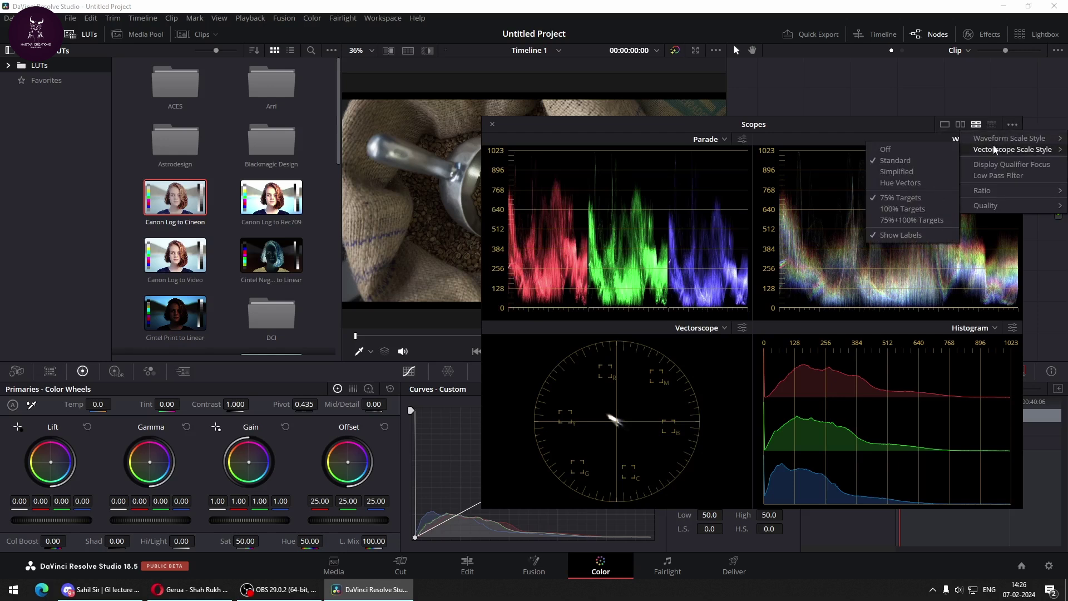
{"action": "left_click", "coordinate": [993, 124]}
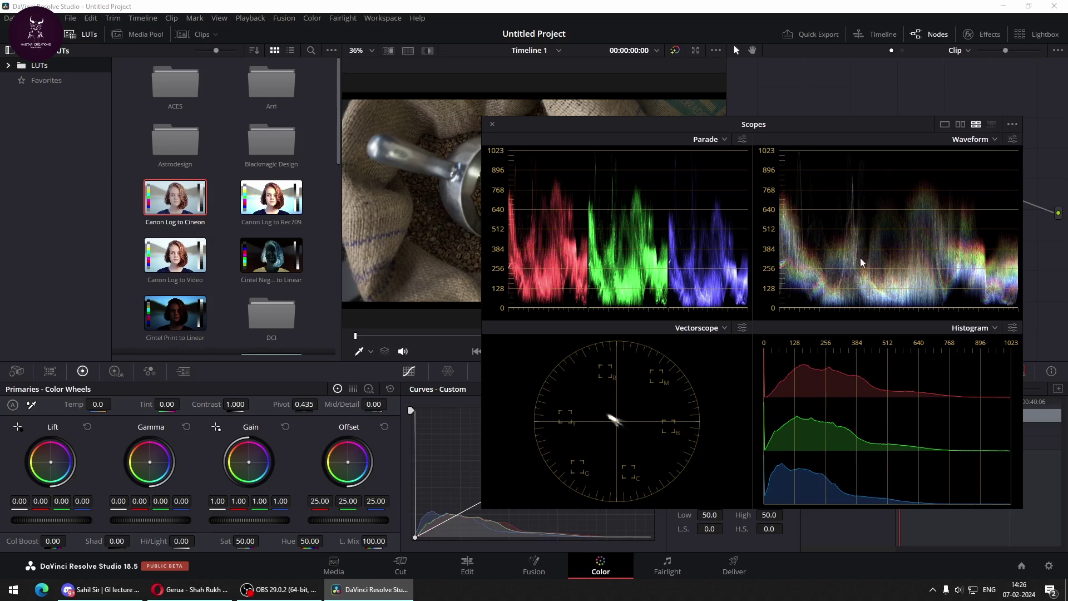
Reduce the Scopes window to a single parade, shrink it and place it over the node graph beside the viewer.
{"action": "left_click", "coordinate": [945, 125]}
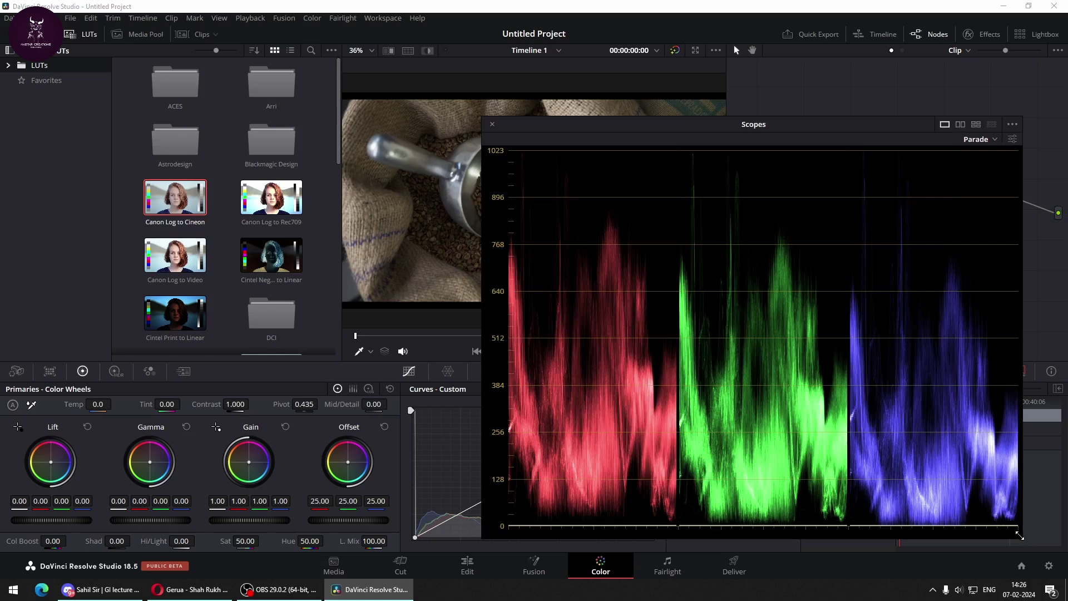
{"action": "left_click_drag", "start_coordinate": [1021, 535], "coordinate": [810, 378]}
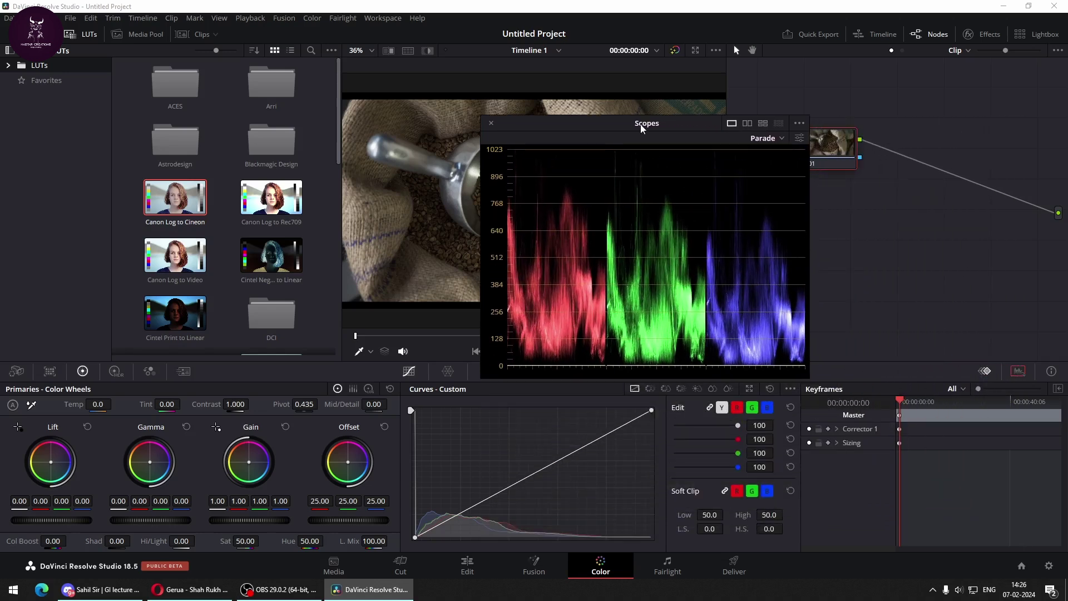
{"action": "left_click_drag", "start_coordinate": [640, 124], "coordinate": [826, 71]}
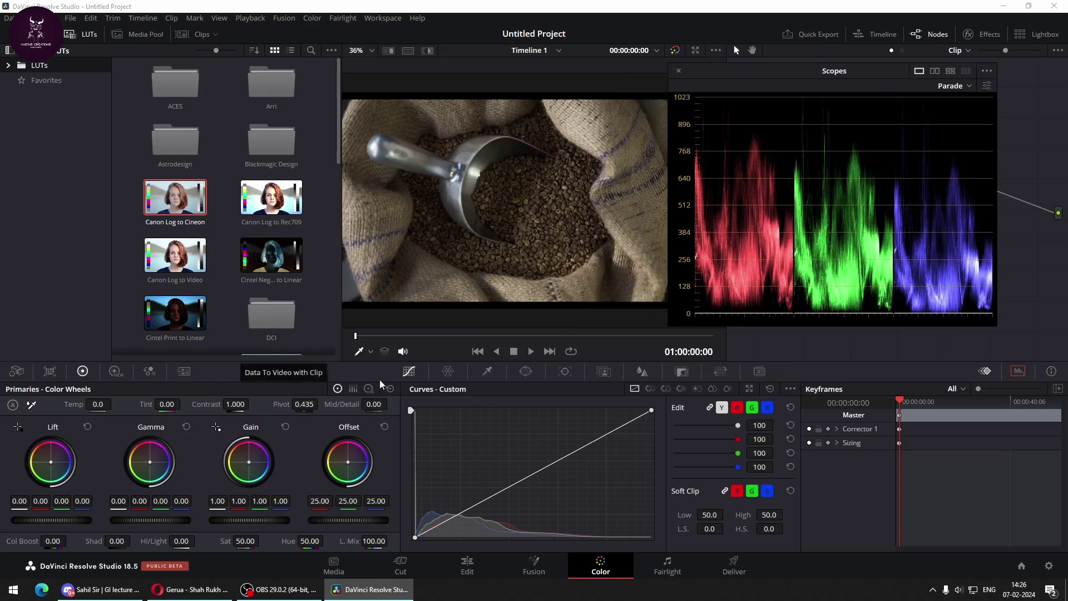
Play the clip to watch the parade scope, stop playback and bring the playhead back to 00:00:00:07.
{"action": "left_click", "coordinate": [530, 351]}
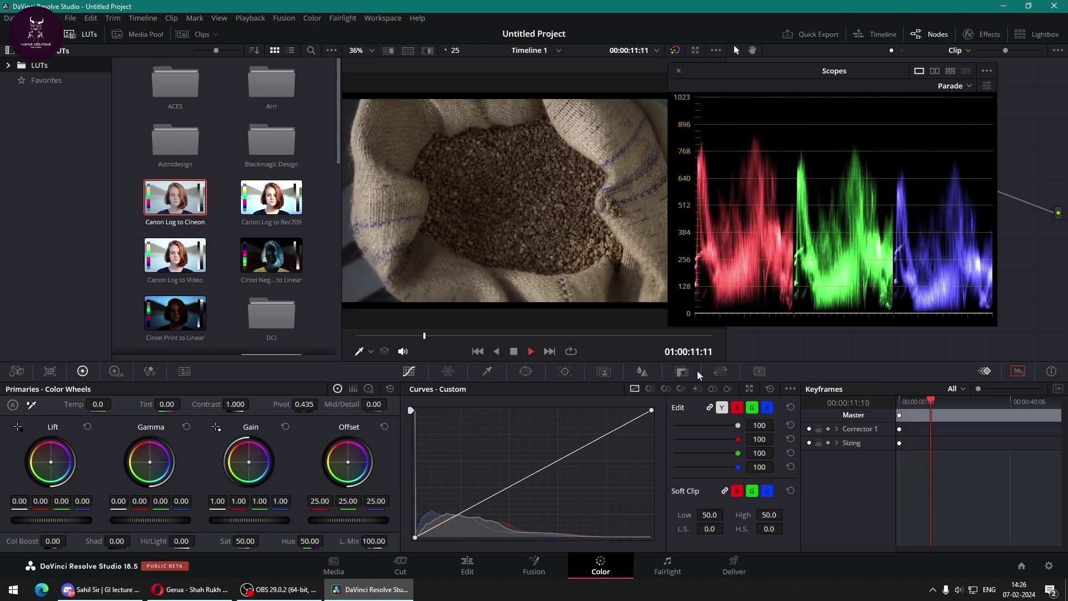
{"action": "left_click", "coordinate": [513, 352]}
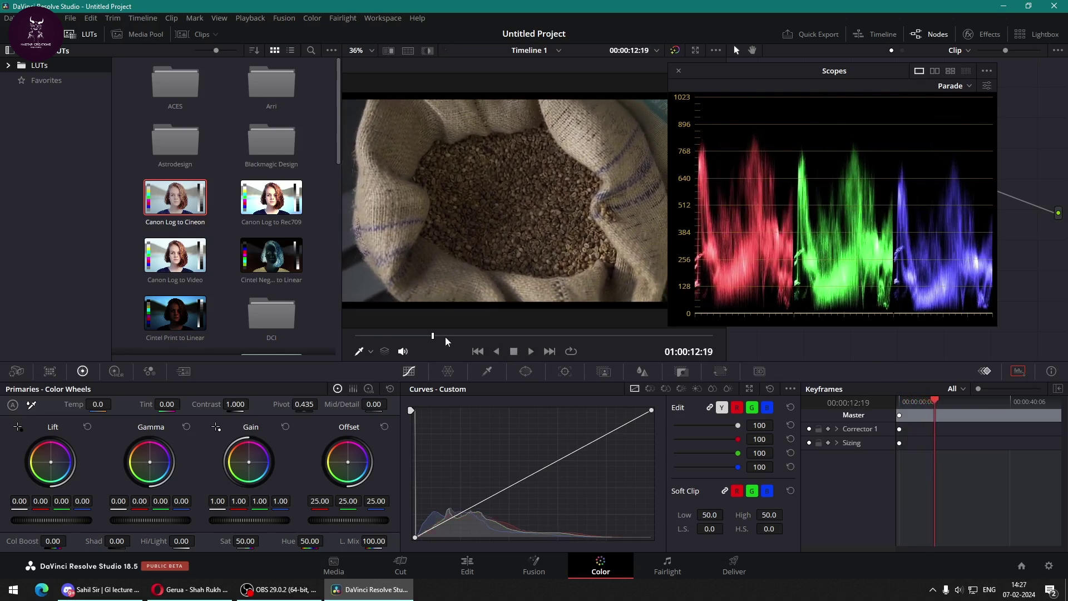
{"action": "left_click_drag", "start_coordinate": [426, 336], "coordinate": [357, 336]}
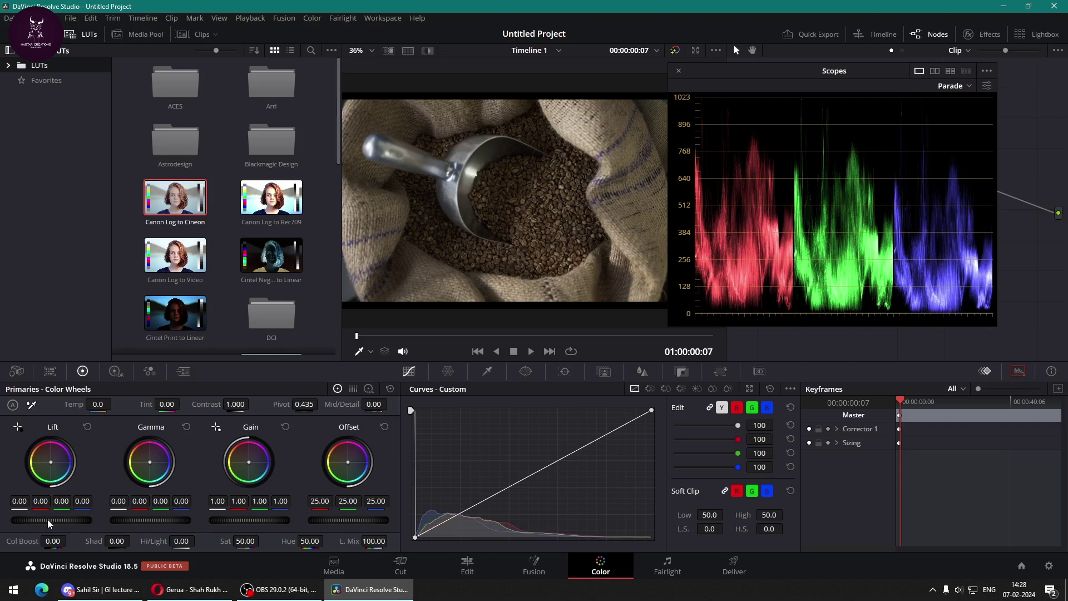
Adjust the overall Lift with its master wheel, setting all four Lift values to 0.04.
{"action": "left_click_drag", "start_coordinate": [51, 520], "coordinate": [1, 572]}
{"action": "left_click_drag", "start_coordinate": [61, 520], "coordinate": [42, 519]}
Move the playhead to 00:00:18:24 in the Edit page timeline and return to the Color page.
{"action": "left_click", "coordinate": [467, 565]}
{"action": "left_click", "coordinate": [304, 442]}
{"action": "left_click_drag", "start_coordinate": [197, 368], "coordinate": [202, 368]}
{"action": "left_click", "coordinate": [600, 566]}
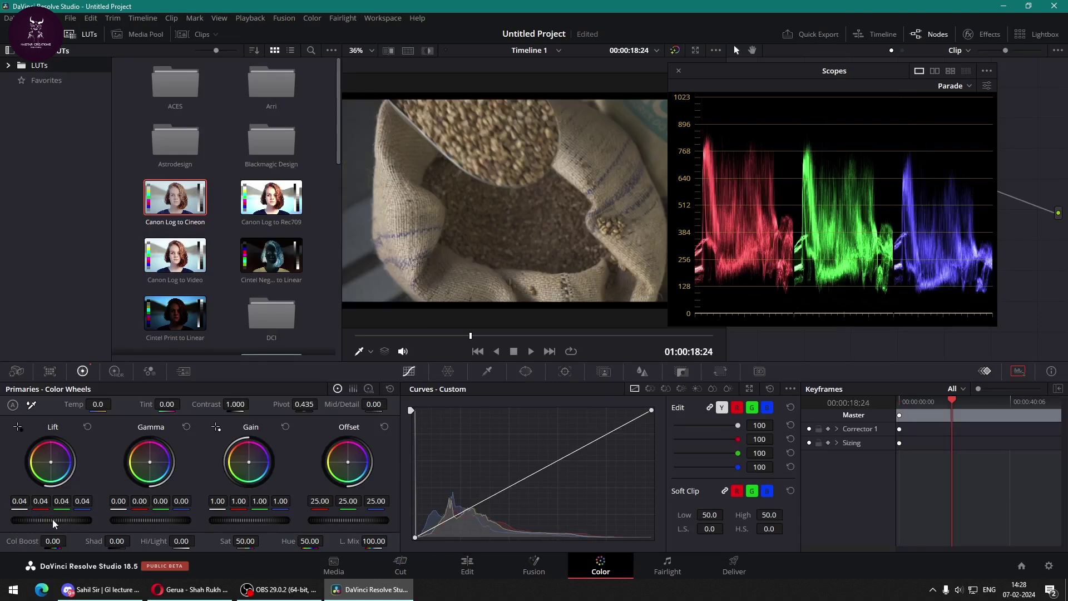
Raise the overall Lift to 0.52 against the parade, and reset Lift to its default.
{"action": "mouse_move", "coordinate": [52, 519]}
{"action": "left_mouse_down"}
{"action": "mouse_move", "coordinate": [45, 546]}
{"action": "mouse_move", "coordinate": [66, 519]}
{"action": "mouse_move", "coordinate": [53, 519]}
{"action": "left_mouse_up"}
{"action": "left_click_drag", "start_coordinate": [24, 526], "coordinate": [125, 526]}
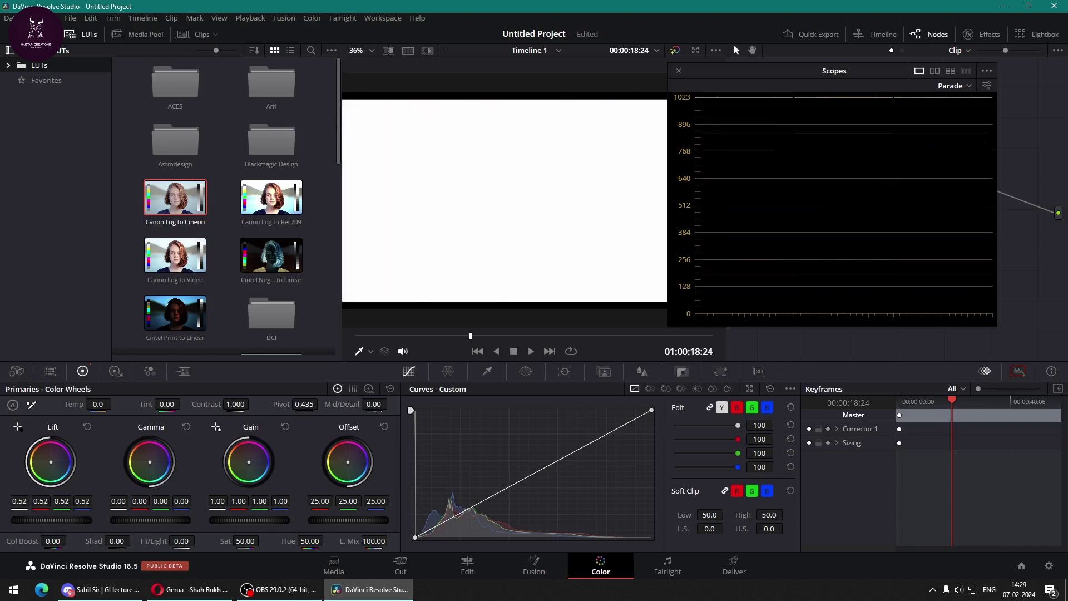
{"action": "left_click", "coordinate": [88, 426]}
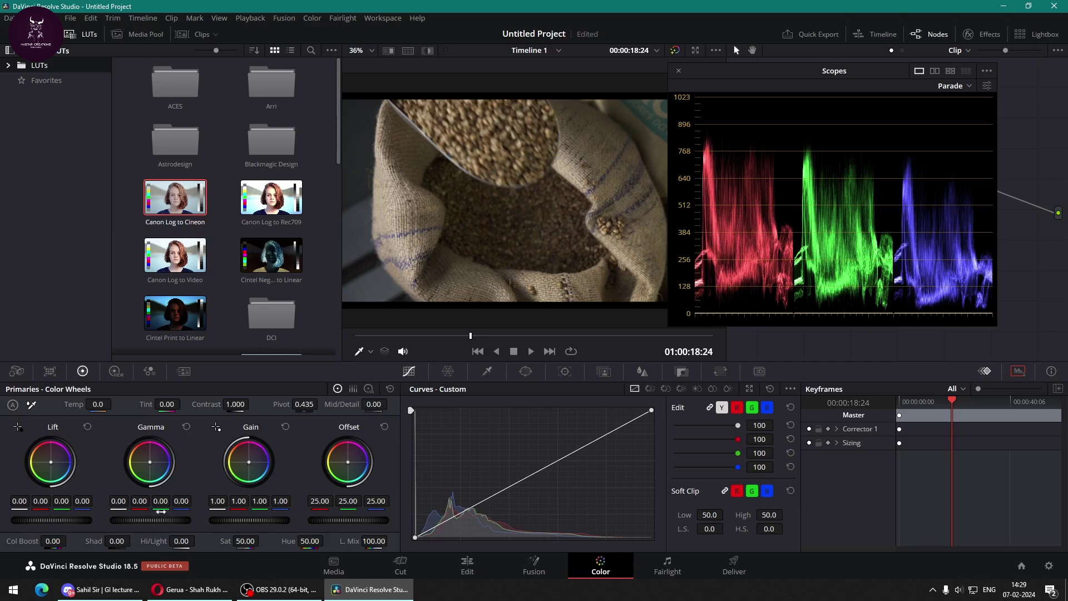
Try overall Gamma at 0.01 and overall Gain at 1.23, resetting each to its default after its trial.
{"action": "left_click_drag", "start_coordinate": [146, 520], "coordinate": [150, 520]}
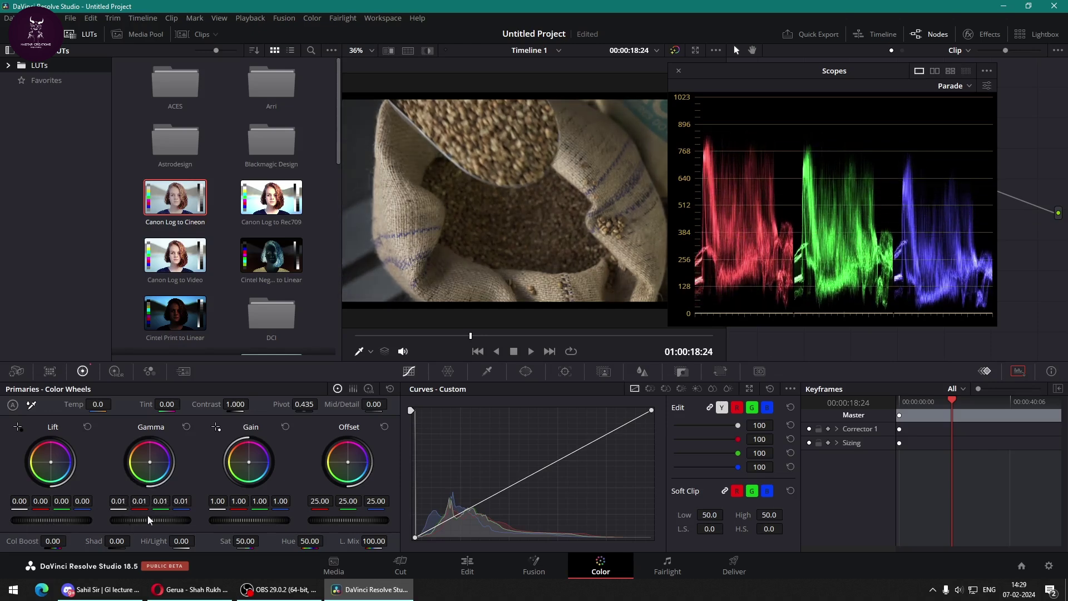
{"action": "left_click", "coordinate": [186, 427]}
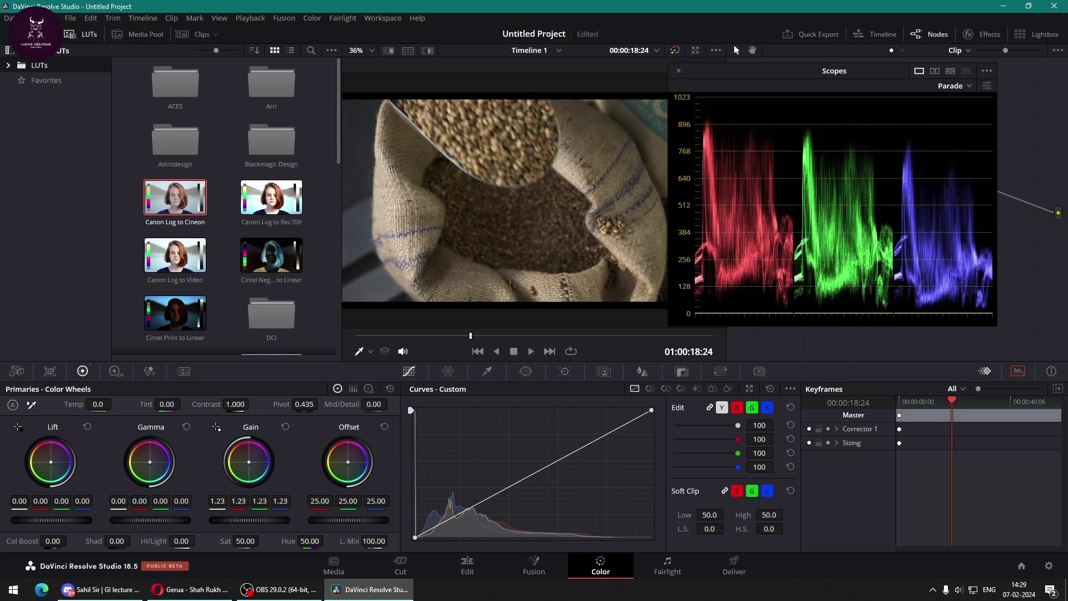
{"action": "left_click_drag", "start_coordinate": [249, 520], "coordinate": [278, 520]}
{"action": "left_click", "coordinate": [286, 427]}
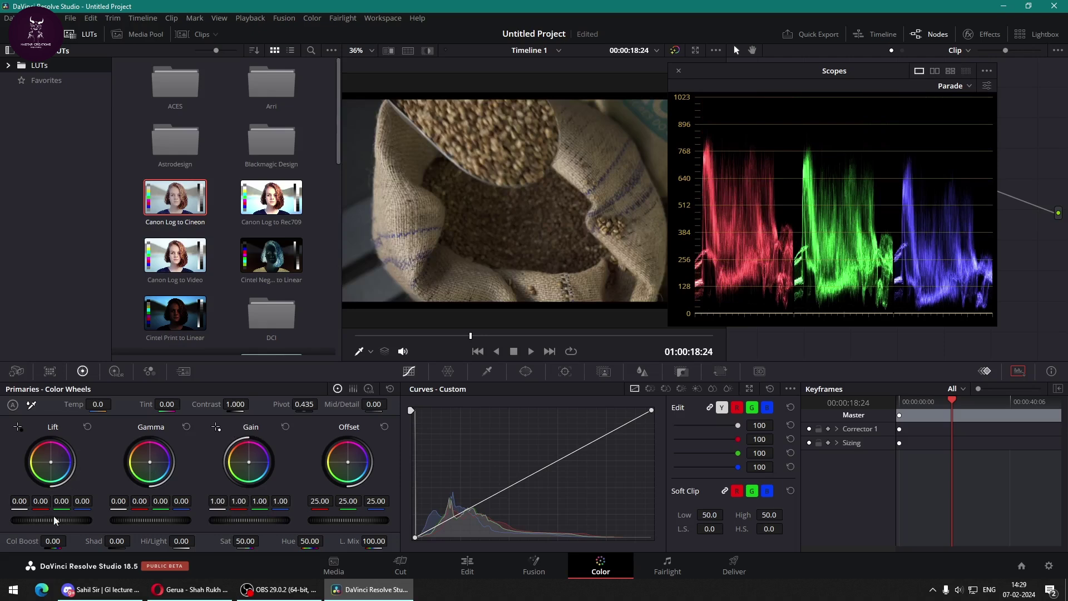
Try overall Lift at -0.10 and overall Gamma at 0.18, resetting each to its default after its trial.
{"action": "left_click_drag", "start_coordinate": [51, 520], "coordinate": [39, 520]}
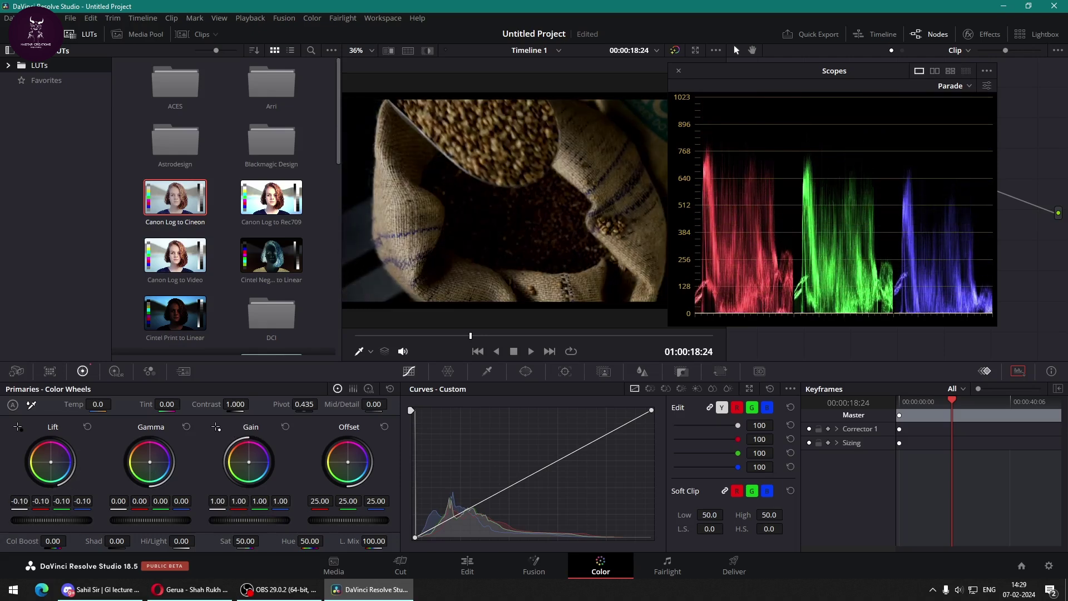
{"action": "left_click", "coordinate": [88, 427]}
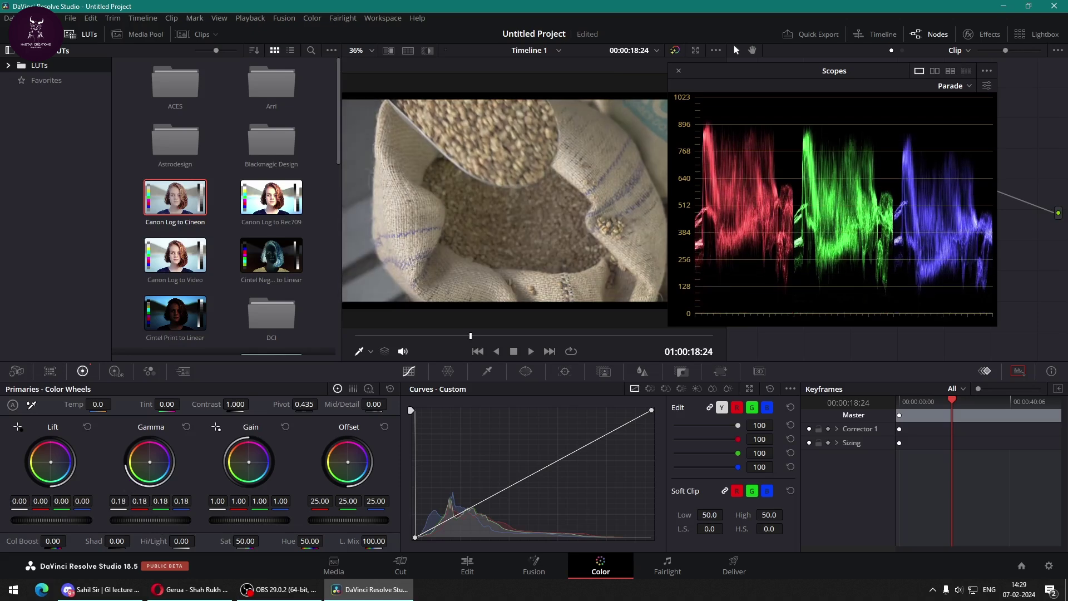
{"action": "left_click", "coordinate": [186, 427]}
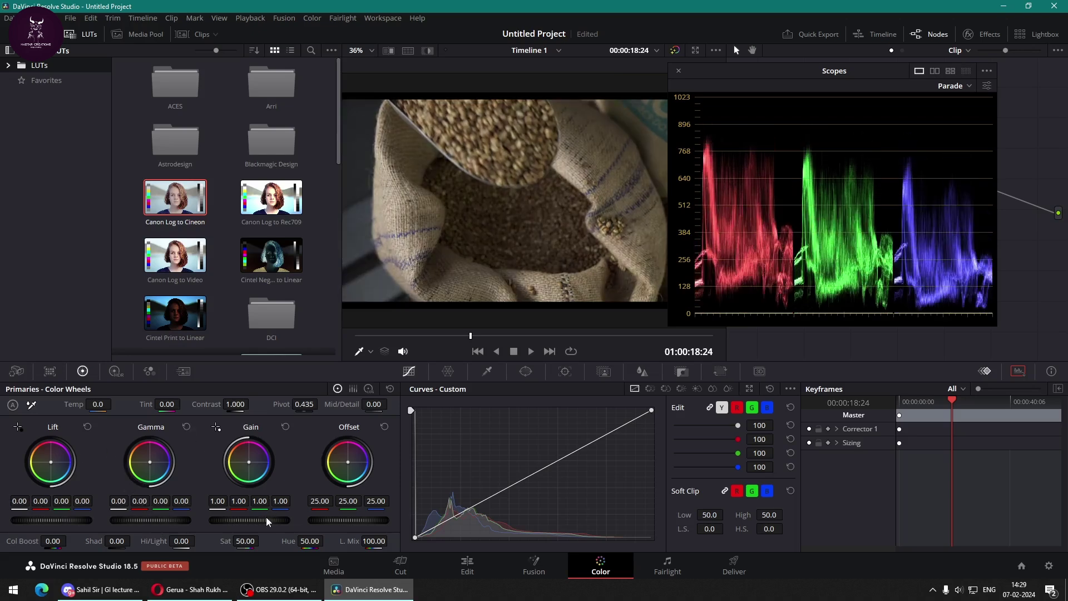
Try overall Gain at 2.01 and overall Offset at 13.00, resetting each to its default after its trial.
{"action": "left_click_drag", "start_coordinate": [255, 526], "coordinate": [323, 526]}
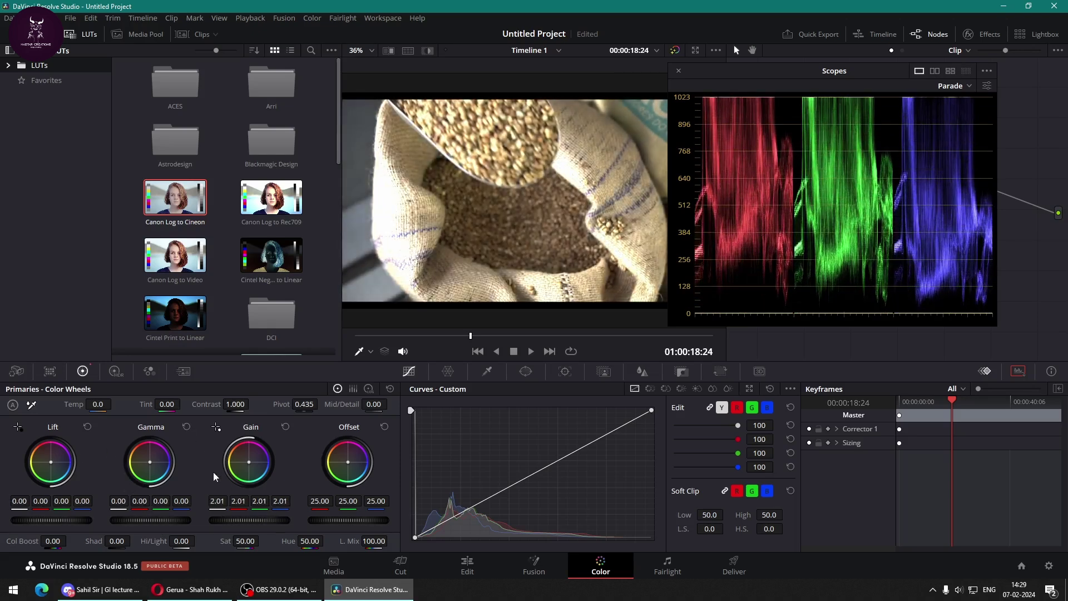
{"action": "left_click", "coordinate": [284, 428]}
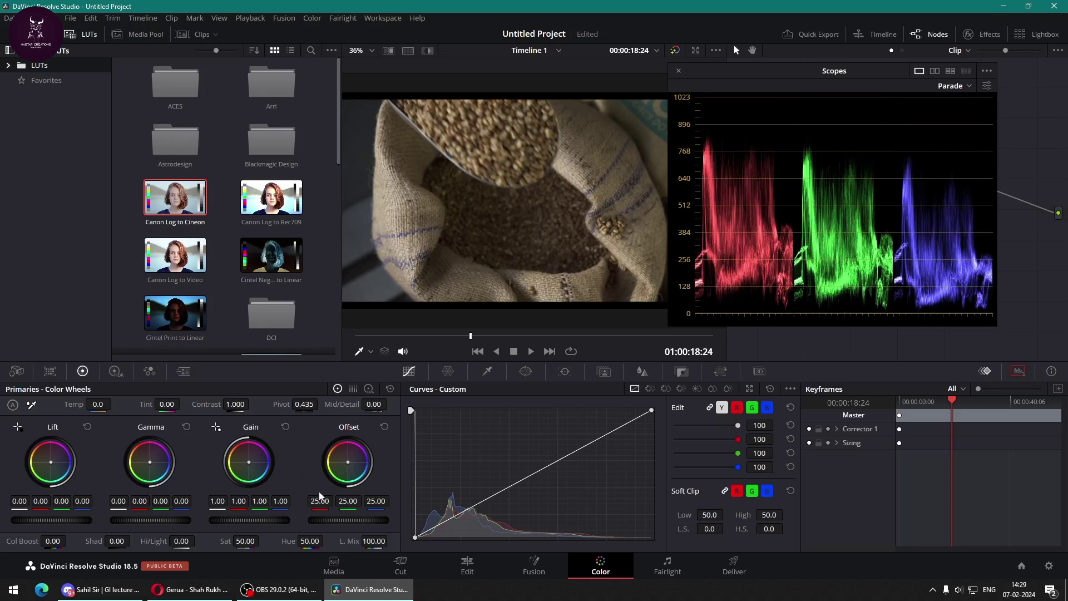
{"action": "mouse_move", "coordinate": [346, 524]}
{"action": "left_mouse_down"}
{"action": "mouse_move", "coordinate": [384, 524]}
{"action": "mouse_move", "coordinate": [344, 524]}
{"action": "mouse_move", "coordinate": [378, 524]}
{"action": "mouse_move", "coordinate": [365, 525]}
{"action": "left_mouse_up"}
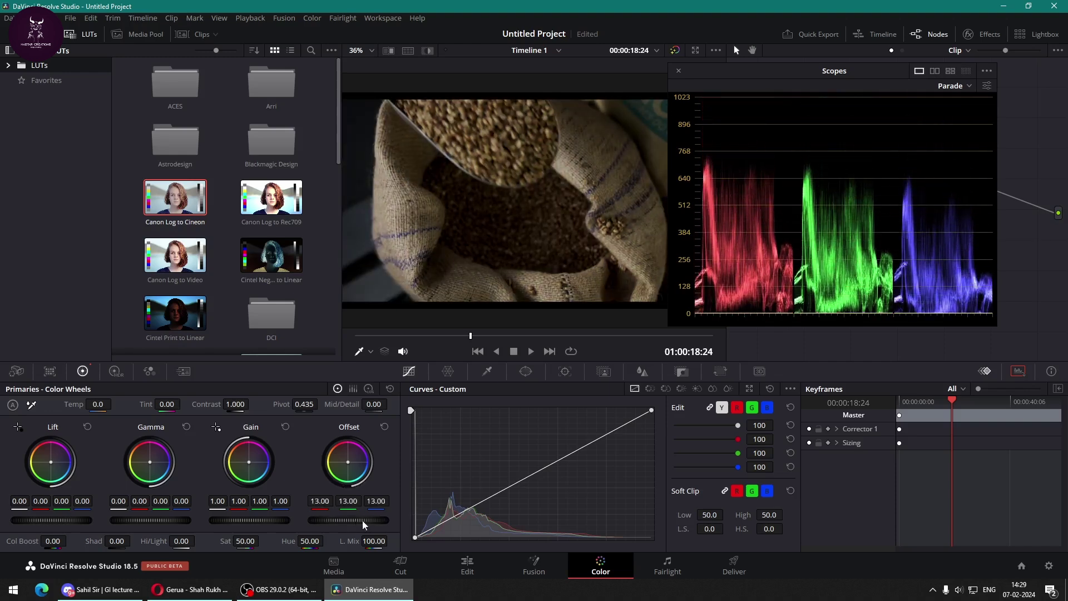
{"action": "left_click", "coordinate": [385, 427]}
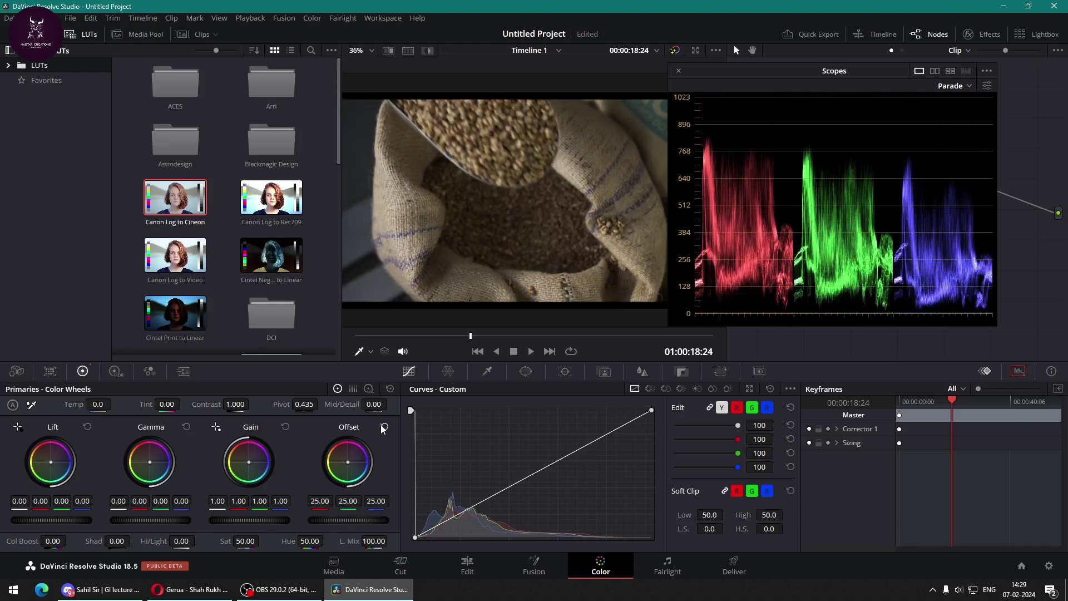
Look at the Primaries palette's Color Bars and Log Wheels modes, and return to Color Wheels.
{"action": "left_click", "coordinate": [353, 389]}
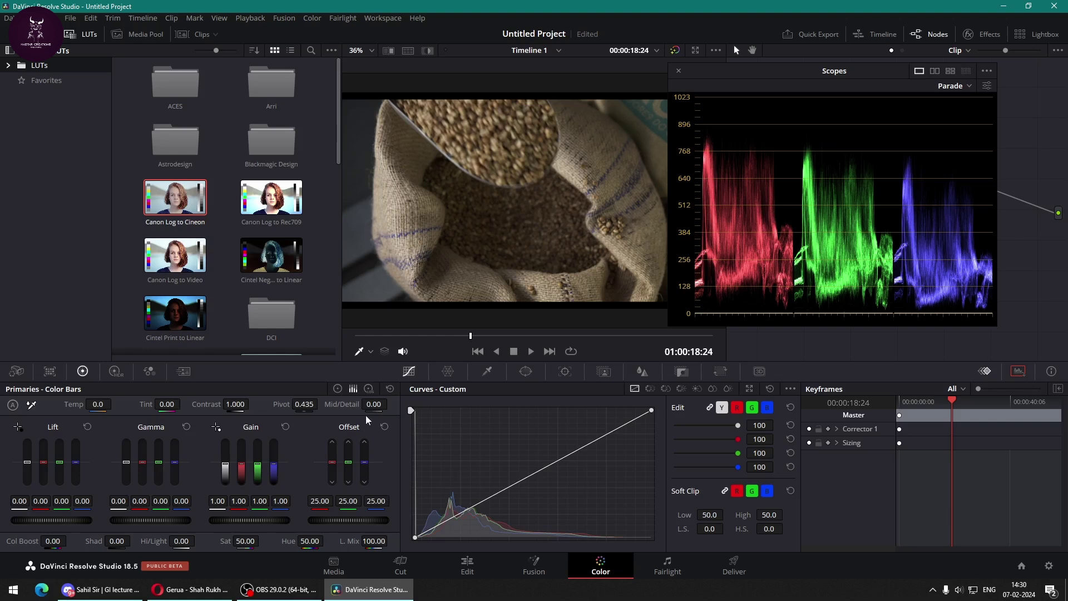
{"action": "left_click", "coordinate": [369, 388]}
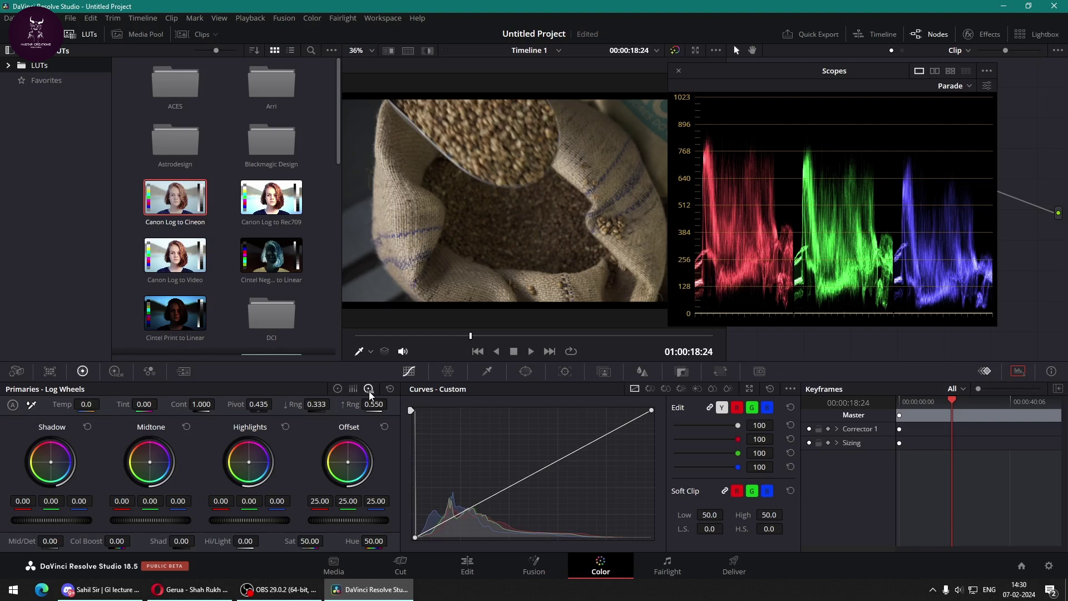
{"action": "left_click", "coordinate": [337, 388]}
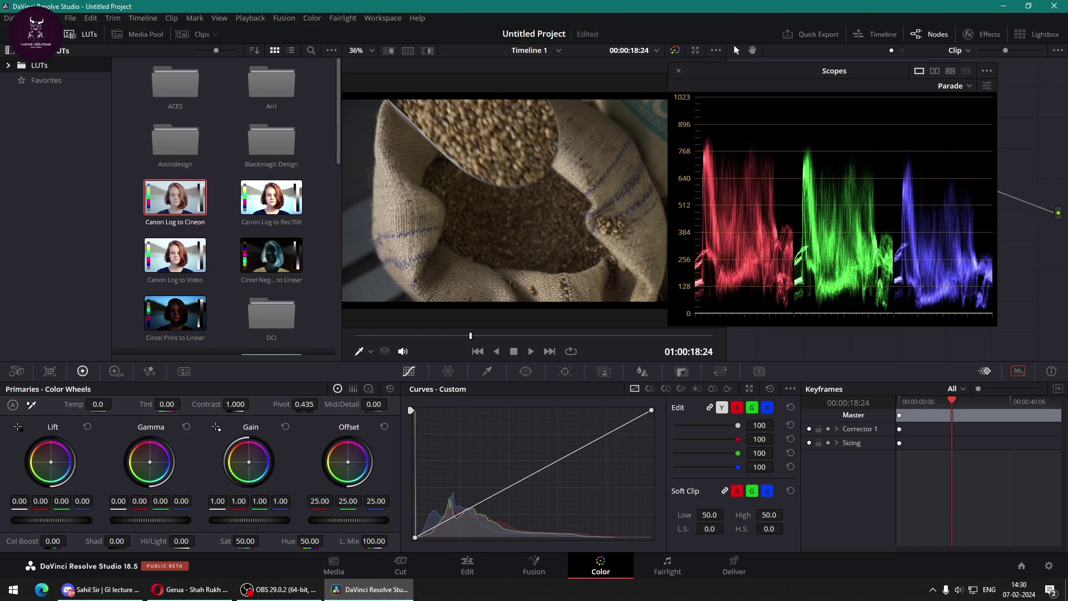
Lower the overall Lift to -0.01, and in Color Bars mode set its red, green and blue channels to -0.02.
{"action": "left_click_drag", "start_coordinate": [51, 520], "coordinate": [50, 520]}
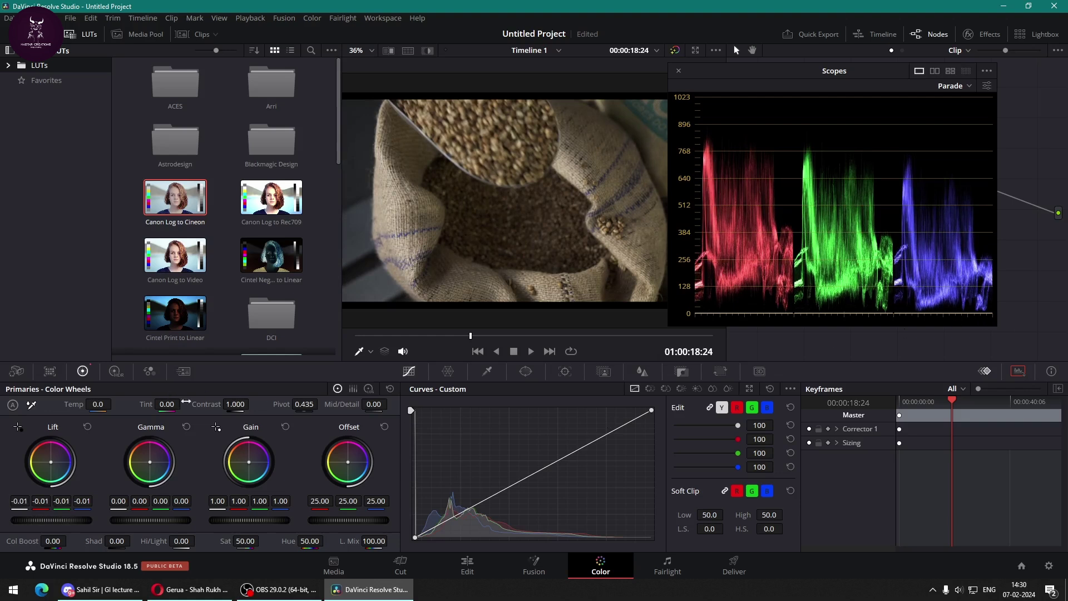
{"action": "left_click", "coordinate": [353, 388]}
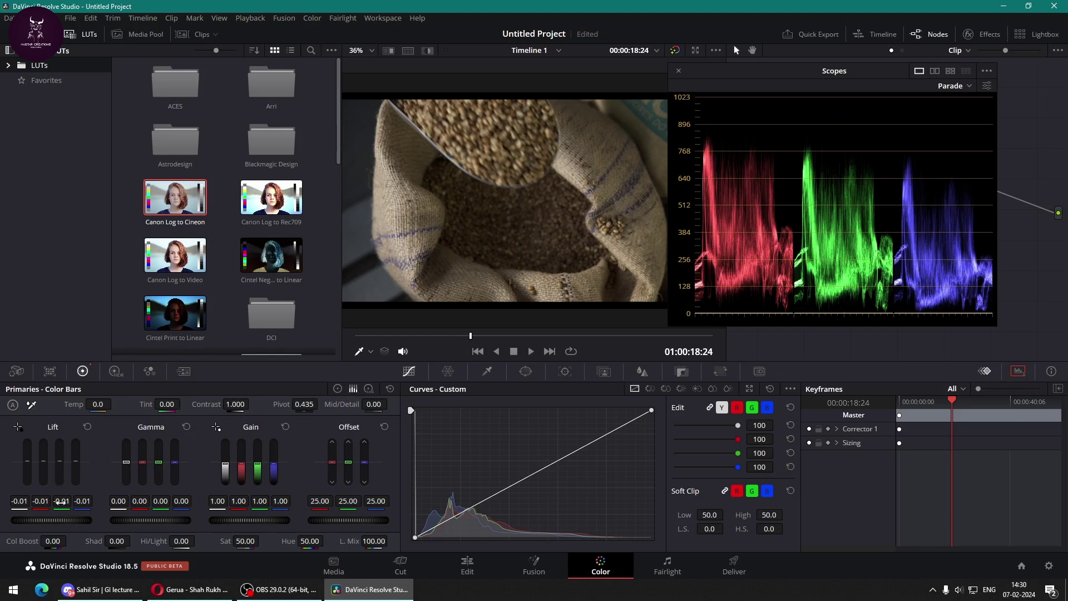
{"action": "key", "text": "ctrl+s"}
{"action": "scroll", "coordinate": [57, 464], "scroll_direction": "down", "scroll_amount": 1}
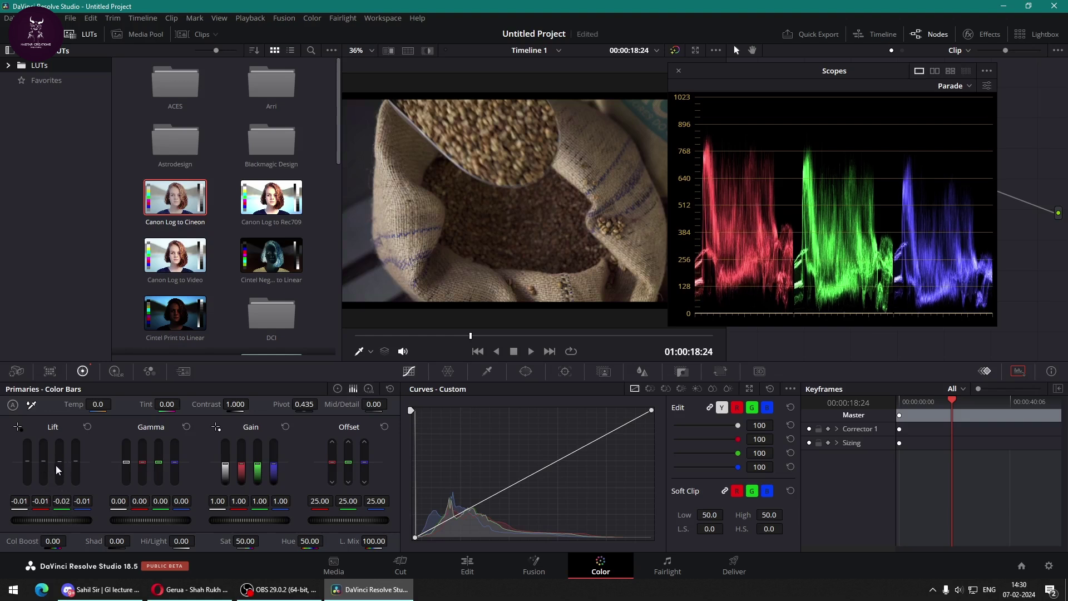
{"action": "scroll", "coordinate": [74, 466], "scroll_direction": "down", "scroll_amount": 1}
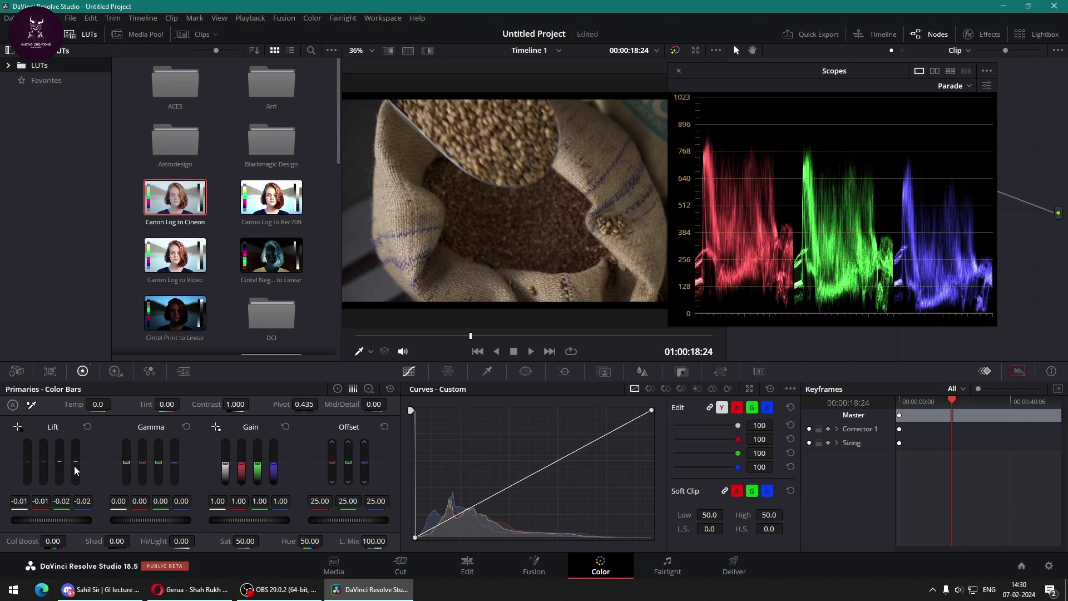
{"action": "scroll", "coordinate": [40, 465], "scroll_direction": "down", "scroll_amount": 1}
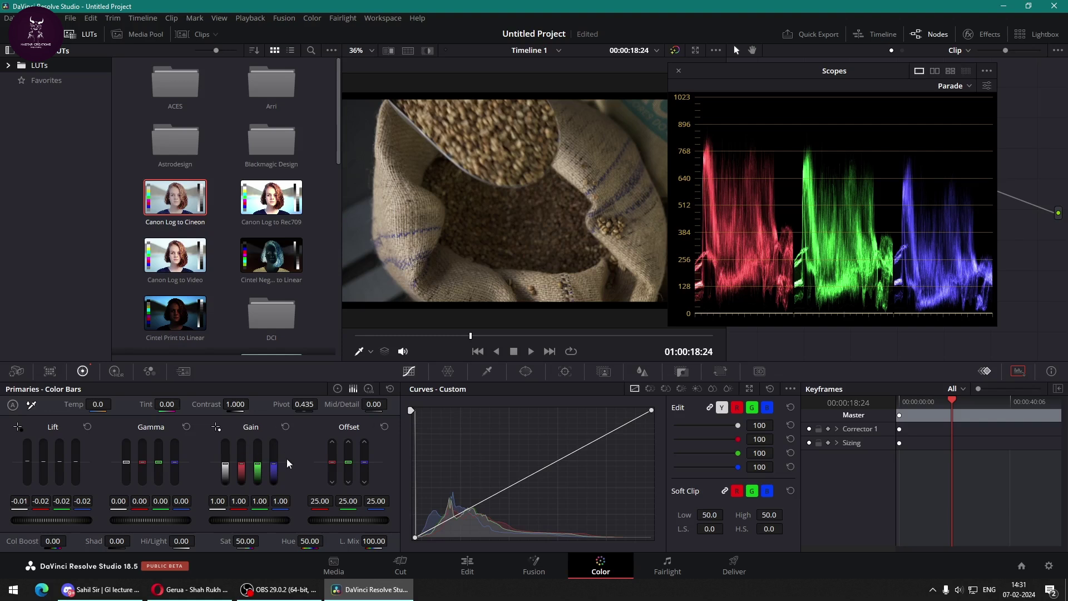
Raise Gain green to 1.05 and blue to 1.15, and in Color Wheels mode raise overall Gain to 1.17, 1.17, 1.23, 1.35.
{"action": "left_click_drag", "start_coordinate": [257, 473], "coordinate": [274, 470]}
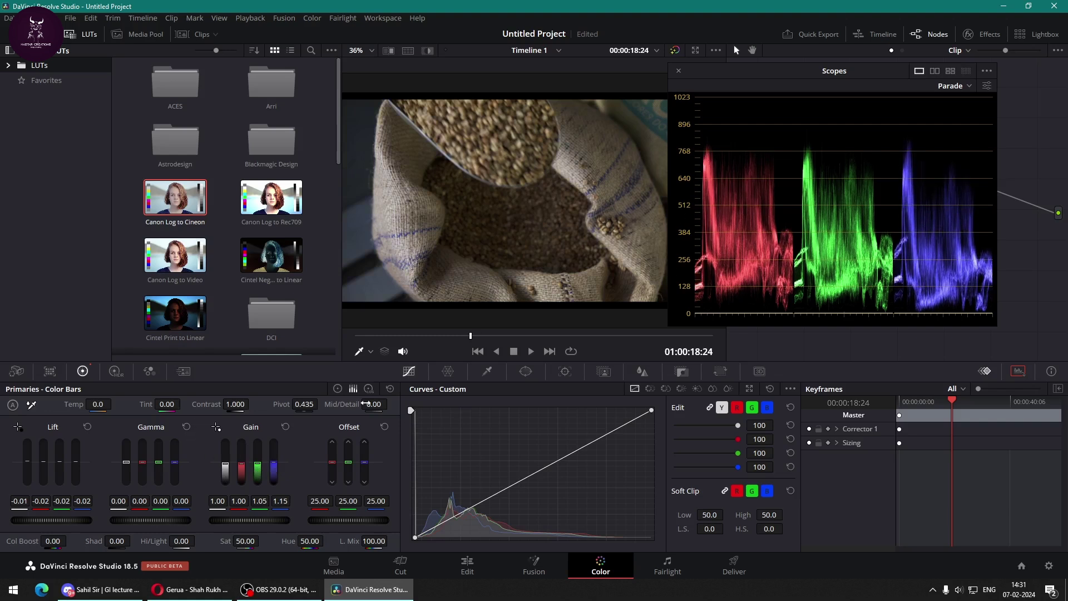
{"action": "left_click", "coordinate": [336, 388]}
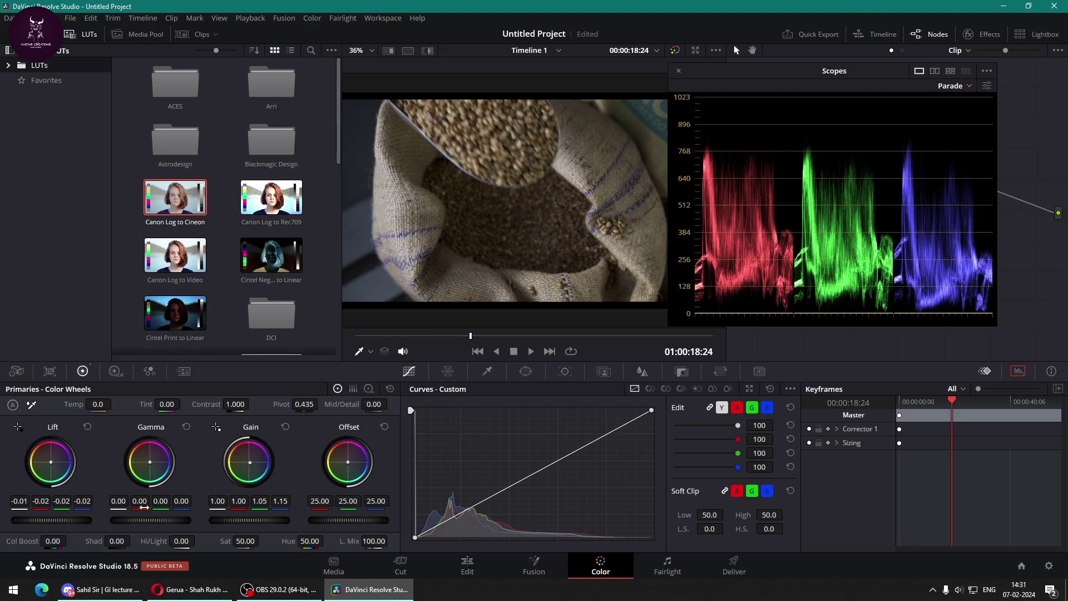
{"action": "left_click_drag", "start_coordinate": [249, 519], "coordinate": [245, 520]}
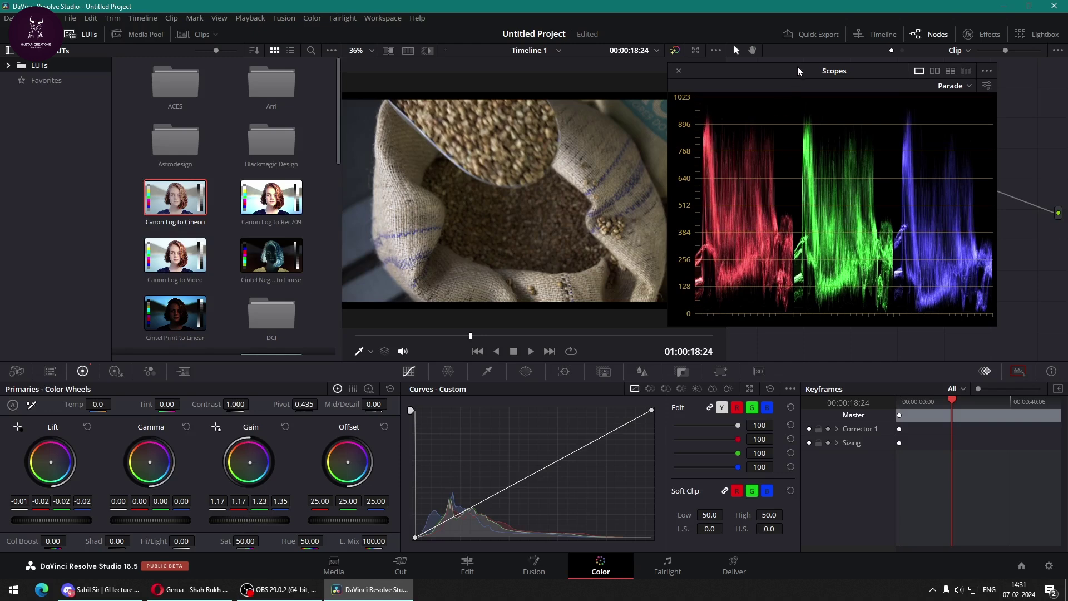
Move the Scopes window clear of the viewer and toggle the grade bypass repeatedly to compare before and after, leaving the grade enabled.
{"action": "left_click_drag", "start_coordinate": [798, 73], "coordinate": [837, 376]}
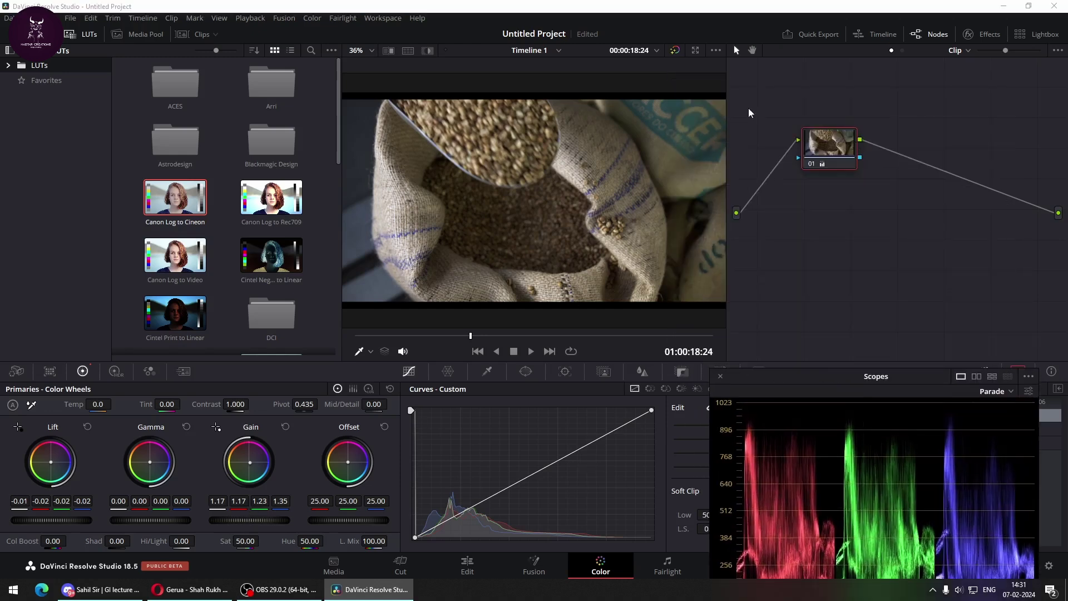
{"action": "left_click", "coordinate": [675, 51]}
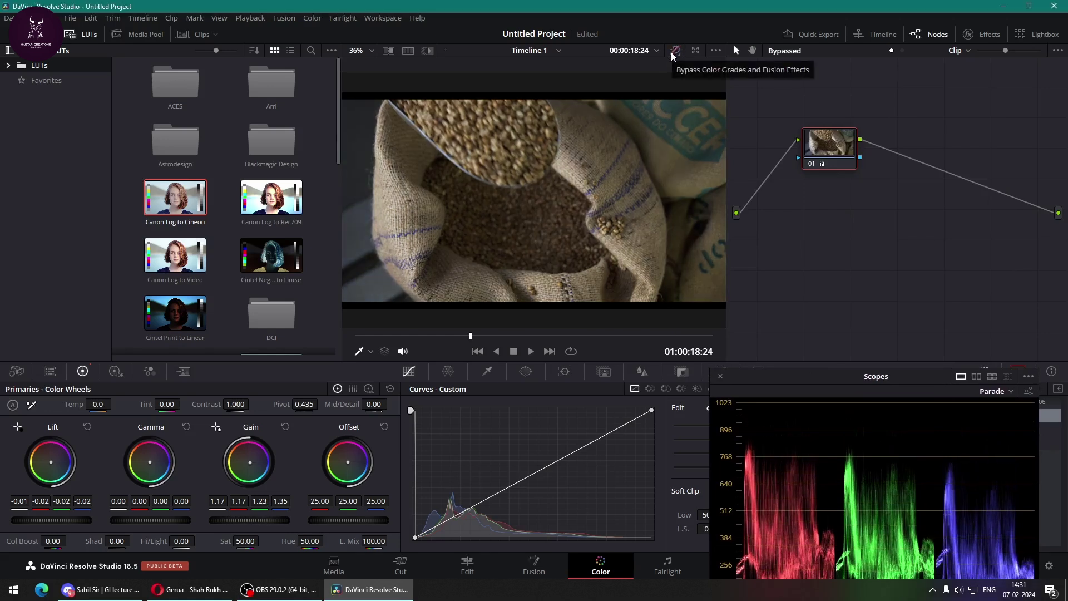
{"action": "left_click", "coordinate": [671, 51]}
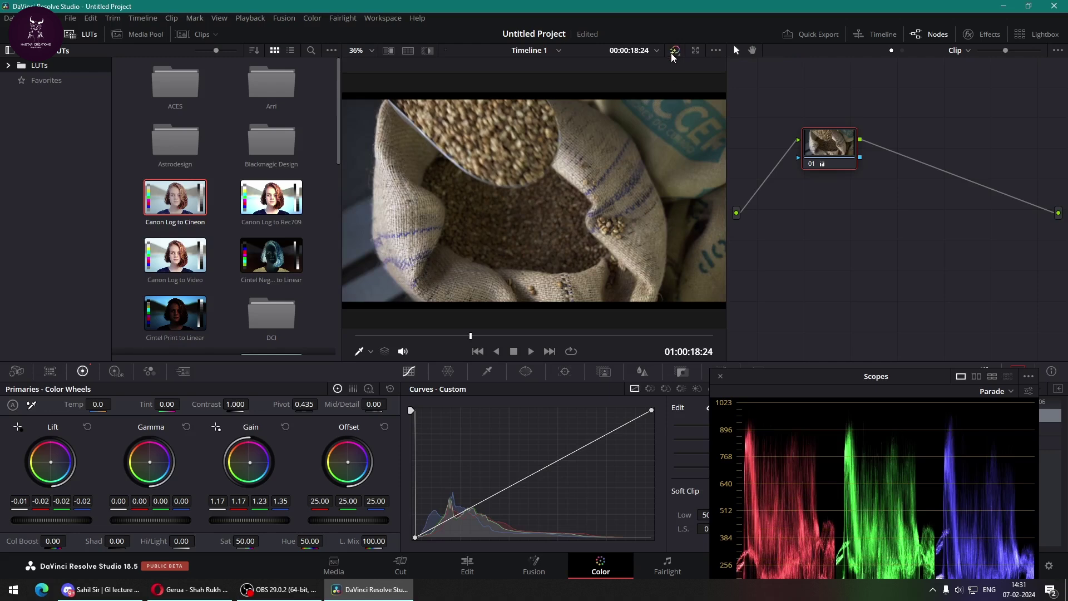
{"action": "left_click", "coordinate": [671, 54]}
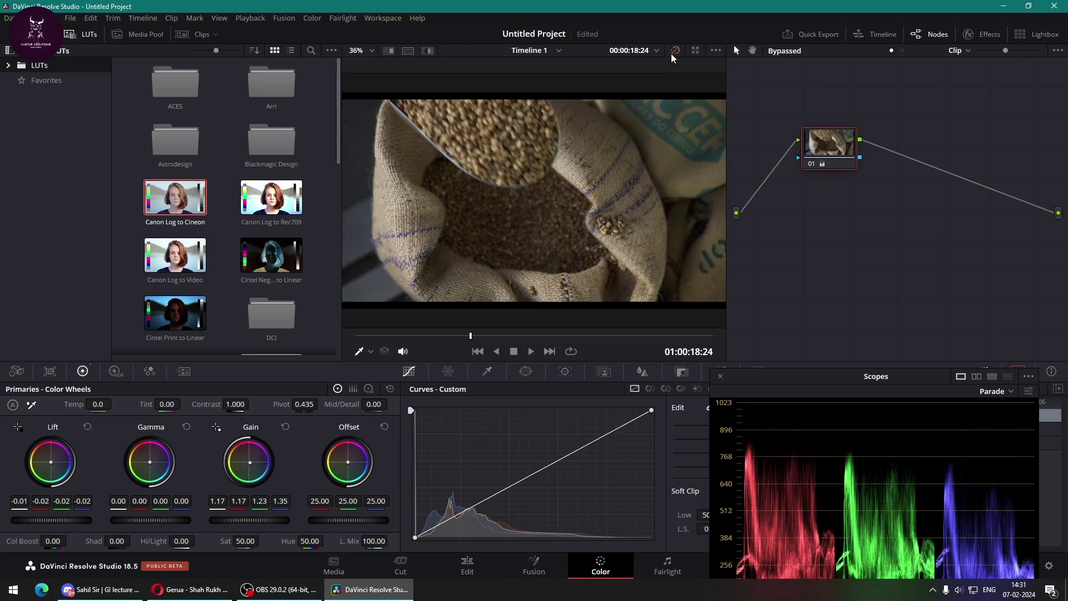
{"action": "left_click", "coordinate": [671, 54]}
{"action": "left_click", "coordinate": [671, 54]}
{"action": "left_click", "coordinate": [671, 54]}
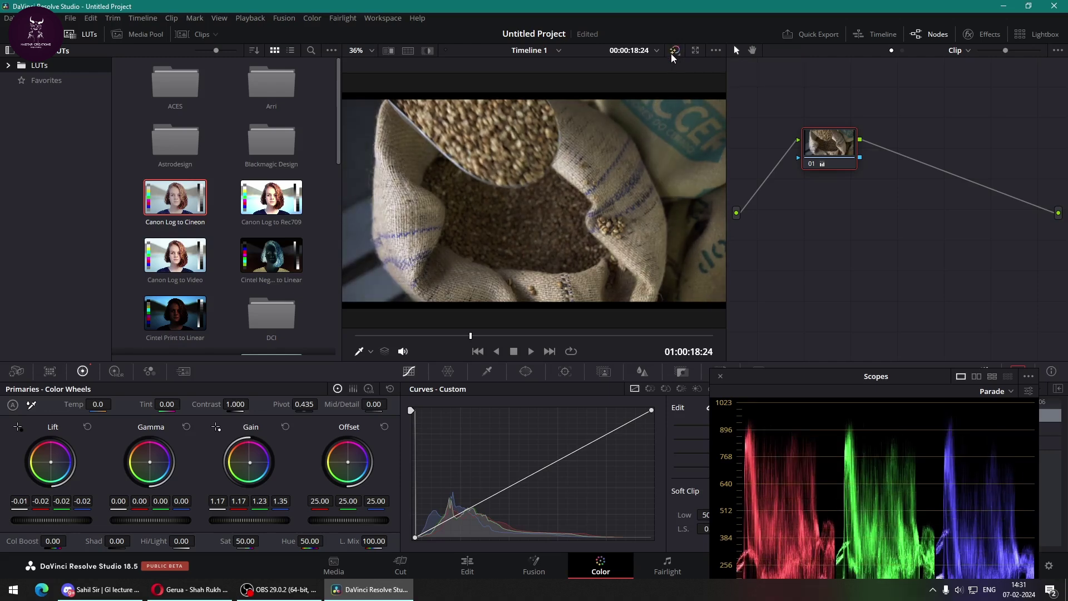
Bring the whole parade back into view and compare it with the grade bypassed and enabled, ending with the grade enabled.
{"action": "left_click_drag", "start_coordinate": [833, 376], "coordinate": [779, 128]}
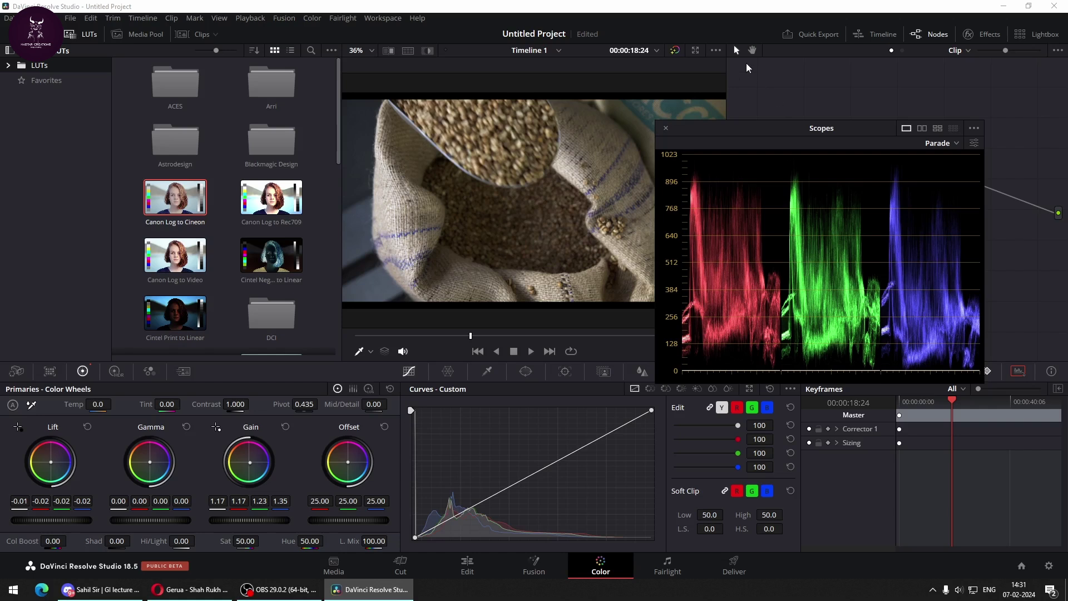
{"action": "left_click", "coordinate": [675, 51]}
{"action": "left_click", "coordinate": [672, 51]}
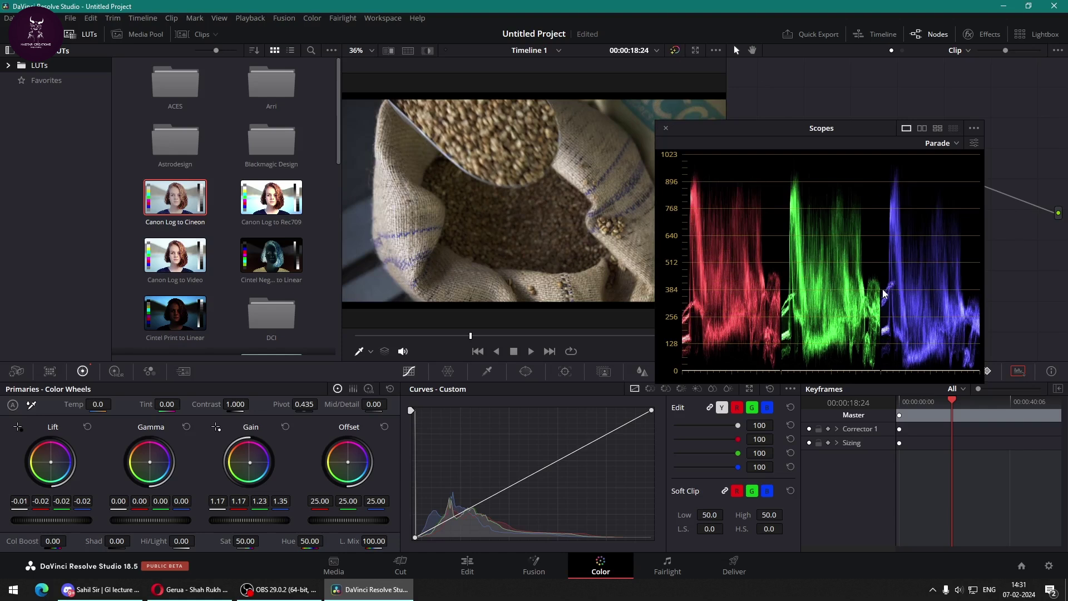
{"action": "left_click", "coordinate": [675, 49]}
{"action": "left_click", "coordinate": [675, 49]}
{"action": "left_click", "coordinate": [675, 49]}
{"action": "left_click", "coordinate": [675, 49]}
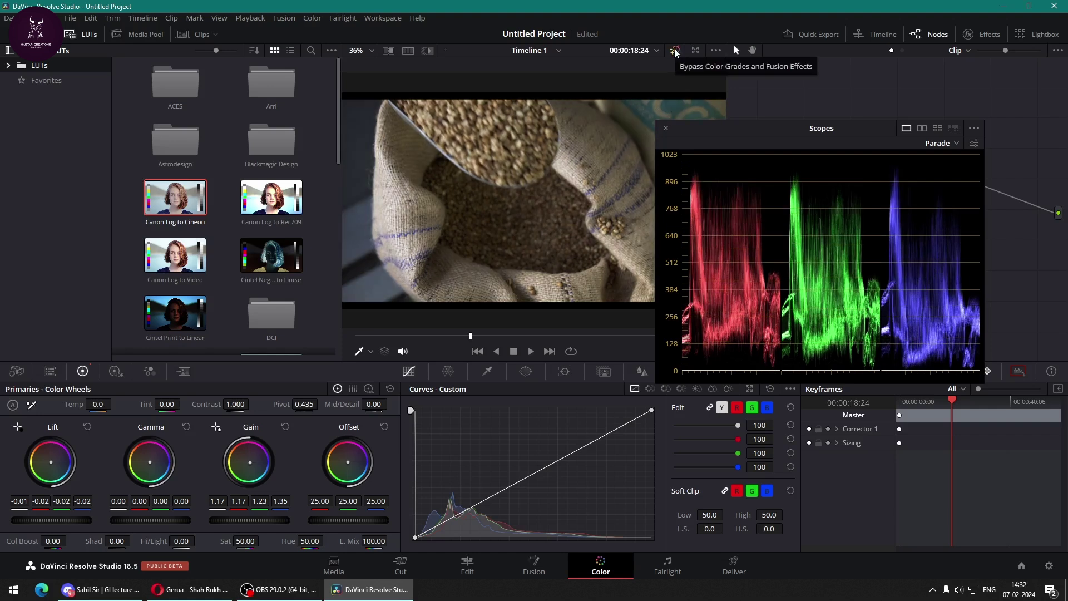
{"action": "left_click", "coordinate": [675, 50]}
{"action": "left_click", "coordinate": [674, 50]}
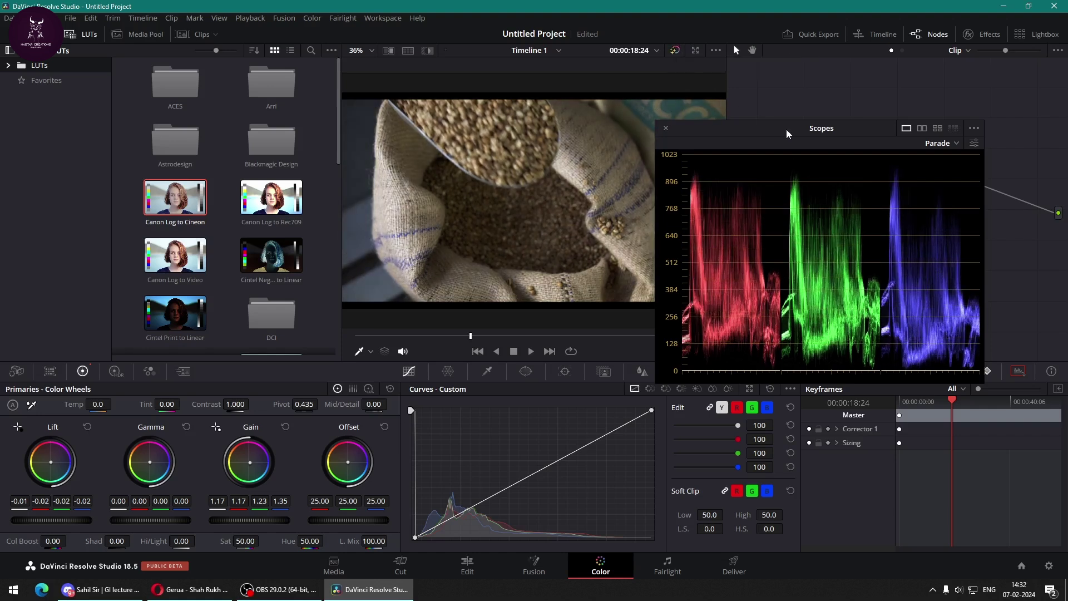
Shift the RGB color balance of Lift to 0.19, -0.09, 0.09, Gamma to 0.02, 0.01, -0.25, and Gain to 1.26, 1.11, 2.31.
{"action": "left_click_drag", "start_coordinate": [786, 129], "coordinate": [817, 175]}
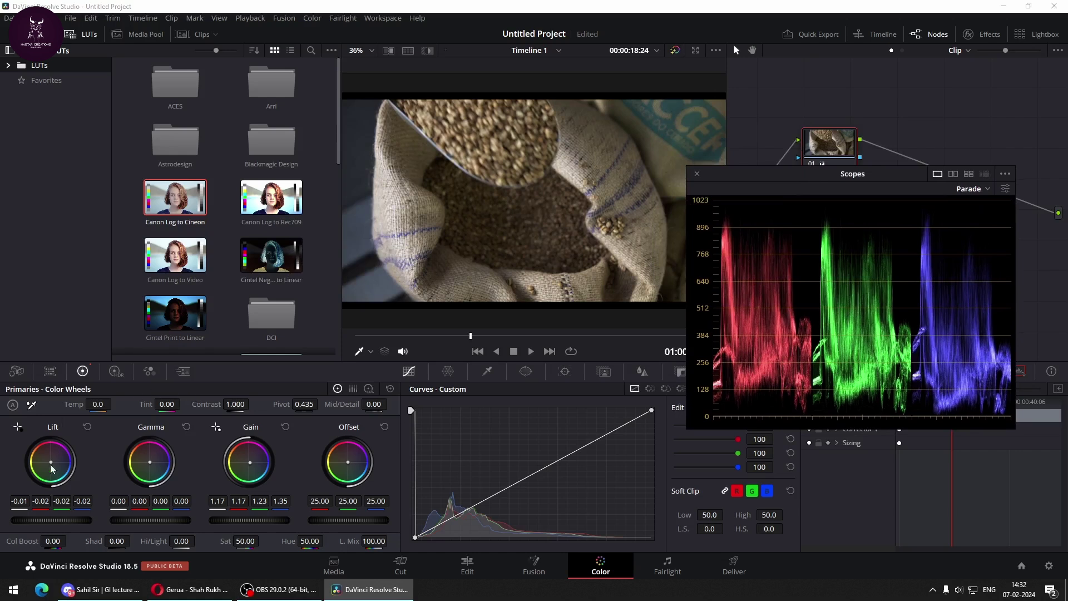
{"action": "mouse_move", "coordinate": [54, 465]}
{"action": "left_mouse_down"}
{"action": "mouse_move", "coordinate": [60, 459]}
{"action": "mouse_move", "coordinate": [40, 459]}
{"action": "mouse_move", "coordinate": [54, 453]}
{"action": "left_mouse_up"}
{"action": "mouse_move", "coordinate": [140, 473]}
{"action": "left_mouse_down"}
{"action": "mouse_move", "coordinate": [149, 464]}
{"action": "mouse_move", "coordinate": [137, 461]}
{"action": "left_mouse_up"}
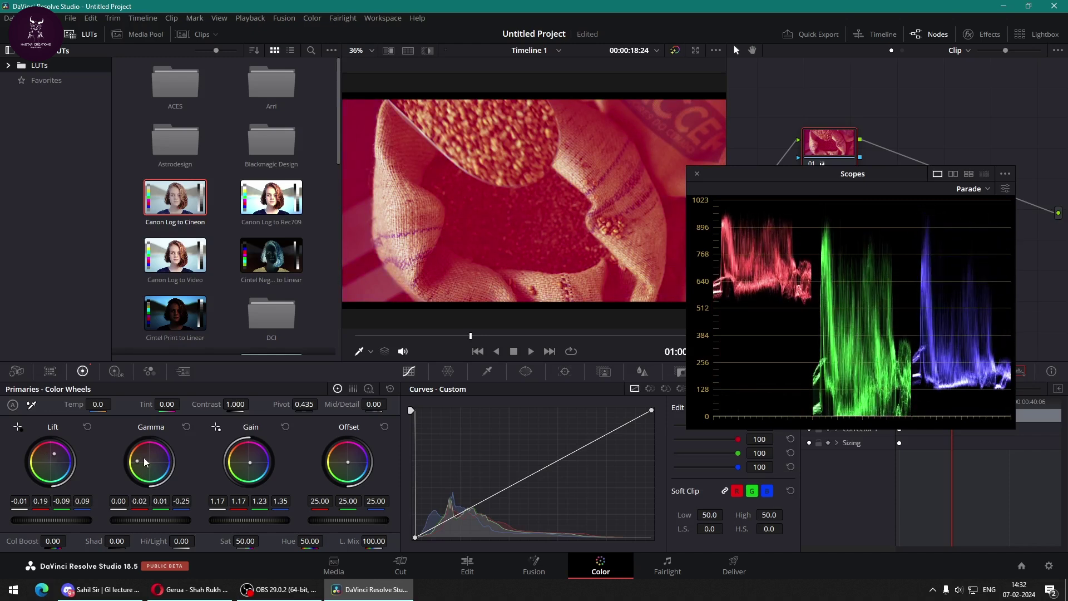
{"action": "left_click_drag", "start_coordinate": [252, 456], "coordinate": [270, 459]}
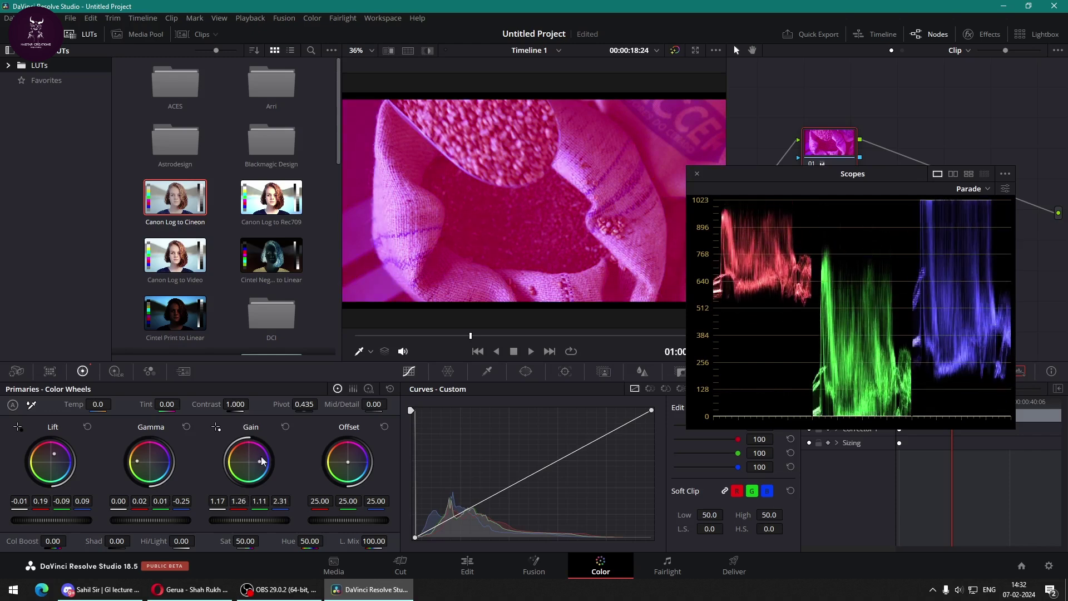
Reset the Gain, Gamma and Lift wheels and move the Scopes window clear of the node graph.
{"action": "left_click", "coordinate": [285, 427]}
{"action": "left_click", "coordinate": [186, 427]}
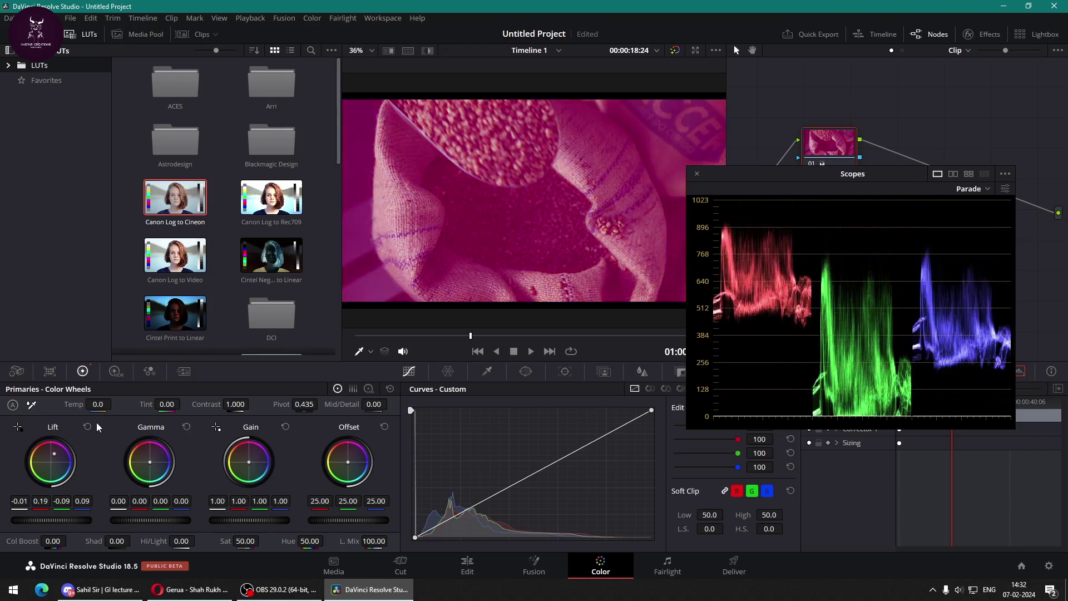
{"action": "left_click", "coordinate": [87, 427]}
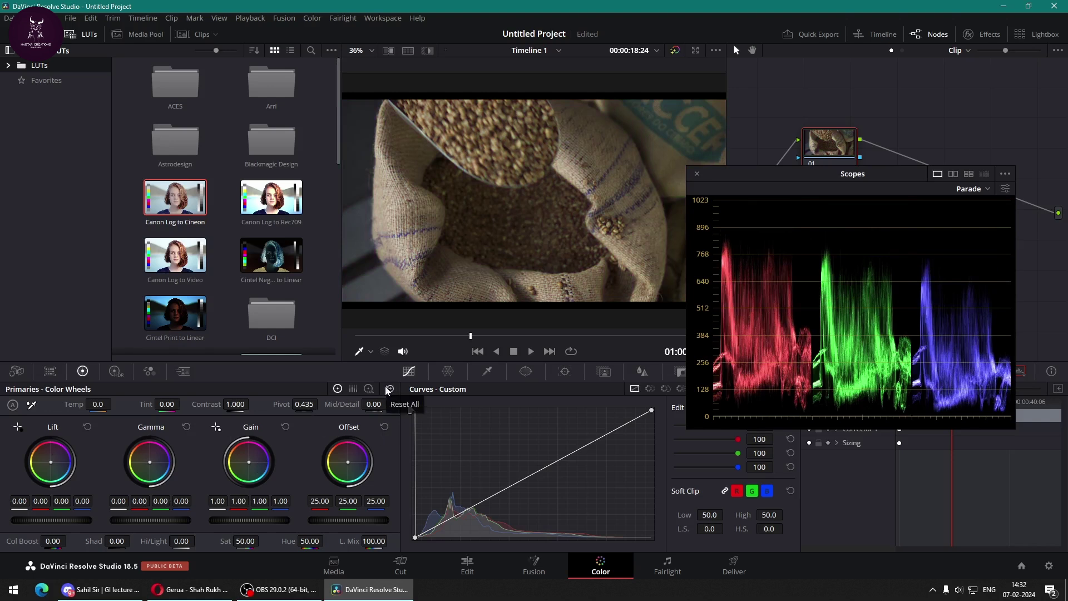
{"action": "left_click_drag", "start_coordinate": [726, 180], "coordinate": [707, 257]}
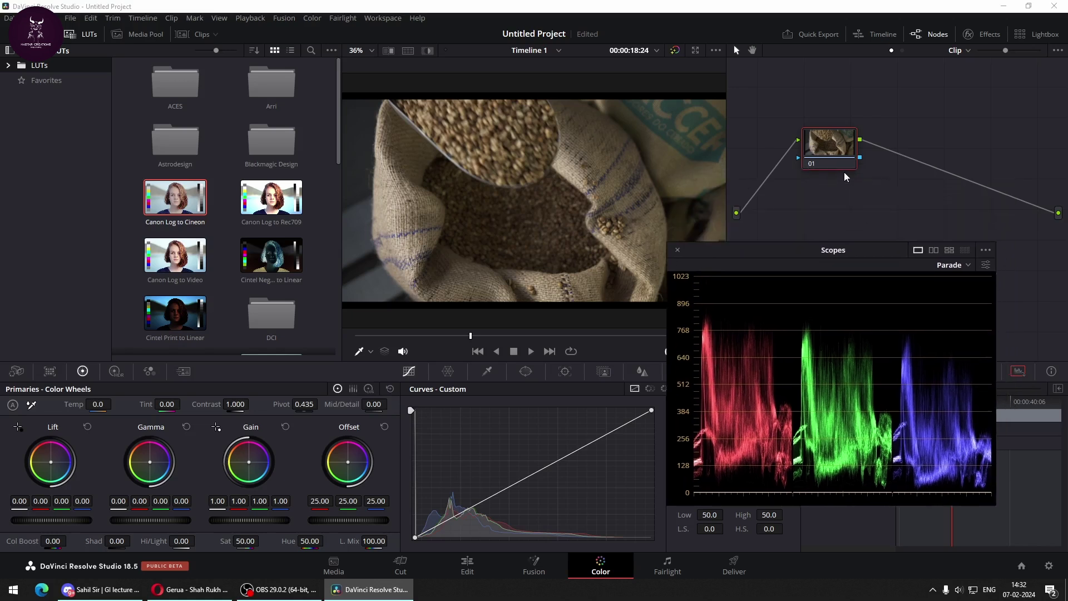
Try shifting the Gamma color balance to 0.05, -0.02, 0.05 and reset the node's grade.
{"action": "left_click_drag", "start_coordinate": [140, 475], "coordinate": [156, 468]}
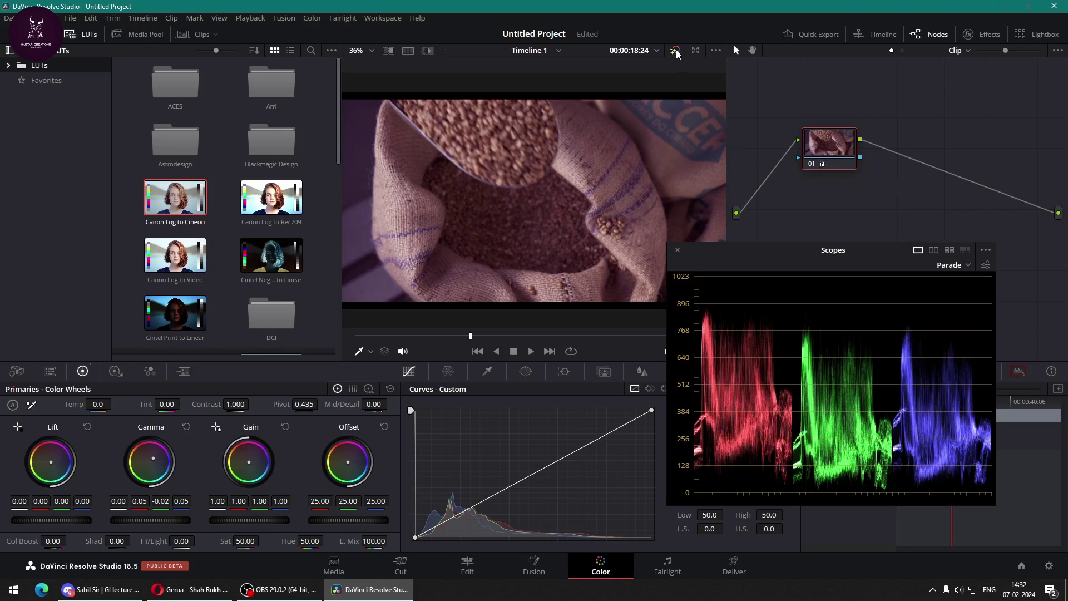
{"action": "right_click", "coordinate": [828, 150]}
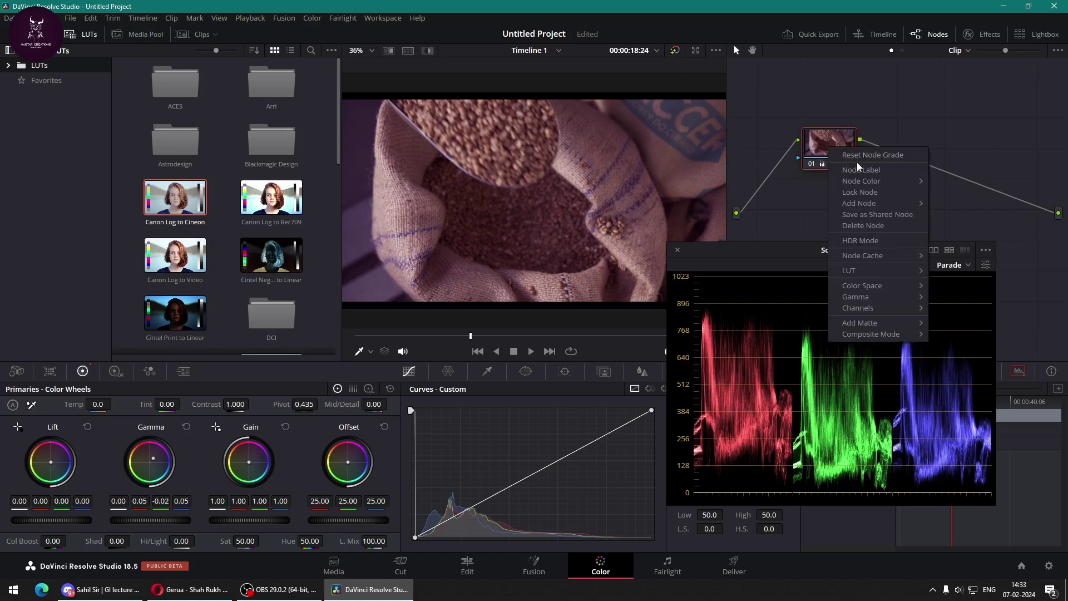
{"action": "left_click", "coordinate": [856, 162]}
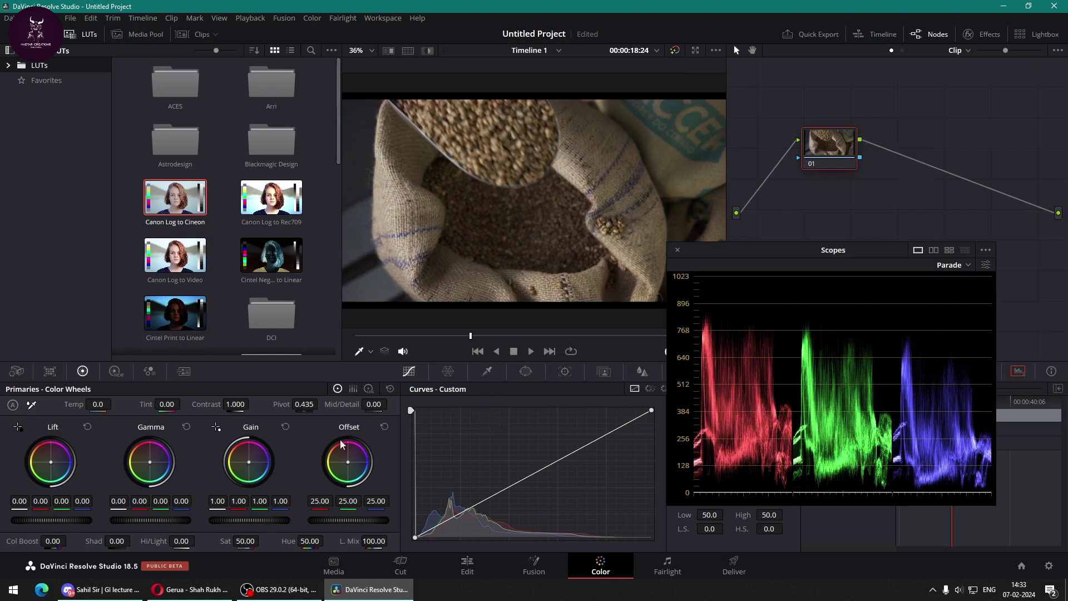
Try adjusting the Shadow level of the primaries in Log Wheels mode and reset all primaries.
{"action": "left_click", "coordinate": [368, 389]}
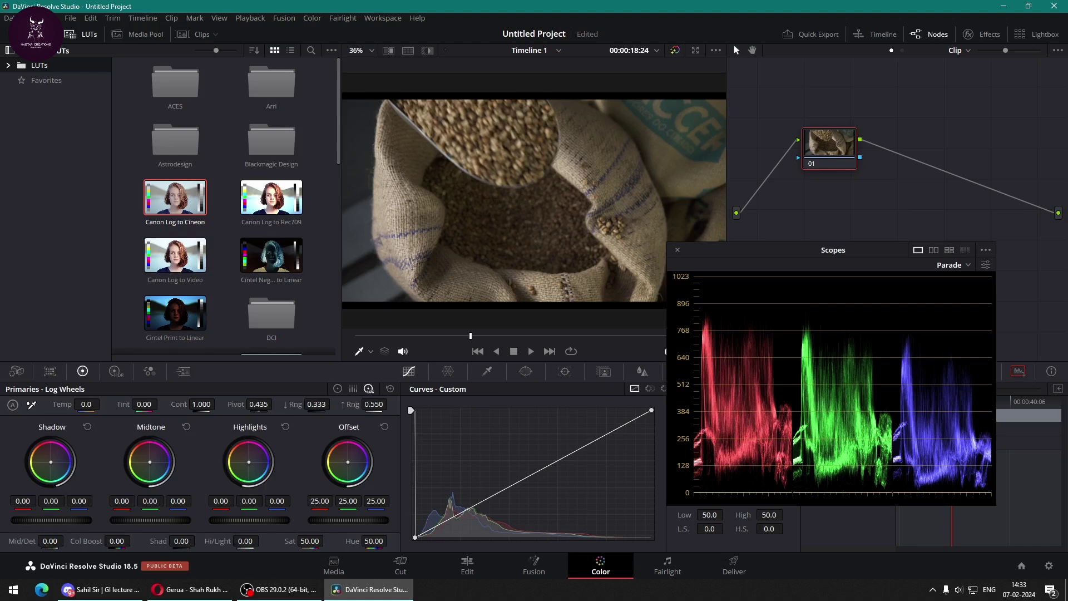
{"action": "left_click_drag", "start_coordinate": [51, 520], "coordinate": [80, 520]}
{"action": "left_click", "coordinate": [389, 388]}
Try adjusting the overall Lift level in Color Wheels mode and reset all primaries.
{"action": "left_click", "coordinate": [352, 389]}
{"action": "left_click", "coordinate": [337, 388]}
{"action": "mouse_move", "coordinate": [50, 520]}
{"action": "left_mouse_down"}
{"action": "mouse_move", "coordinate": [72, 520]}
{"action": "mouse_move", "coordinate": [52, 521]}
{"action": "mouse_move", "coordinate": [62, 520]}
{"action": "left_mouse_up"}
{"action": "left_click", "coordinate": [391, 388]}
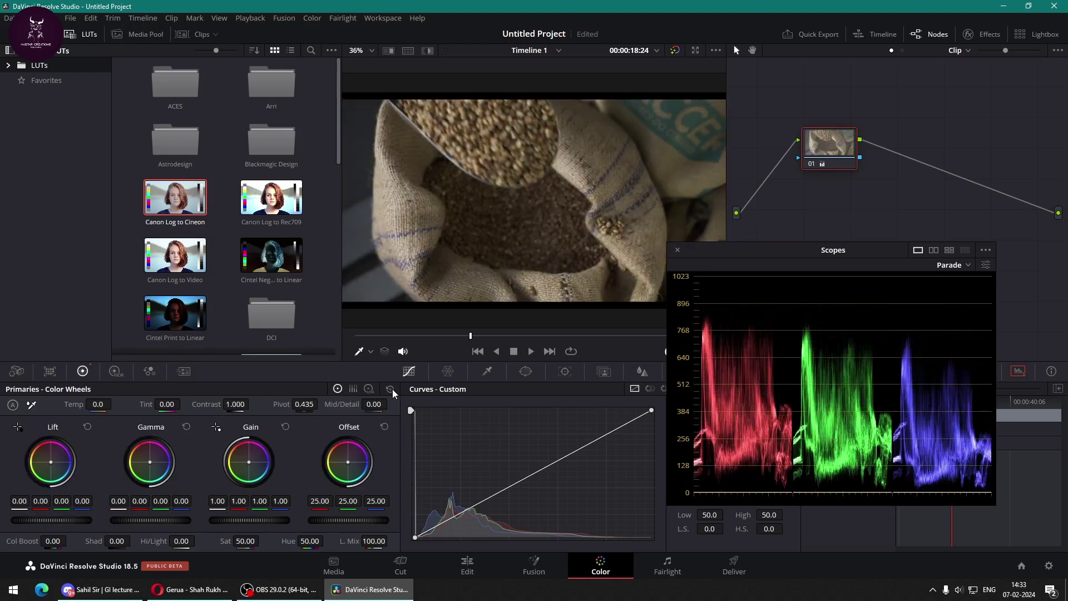
In Log Wheels mode, try raising Shadow to 0.33 on all channels and reset the primaries.
{"action": "left_click", "coordinate": [369, 388]}
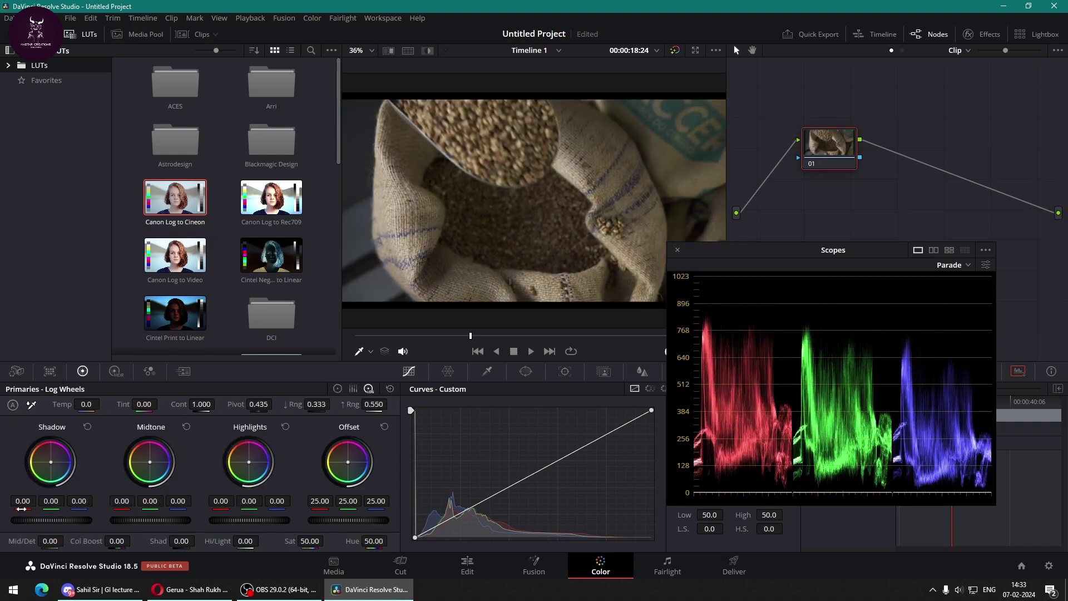
{"action": "left_click_drag", "start_coordinate": [52, 519], "coordinate": [118, 483]}
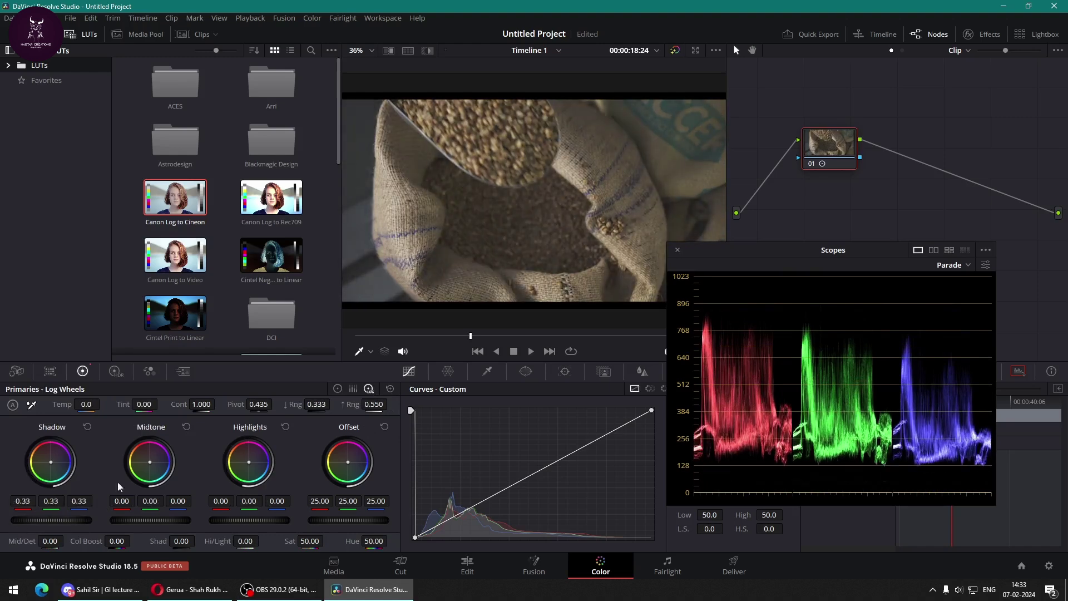
{"action": "left_click", "coordinate": [390, 388]}
Try Midtone at -0.29, Highlights at 0.23 and Shadow at -1.18 one at a time, resetting the log primaries after each.
{"action": "left_click_drag", "start_coordinate": [135, 522], "coordinate": [167, 518]}
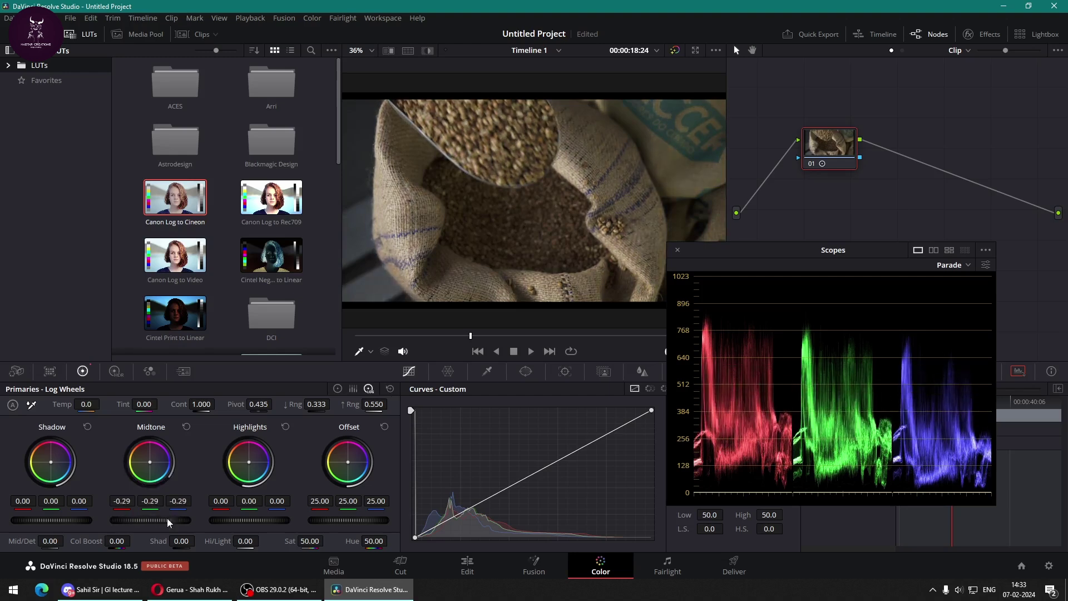
{"action": "left_click", "coordinate": [390, 388]}
{"action": "left_click_drag", "start_coordinate": [253, 520], "coordinate": [265, 519]}
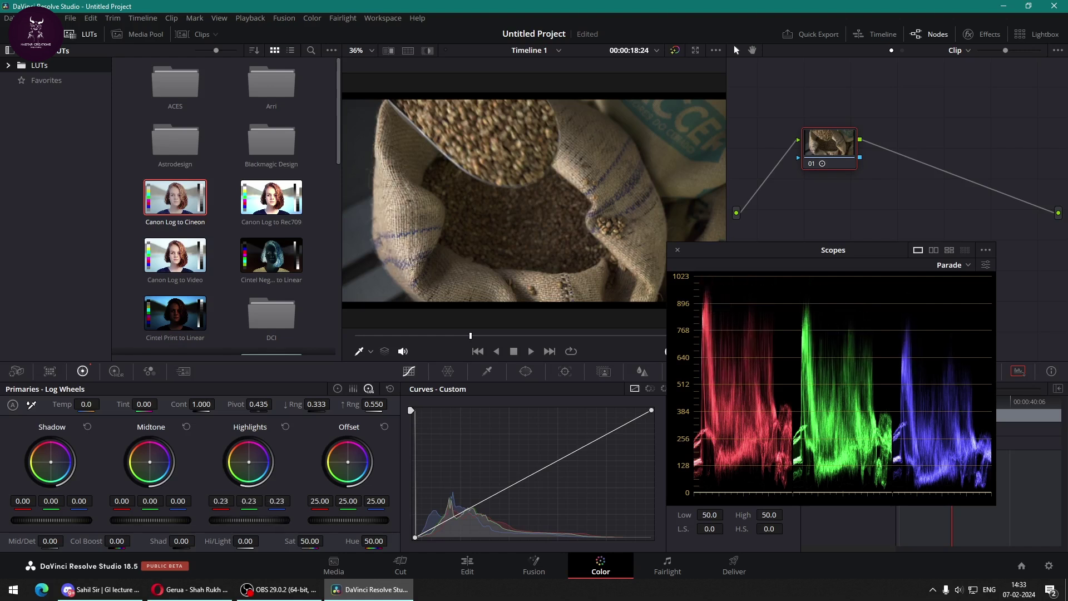
{"action": "left_click", "coordinate": [389, 388]}
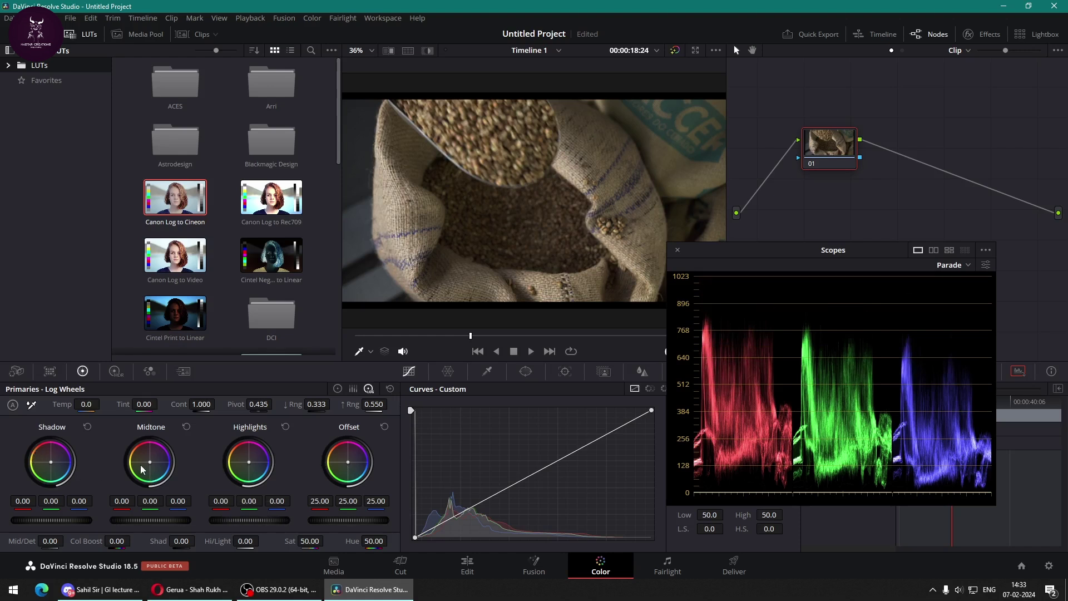
{"action": "left_click_drag", "start_coordinate": [42, 521], "coordinate": [15, 521]}
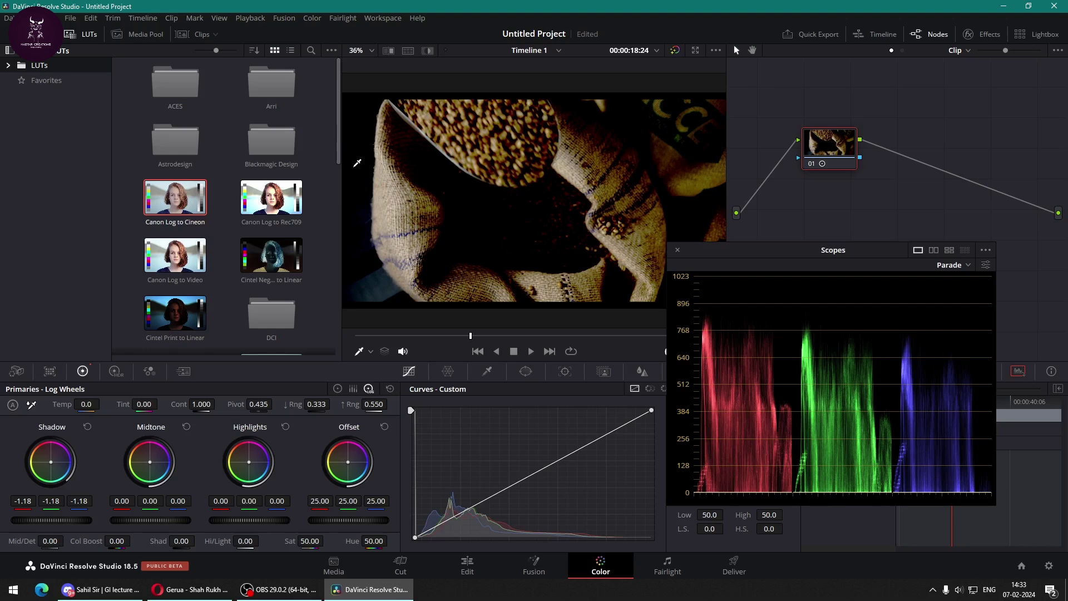
{"action": "left_click", "coordinate": [391, 388]}
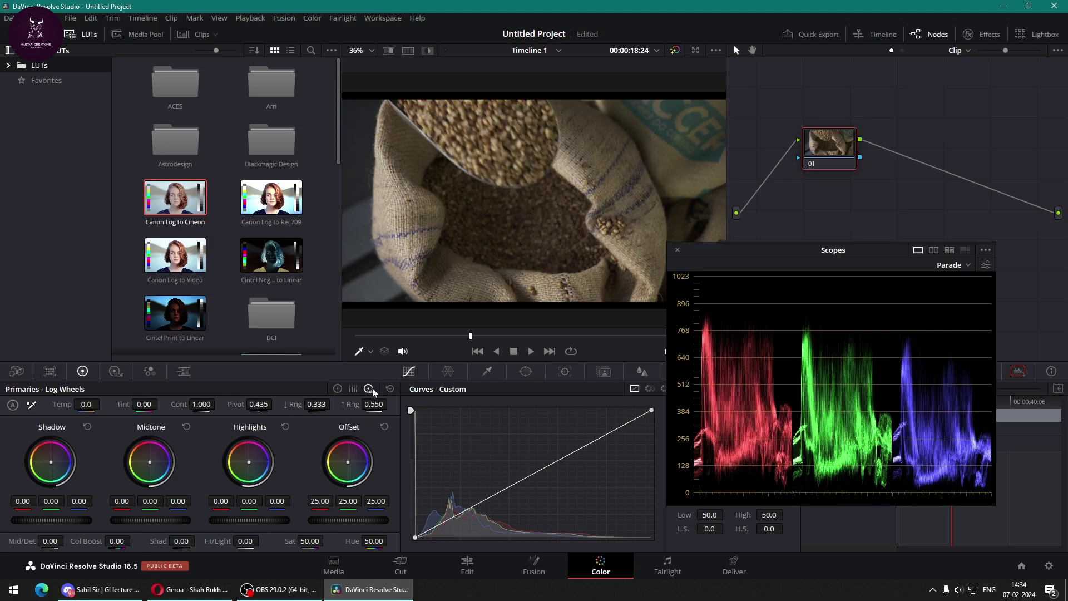
{"action": "left_click", "coordinate": [338, 388]}
{"action": "left_click", "coordinate": [352, 388]}
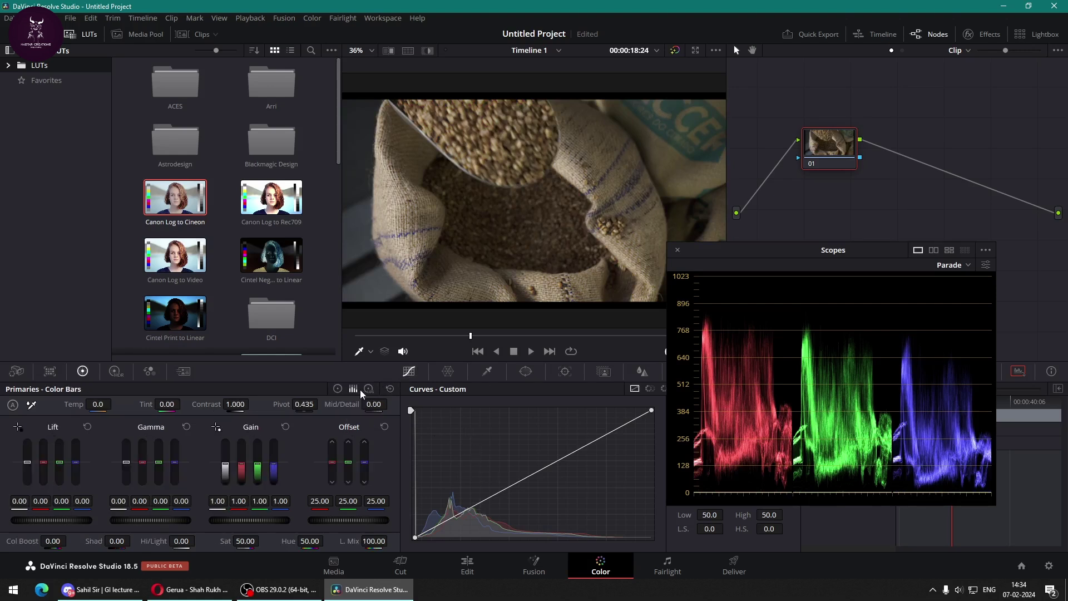
{"action": "left_click", "coordinate": [369, 389]}
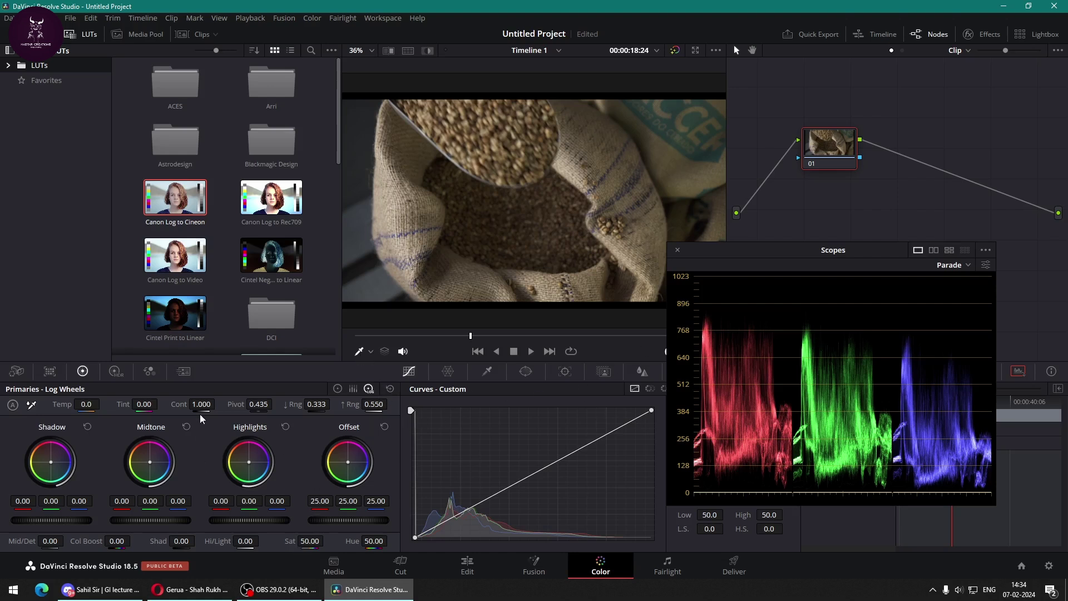
In Color Bars mode, set Gain green to 1.04 and blue to 1.12, and Lift red, green and blue to -0.01.
{"action": "left_click", "coordinate": [352, 389]}
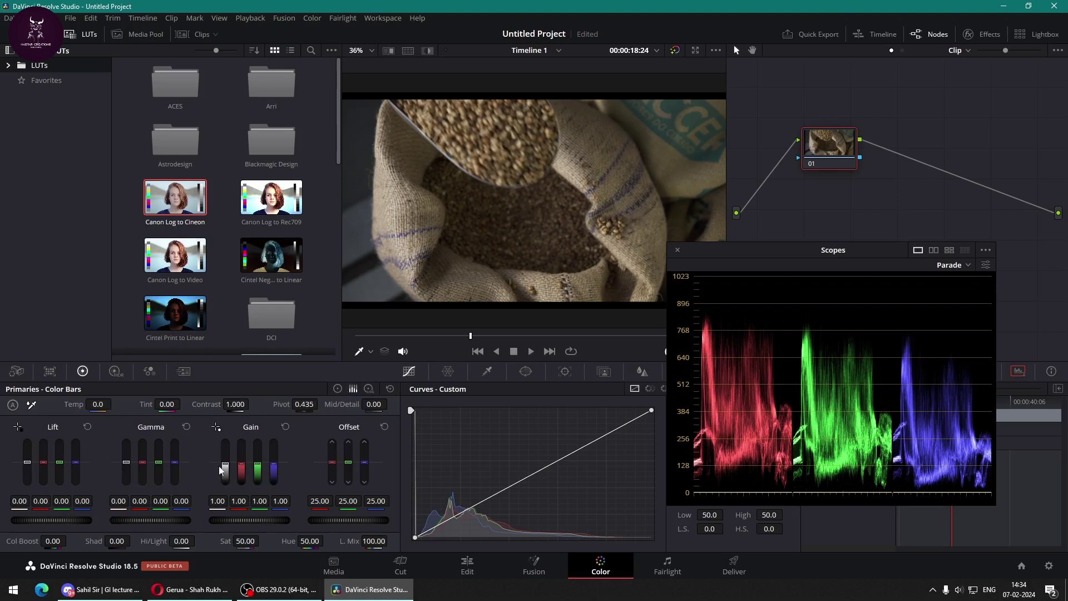
{"action": "left_click_drag", "start_coordinate": [257, 470], "coordinate": [273, 468]}
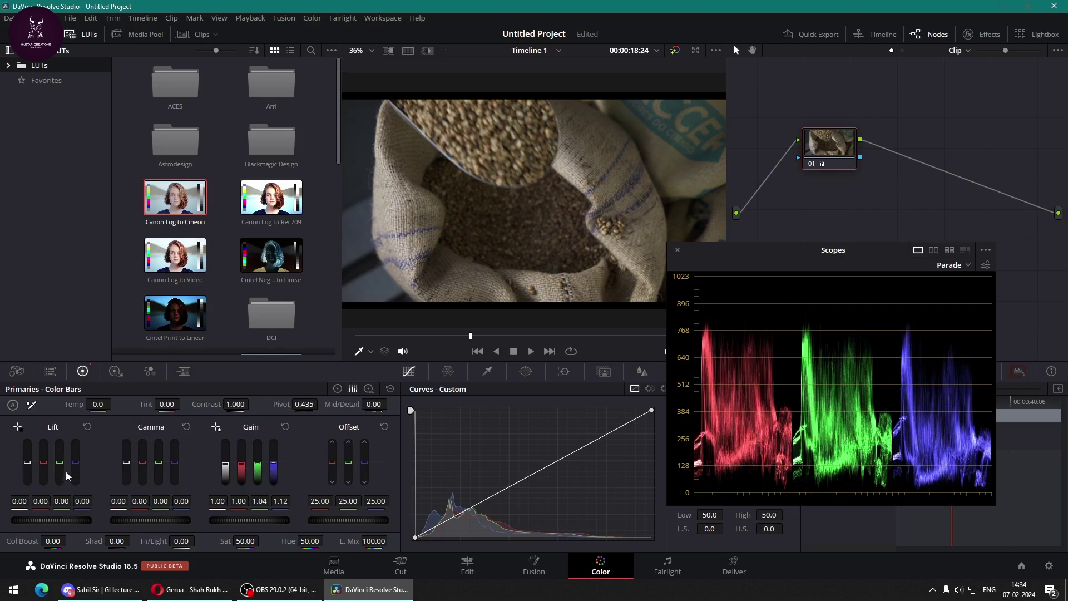
{"action": "mouse_move", "coordinate": [59, 468]}
{"action": "left_mouse_down"}
{"action": "mouse_move", "coordinate": [48, 469]}
{"action": "mouse_move", "coordinate": [74, 474]}
{"action": "left_mouse_up"}
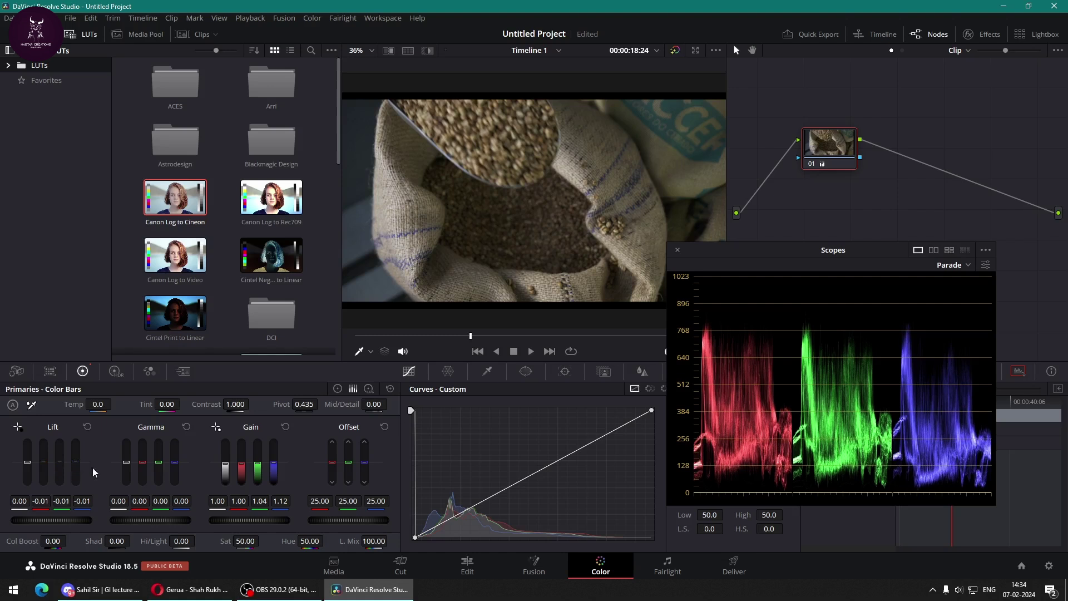
In Color Wheels mode, lower overall Lift to -0.01, -0.02, -0.02, -0.02 and raise overall Gain to 1.15, 1.15, 1.20, 1.29.
{"action": "left_click", "coordinate": [337, 389]}
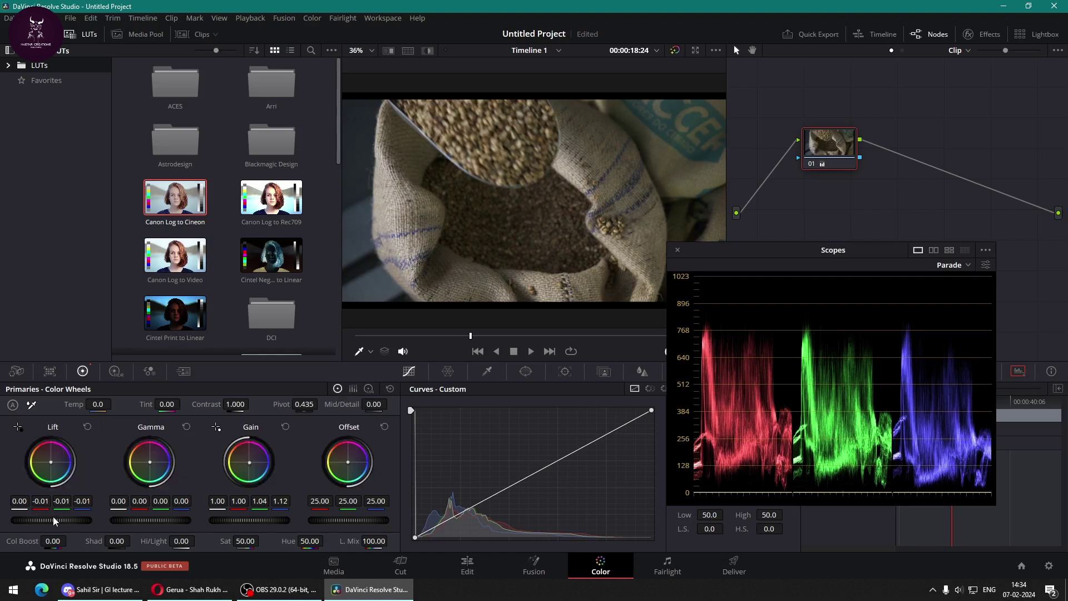
{"action": "scroll", "coordinate": [54, 516], "scroll_direction": "down", "scroll_amount": 2}
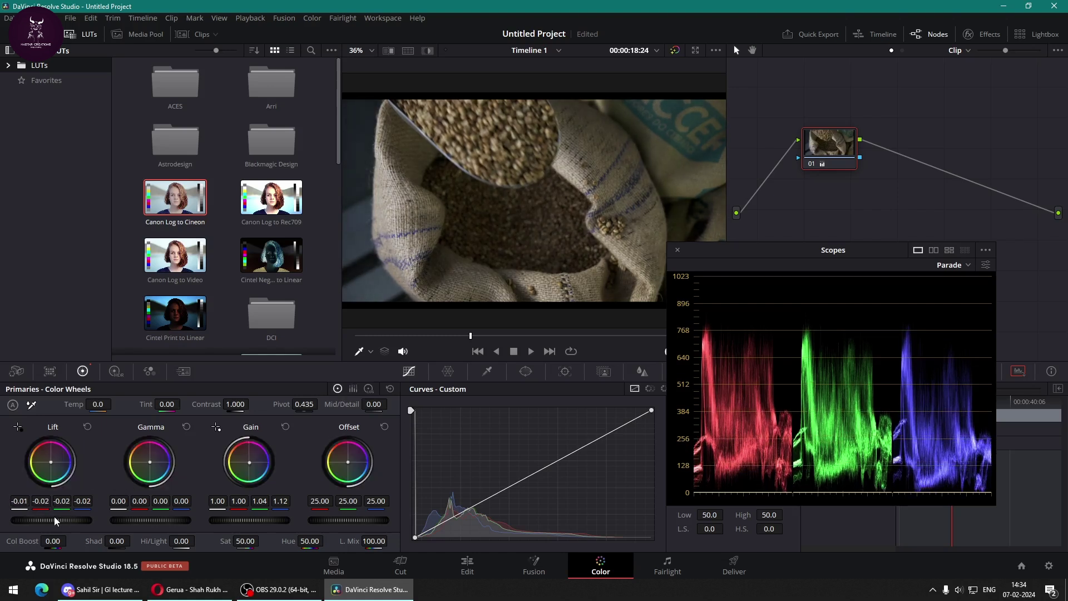
{"action": "scroll", "coordinate": [249, 520], "scroll_direction": "up", "scroll_amount": 13}
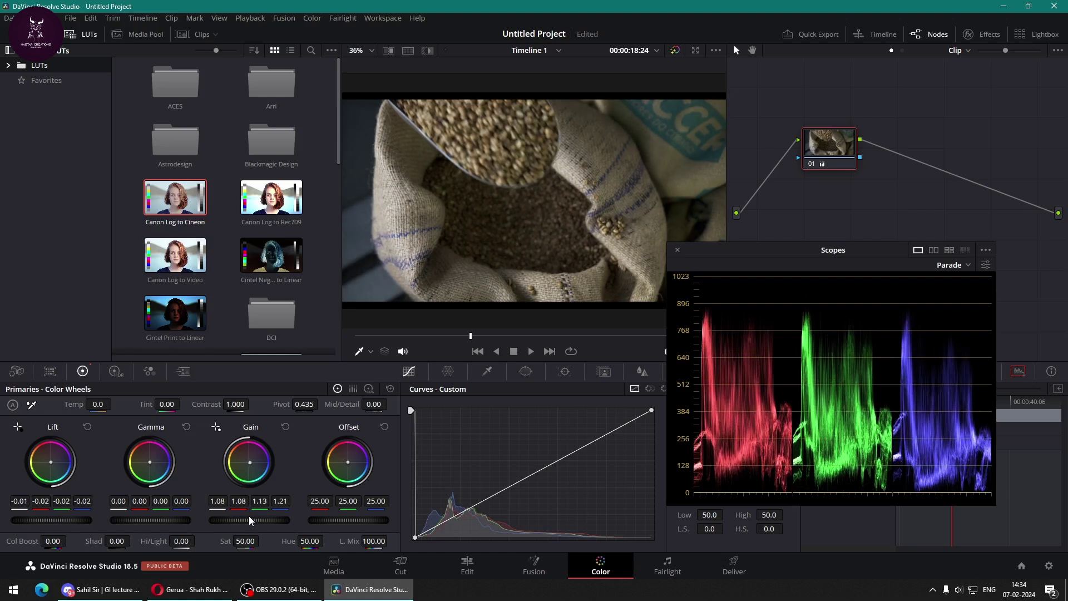
{"action": "scroll", "coordinate": [248, 515], "scroll_direction": "up", "scroll_amount": 2}
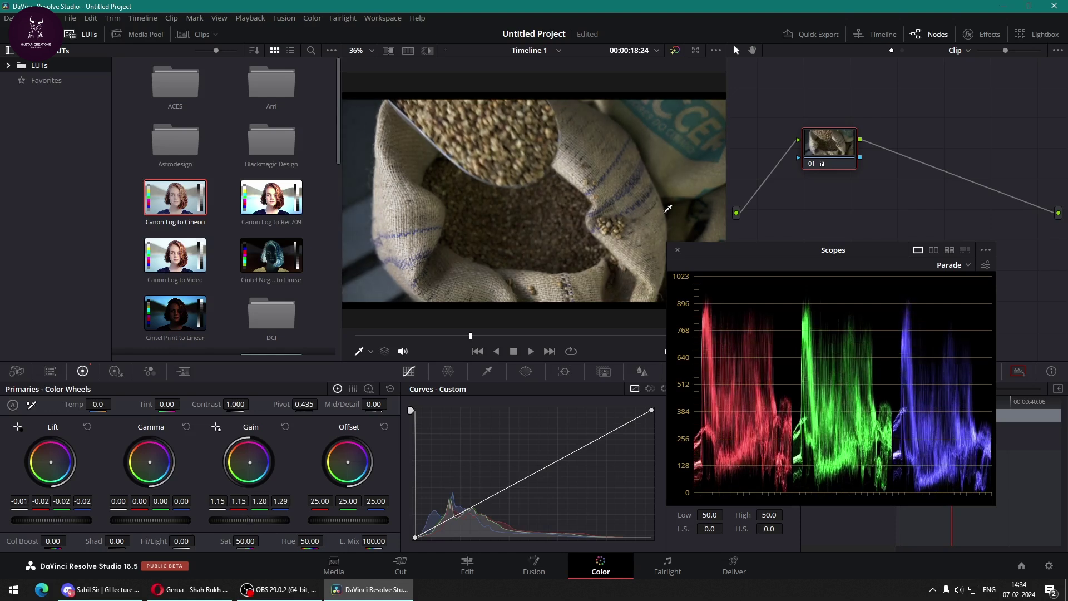
Compare the coffee bean clip with the grade bypassed and enabled, leaving the grade enabled, and save the project.
{"action": "left_click", "coordinate": [672, 54]}
{"action": "left_click", "coordinate": [671, 53]}
{"action": "left_click", "coordinate": [671, 54]}
{"action": "left_click", "coordinate": [671, 54]}
{"action": "left_click", "coordinate": [671, 53]}
{"action": "left_click", "coordinate": [671, 53]}
{"action": "key", "text": "ctrl+s"}
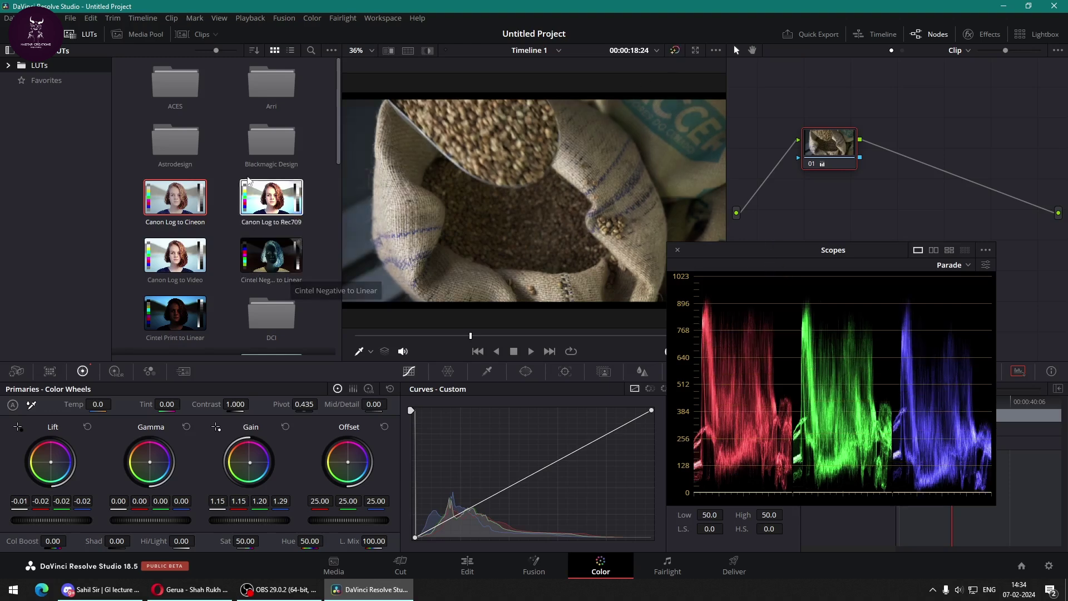
Show the clip thumbnails, select clip 02 with the food ingredients for grading, and hide the thumbnails again.
{"action": "left_click", "coordinate": [196, 34]}
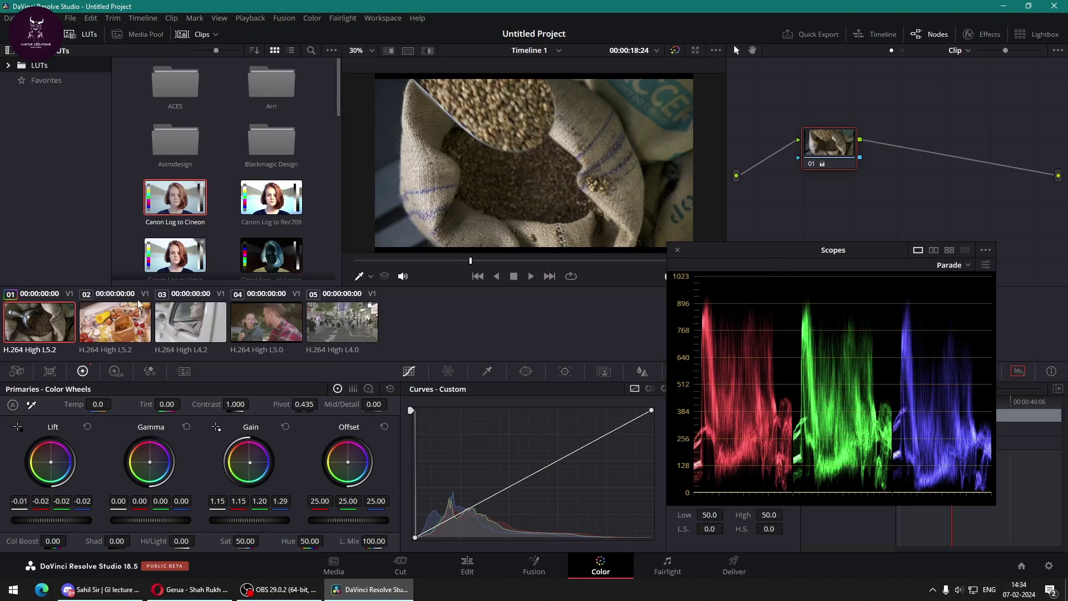
{"action": "left_click", "coordinate": [120, 335]}
{"action": "left_click", "coordinate": [198, 35]}
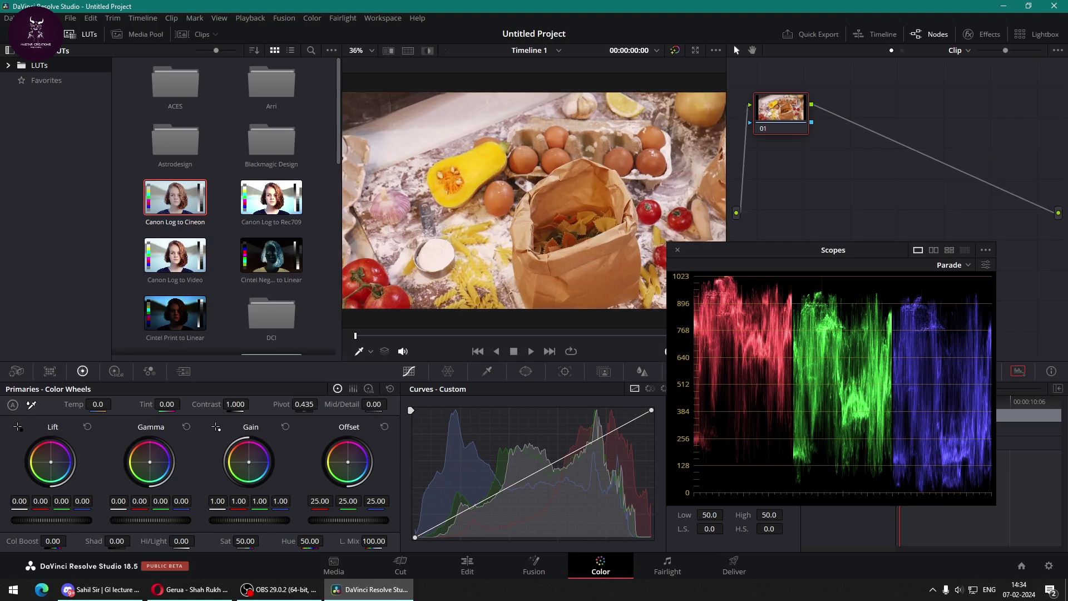
Set Gain red to 0.92 and blue to 1.02 in Color Bars mode, and lower overall Gain to 0.93, 0.86, 0.93, 0.95 in Color Wheels mode.
{"action": "left_click", "coordinate": [352, 388]}
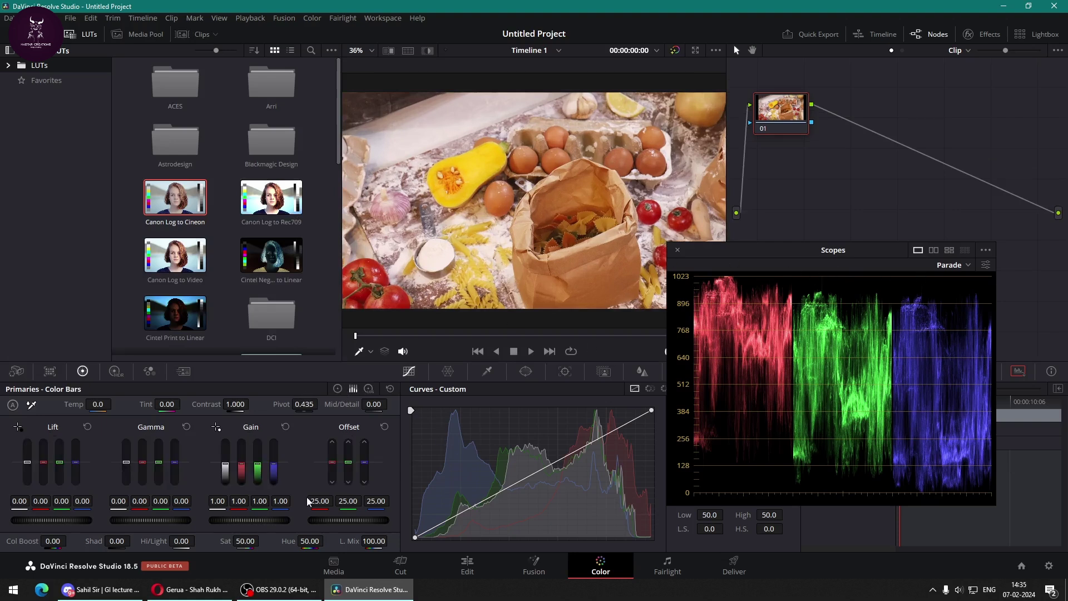
{"action": "left_click_drag", "start_coordinate": [241, 473], "coordinate": [273, 470]}
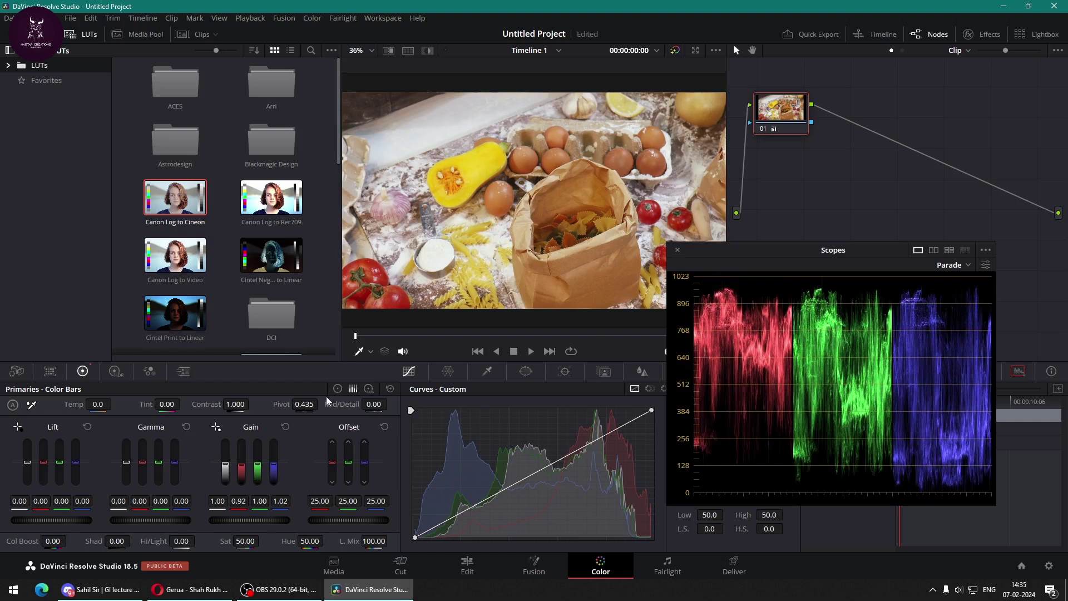
{"action": "left_click", "coordinate": [338, 388]}
{"action": "left_click_drag", "start_coordinate": [237, 519], "coordinate": [249, 519]}
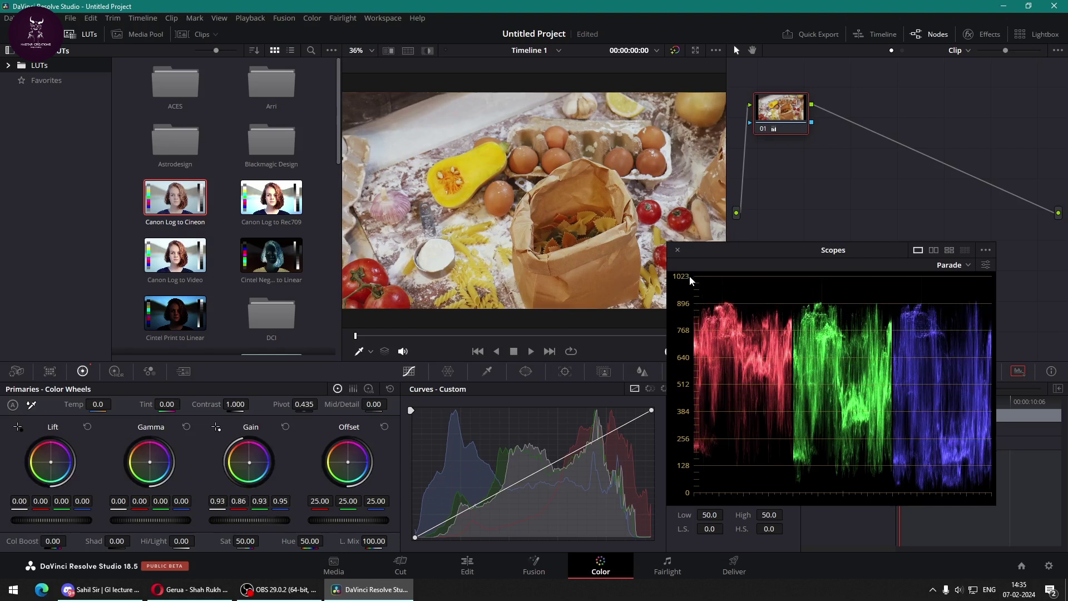
Set Lift red to -0.09 and blue to 0.02 with Color Bars, and lower overall Lift to -0.04, -0.14, -0.04, -0.02 with Color Wheels.
{"action": "left_click", "coordinate": [353, 388]}
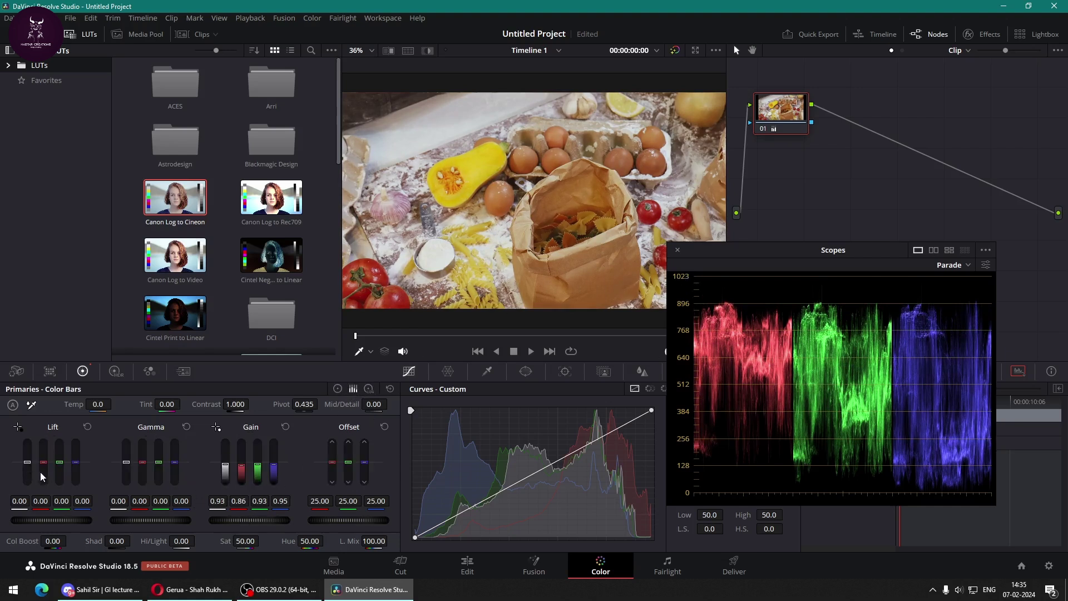
{"action": "left_click_drag", "start_coordinate": [40, 472], "coordinate": [75, 474]}
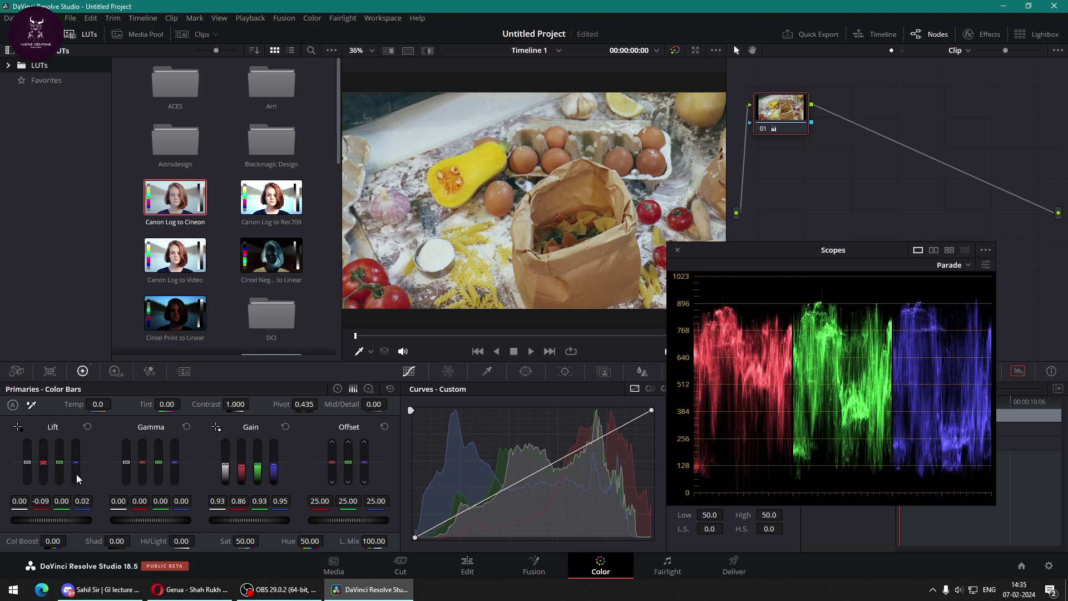
{"action": "left_click", "coordinate": [337, 388]}
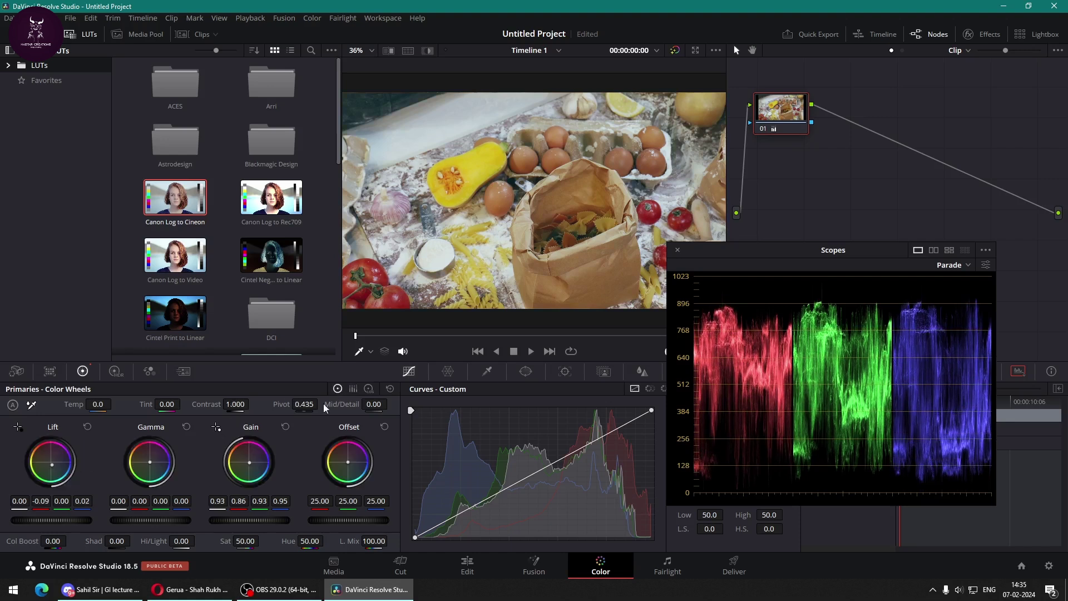
{"action": "left_click_drag", "start_coordinate": [55, 517], "coordinate": [56, 516]}
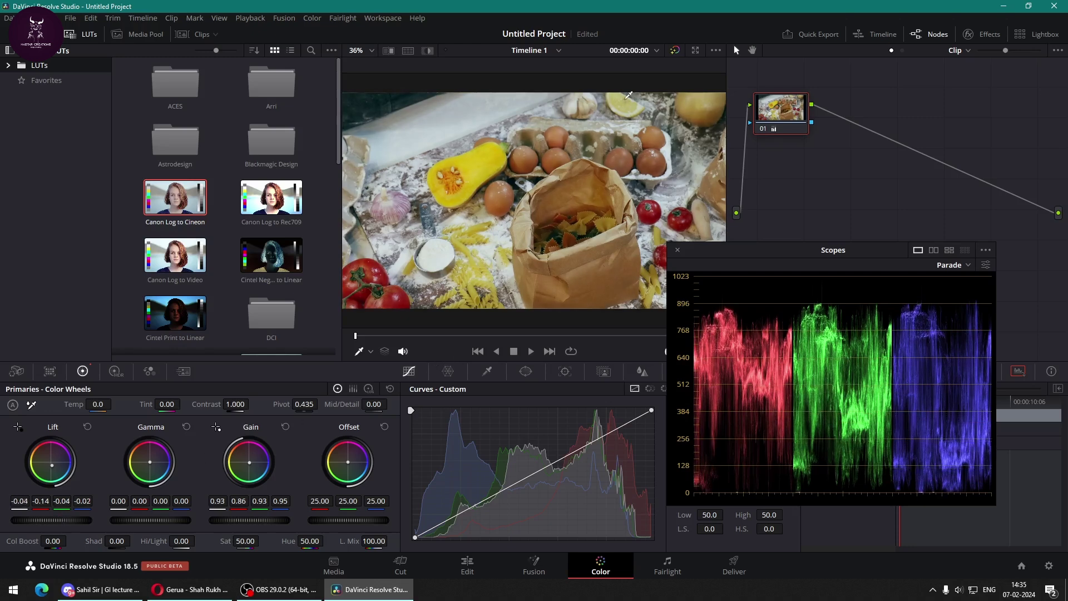
Toggle the grade bypass repeatedly to compare the food clip before and after, leaving the grade enabled.
{"action": "left_click", "coordinate": [670, 52]}
{"action": "left_click", "coordinate": [670, 52]}
{"action": "left_click", "coordinate": [670, 52]}
{"action": "left_click", "coordinate": [670, 52]}
{"action": "left_click", "coordinate": [670, 53]}
{"action": "left_click", "coordinate": [671, 52]}
Set the food clip's Gain red to 0.88 in Color Bars mode.
{"action": "left_click", "coordinate": [353, 388]}
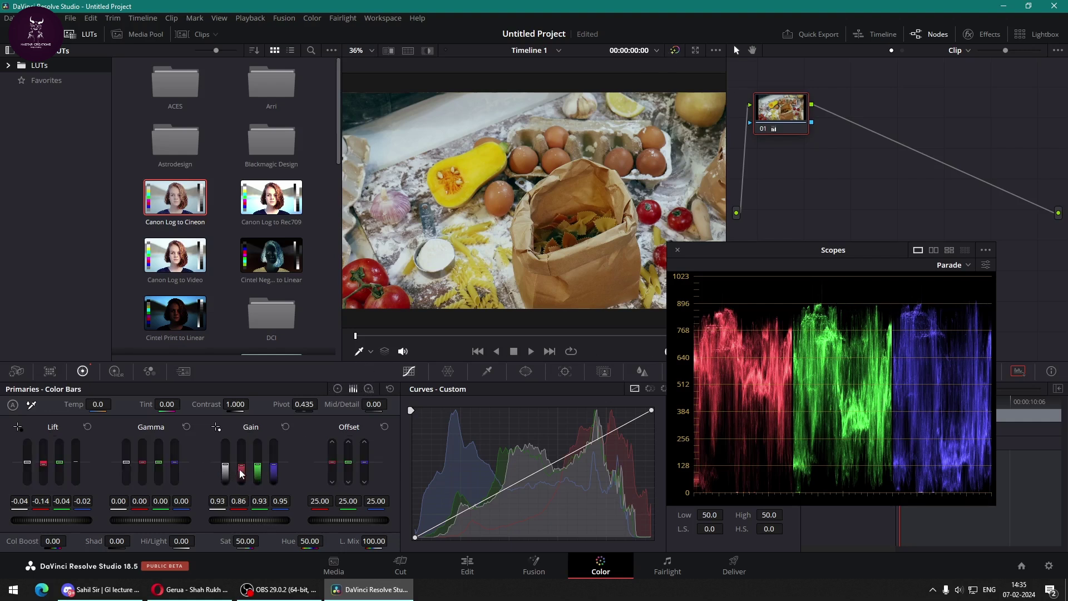
{"action": "scroll", "coordinate": [242, 472], "scroll_direction": "up", "scroll_amount": 2}
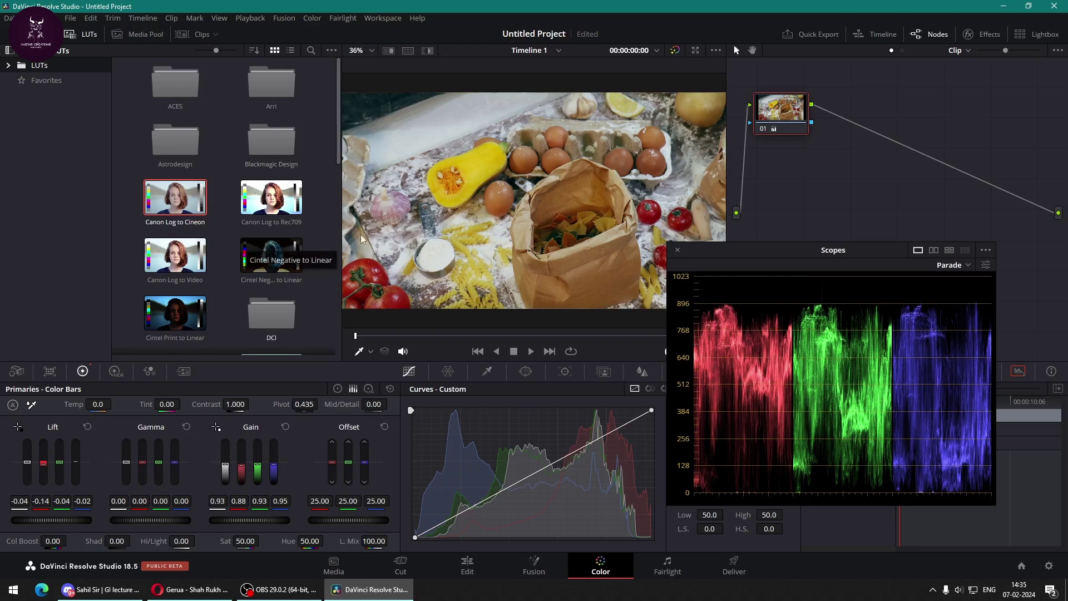
Show the clip thumbnails, select clip 03 with the woman in the white car, and hide the thumbnails again.
{"action": "left_click", "coordinate": [182, 36]}
{"action": "left_click", "coordinate": [181, 332]}
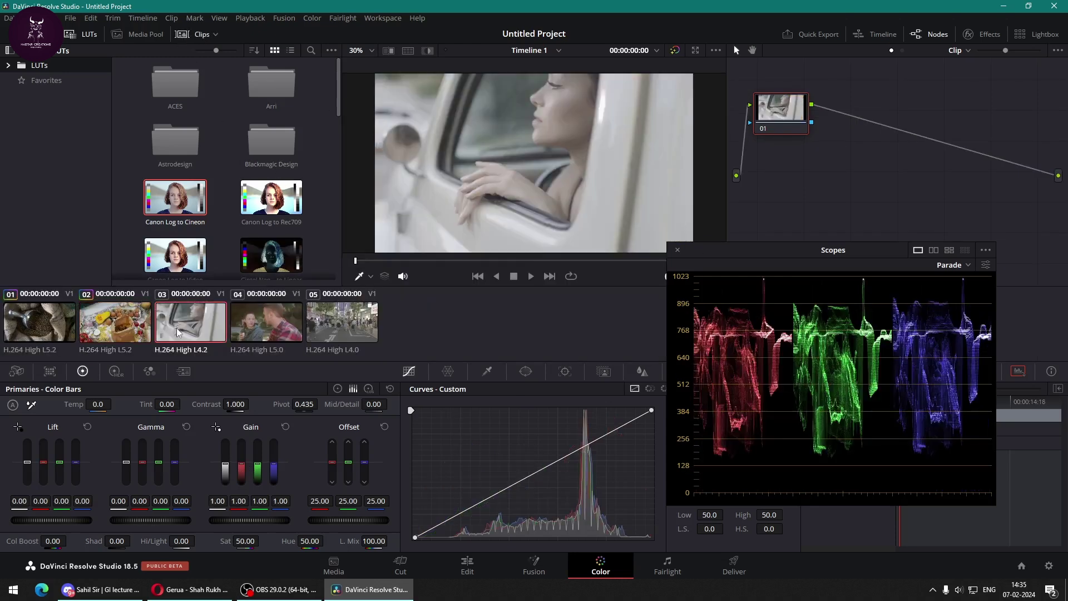
{"action": "left_click", "coordinate": [201, 37]}
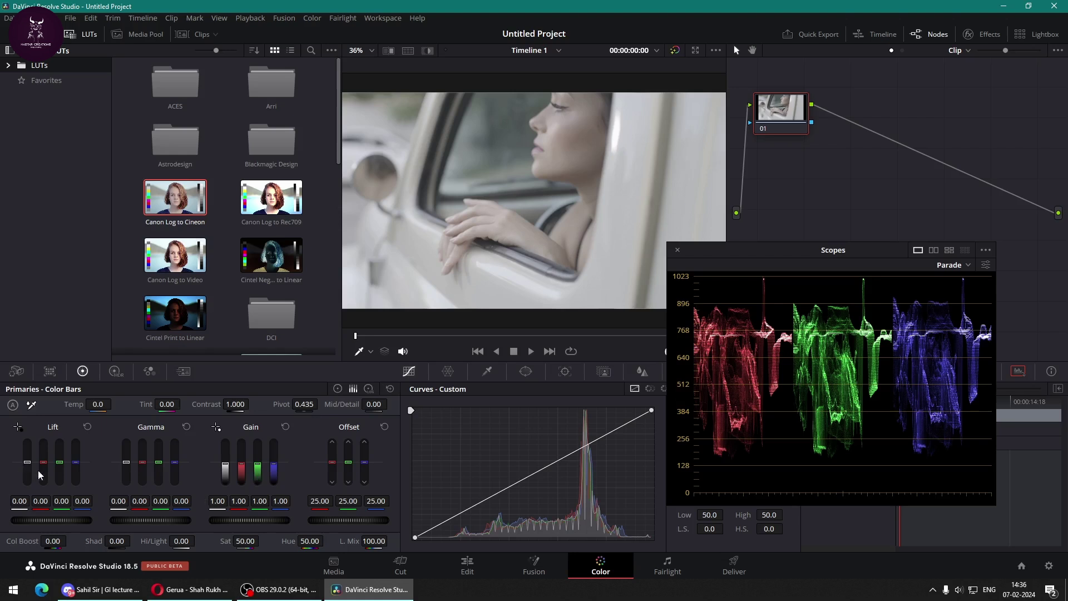
Set Lift red to 0.01 and blue to -0.01 with Color Bars, and lower overall Lift to -0.11, -0.10, -0.11, -0.12 with Color Wheels.
{"action": "left_click_drag", "start_coordinate": [45, 468], "coordinate": [74, 473]}
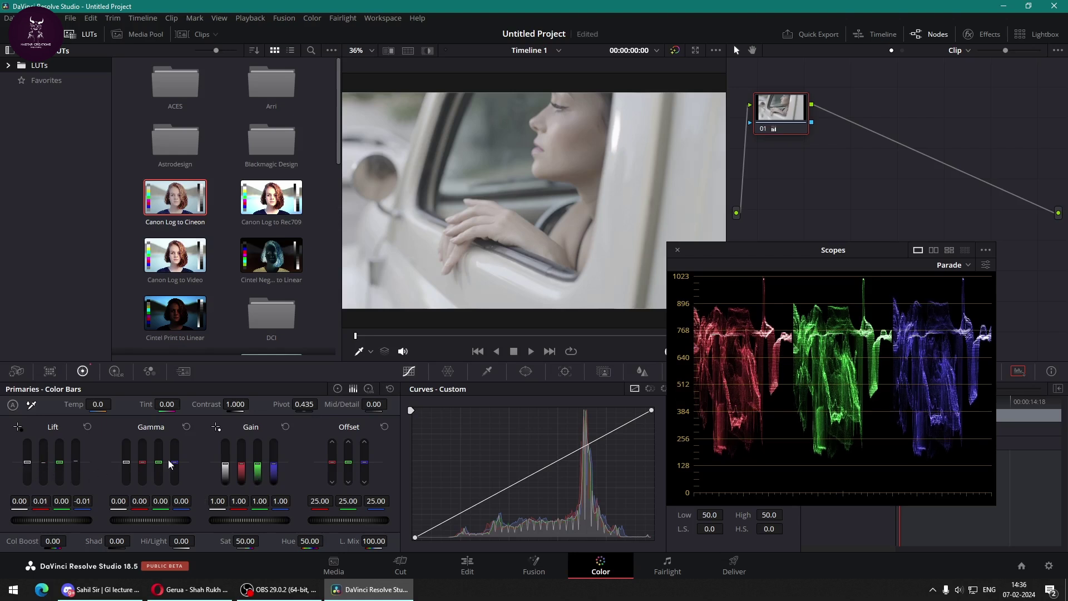
{"action": "left_click", "coordinate": [337, 388]}
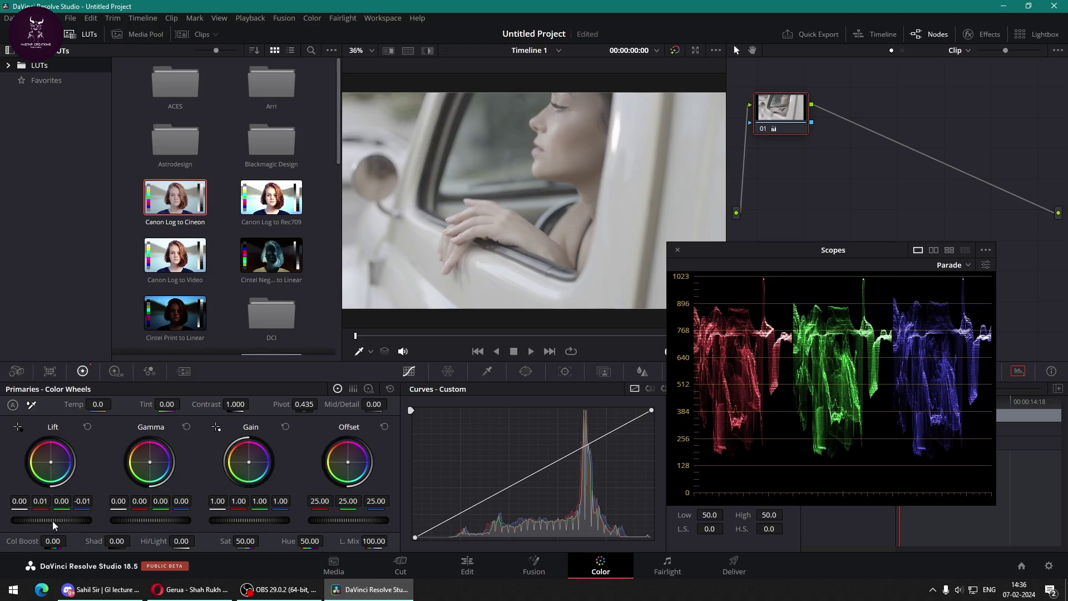
{"action": "left_click_drag", "start_coordinate": [53, 520], "coordinate": [56, 520]}
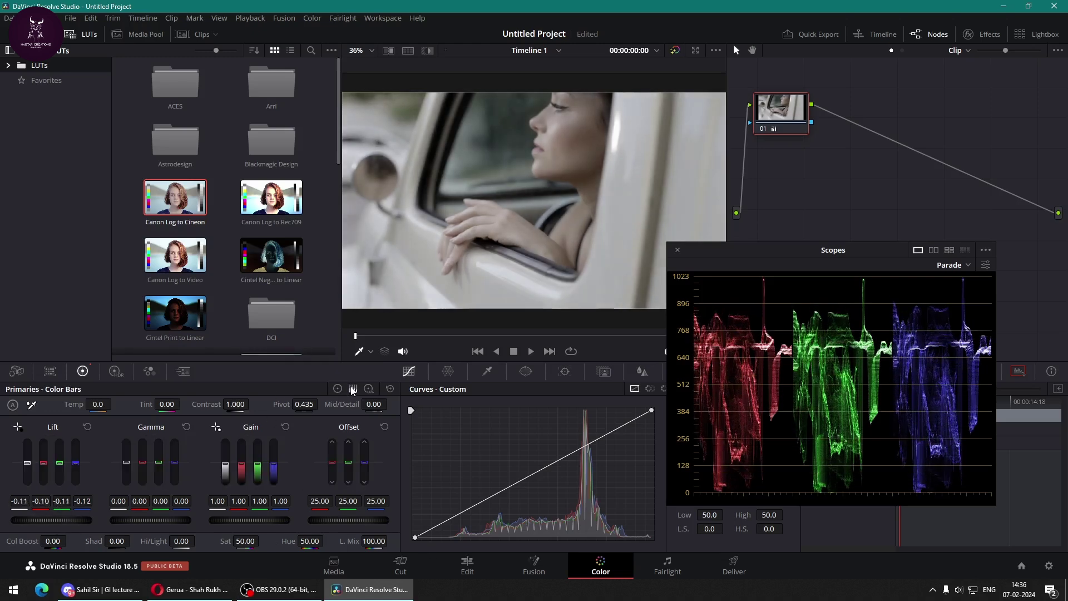
Set Gain red to 0.97, green to 0.96 and blue to 0.94 with Color Bars, and raise overall Gain to 1.02, 0.99, 0.98, 0.96 with Color Wheels.
{"action": "left_click_drag", "start_coordinate": [241, 468], "coordinate": [240, 470]}
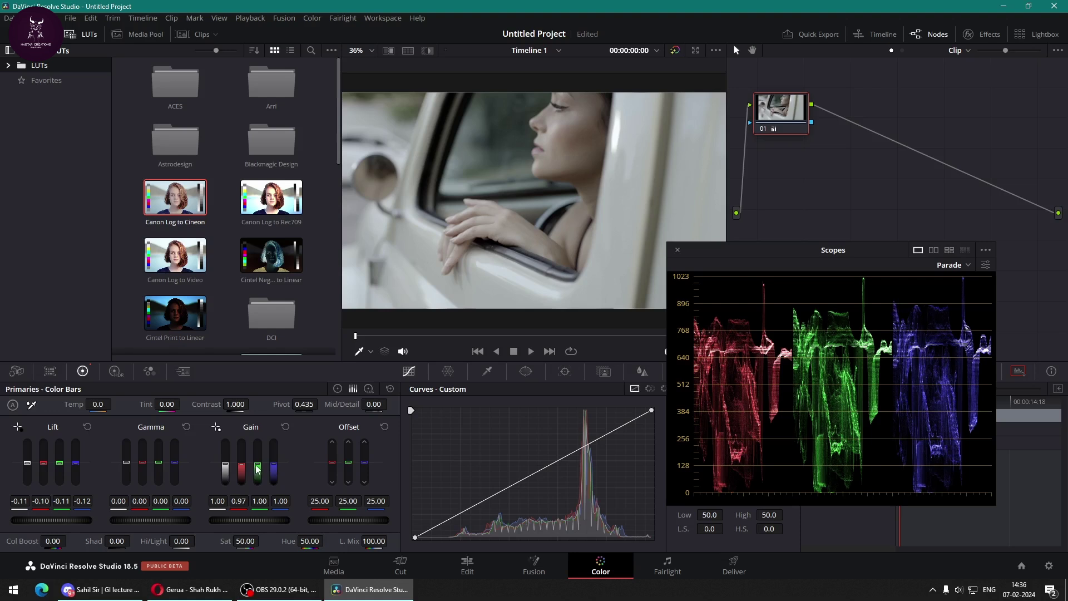
{"action": "left_click_drag", "start_coordinate": [259, 471], "coordinate": [273, 473]}
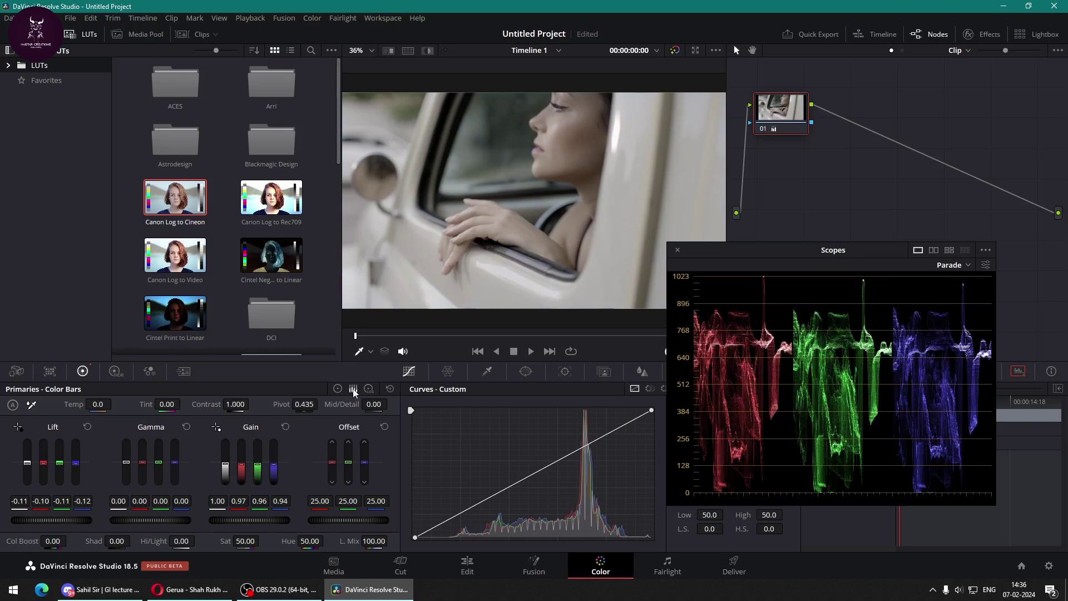
{"action": "left_click", "coordinate": [337, 390]}
{"action": "left_click_drag", "start_coordinate": [255, 522], "coordinate": [258, 516]}
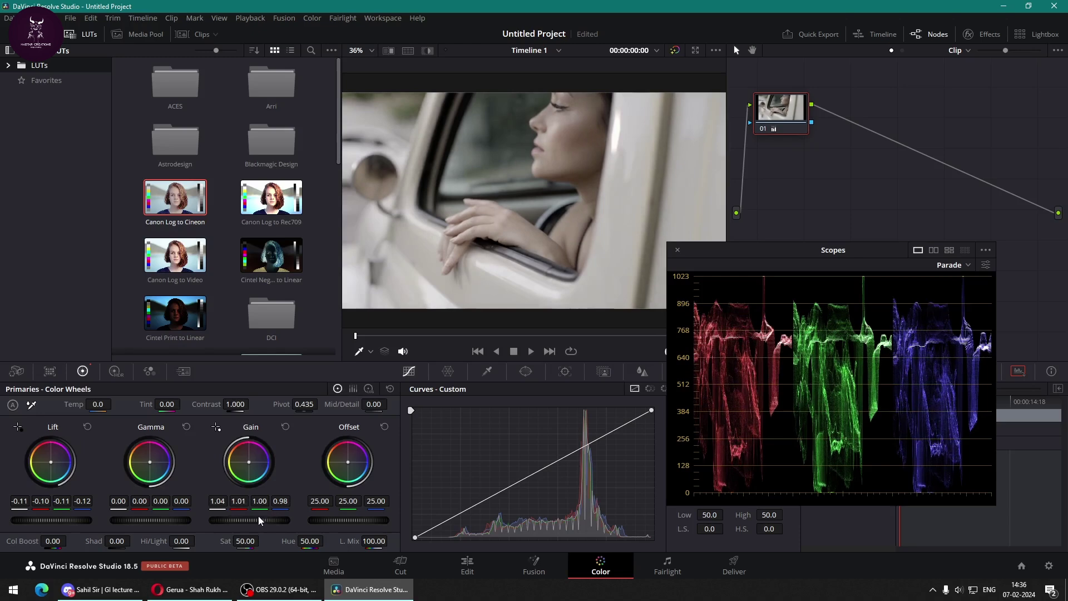
{"action": "key", "text": "ctrl+z"}
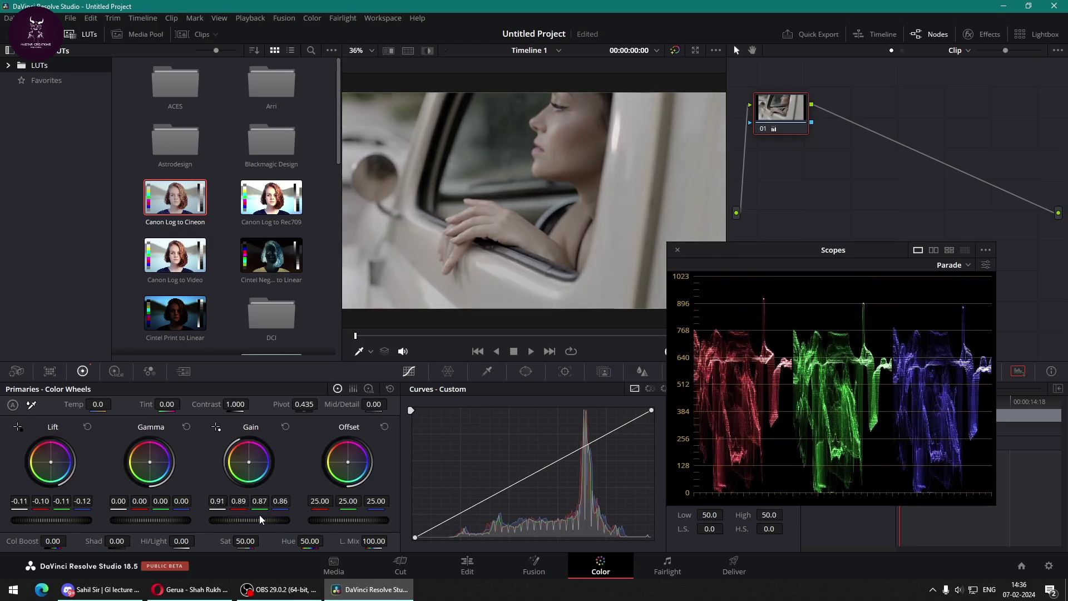
{"action": "left_click_drag", "start_coordinate": [259, 515], "coordinate": [260, 512]}
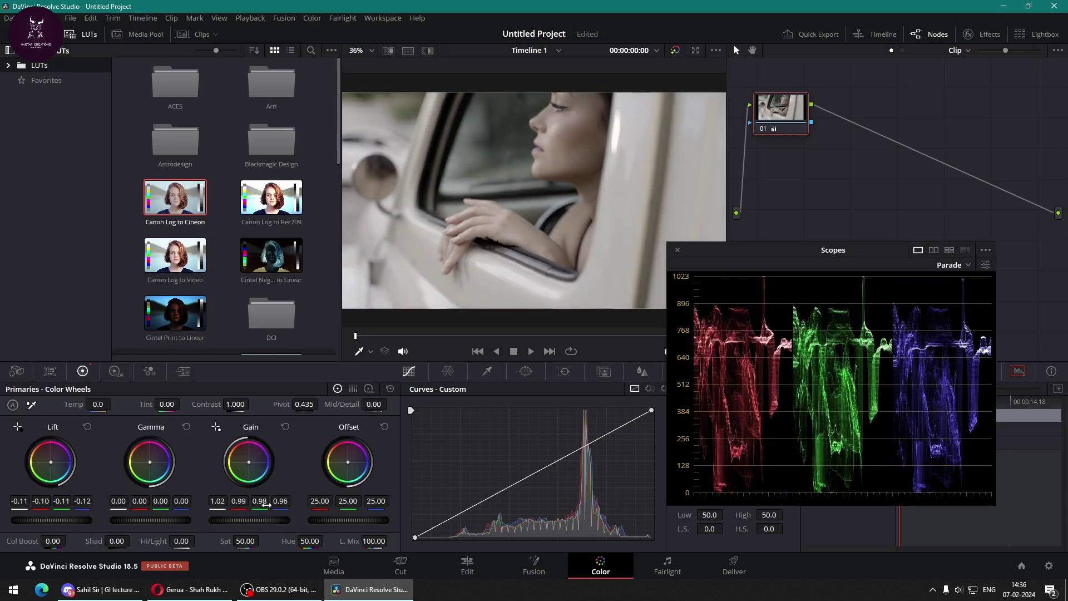
Toggle the grade bypass to compare the car clip before and after, and lower overall Gain to 0.98, 0.95, 0.94, 0.92.
{"action": "left_click", "coordinate": [674, 50]}
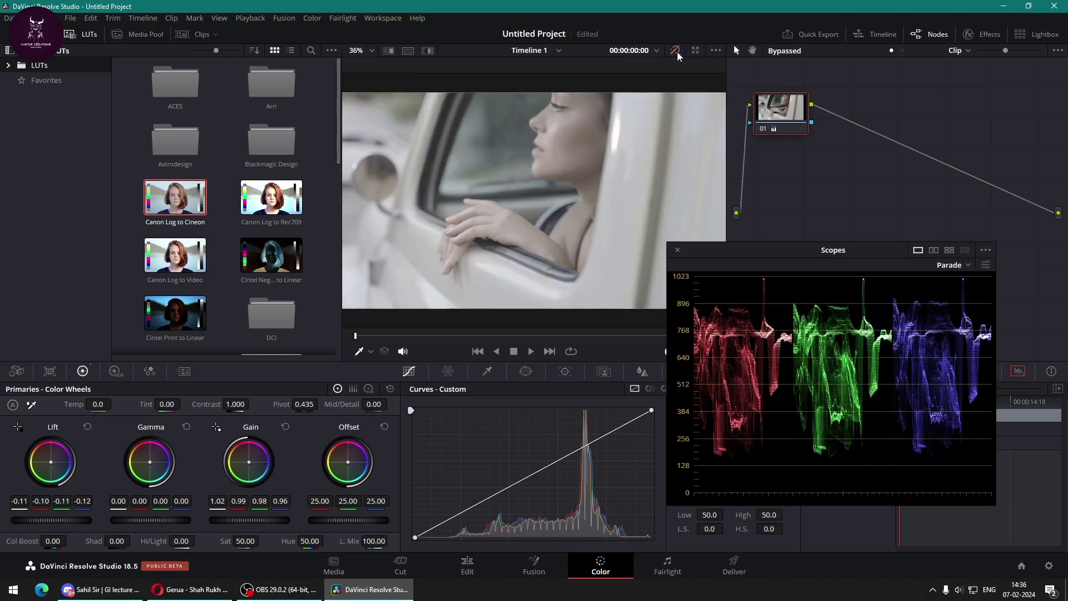
{"action": "left_click", "coordinate": [675, 50]}
{"action": "left_click", "coordinate": [674, 50]}
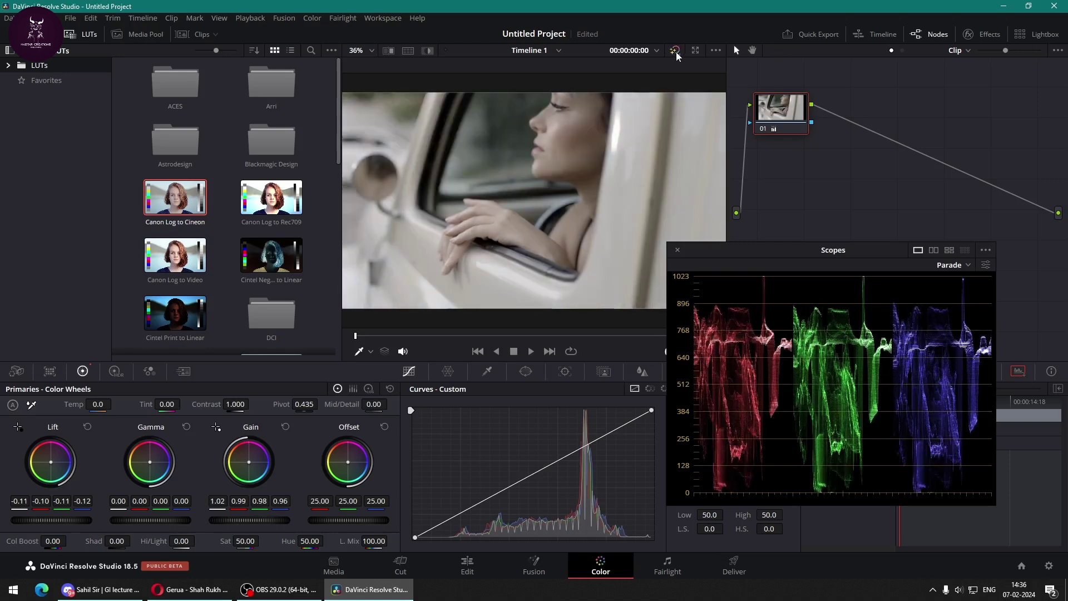
{"action": "left_click", "coordinate": [674, 51]}
{"action": "left_click", "coordinate": [674, 50]}
{"action": "left_click", "coordinate": [671, 51]}
{"action": "left_click_drag", "start_coordinate": [244, 522], "coordinate": [236, 518]}
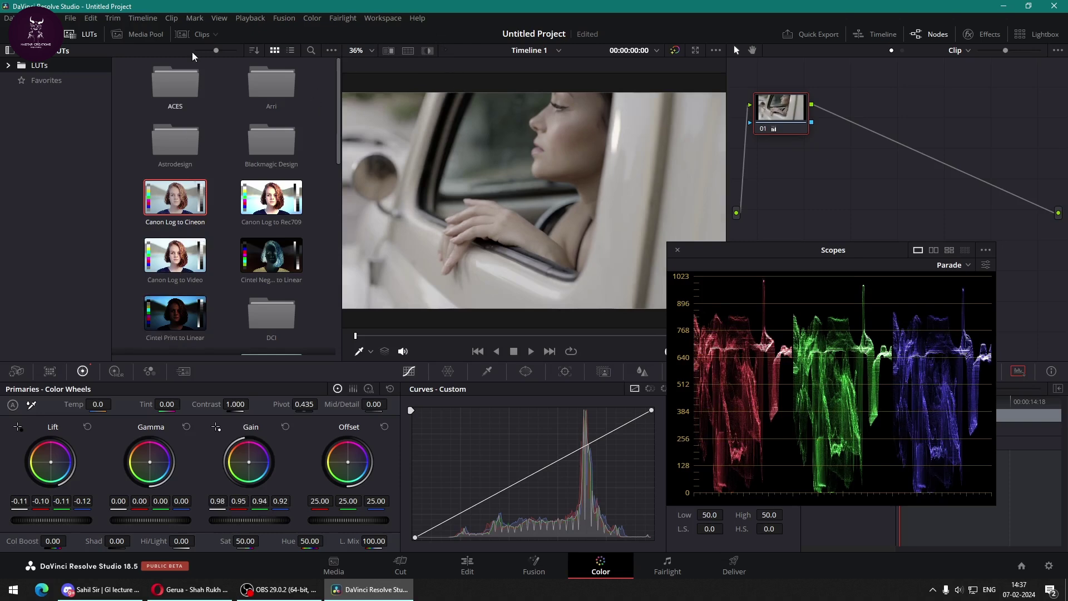
Show the clip thumbnails, select clip 04 with the couple outdoors, and hide the thumbnails again.
{"action": "left_click", "coordinate": [192, 34]}
{"action": "left_click", "coordinate": [280, 327]}
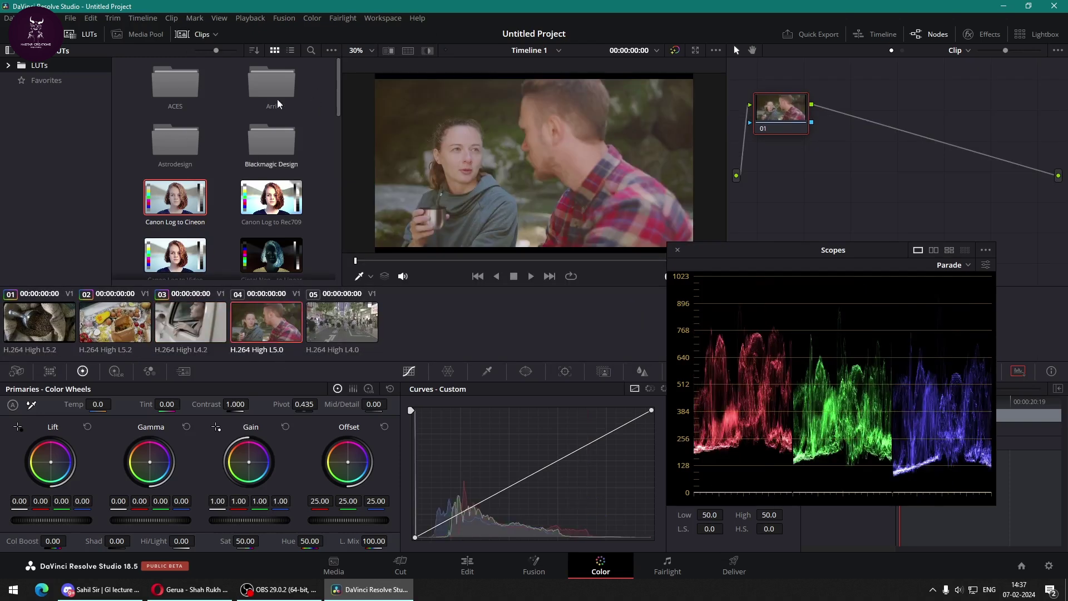
{"action": "left_click", "coordinate": [198, 34]}
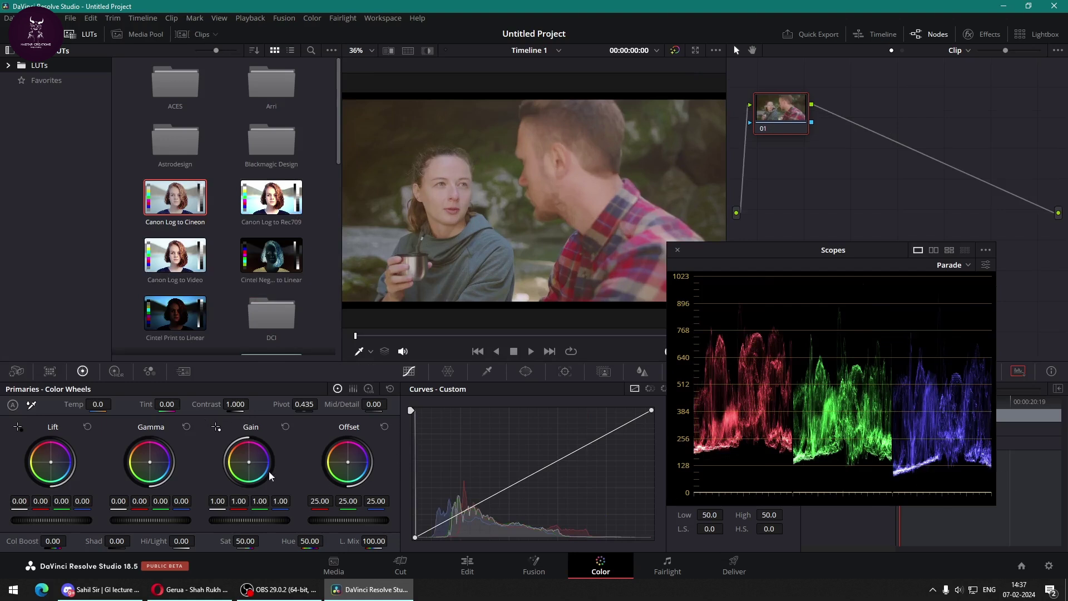
Set Gain red to 0.99, green to 1.21 and blue to 1.28 with Color Bars, and raise overall Gain to 1.20, 1.19, 1.46, 1.54 with Color Wheels.
{"action": "left_click", "coordinate": [352, 389]}
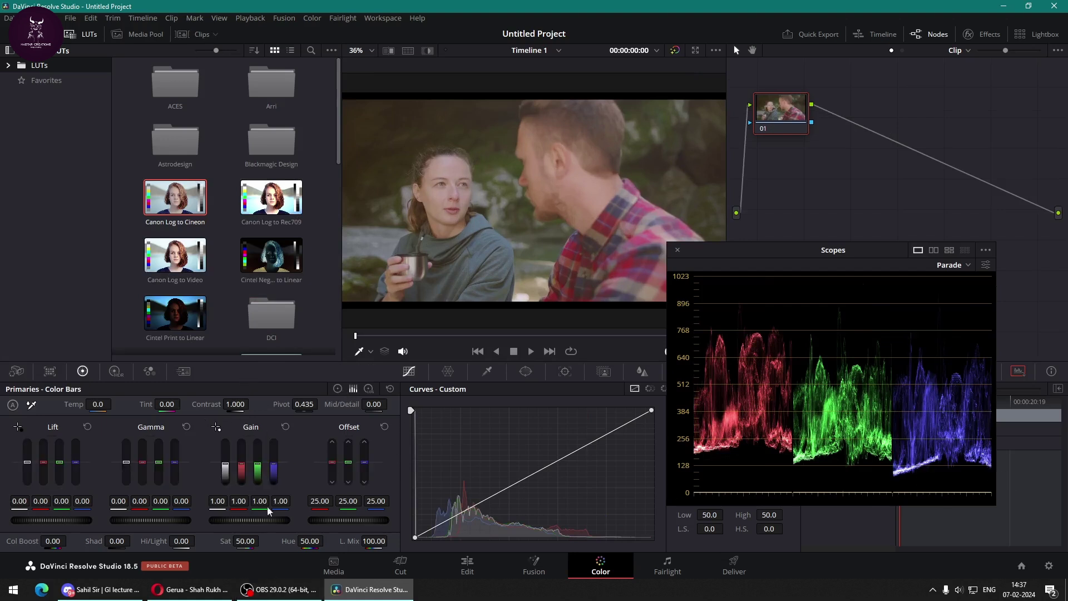
{"action": "left_click_drag", "start_coordinate": [242, 474], "coordinate": [259, 475]}
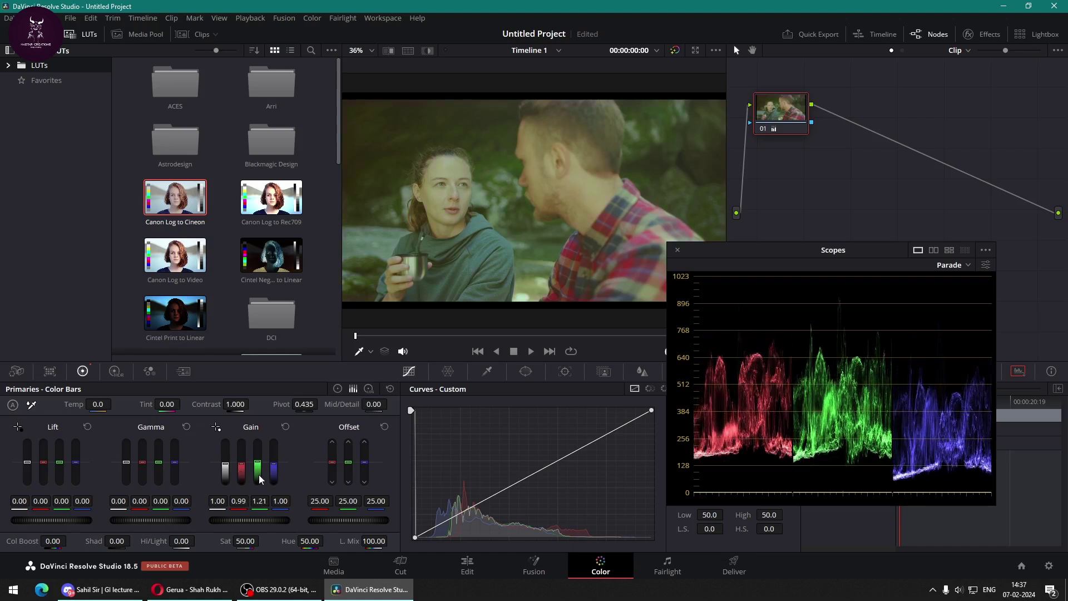
{"action": "left_click_drag", "start_coordinate": [275, 475], "coordinate": [272, 475]}
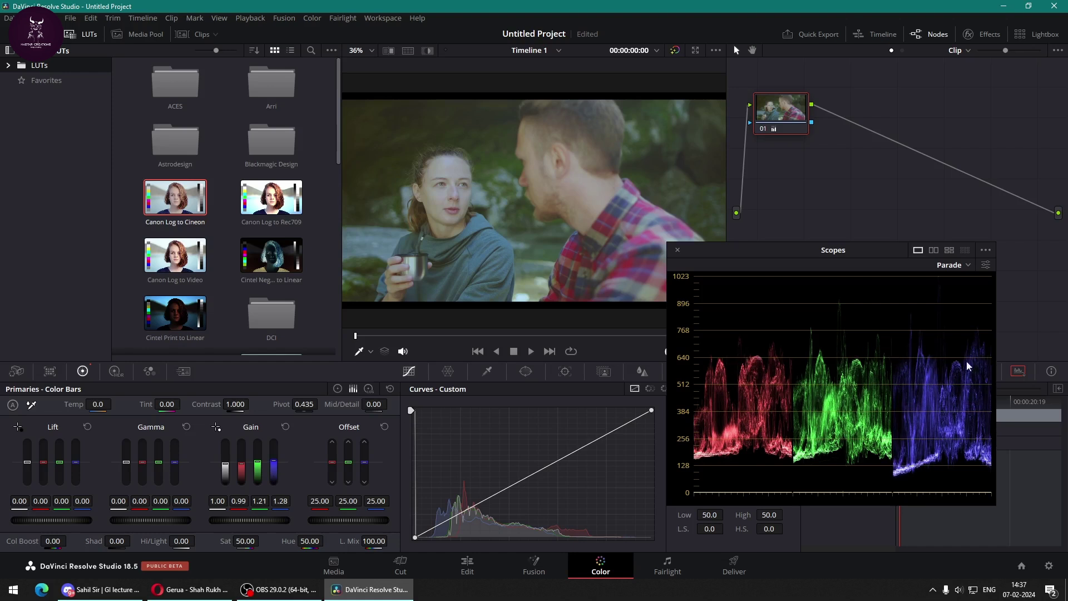
{"action": "left_click", "coordinate": [339, 388]}
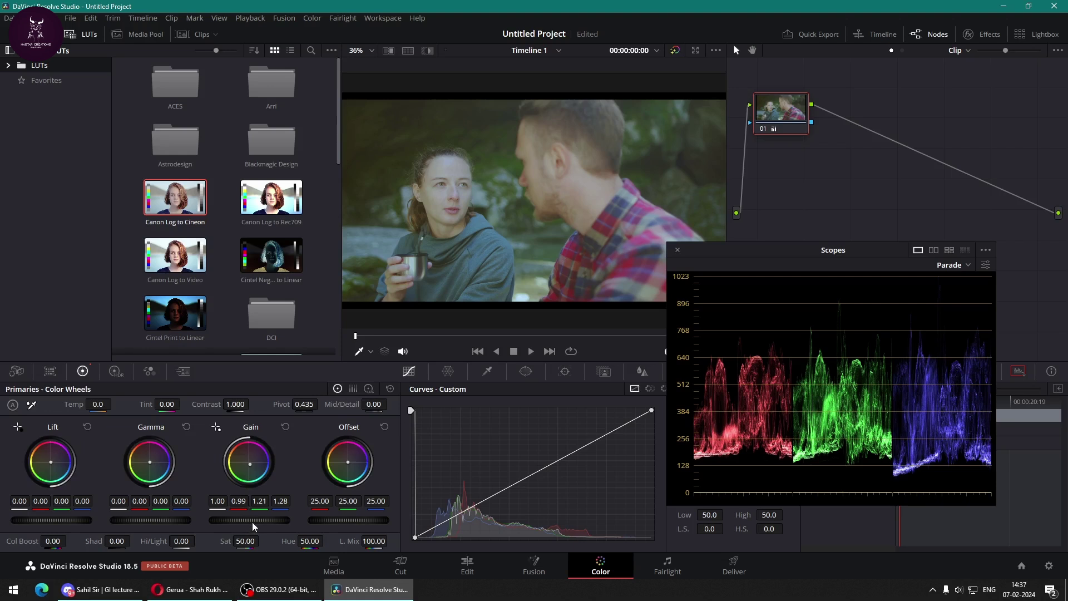
{"action": "left_click_drag", "start_coordinate": [252, 522], "coordinate": [245, 519]}
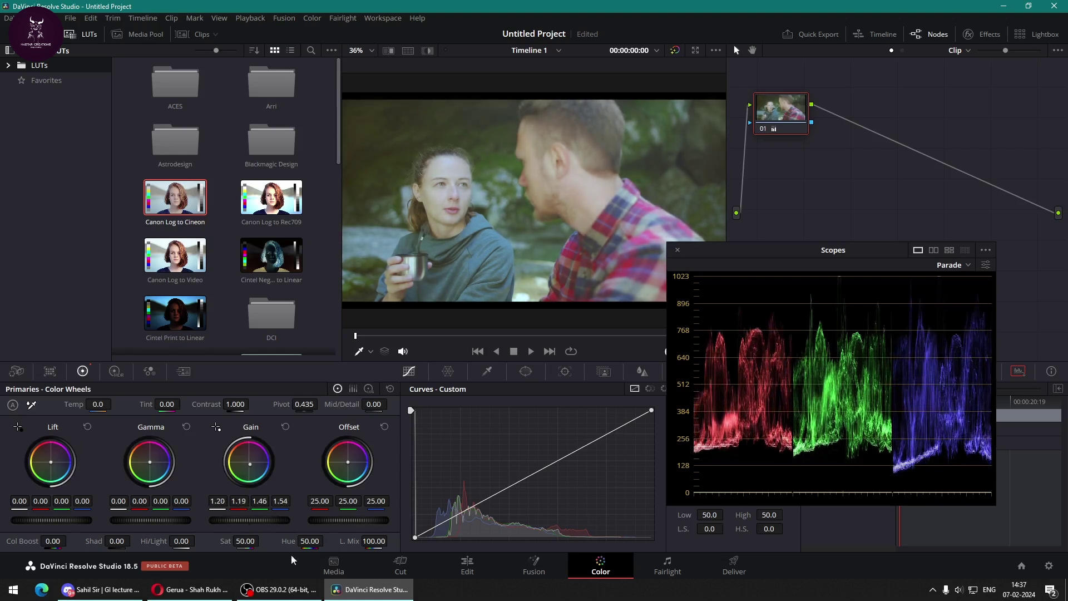
Set Lift red to -0.03, green to -0.02 and blue to 0.01 with Color Bars, and lower overall Lift to -0.07, -0.10, -0.09, -0.06 with Color Wheels.
{"action": "left_click", "coordinate": [354, 388]}
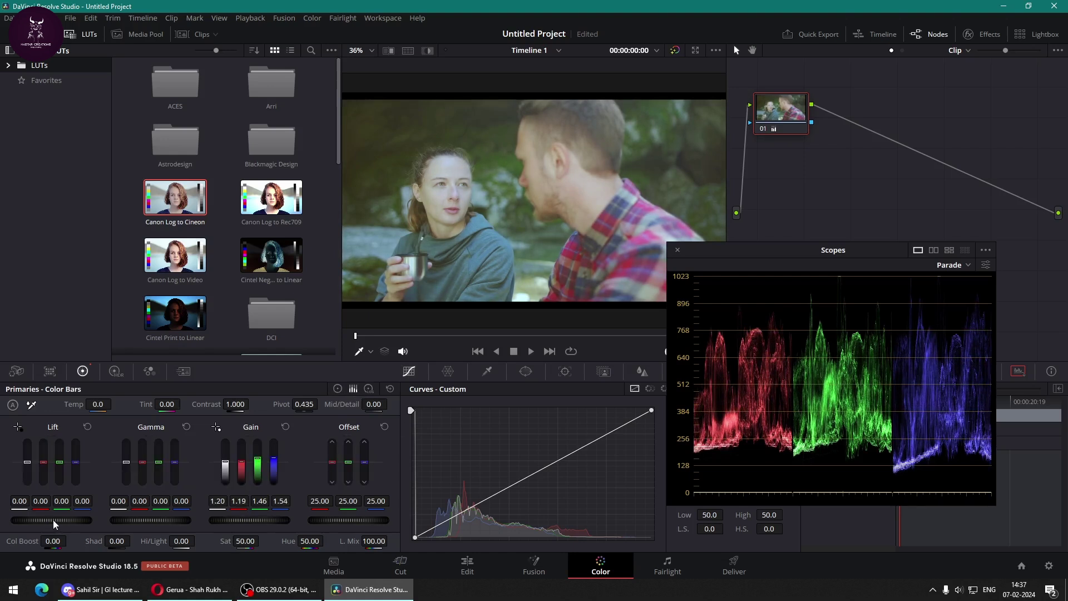
{"action": "left_click_drag", "start_coordinate": [41, 468], "coordinate": [76, 472]}
{"action": "left_click", "coordinate": [337, 389]}
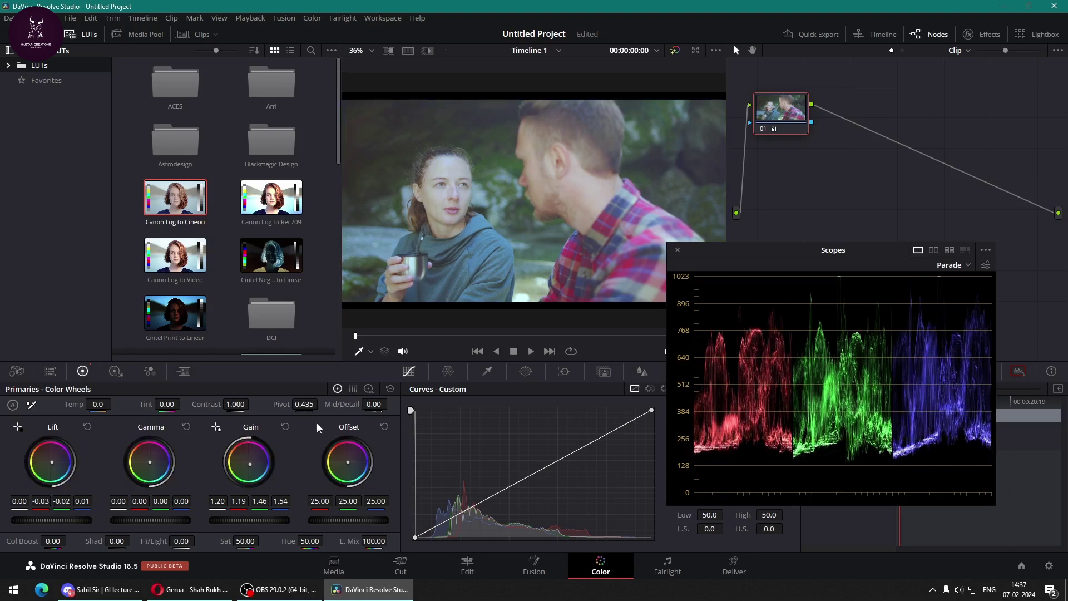
{"action": "scroll", "coordinate": [50, 519], "scroll_direction": "down", "scroll_amount": 4}
{"action": "scroll", "coordinate": [50, 519], "scroll_direction": "down", "scroll_amount": 3}
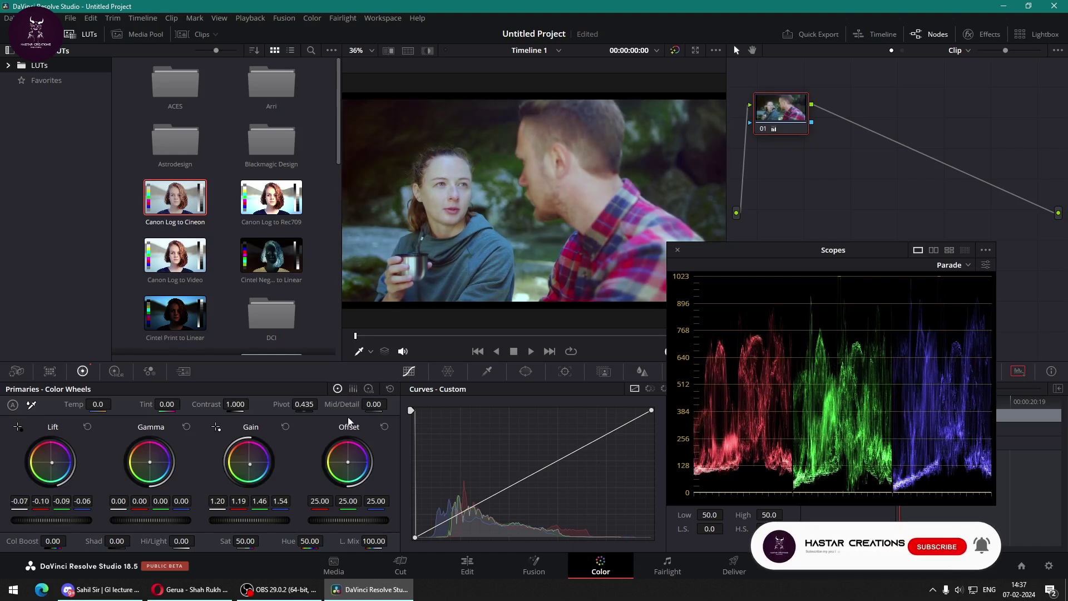
Lower the couple clip's Lift red to -0.13 in Color Bars mode.
{"action": "left_click", "coordinate": [352, 389]}
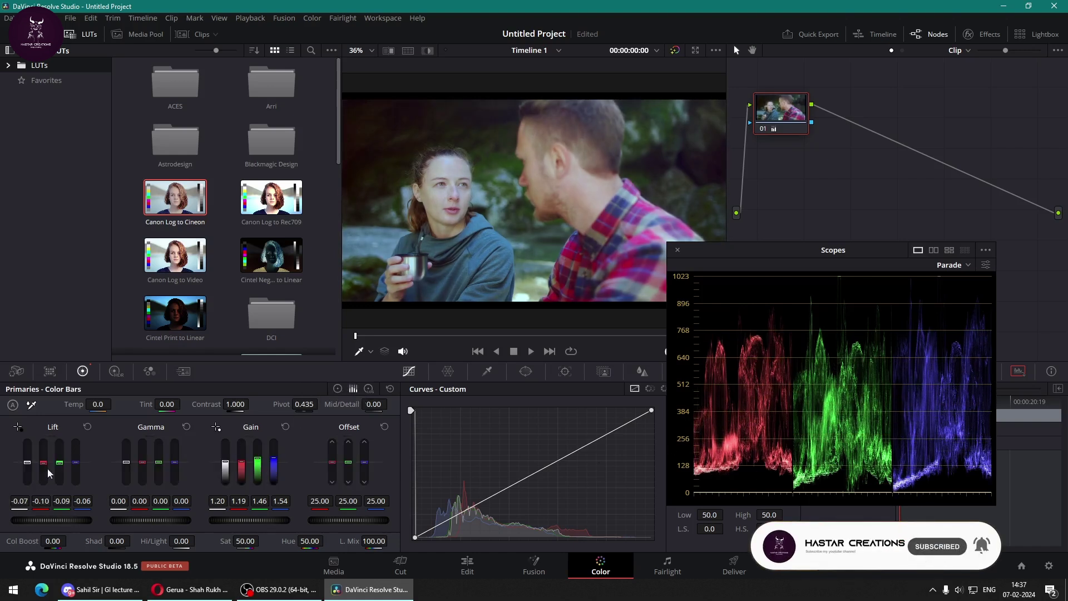
{"action": "scroll", "coordinate": [43, 471], "scroll_direction": "down", "scroll_amount": 3}
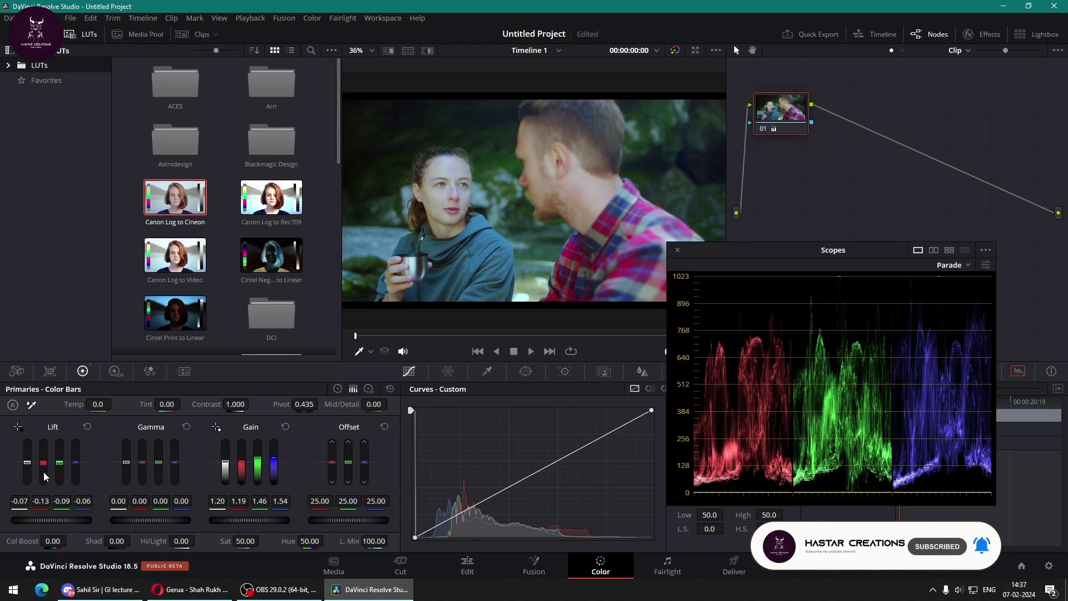
Toggle the grade bypass repeatedly to compare the couple clip before and after, leaving the grade enabled.
{"action": "left_click", "coordinate": [674, 51]}
{"action": "left_click", "coordinate": [674, 51]}
{"action": "left_click", "coordinate": [675, 51]}
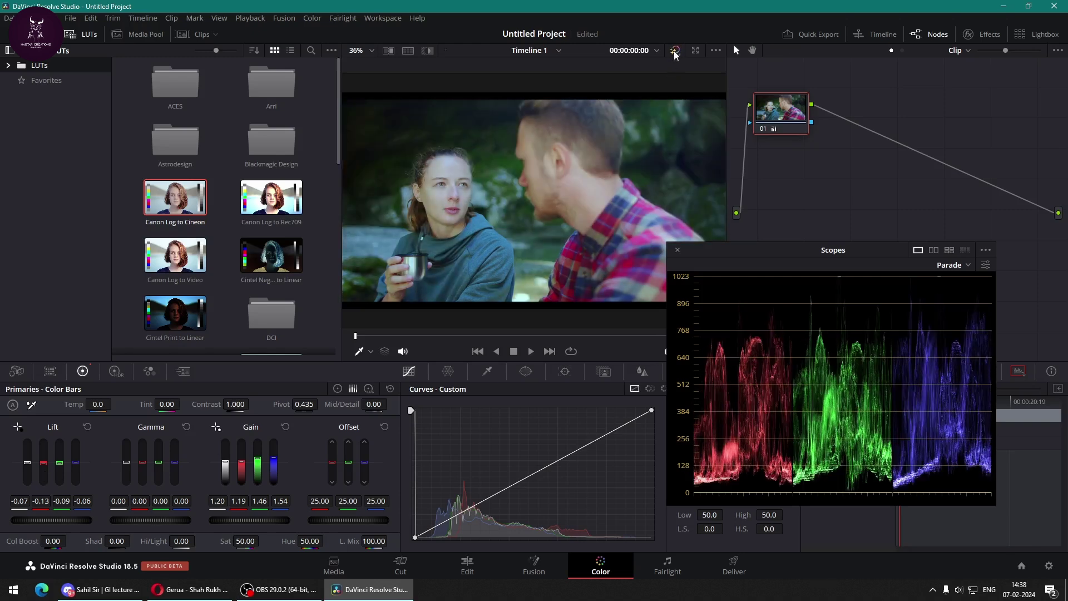
{"action": "left_click", "coordinate": [671, 53]}
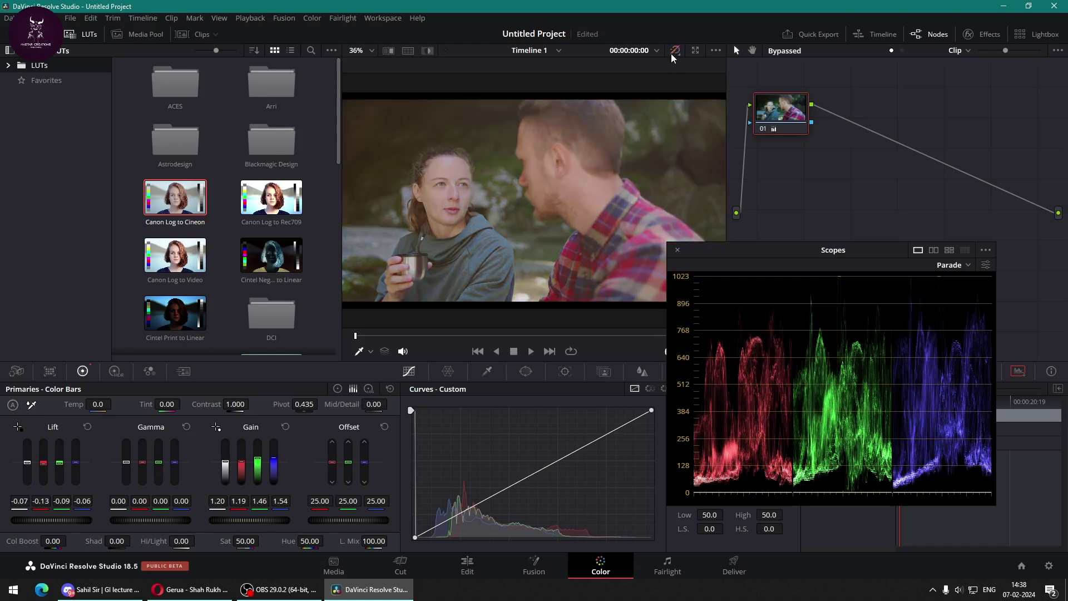
{"action": "left_click", "coordinate": [671, 54]}
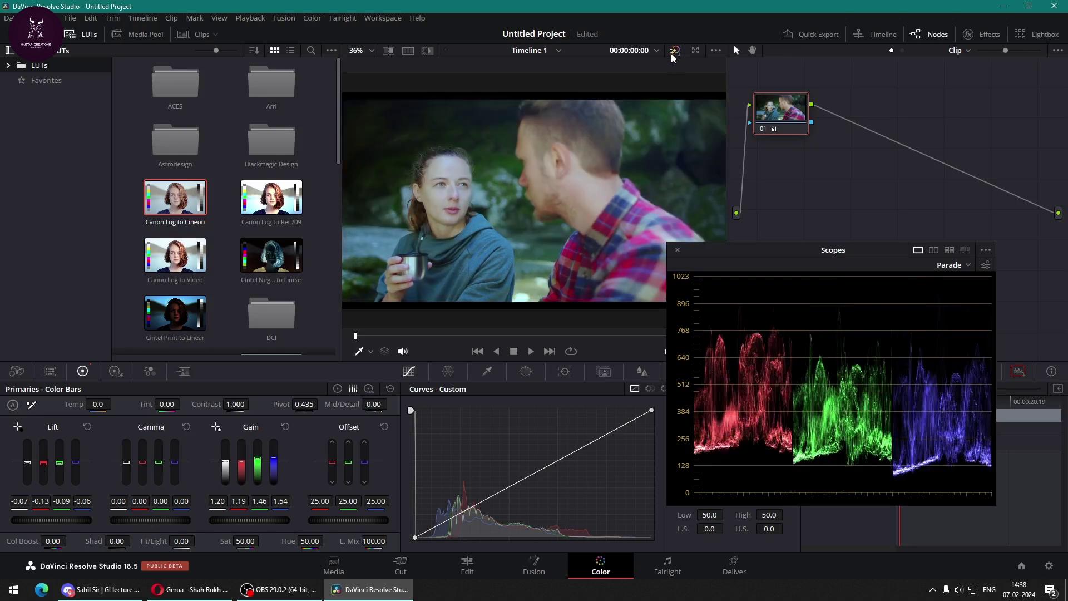
Show the clip thumbnails, select clip 05 with the crowded city street, and hide the thumbnails again.
{"action": "left_click", "coordinate": [192, 34]}
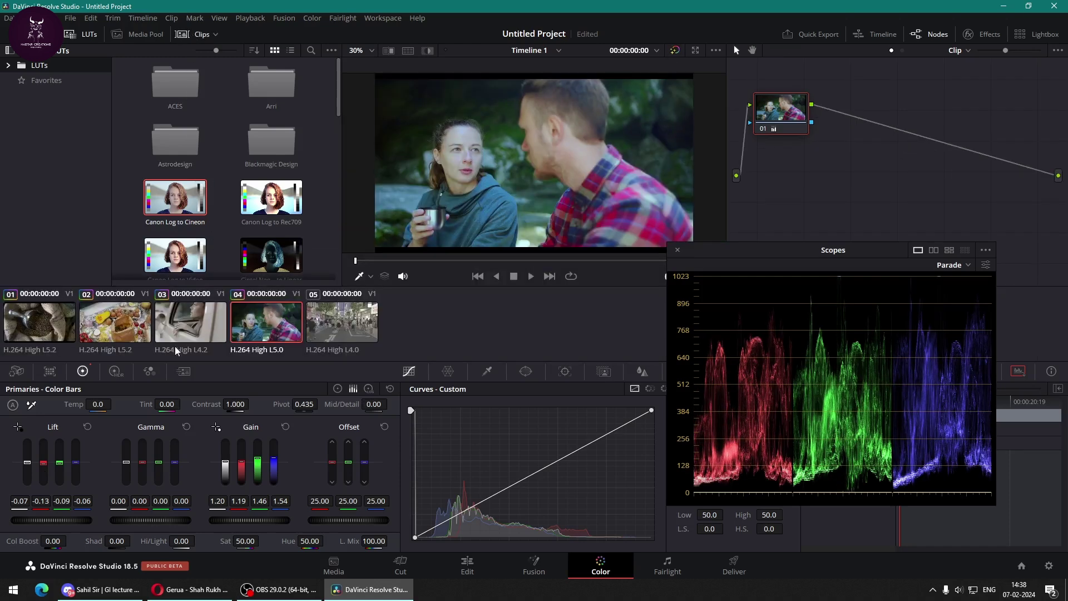
{"action": "left_click", "coordinate": [352, 317]}
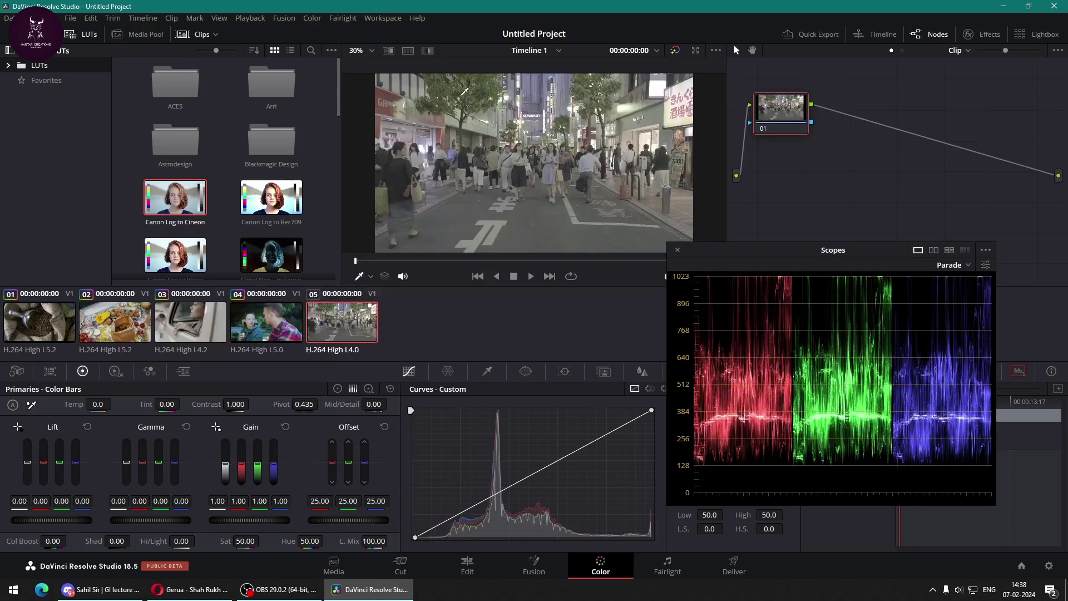
{"action": "left_click", "coordinate": [200, 35]}
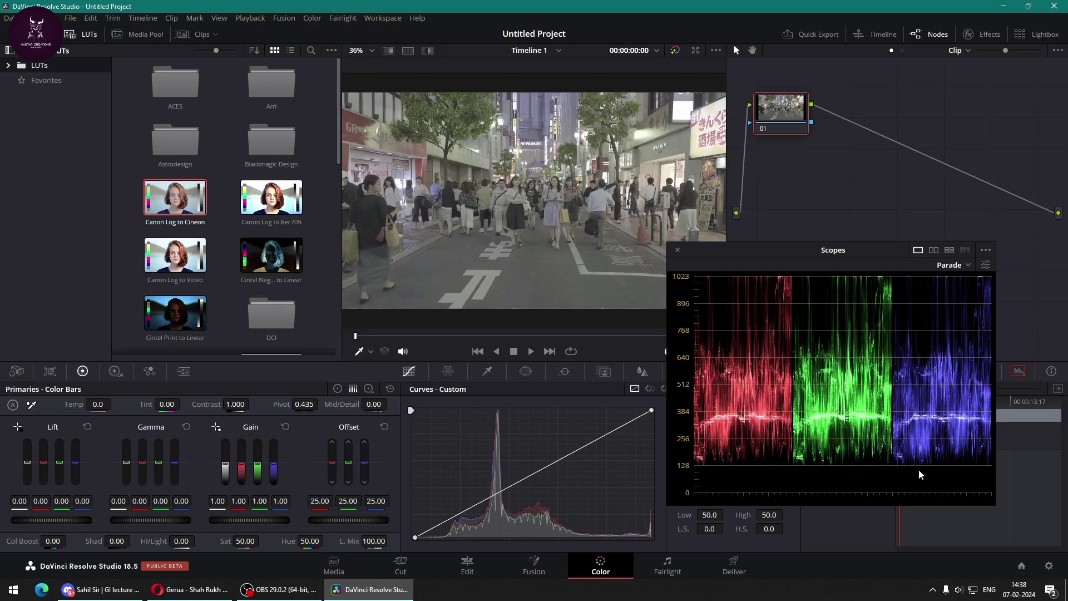
Lower the street clip's overall Gain to 0.86 on all channels in Color Wheels mode.
{"action": "left_click", "coordinate": [338, 388]}
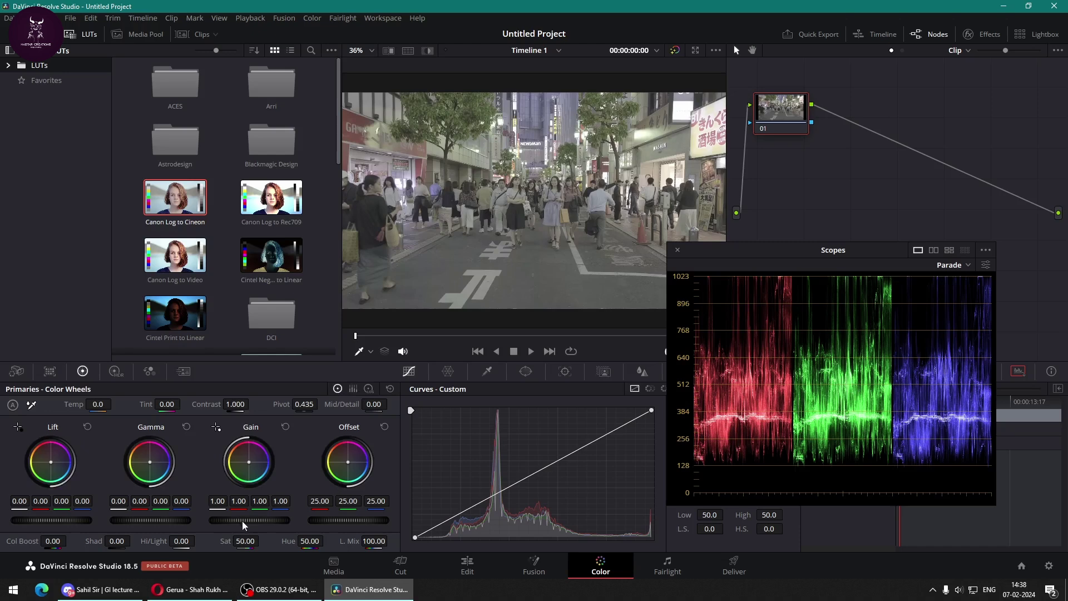
{"action": "scroll", "coordinate": [251, 522], "scroll_direction": "down", "scroll_amount": 7}
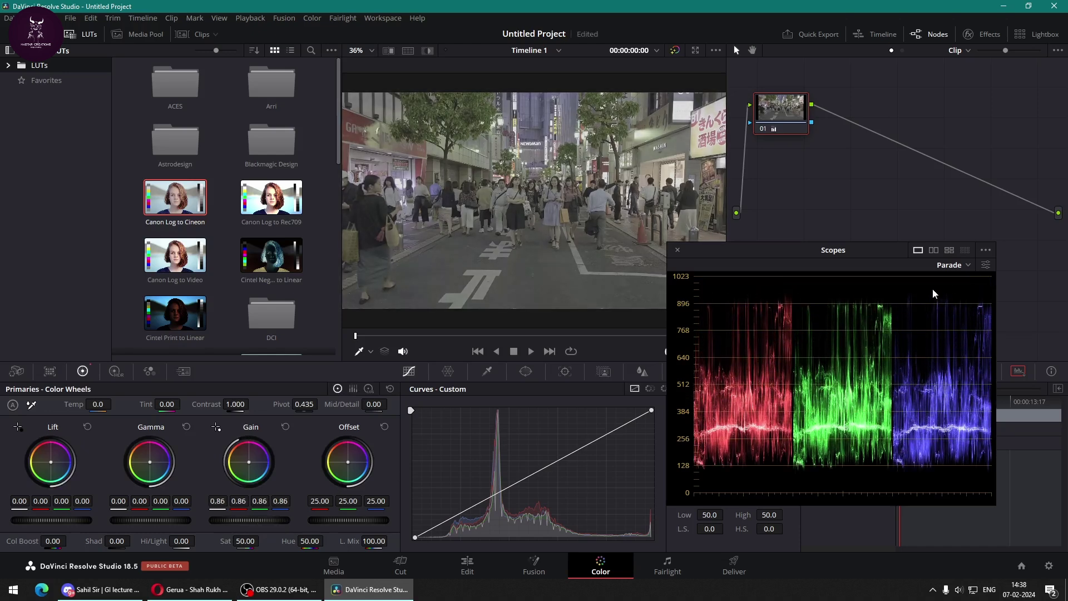
Lower the street clip's overall Lift to -0.07 on all channels, and toggle the grade bypass to compare before and after.
{"action": "scroll", "coordinate": [51, 520], "scroll_direction": "down", "scroll_amount": 7}
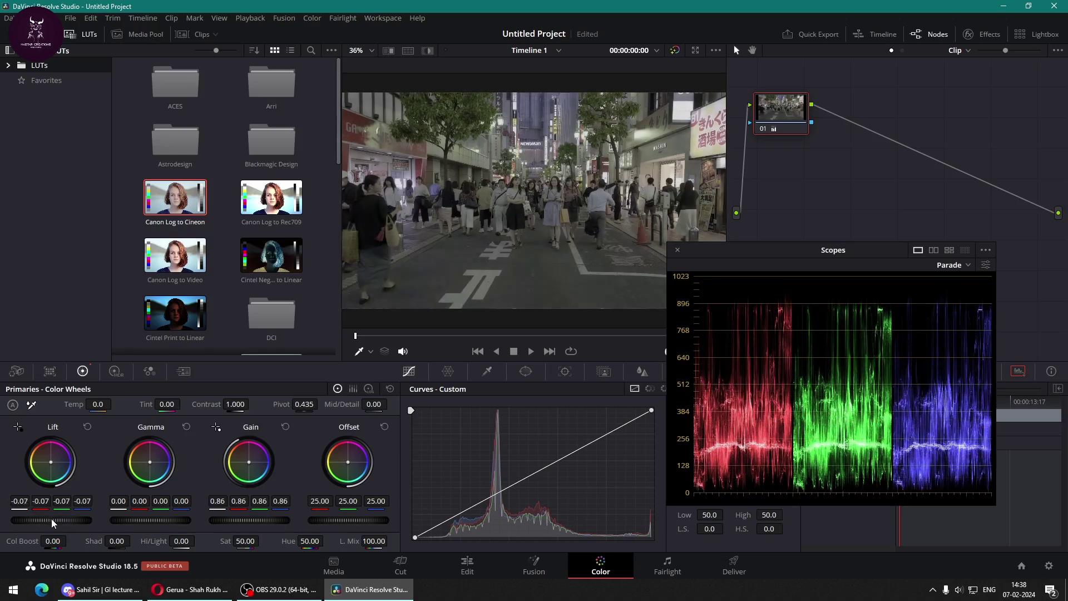
{"action": "left_click", "coordinate": [675, 52]}
{"action": "left_click", "coordinate": [676, 53]}
{"action": "left_click", "coordinate": [676, 53]}
{"action": "left_click", "coordinate": [676, 52]}
{"action": "left_click", "coordinate": [677, 53]}
{"action": "left_click", "coordinate": [676, 53]}
On the Edit page, place the playhead at 01:00:28:10 on the coffee bean clip and toggle the grade bypass to compare it.
{"action": "left_click", "coordinate": [474, 565]}
{"action": "left_click", "coordinate": [238, 409]}
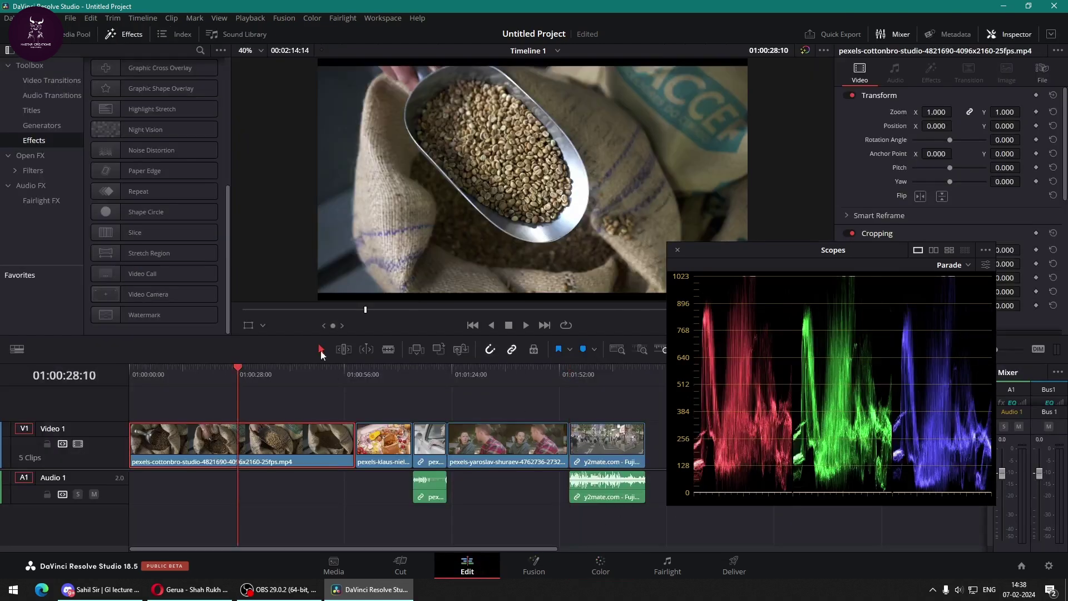
{"action": "left_click", "coordinate": [805, 50]}
{"action": "left_click", "coordinate": [804, 51]}
{"action": "left_click", "coordinate": [804, 50]}
{"action": "left_click", "coordinate": [804, 51]}
{"action": "left_click", "coordinate": [804, 51]}
{"action": "left_click", "coordinate": [804, 50]}
Move the playhead to 01:01:08:20 on the pasta clip and compare it with the grade bypassed and enabled.
{"action": "left_click", "coordinate": [393, 375]}
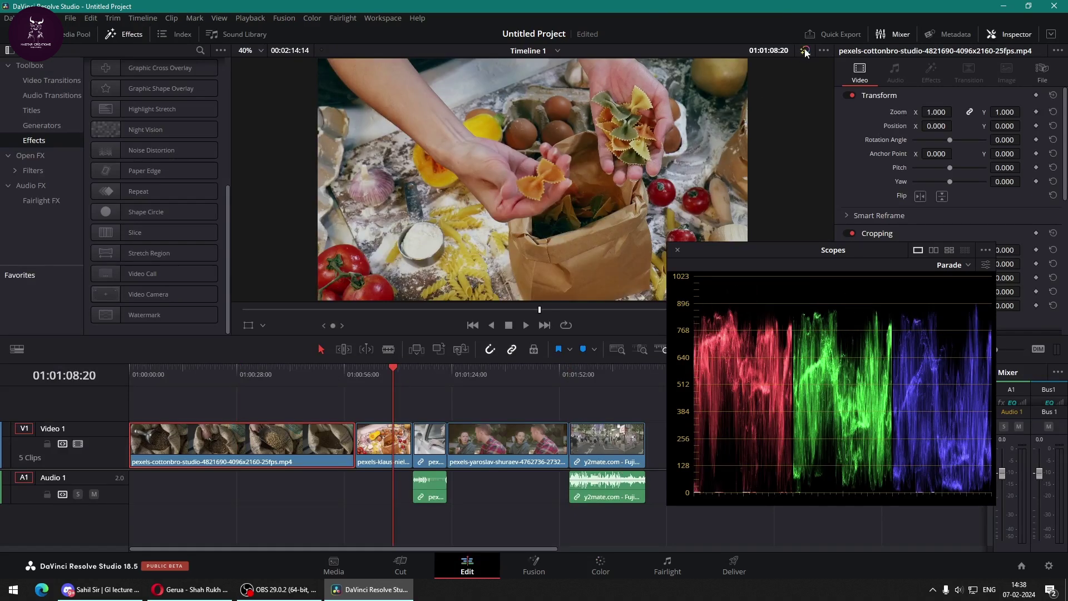
{"action": "left_click", "coordinate": [806, 49]}
{"action": "left_click", "coordinate": [805, 49]}
{"action": "left_click", "coordinate": [806, 49]}
{"action": "left_click", "coordinate": [806, 49]}
Move the playhead to 01:01:18:02 on the clip of the woman in the car and compare it with and without grading.
{"action": "mouse_move", "coordinate": [438, 378]}
{"action": "left_mouse_down"}
{"action": "mouse_move", "coordinate": [449, 371]}
{"action": "mouse_move", "coordinate": [429, 372]}
{"action": "left_mouse_up"}
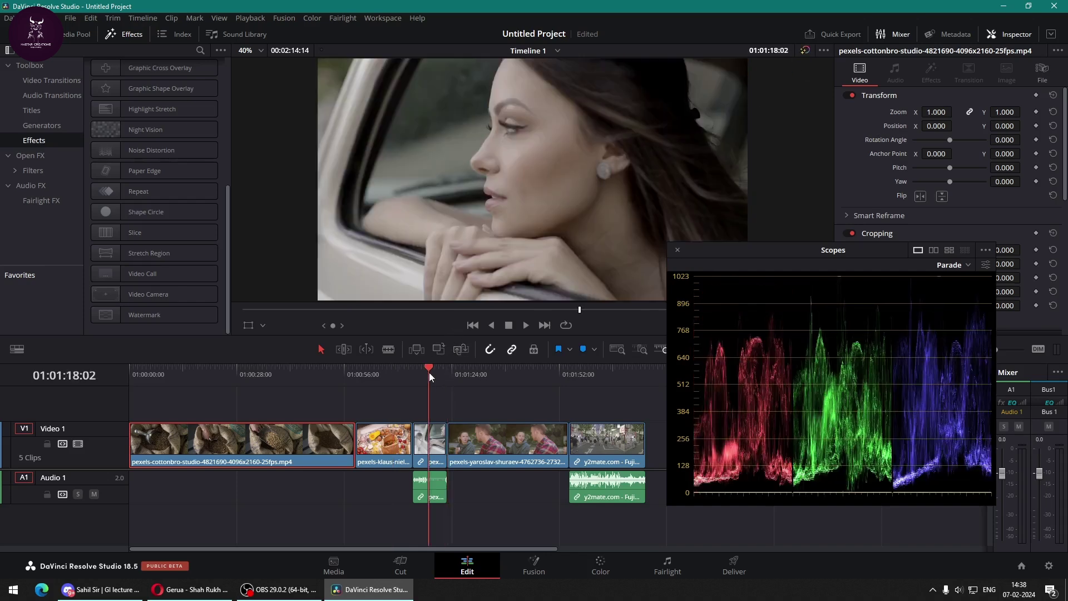
{"action": "left_click", "coordinate": [806, 50]}
{"action": "left_click", "coordinate": [805, 49]}
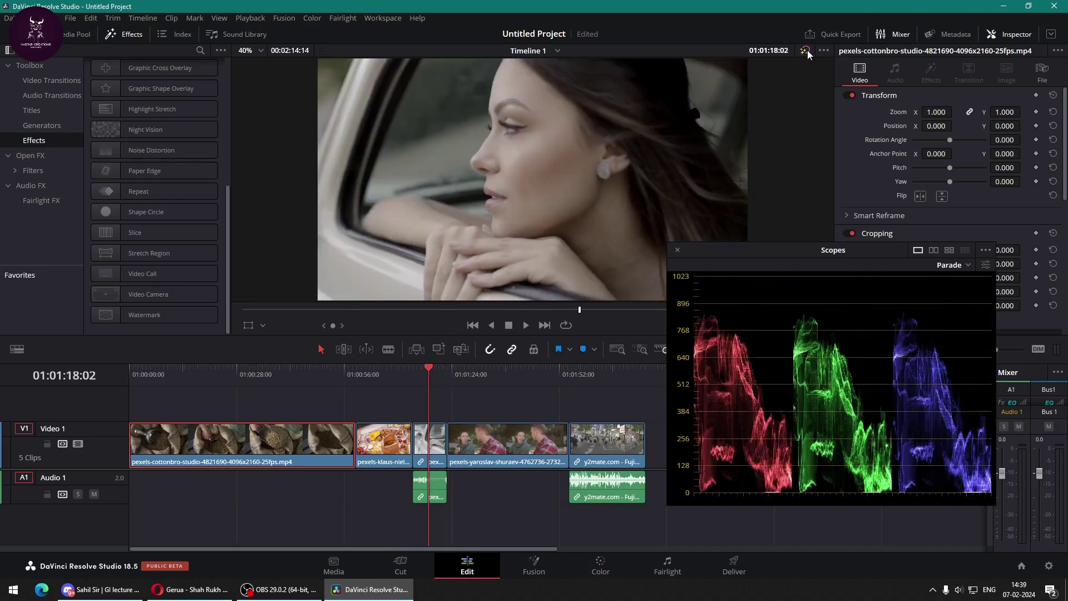
{"action": "left_click", "coordinate": [806, 49]}
{"action": "left_click", "coordinate": [806, 49]}
Move the playhead to 01:01:37:05 on the couple clip and toggle the grade bypass to compare both versions.
{"action": "left_click", "coordinate": [502, 386]}
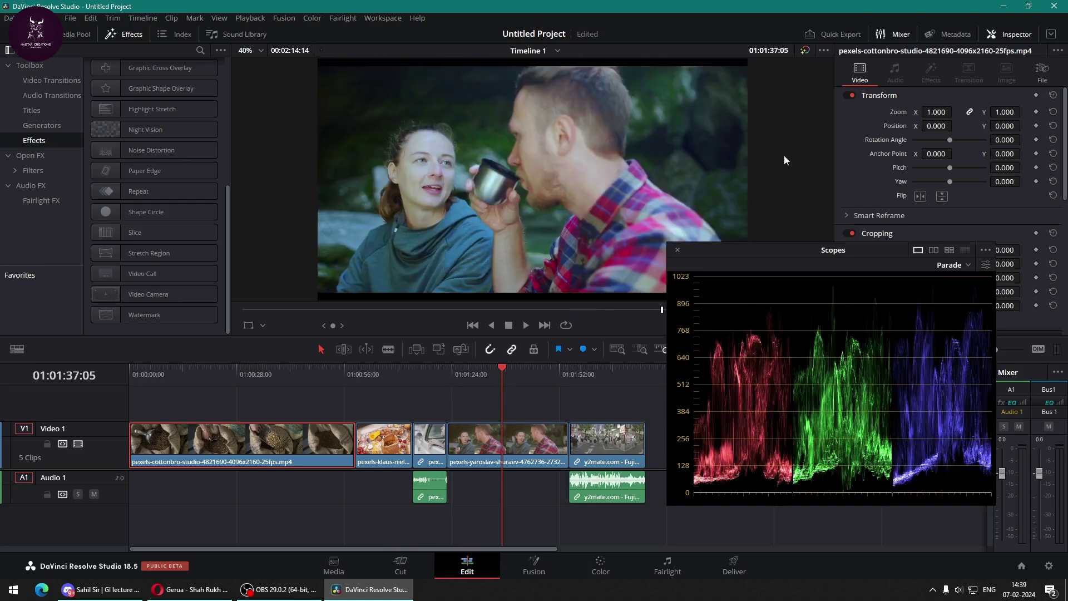
{"action": "left_click", "coordinate": [804, 51]}
{"action": "left_click", "coordinate": [804, 51]}
{"action": "left_click", "coordinate": [804, 51]}
{"action": "left_click", "coordinate": [804, 51]}
Move the playhead to 01:02:03:22 on the city street clip and compare its original and graded versions, leaving the grade enabled.
{"action": "left_click", "coordinate": [605, 382]}
{"action": "left_click", "coordinate": [805, 49]}
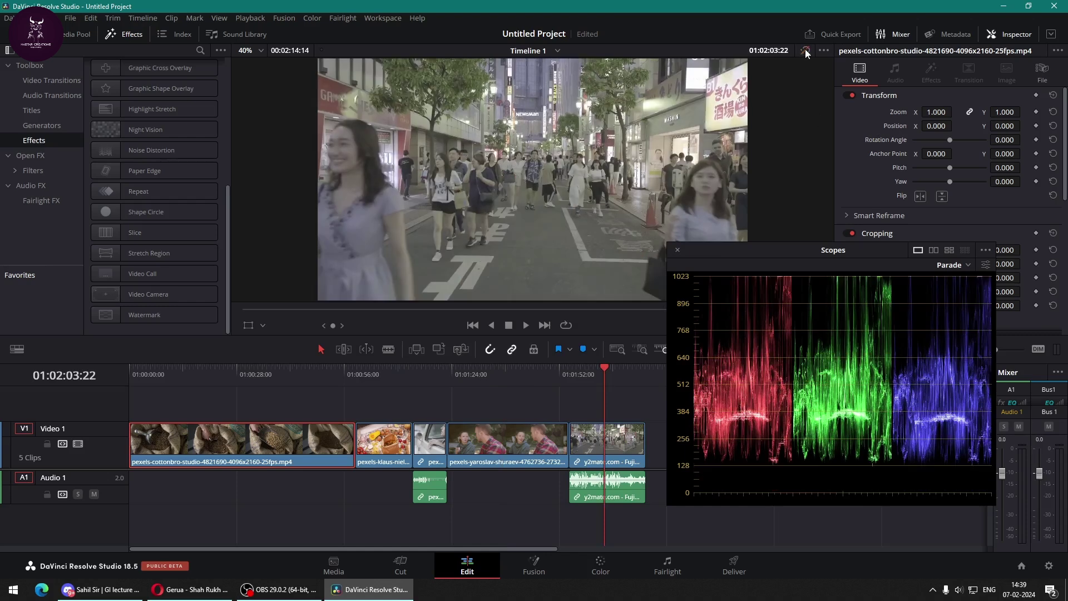
{"action": "left_click", "coordinate": [805, 49]}
{"action": "left_click", "coordinate": [805, 50]}
{"action": "left_click", "coordinate": [805, 50]}
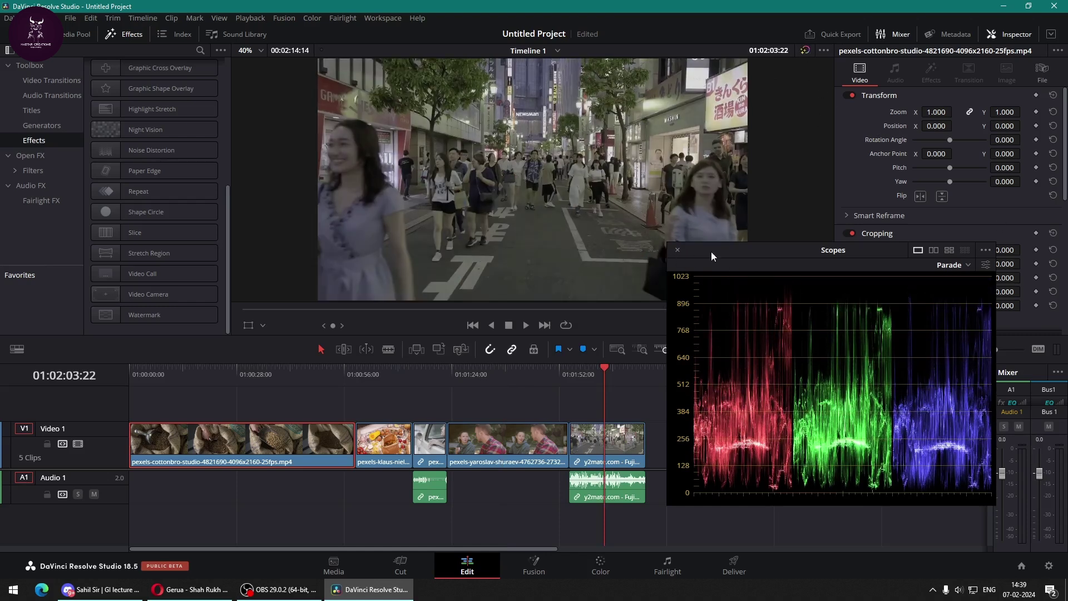
{"action": "left_click", "coordinate": [677, 255]}
On the Color page, cycle the Primaries through Color Wheels, Color Bars and Log Wheels, ending on Log Wheels, and switch to the Discord lecture window.
{"action": "left_click", "coordinate": [609, 560]}
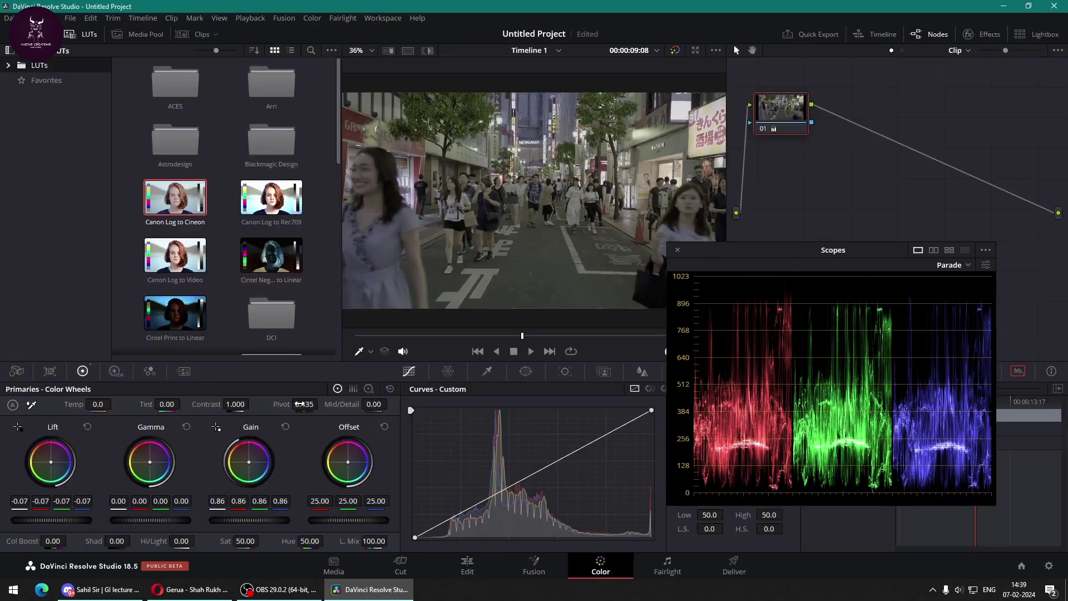
{"action": "left_click", "coordinate": [354, 389]}
{"action": "left_click", "coordinate": [368, 388]}
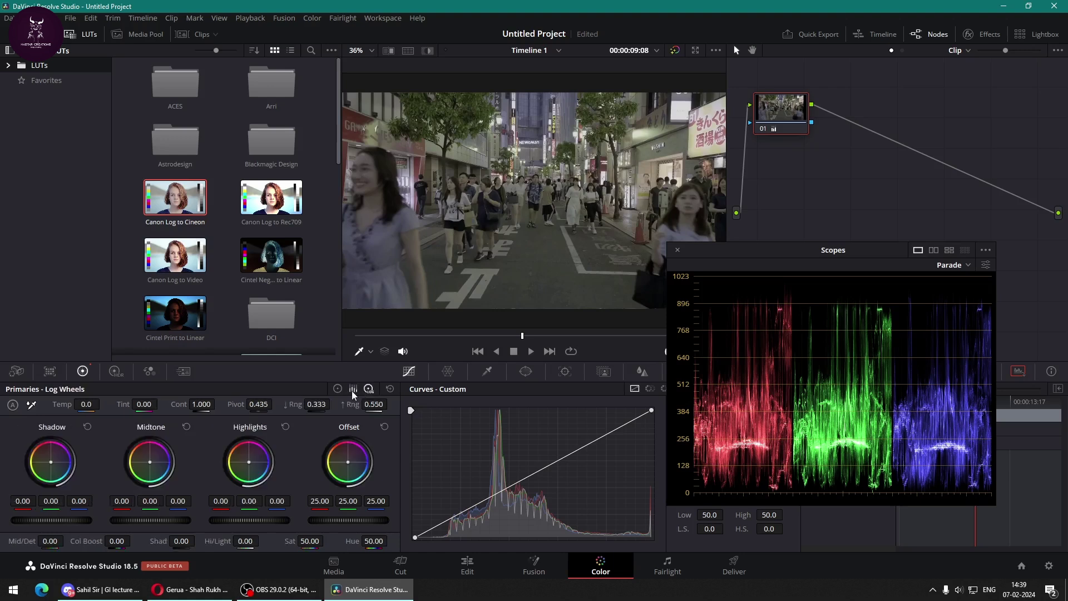
{"action": "left_click", "coordinate": [337, 388]}
{"action": "left_click", "coordinate": [353, 388]}
{"action": "left_click", "coordinate": [368, 388]}
{"action": "left_click", "coordinate": [100, 589]}
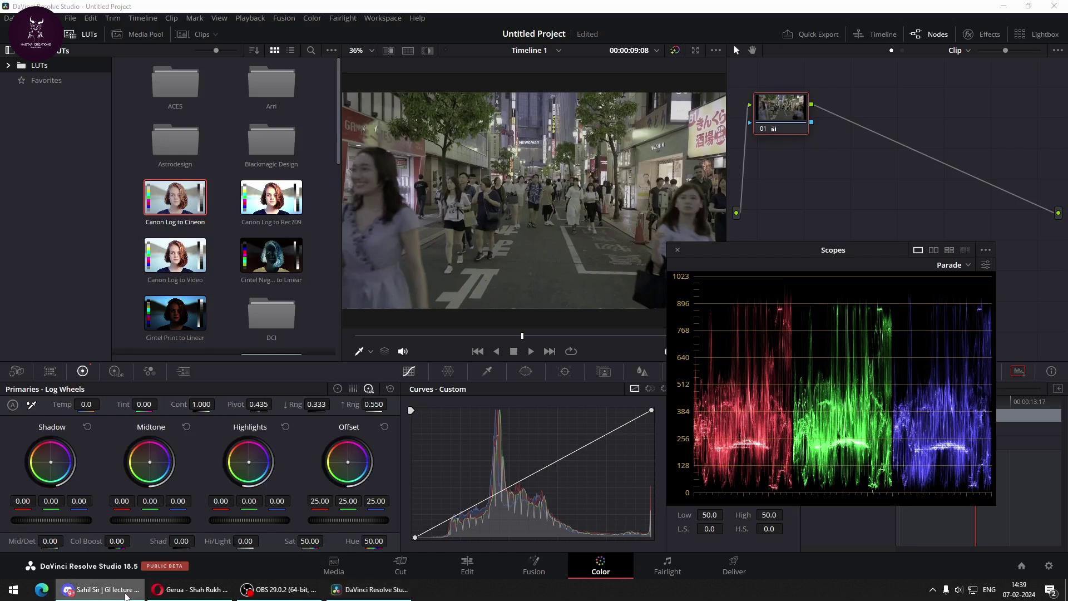